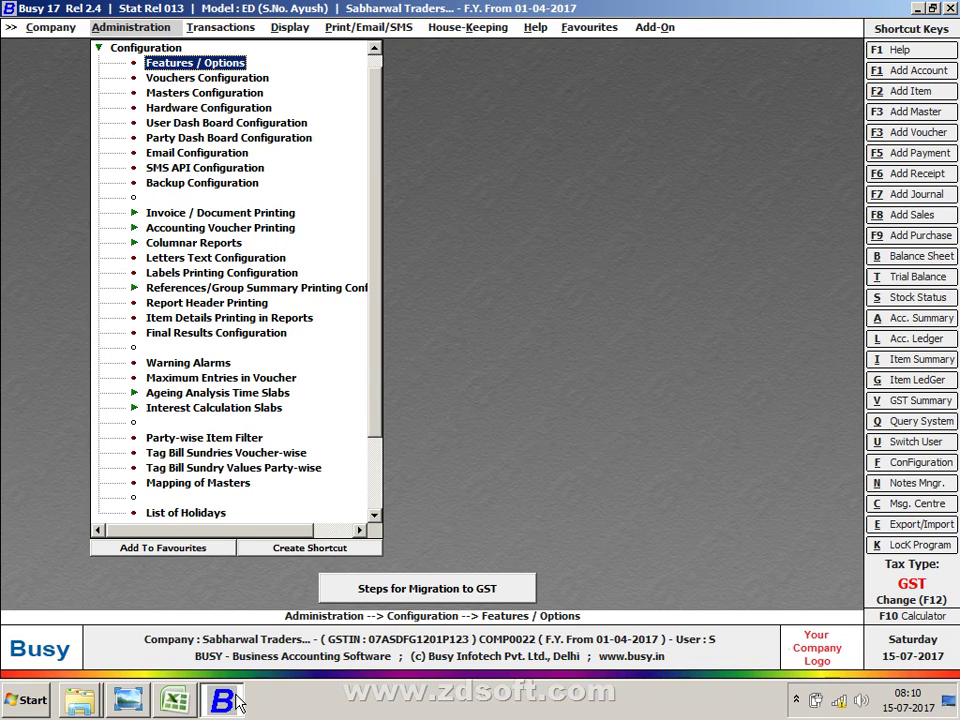
Step: Open the TDS/TCS section under Administration > Configuration > Features / Options
{"action": "key", "text": "Escape"}
{"action": "key", "text": "Escape"}
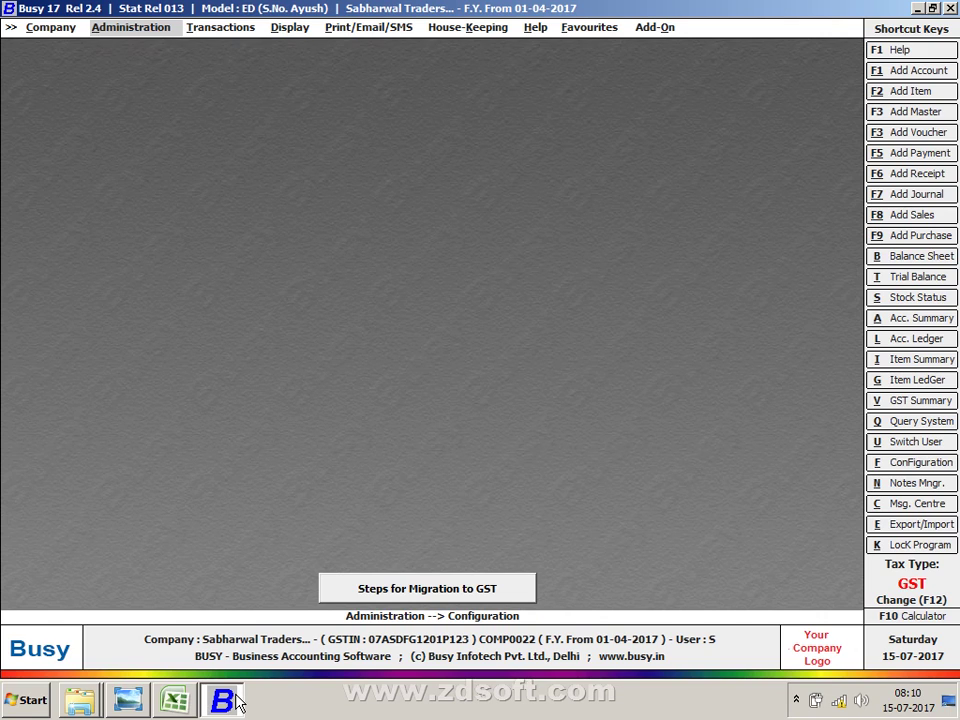
{"action": "key", "text": "Return"}
{"action": "key", "text": "Return"}
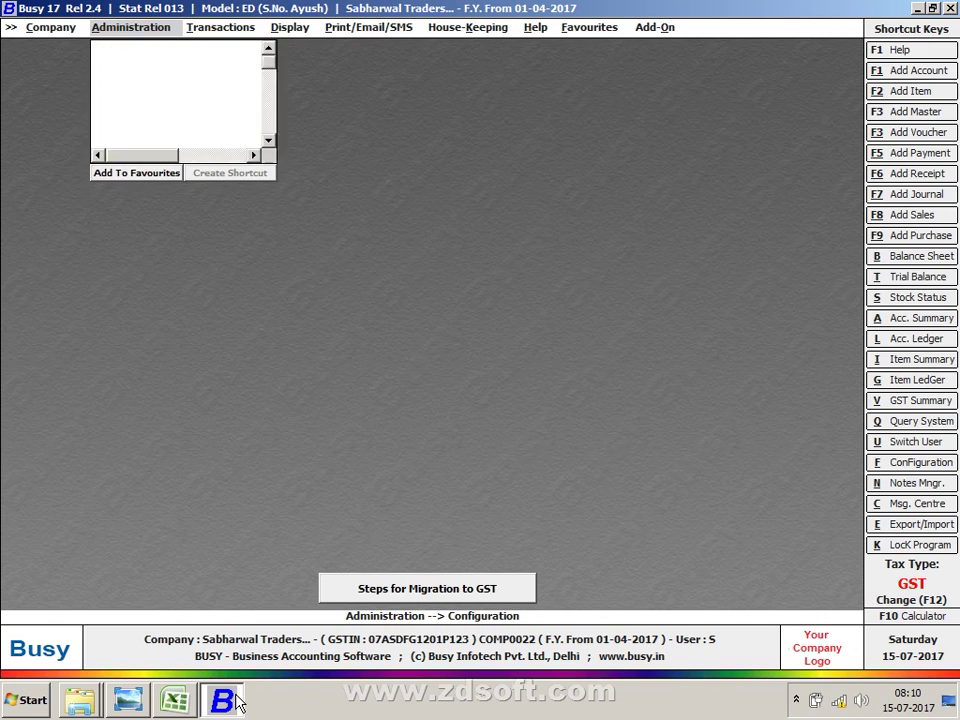
{"action": "key", "text": "Return"}
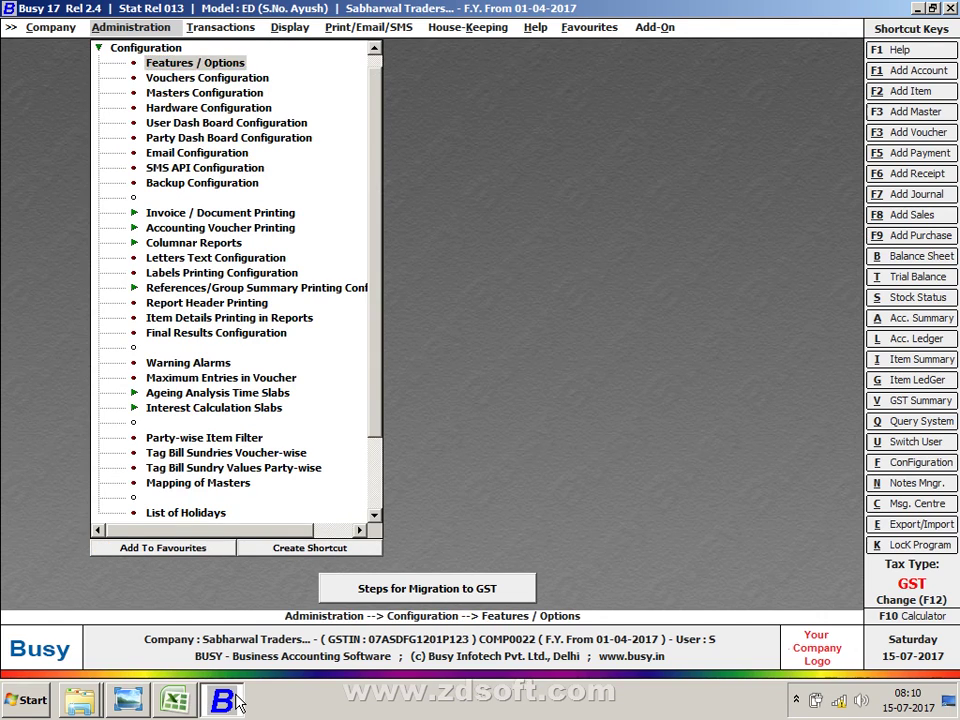
{"action": "key", "text": "Down"}
{"action": "key", "text": "Down"}
{"action": "key", "text": "Down"}
{"action": "key", "text": "Down"}
{"action": "key", "text": "Down"}
{"action": "key", "text": "Down"}
{"action": "key", "text": "Down"}
{"action": "key", "text": "Down"}
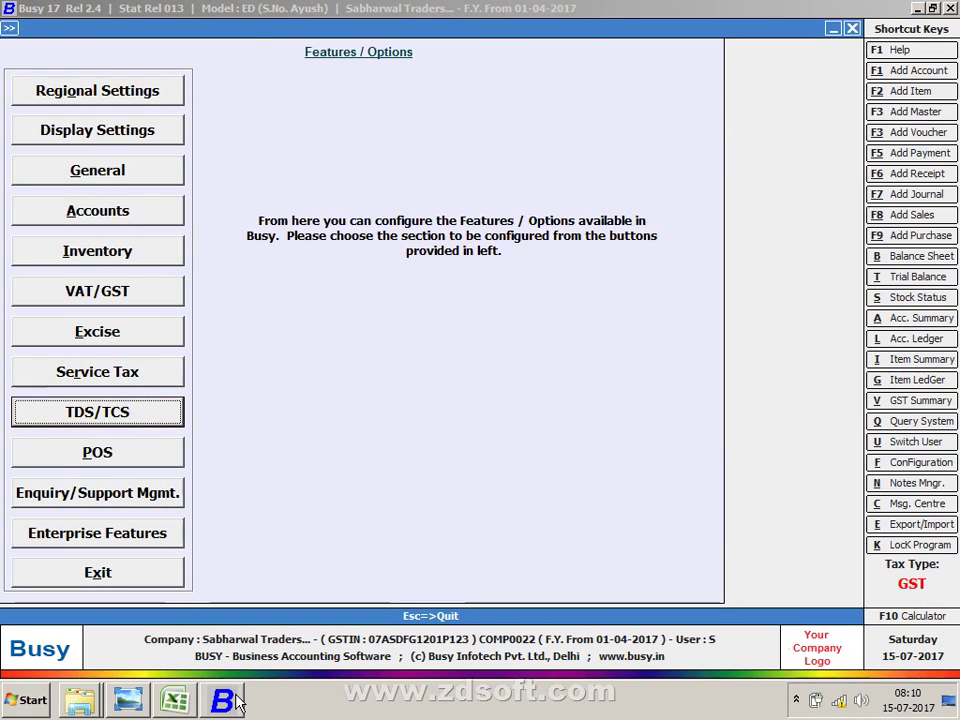
{"action": "key", "text": "Return"}
Step: Tick Enable TCS Reporting on the TDS/TCS options page
{"action": "key", "text": "Down"}
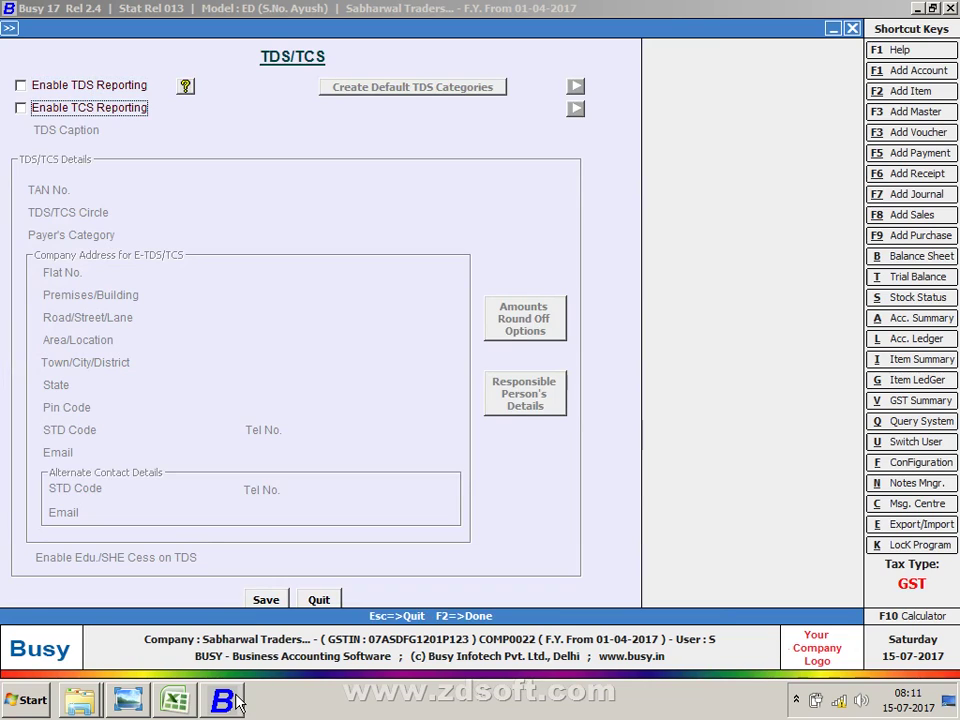
{"action": "key", "text": "space"}
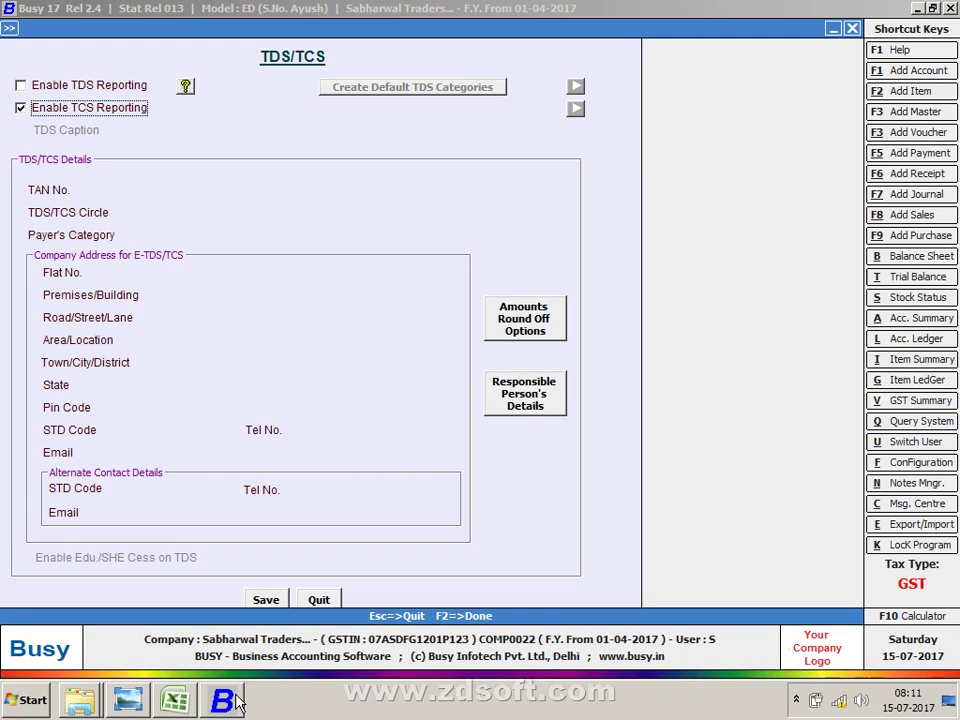
{"action": "key", "text": "Return"}
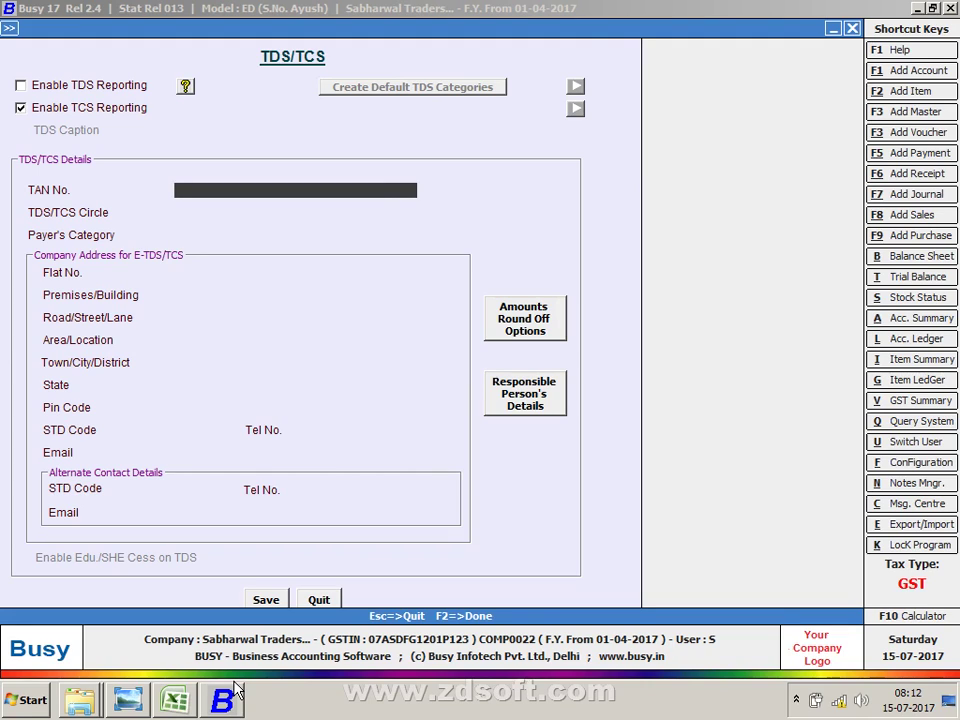
Step: Enter the company's TAN number in the TAN No. field
{"action": "key", "text": "Return"}
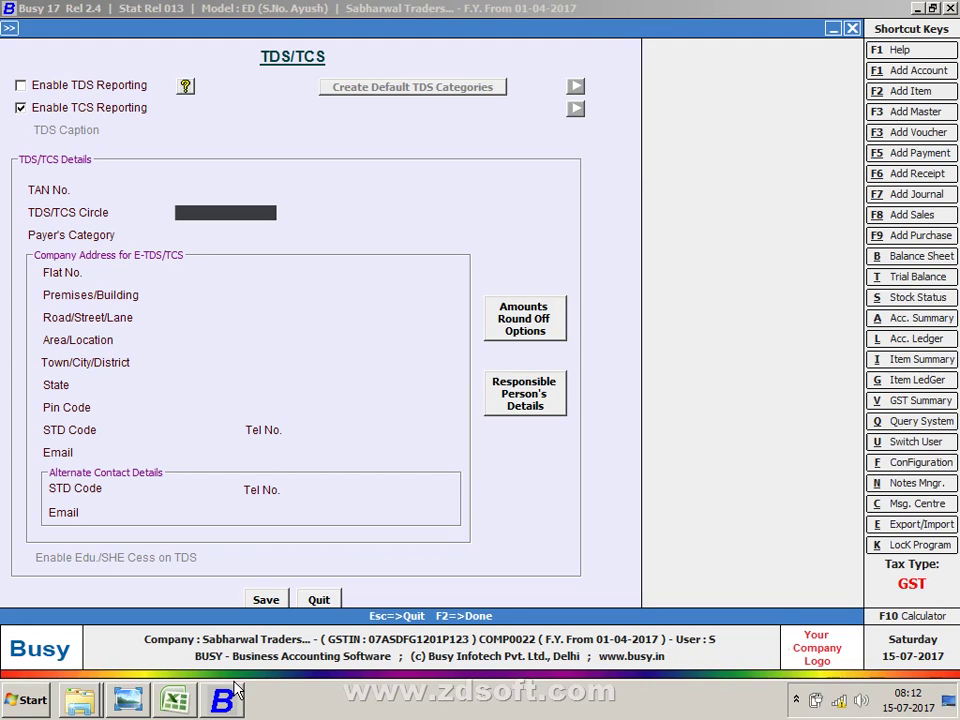
{"action": "key", "text": "Up"}
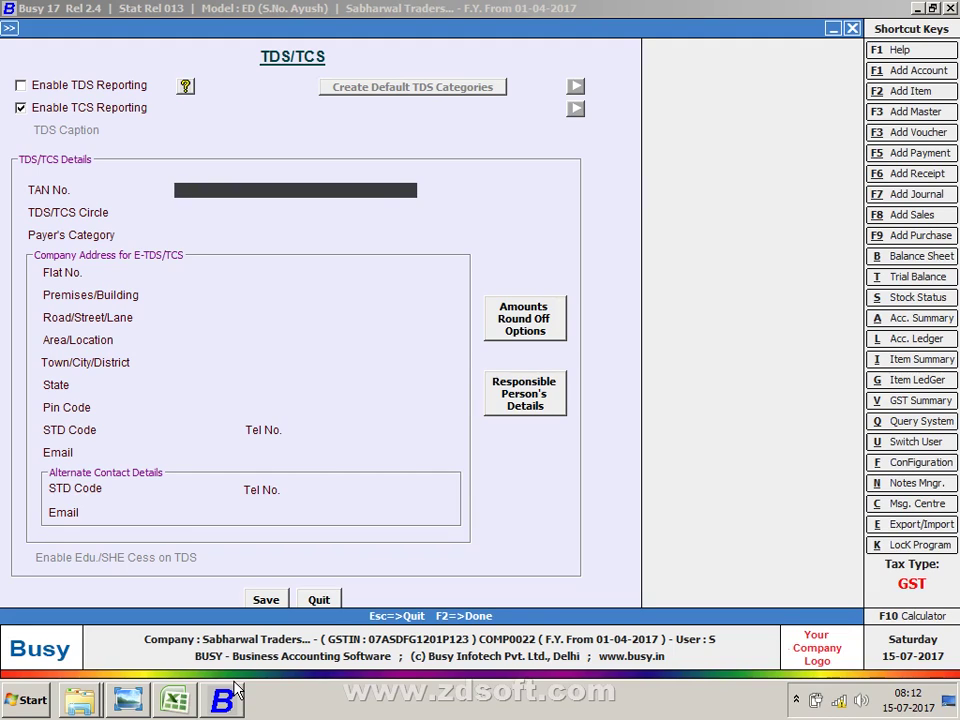
{"action": "key", "text": "BackSpace"}
{"action": "key", "text": "BackSpace"}
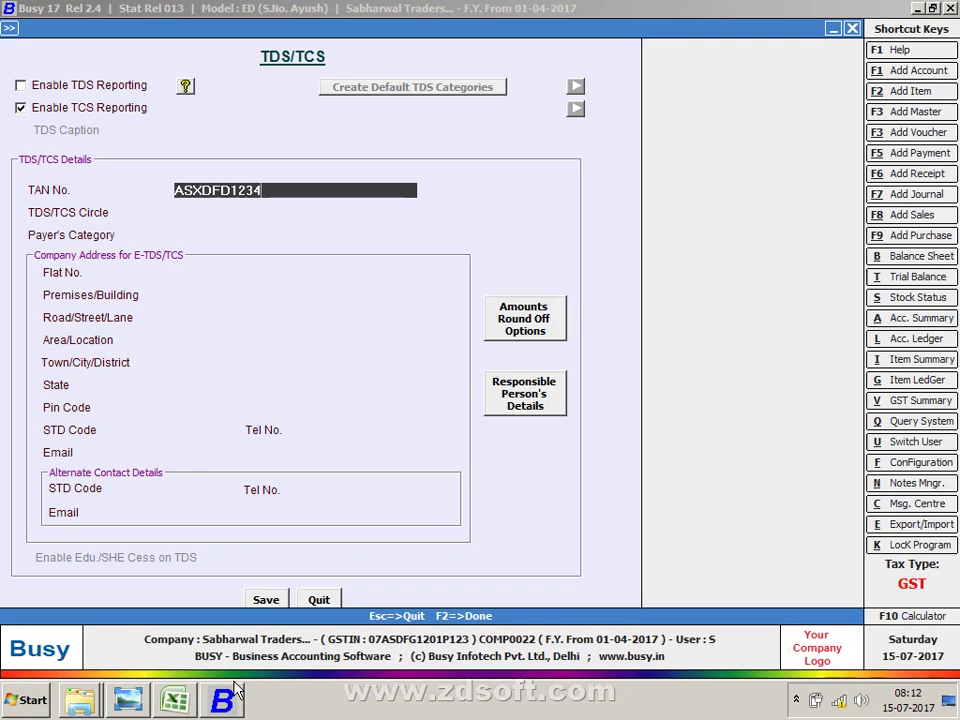
{"action": "key", "text": "Return"}
Step: Set Payer's Category to Individual - Residents
{"action": "key", "text": "Return"}
{"action": "key", "text": "Escape"}
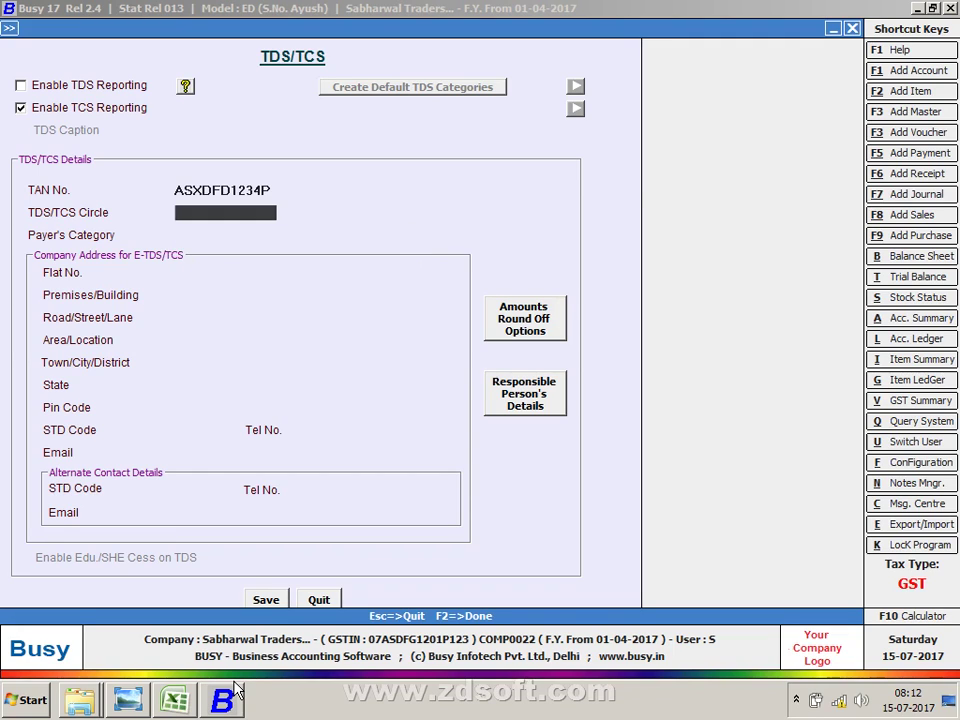
{"action": "key", "text": "Return"}
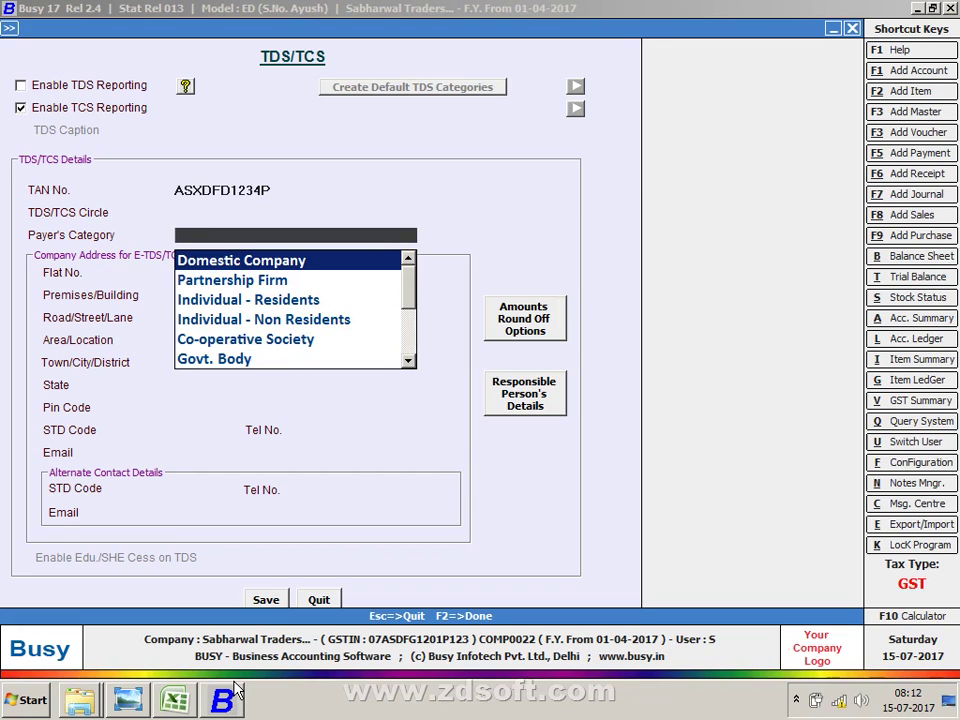
{"action": "key", "text": "Down"}
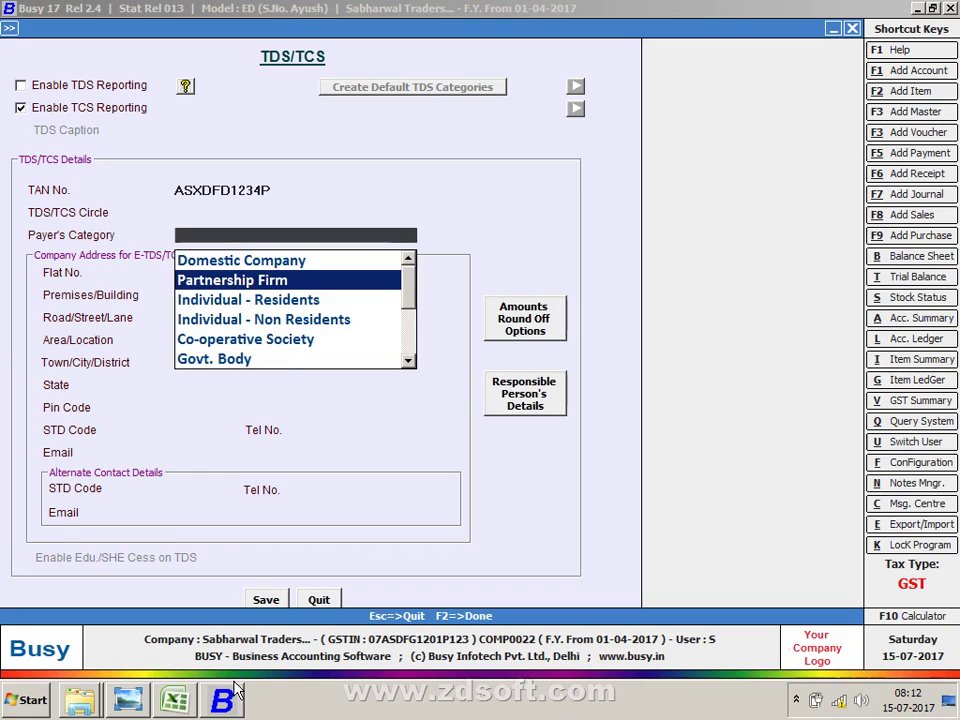
{"action": "key", "text": "Down"}
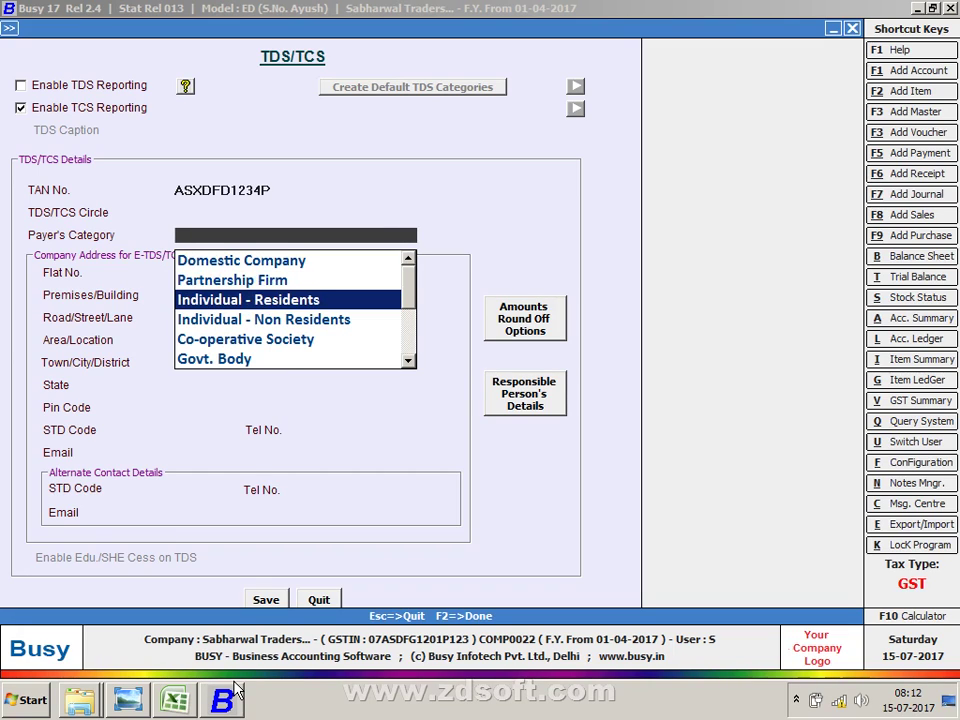
{"action": "key", "text": "Down"}
{"action": "key", "text": "Down"}
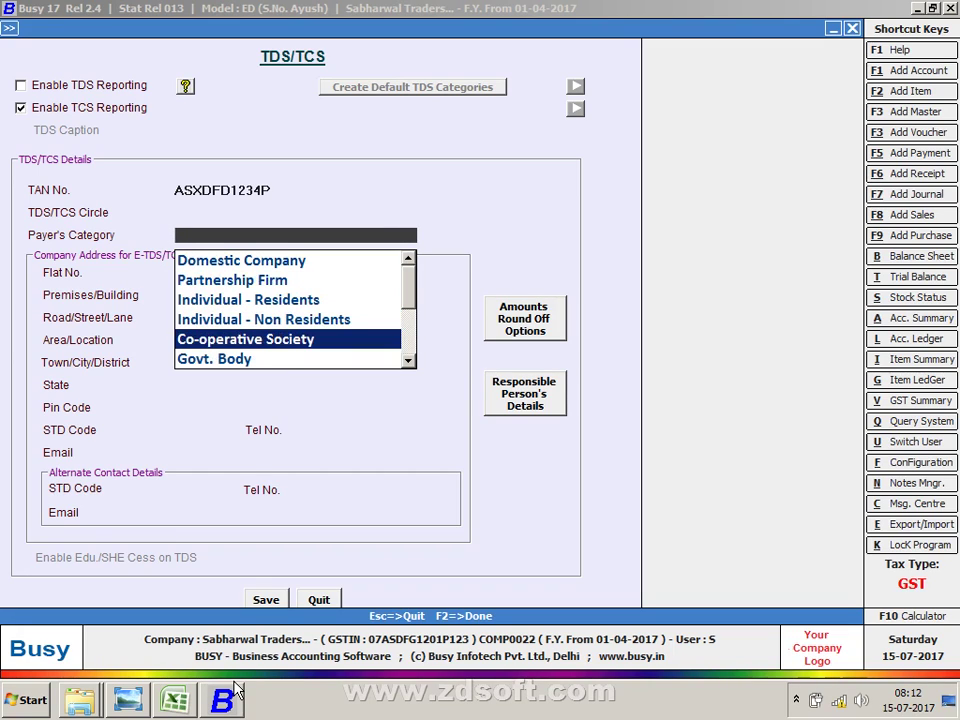
{"action": "key", "text": "Down"}
{"action": "key", "text": "Down"}
{"action": "key", "text": "Down"}
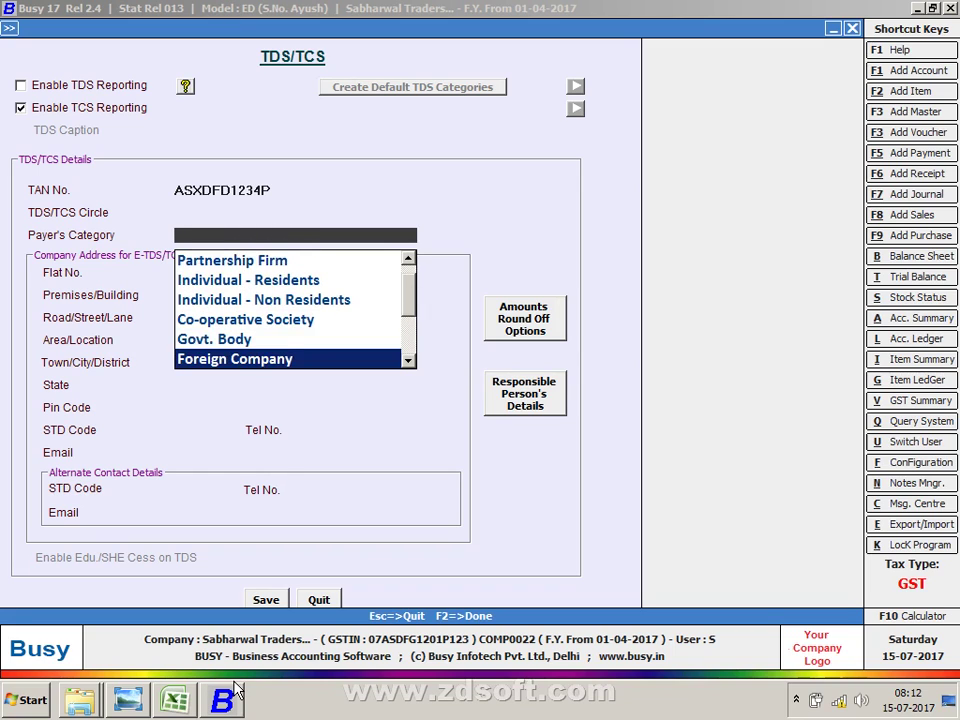
{"action": "key", "text": "Down"}
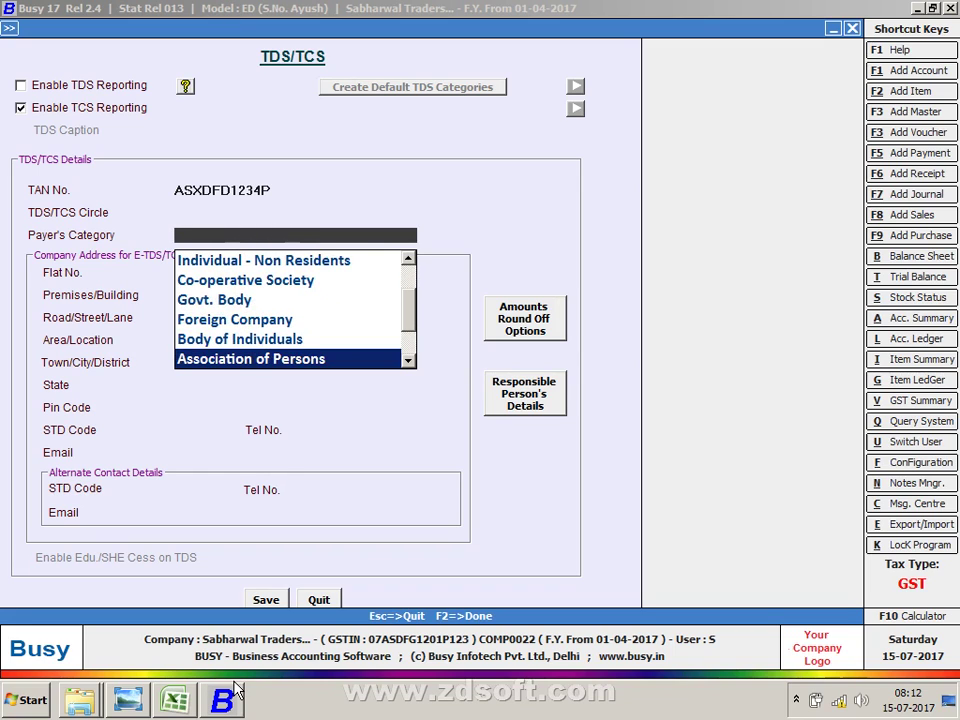
{"action": "key", "text": "Down"}
{"action": "key", "text": "Down"}
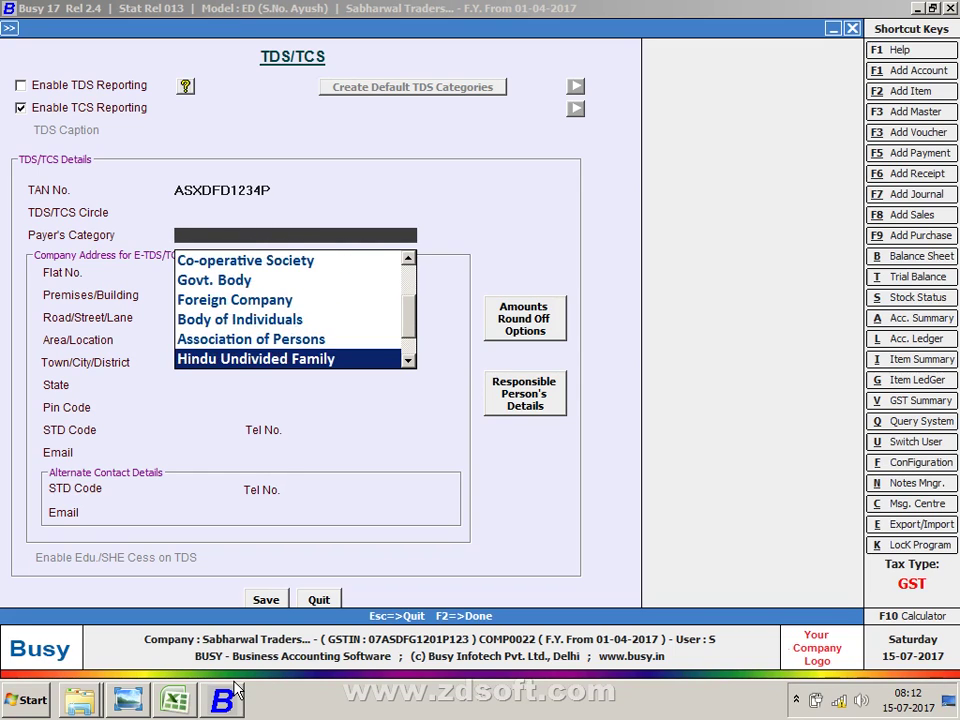
{"action": "key", "text": "Down"}
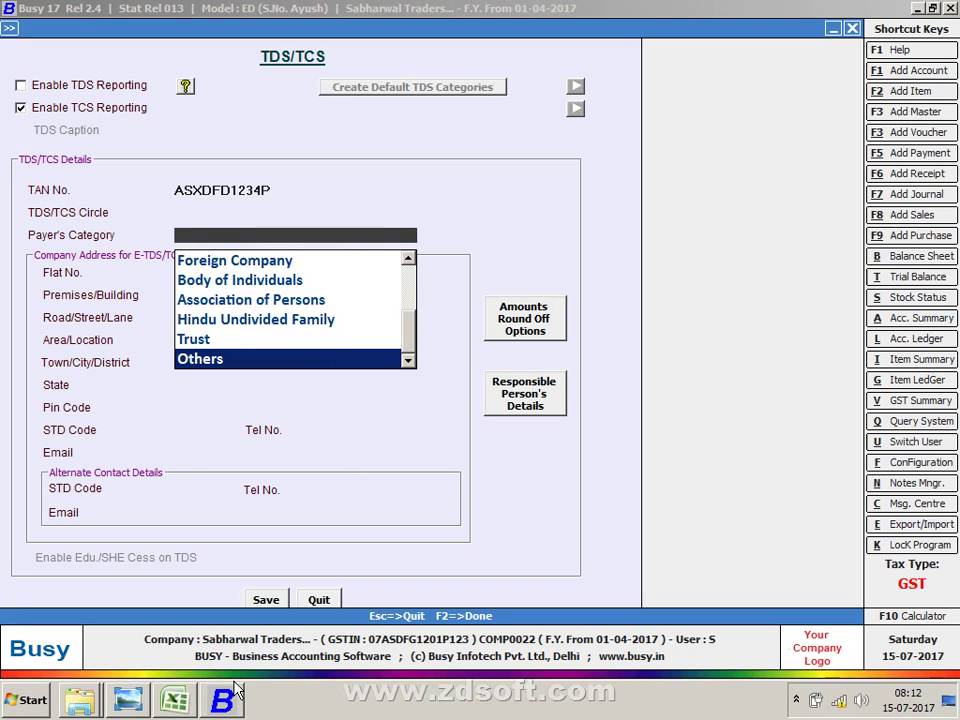
{"action": "key", "text": "Up"}
{"action": "key", "text": "Home"}
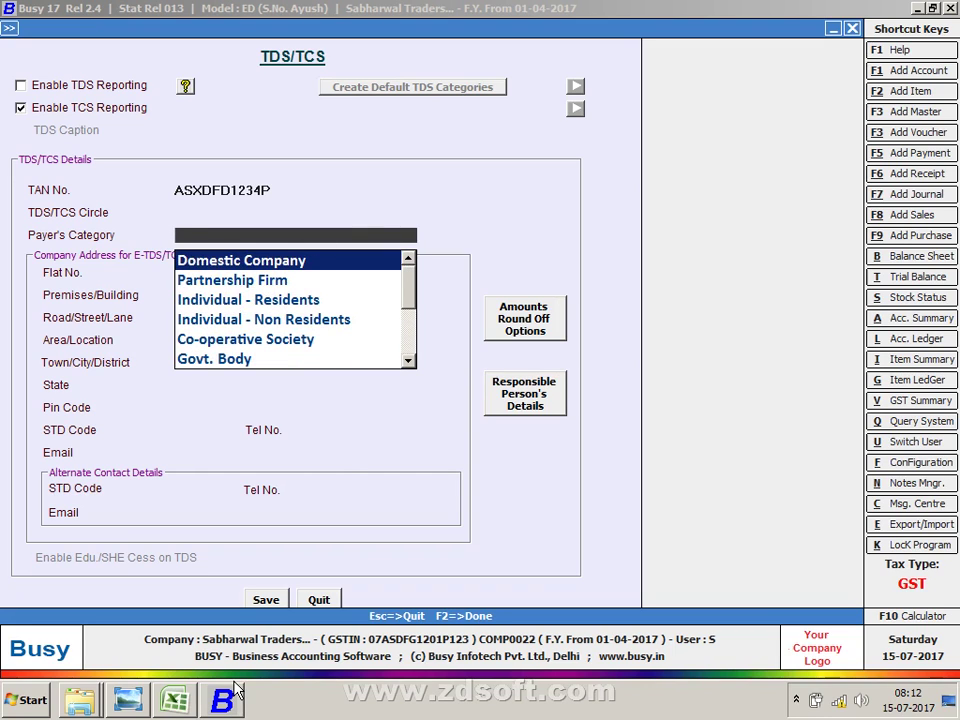
{"action": "key", "text": "Down"}
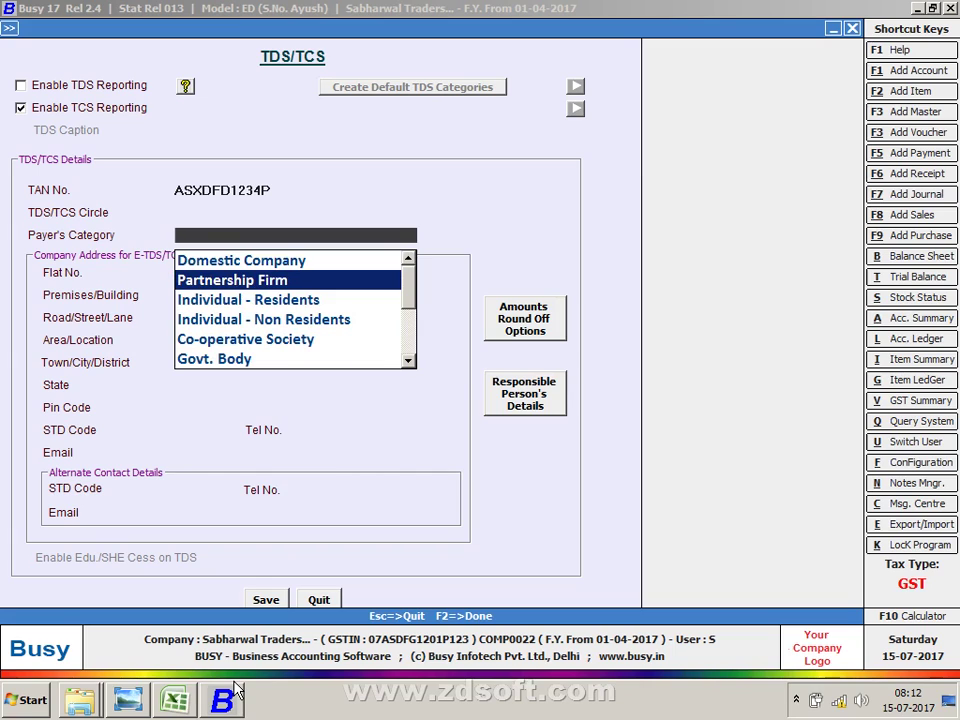
{"action": "key", "text": "Down"}
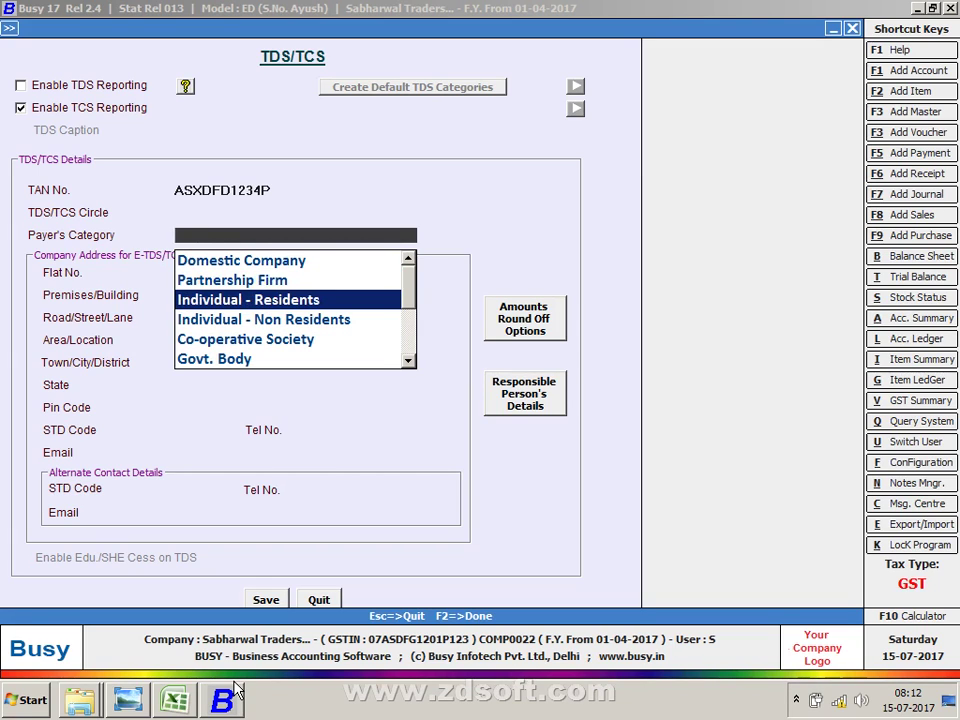
{"action": "key", "text": "Return"}
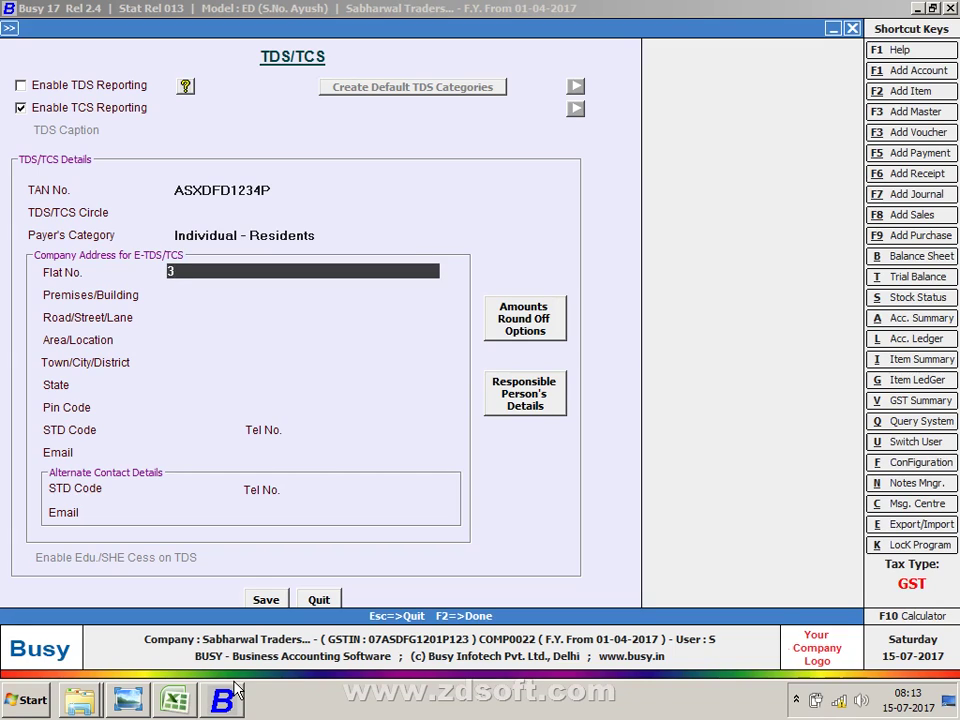
Step: Enter the company's flat, building, street and area in the e-TDS/TCS address fields
{"action": "key", "text": "Return"}
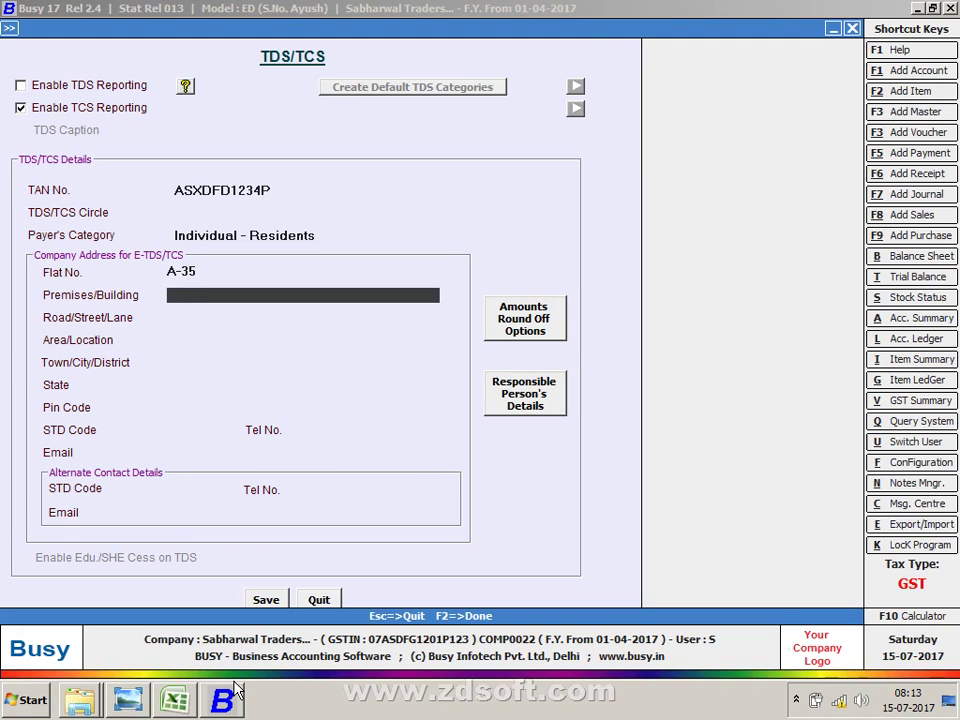
{"action": "key", "text": "Return"}
{"action": "key", "text": "Return"}
{"action": "key", "text": "Up"}
{"action": "key", "text": "Up"}
{"action": "key", "text": "Return"}
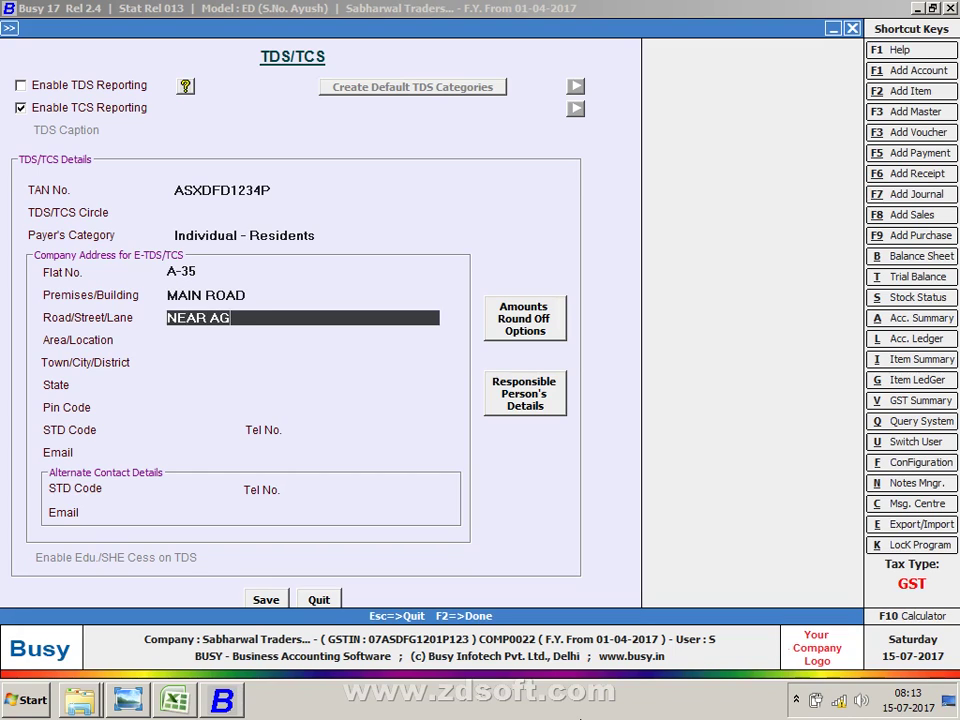
{"action": "key", "text": "Return"}
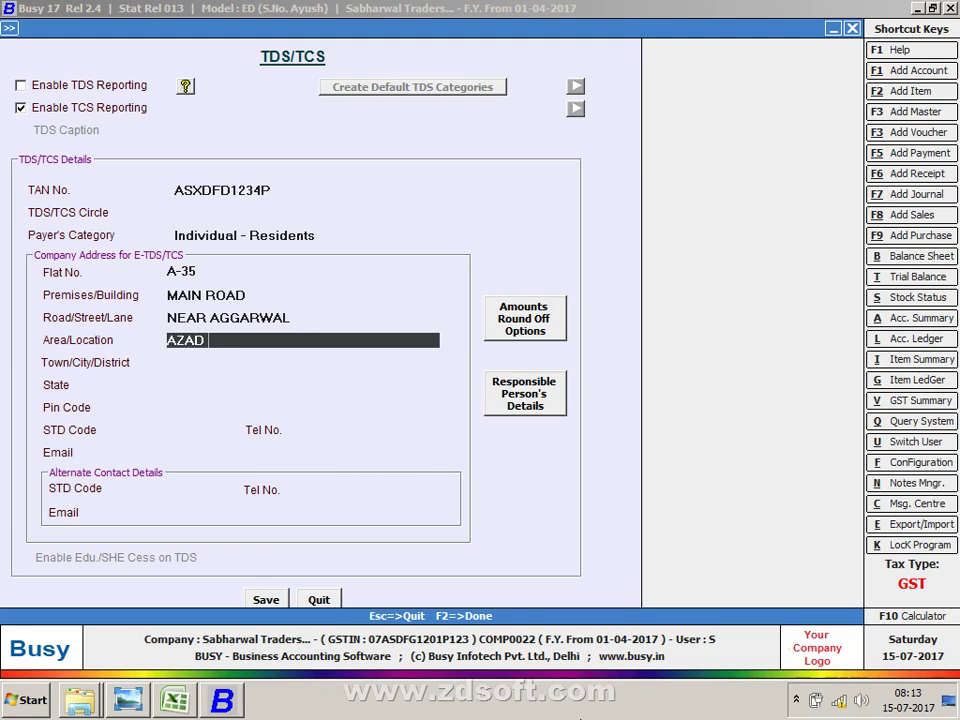
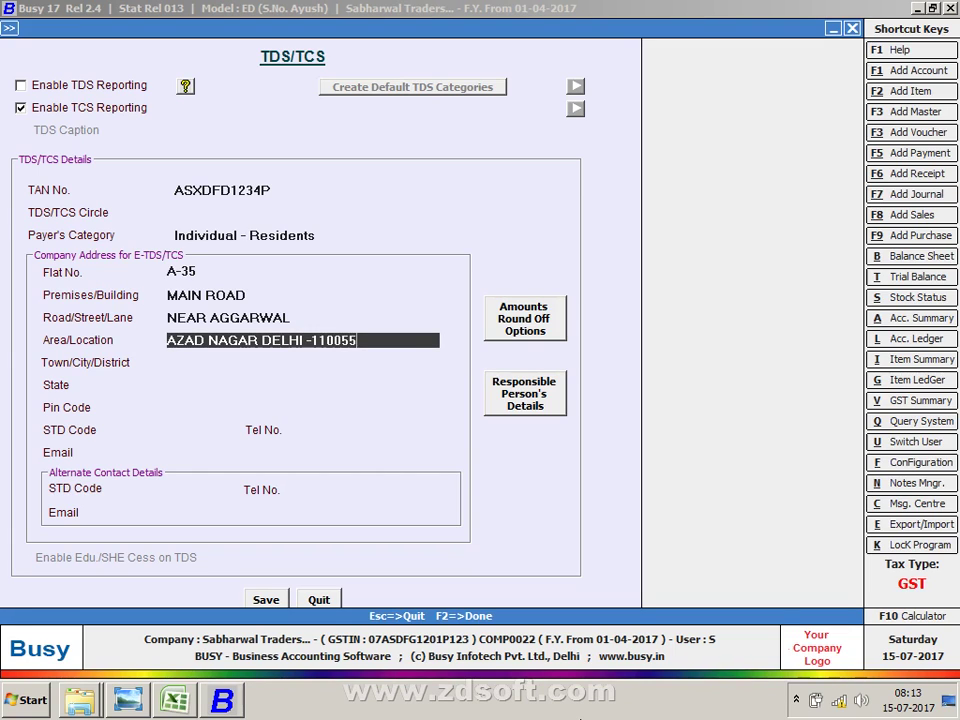
{"action": "key", "text": "Return"}
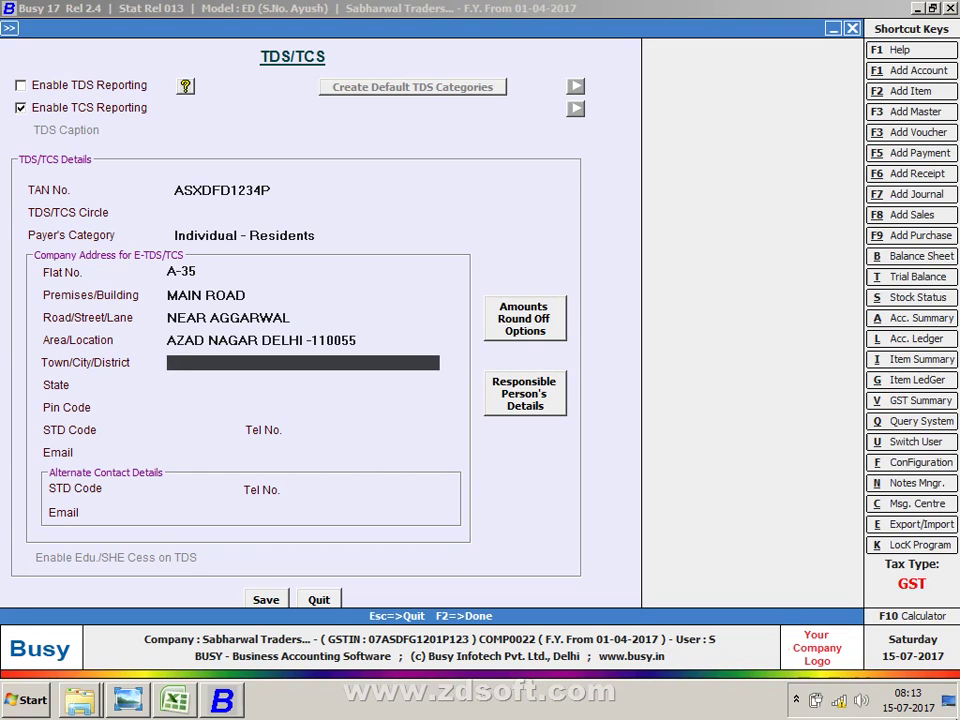
Step: Set the address State to DELHI and pass the remaining contact fields
{"action": "key", "text": "Return"}
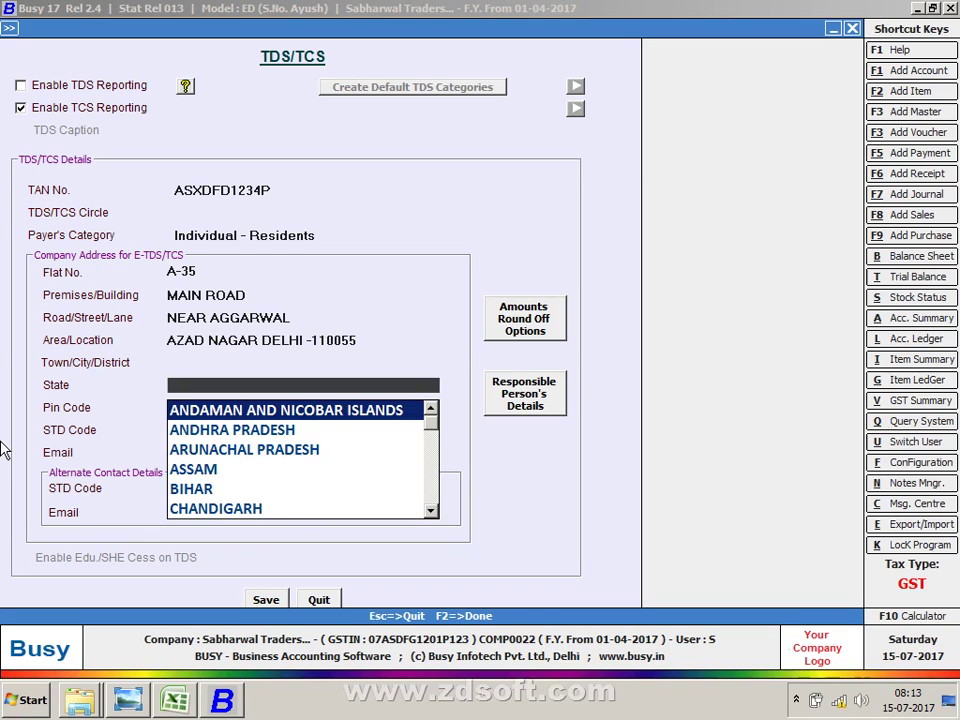
{"action": "type", "text": "DE"}
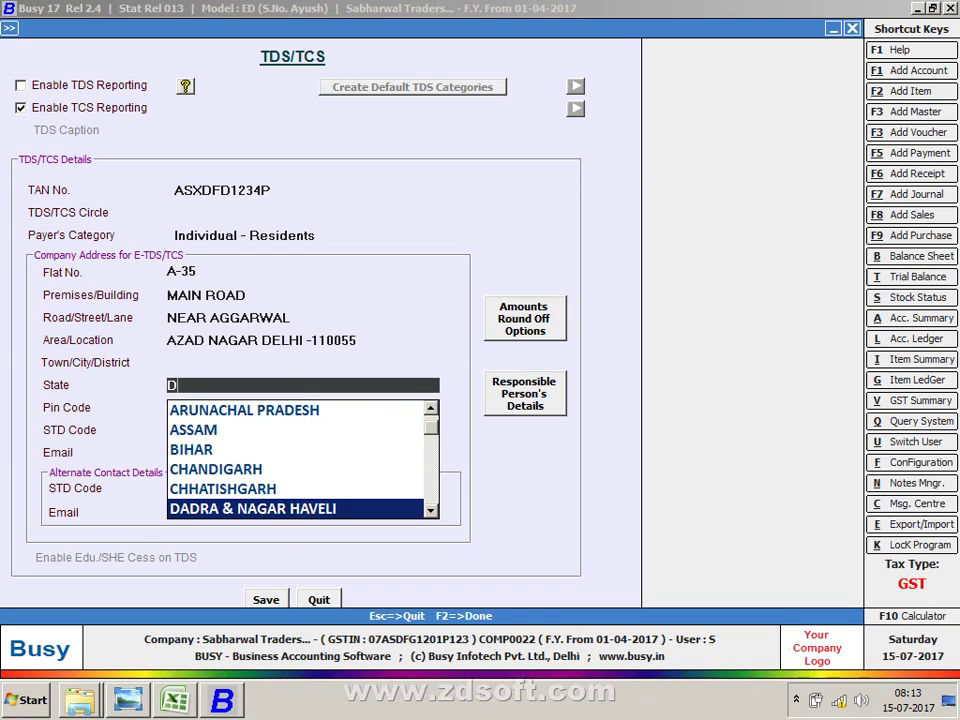
{"action": "key", "text": "Return"}
{"action": "key", "text": "Return"}
{"action": "key", "text": "Return"}
{"action": "key", "text": "Return"}
{"action": "key", "text": "Return"}
{"action": "key", "text": "Return"}
{"action": "key", "text": "Return"}
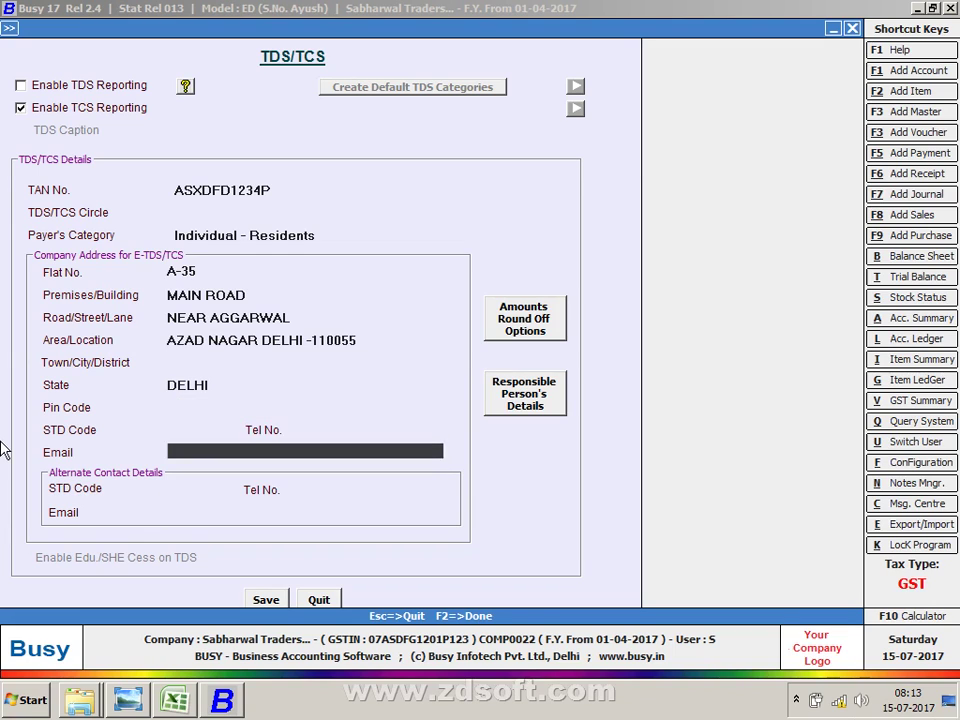
{"action": "key", "text": "Return"}
{"action": "key", "text": "Return"}
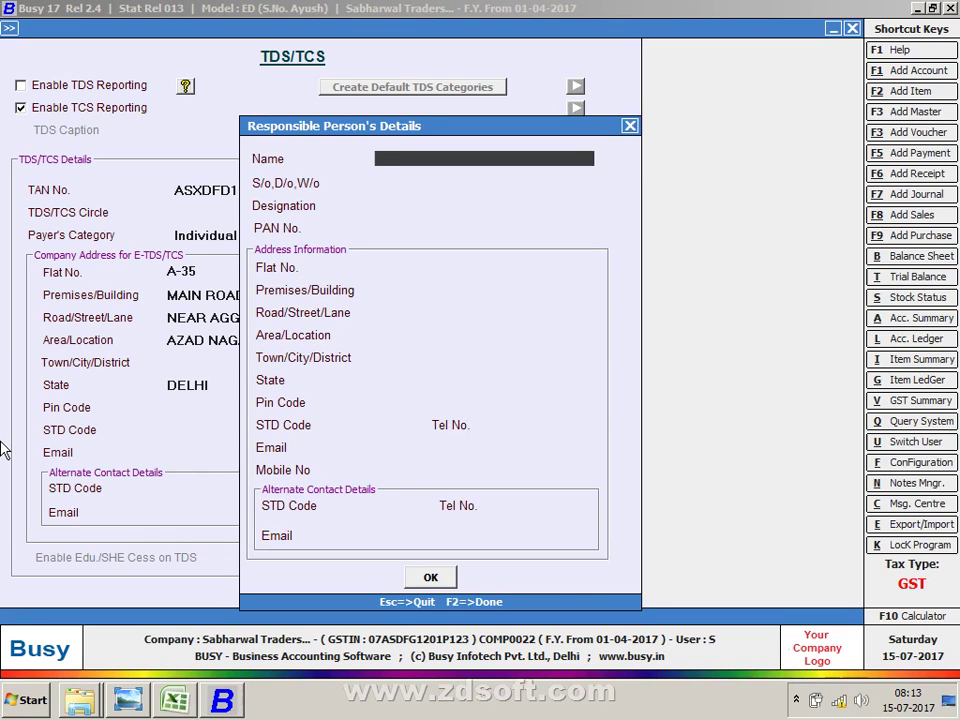
Step: Pick the responsible person's State, close the details and save the TCS settings
{"action": "key", "text": "Return"}
{"action": "key", "text": "Return"}
{"action": "key", "text": "Return"}
{"action": "key", "text": "Return"}
{"action": "key", "text": "Return"}
{"action": "key", "text": "Return"}
{"action": "key", "text": "Return"}
{"action": "key", "text": "Return"}
{"action": "key", "text": "Return"}
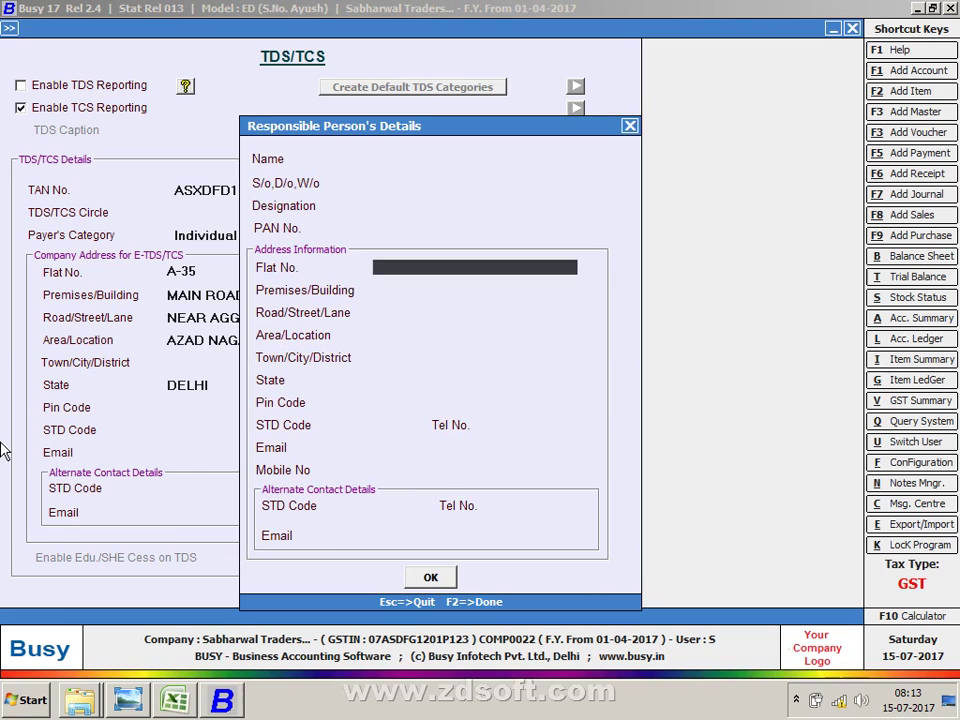
{"action": "key", "text": "Return"}
{"action": "key", "text": "Return"}
{"action": "key", "text": "Return"}
{"action": "key", "text": "Return"}
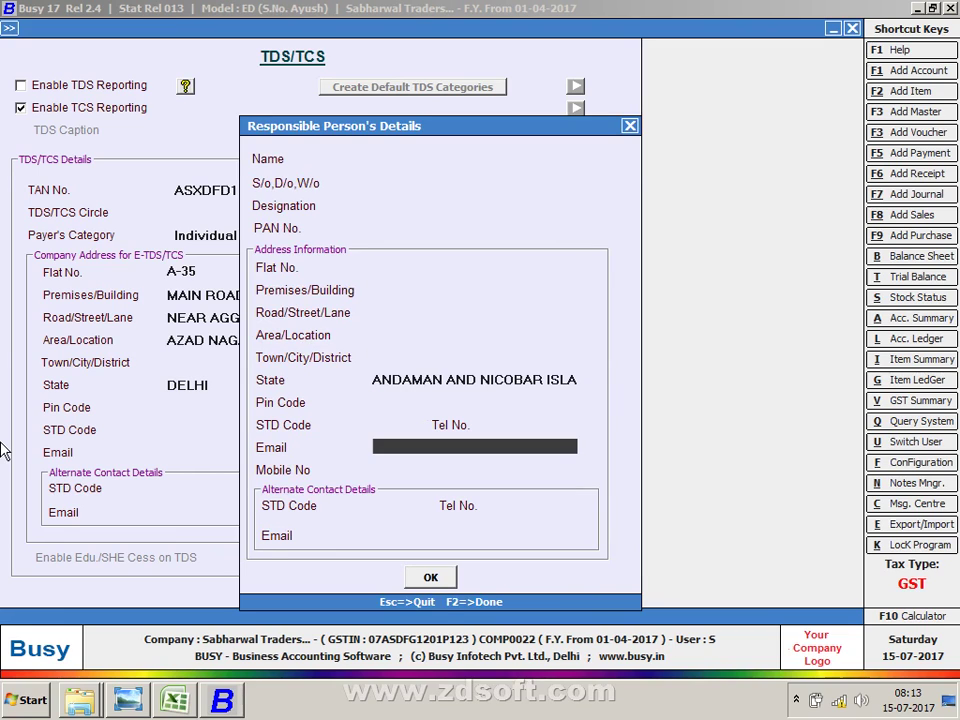
{"action": "key", "text": "F2"}
{"action": "key", "text": "F2"}
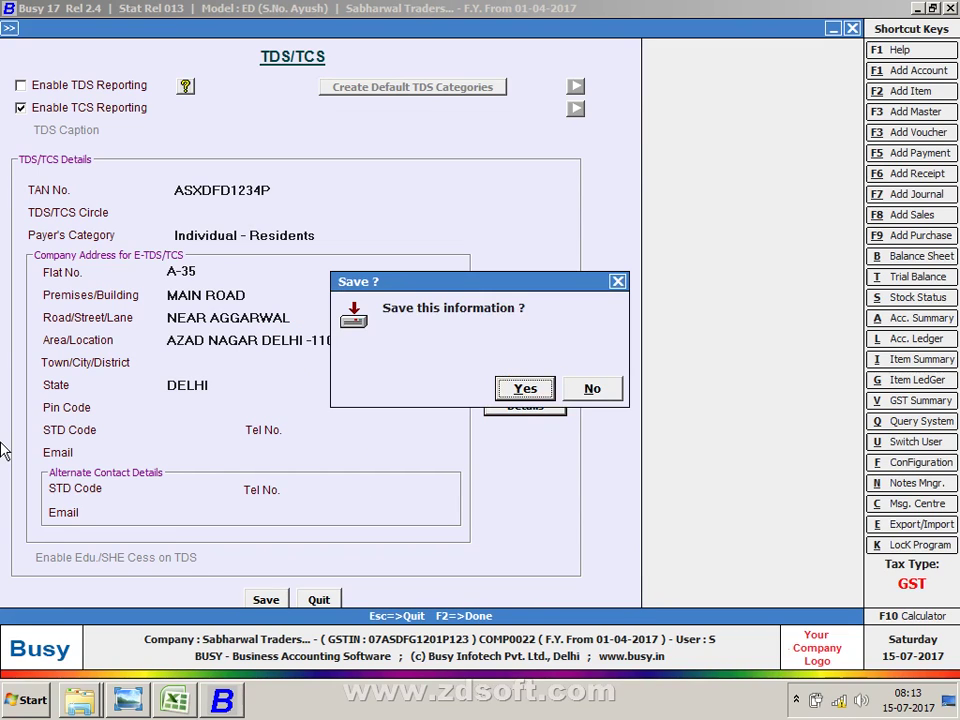
{"action": "key", "text": "Return"}
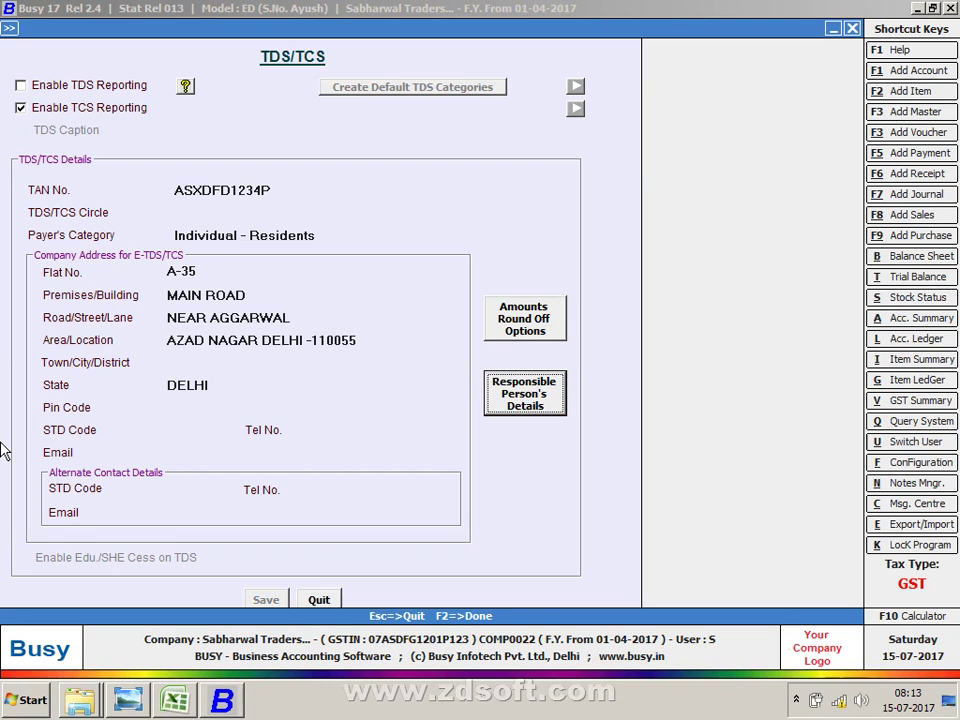
Step: Quit Features / Options and expand Administration > Masters
{"action": "key", "text": "Escape"}
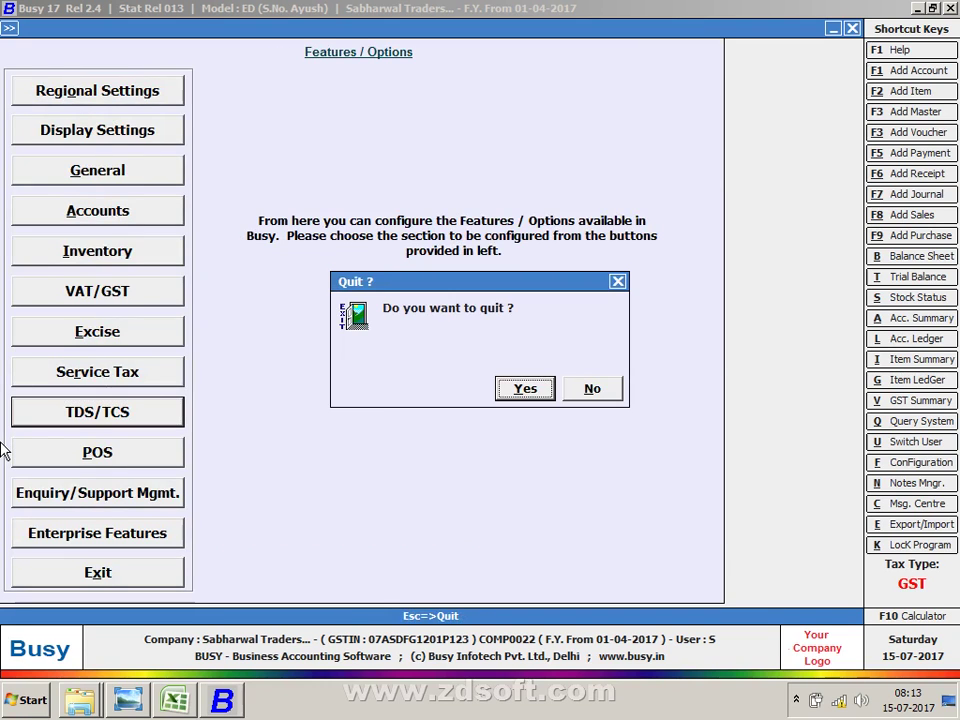
{"action": "key", "text": "Return"}
{"action": "key", "text": "Escape"}
{"action": "key", "text": "Escape"}
{"action": "key", "text": "Up"}
{"action": "key", "text": "Return"}
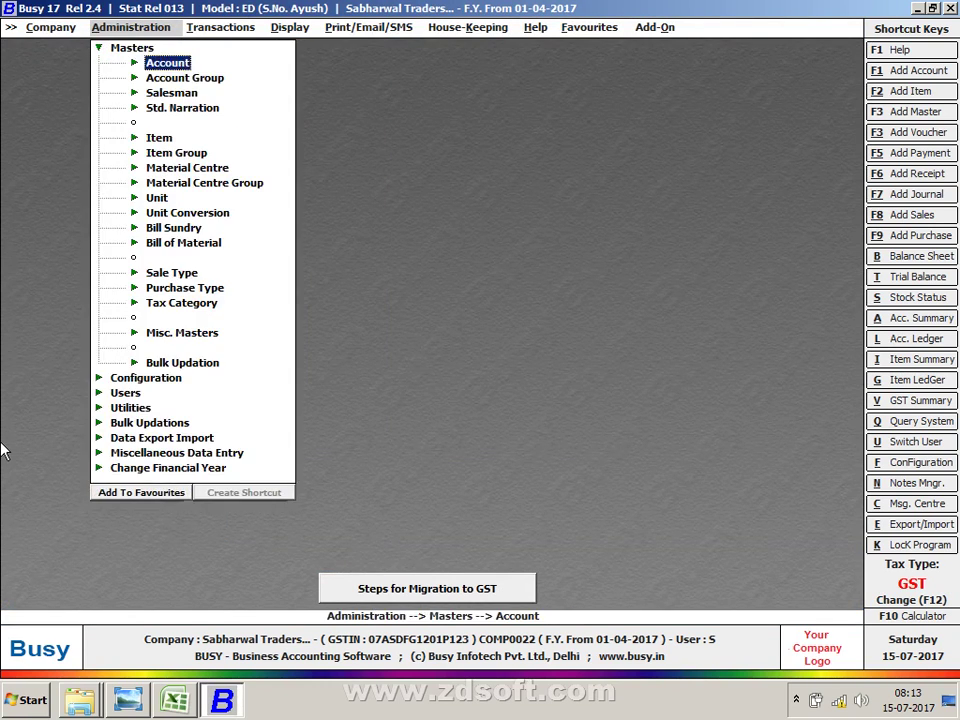
{"action": "key", "text": "Down"}
{"action": "key", "text": "Down"}
{"action": "key", "text": "Down"}
{"action": "key", "text": "Down"}
{"action": "key", "text": "Down"}
{"action": "key", "text": "Down"}
{"action": "key", "text": "Down"}
{"action": "key", "text": "Down"}
{"action": "key", "text": "Down"}
{"action": "key", "text": "Down"}
{"action": "key", "text": "Down"}
{"action": "key", "text": "Down"}
{"action": "key", "text": "Down"}
{"action": "key", "text": "Down"}
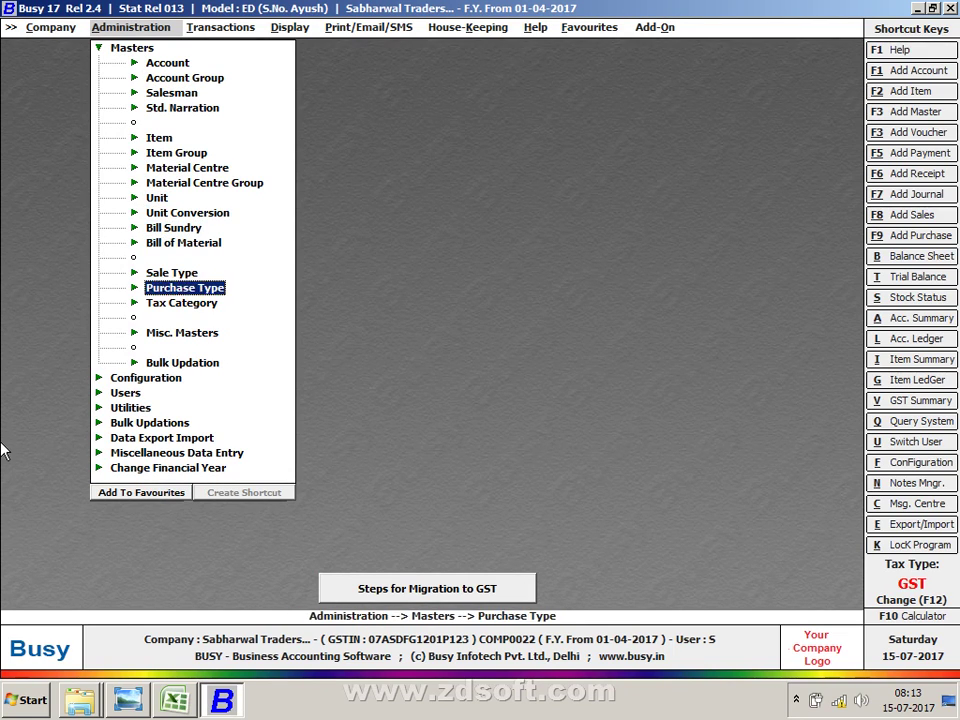
{"action": "key", "text": "Down"}
{"action": "key", "text": "Up"}
{"action": "key", "text": "Up"}
{"action": "key", "text": "Up"}
{"action": "key", "text": "Up"}
{"action": "key", "text": "Return"}
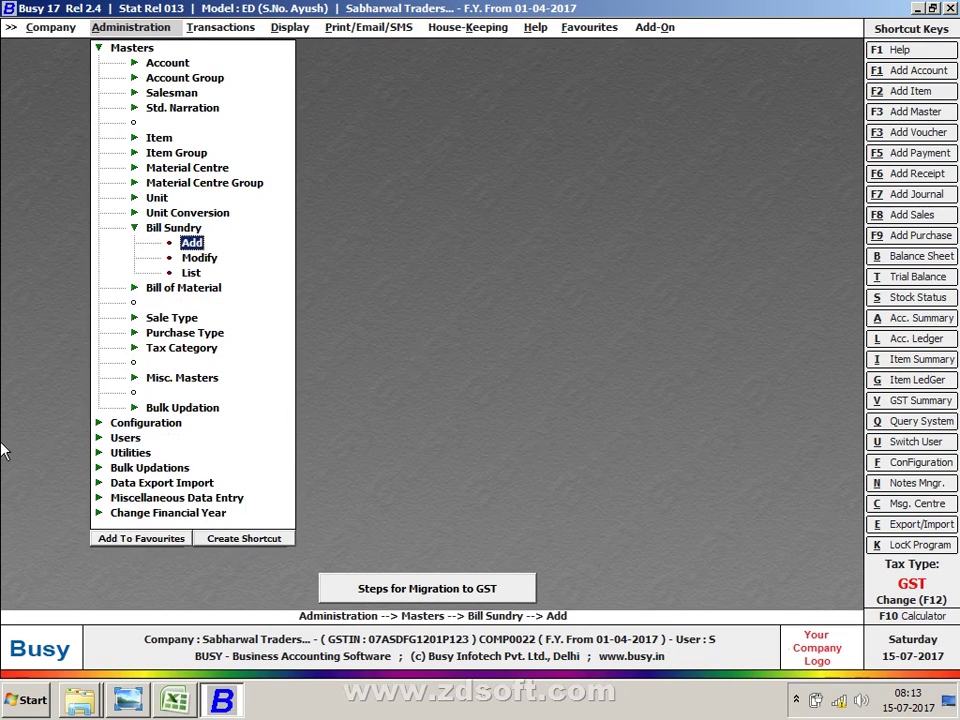
{"action": "key", "text": "Down"}
{"action": "key", "text": "Return"}
{"action": "key", "text": "Down"}
{"action": "key", "text": "Down"}
{"action": "key", "text": "Down"}
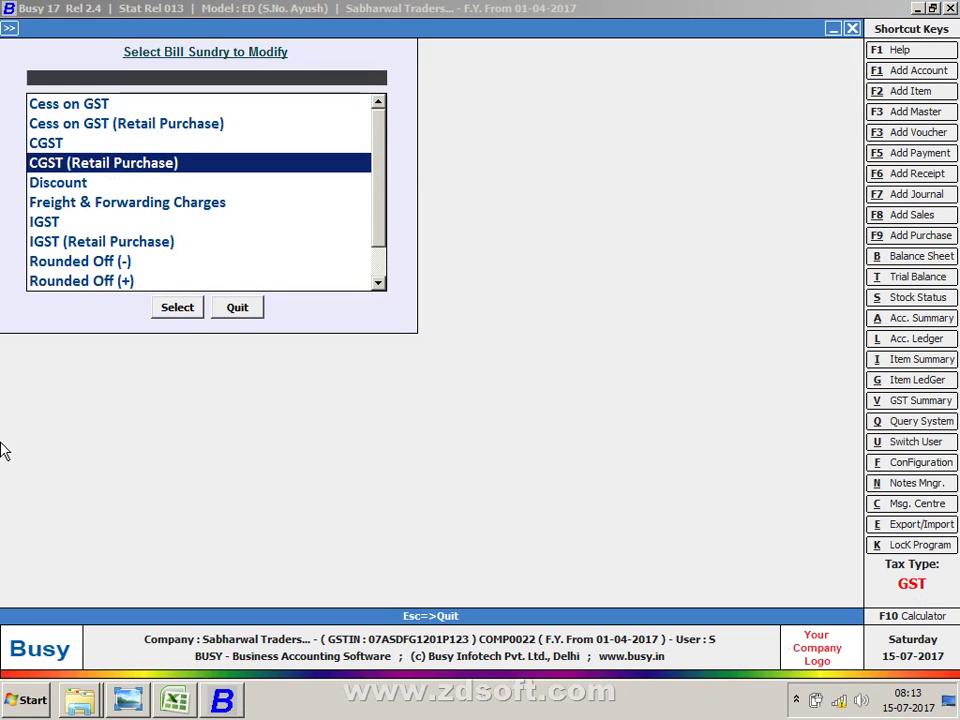
{"action": "type", "text": "T"}
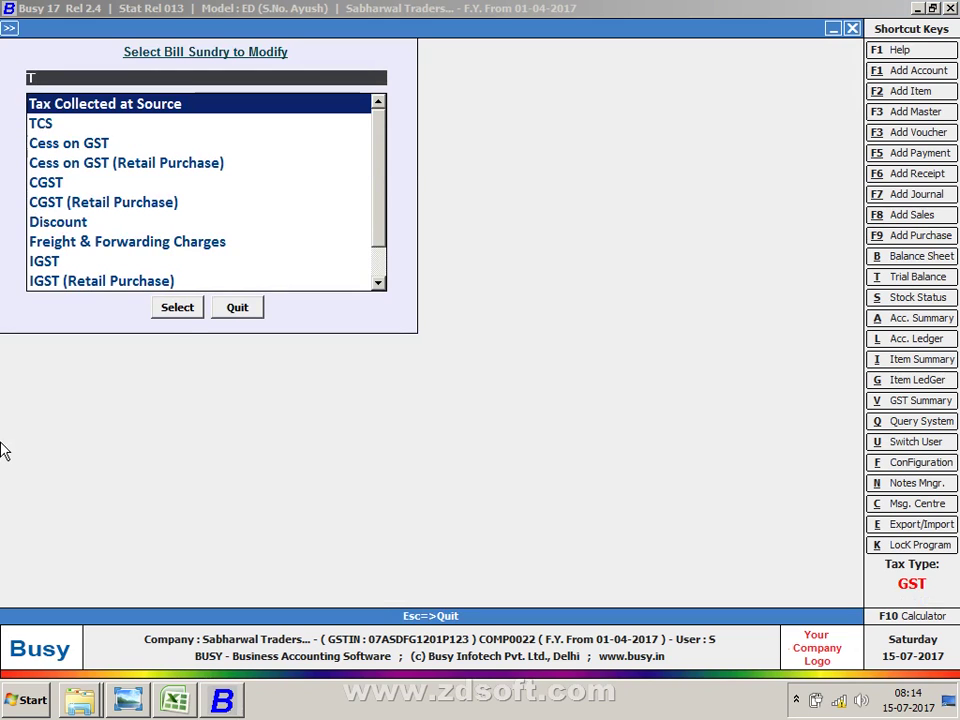
{"action": "key", "text": "Return"}
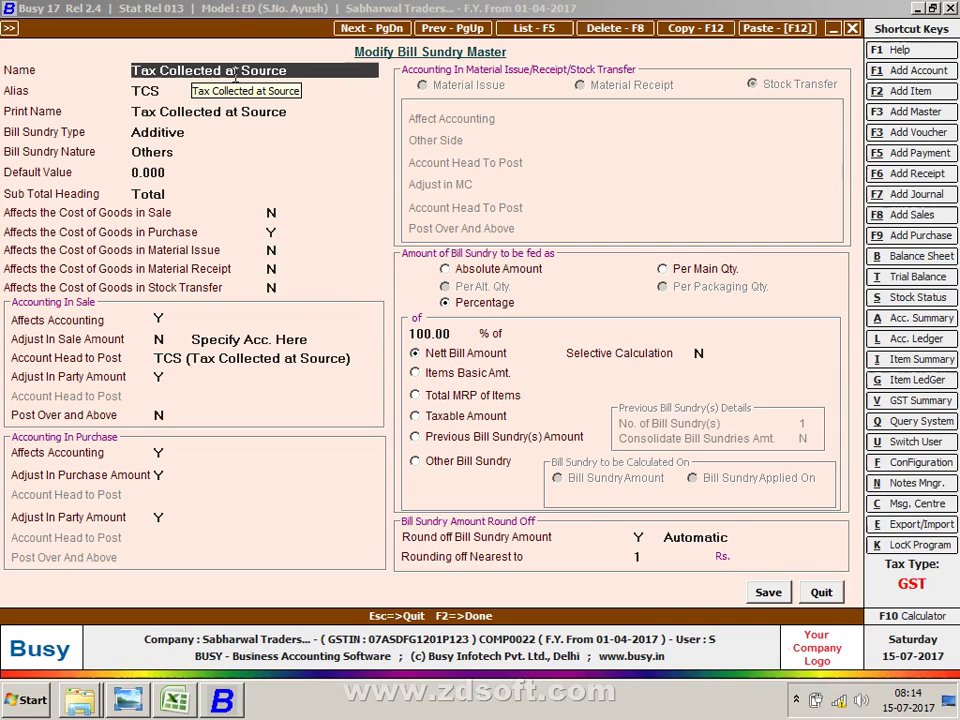
{"action": "key", "text": "Escape"}
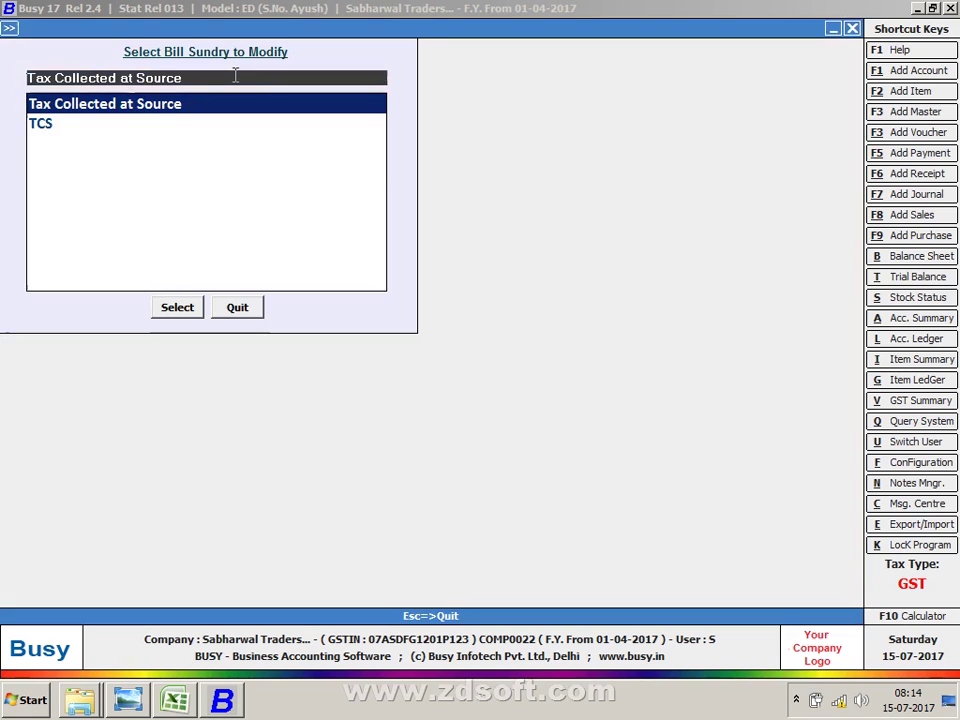
{"action": "key", "text": "Escape"}
{"action": "key", "text": "Escape"}
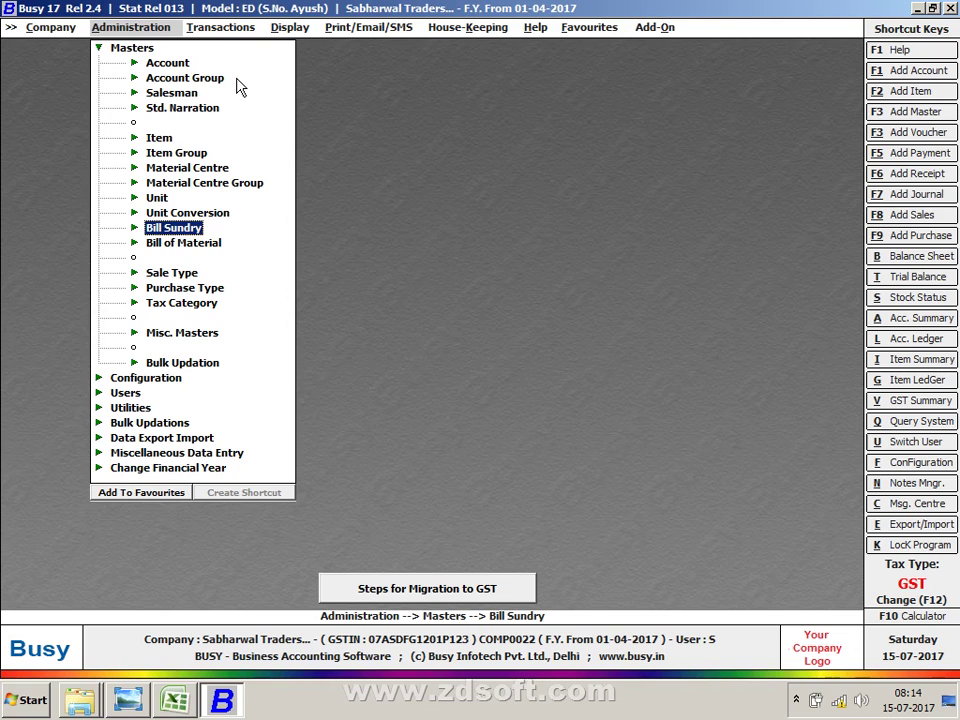
{"action": "key", "text": "Right"}
Step: Add a Supply Outward voucher in the Main series with sale type L/GST-5%
{"action": "key", "text": "Return"}
{"action": "key", "text": "Down"}
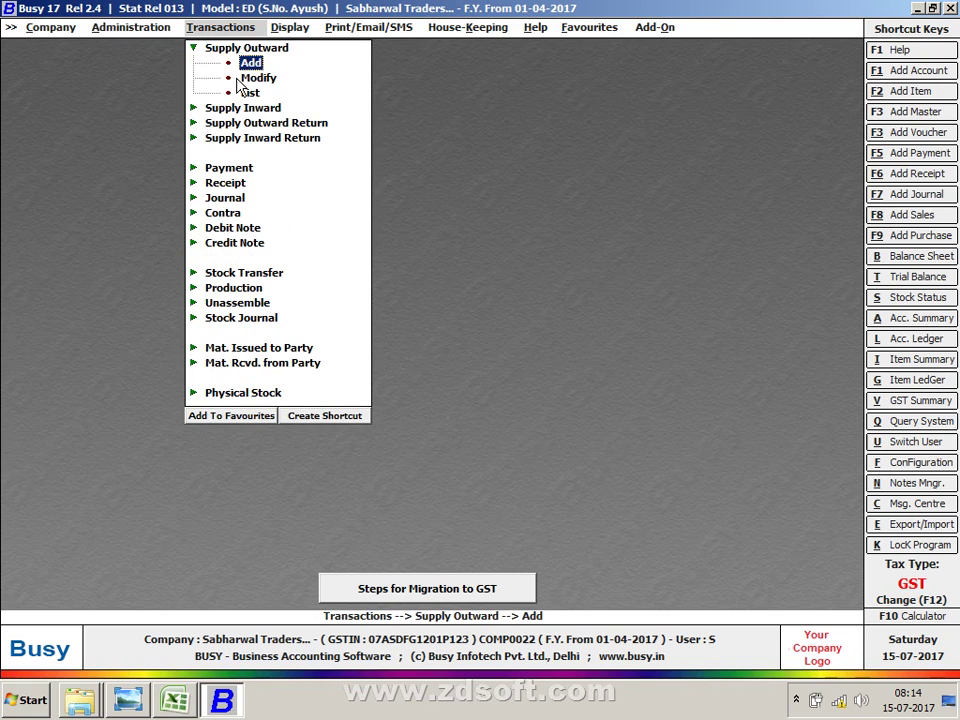
{"action": "key", "text": "Return"}
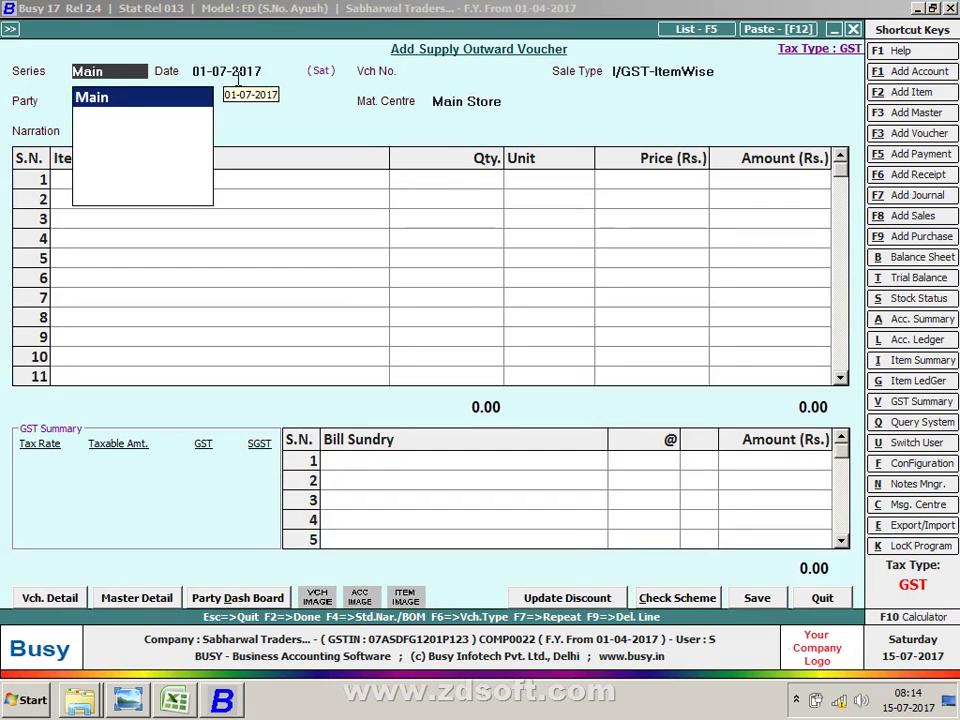
{"action": "key", "text": "Return"}
{"action": "key", "text": "Return"}
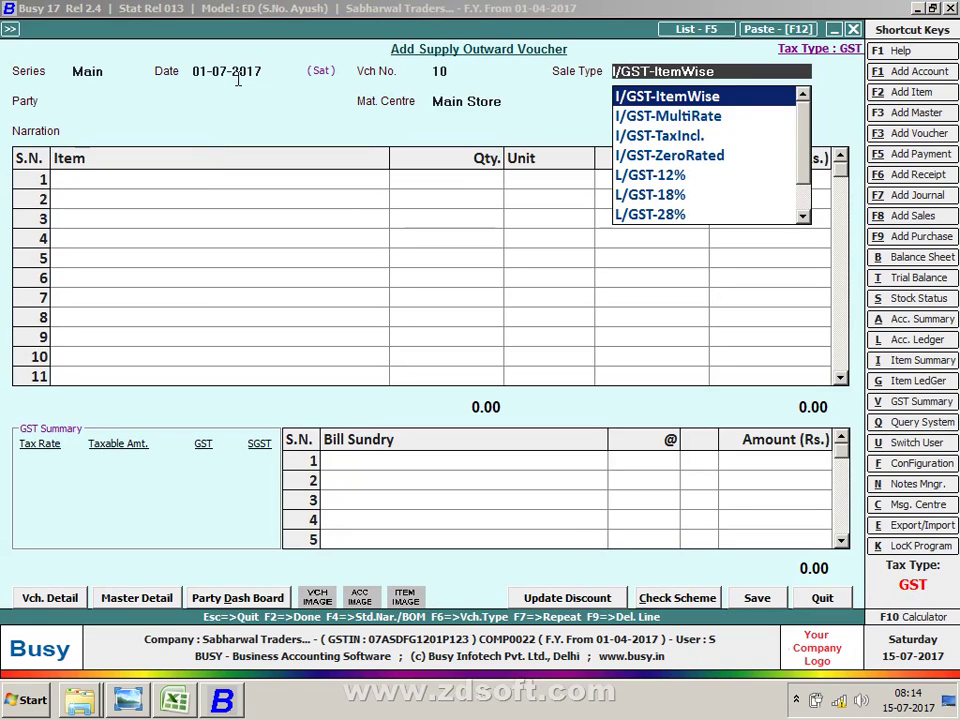
{"action": "type", "text": "L"}
{"action": "key", "text": "Down"}
{"action": "key", "text": "Down"}
{"action": "key", "text": "Down"}
{"action": "key", "text": "Down"}
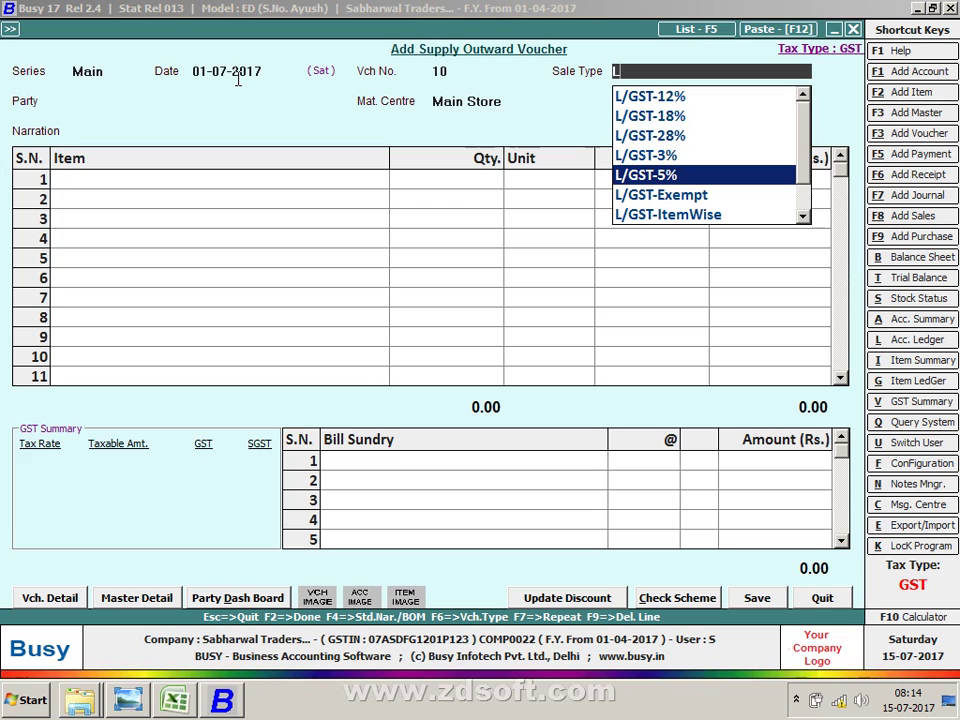
{"action": "key", "text": "Return"}
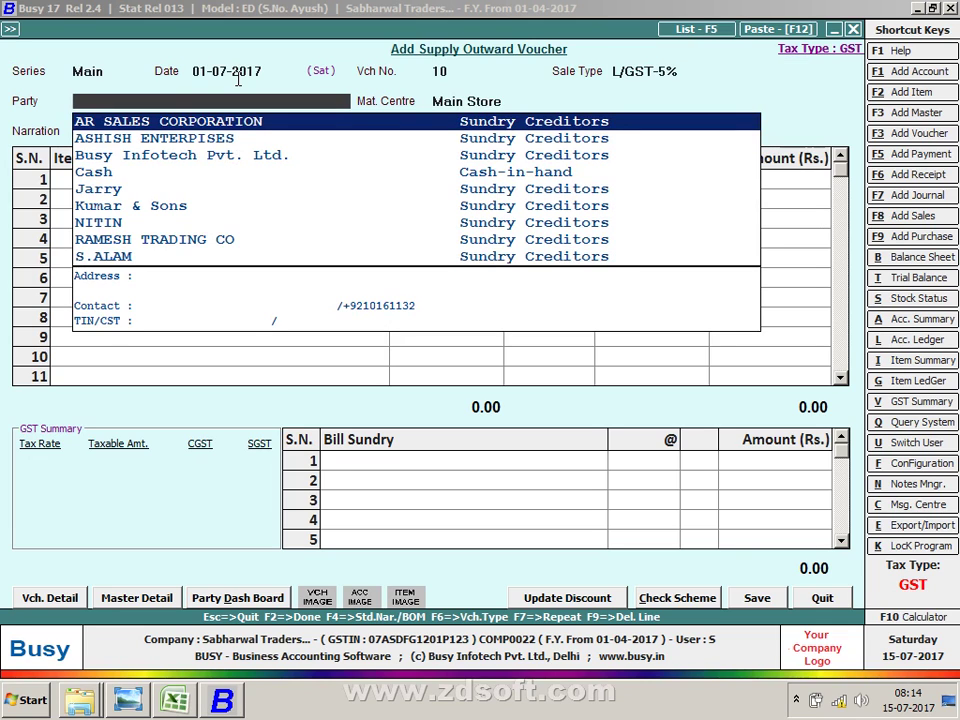
Step: Set party Cash, bank PUNJAB NATIONAL BANK, and 100 pcs of 10NO TONI ZIP at 400
{"action": "type", "text": "CAS"}
{"action": "key", "text": "Return"}
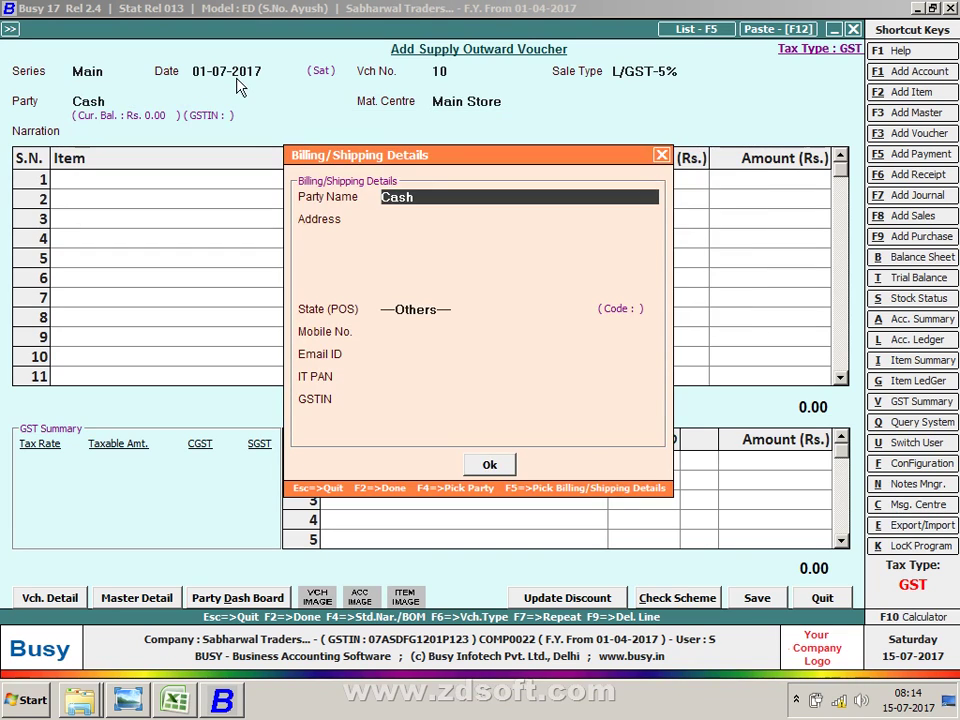
{"action": "key", "text": "Return"}
{"action": "key", "text": "Return"}
{"action": "key", "text": "Return"}
{"action": "key", "text": "Return"}
{"action": "key", "text": "Return"}
{"action": "key", "text": "Return"}
{"action": "key", "text": "Return"}
{"action": "key", "text": "Return"}
{"action": "key", "text": "Return"}
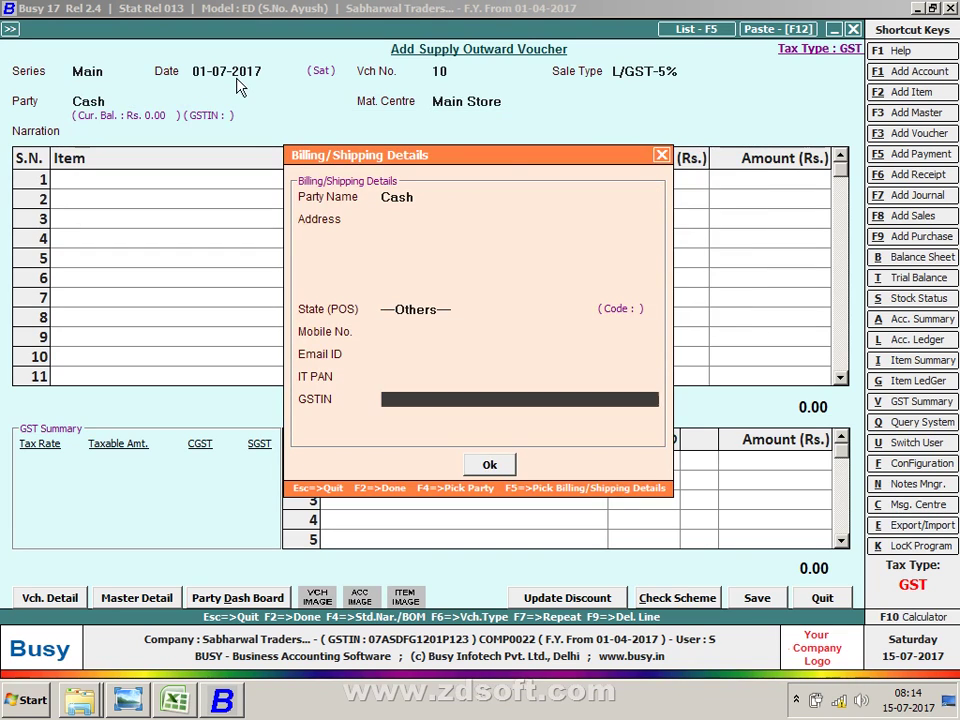
{"action": "key", "text": "Return"}
{"action": "key", "text": "Return"}
{"action": "key", "text": "Return"}
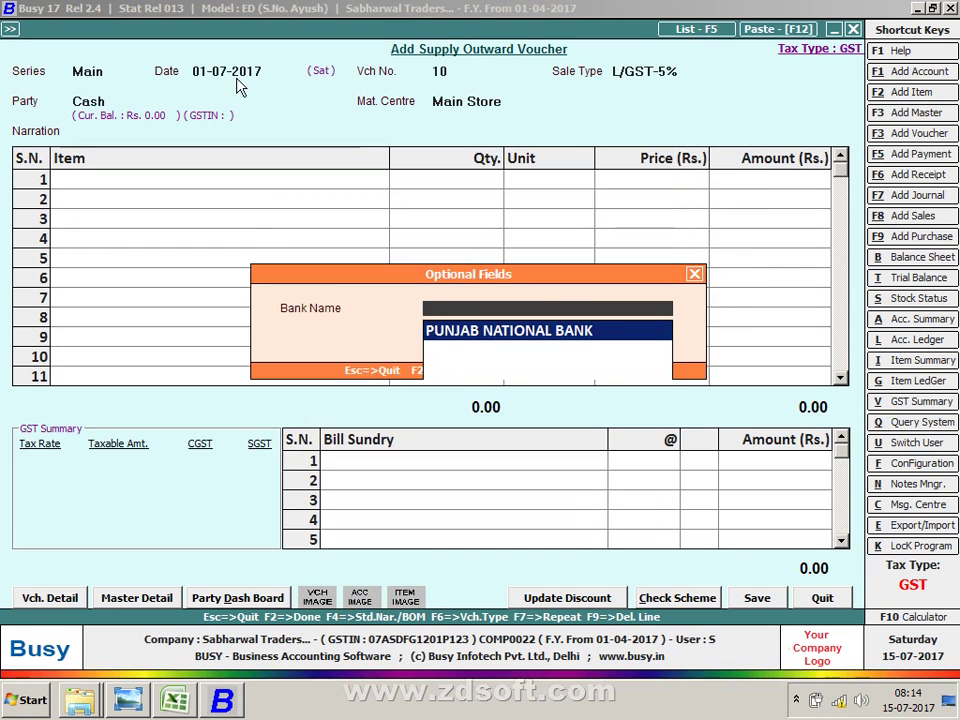
{"action": "key", "text": "Return"}
{"action": "key", "text": "Return"}
{"action": "key", "text": "Return"}
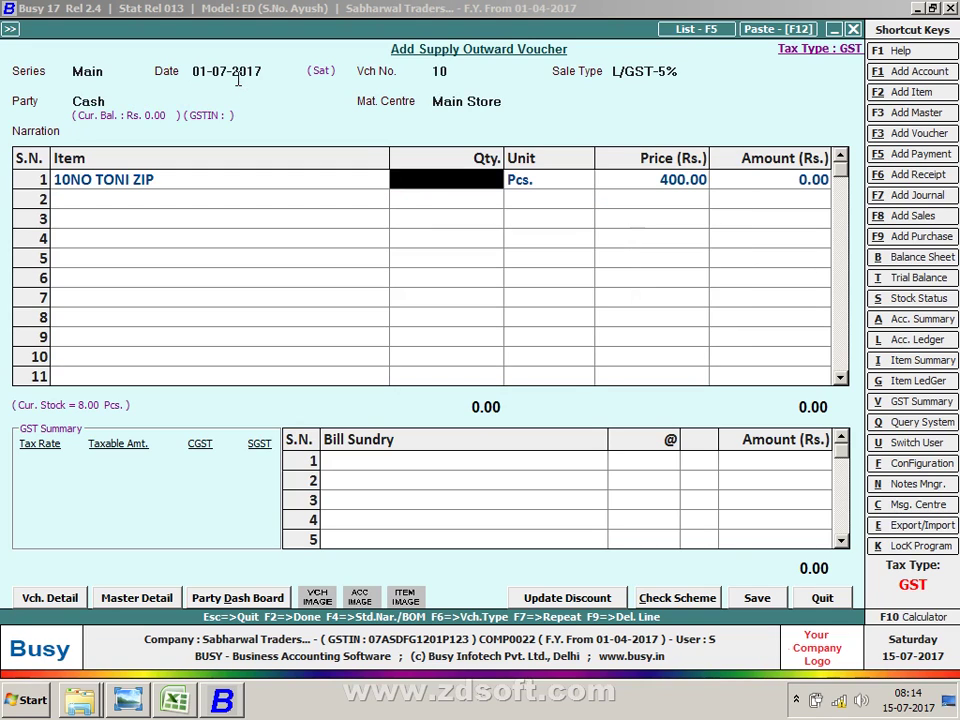
{"action": "type", "text": "100"}
{"action": "key", "text": "Return"}
{"action": "key", "text": "Return"}
{"action": "key", "text": "Return"}
{"action": "key", "text": "Return"}
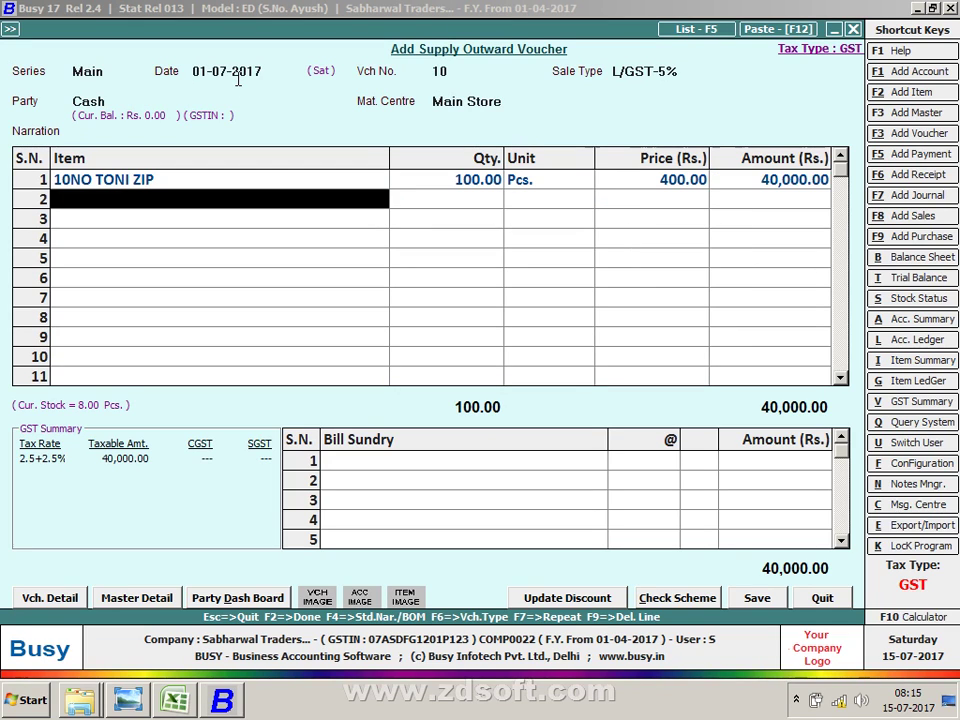
{"action": "key", "text": "Return"}
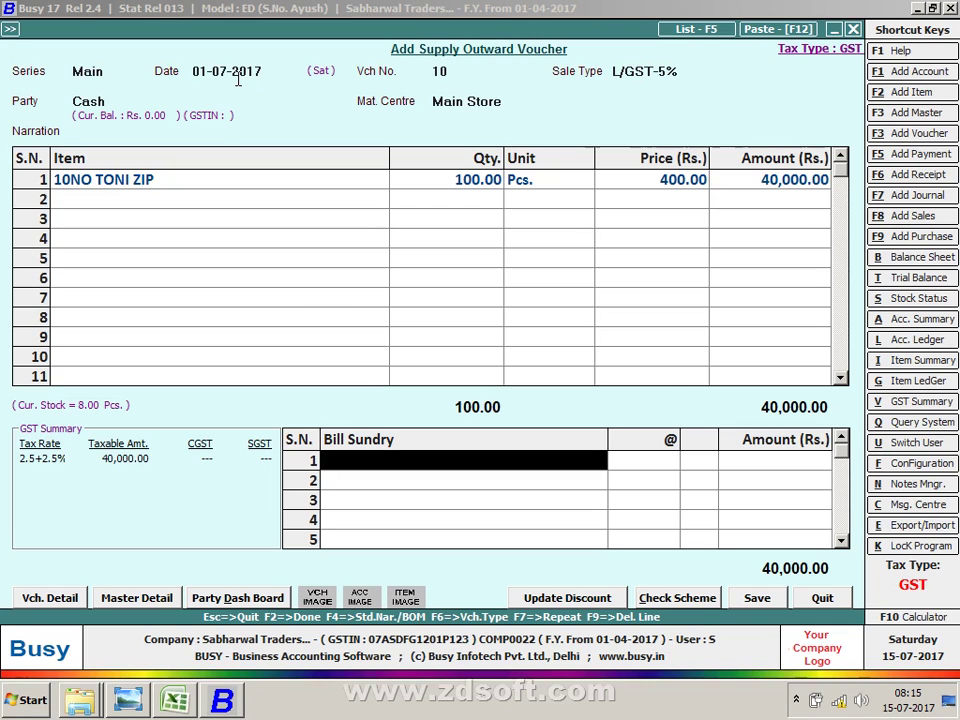
Step: Add bill sundries CGST and SGST at 2.5% each and Tax Collected at Source at 1%
{"action": "type", "text": "cS"}
{"action": "key", "text": "Down"}
{"action": "key", "text": "Return"}
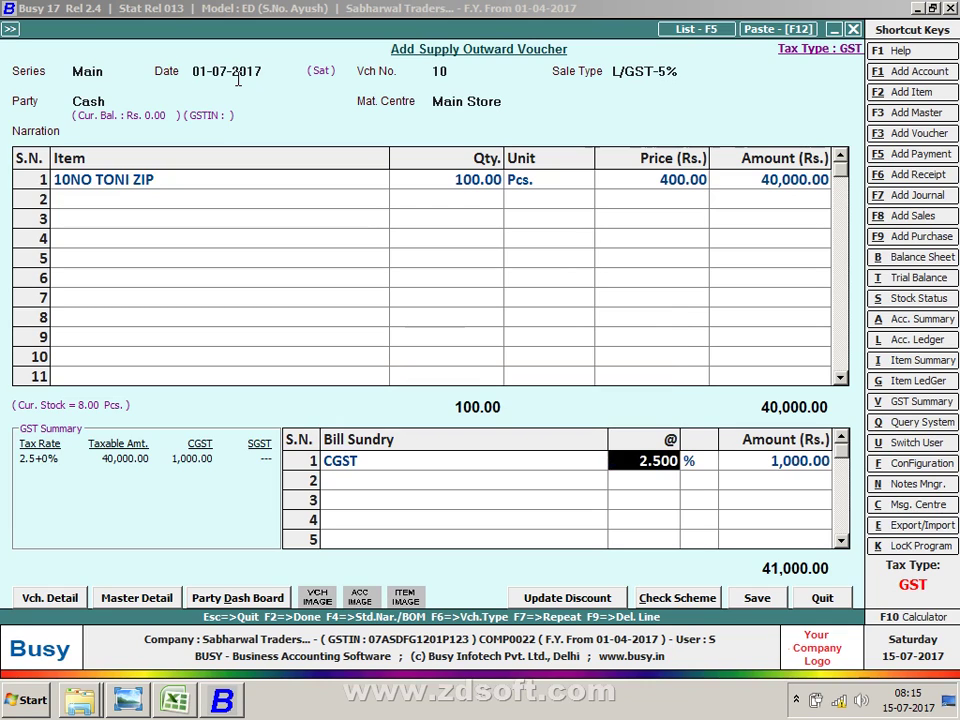
{"action": "key", "text": "Return"}
{"action": "type", "text": "s"}
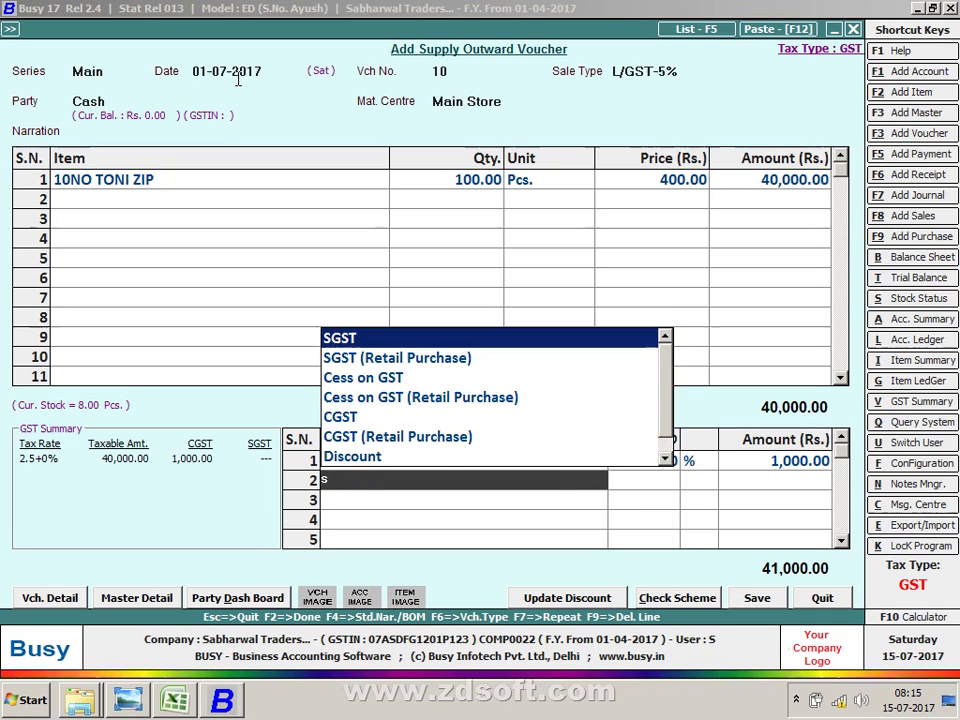
{"action": "key", "text": "Return"}
{"action": "key", "text": "Return"}
{"action": "type", "text": "tc"}
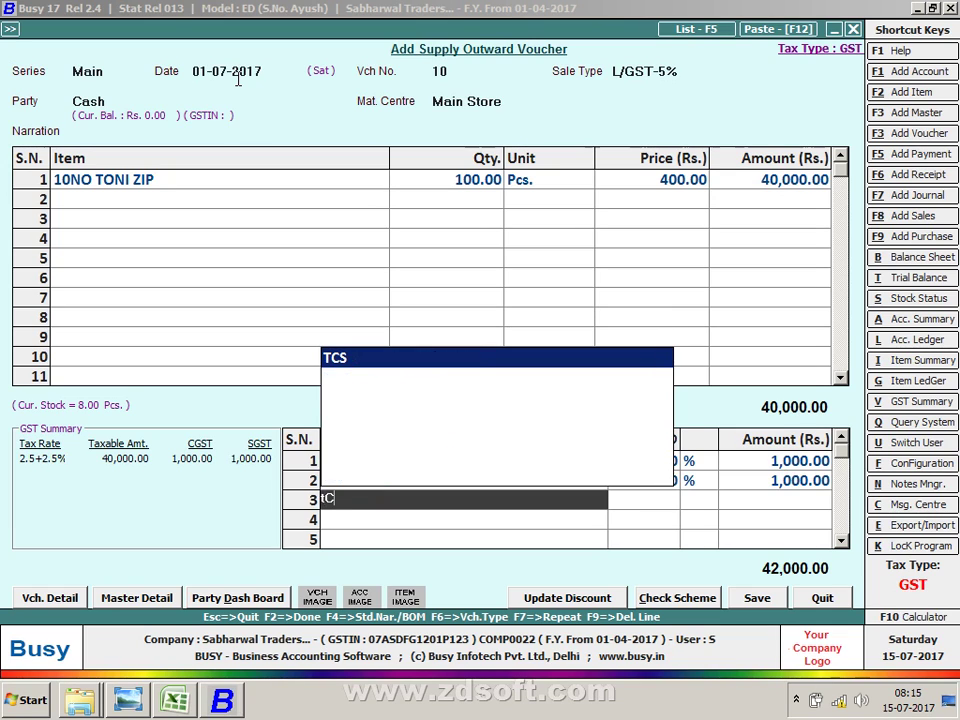
{"action": "key", "text": "Return"}
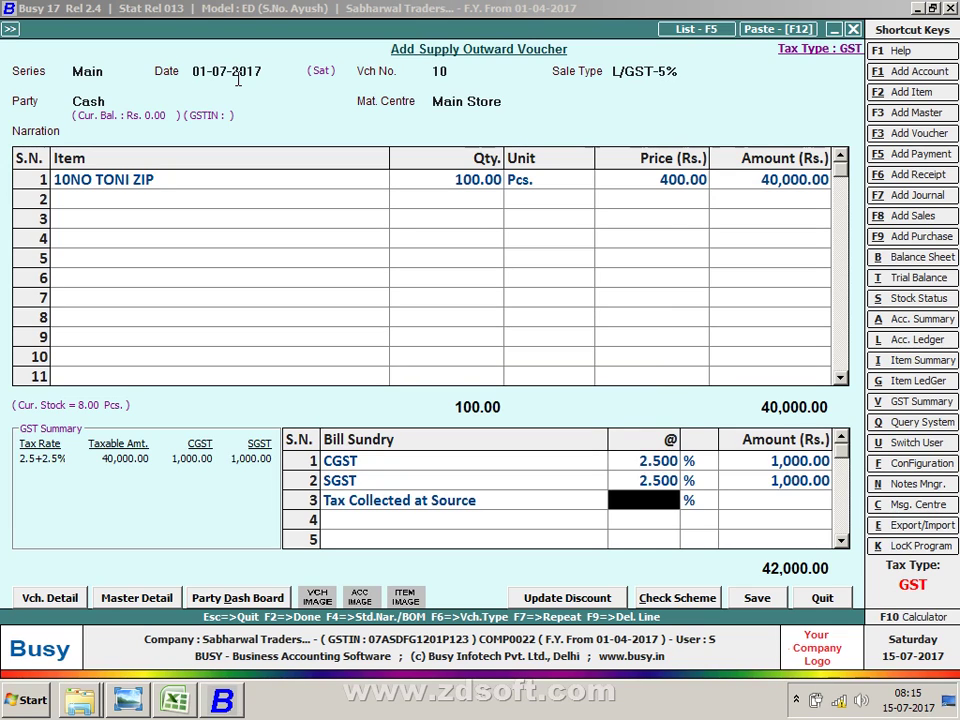
{"action": "type", "text": "1"}
{"action": "key", "text": "Return"}
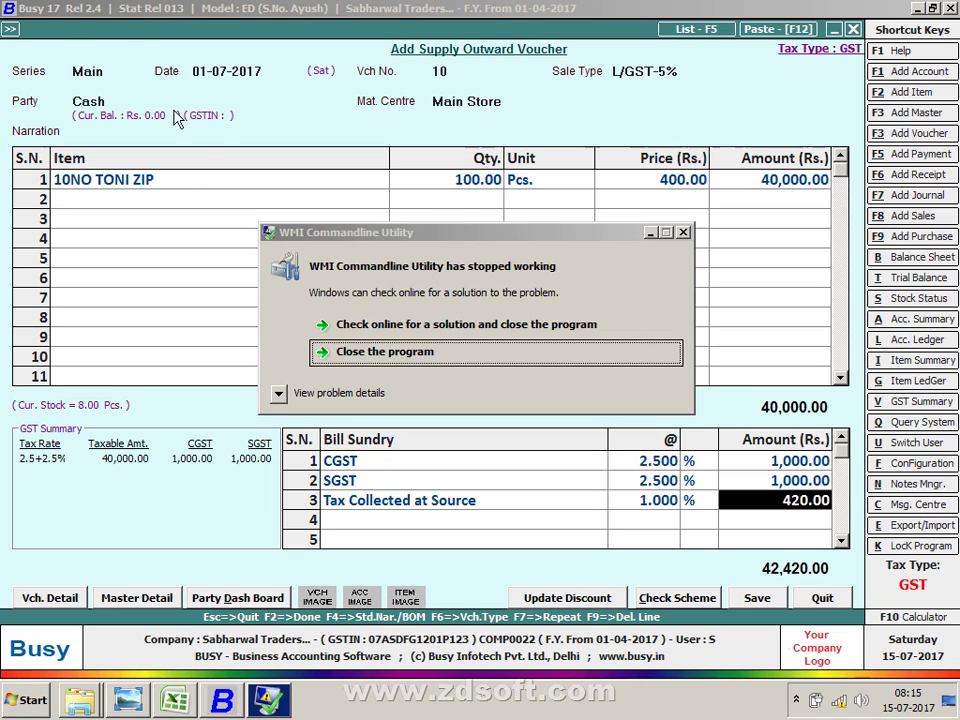
Step: Close the WMI Commandline Utility error dialog and select the Tax Collected at Source bill sundry
{"action": "left_click", "coordinate": [537, 362]}
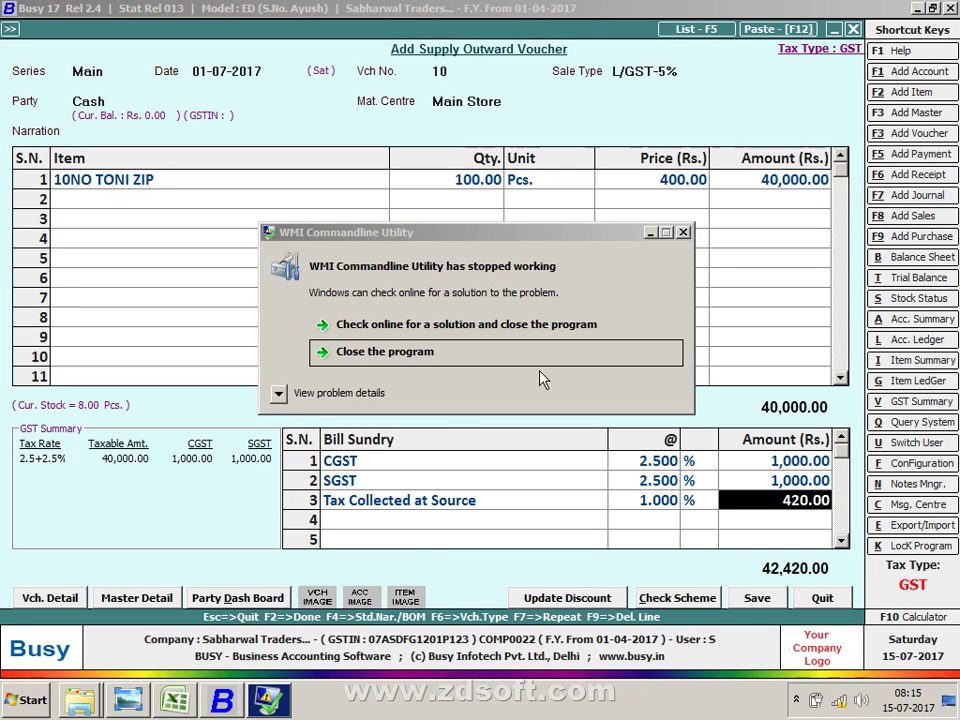
{"action": "left_click", "coordinate": [548, 360]}
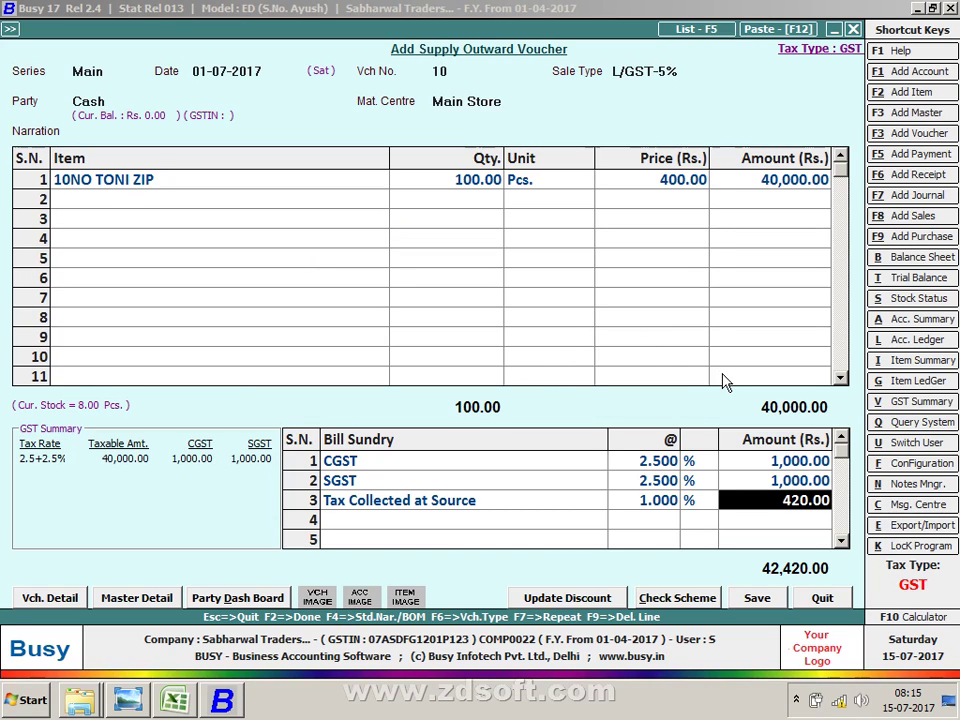
{"action": "left_click", "coordinate": [486, 500]}
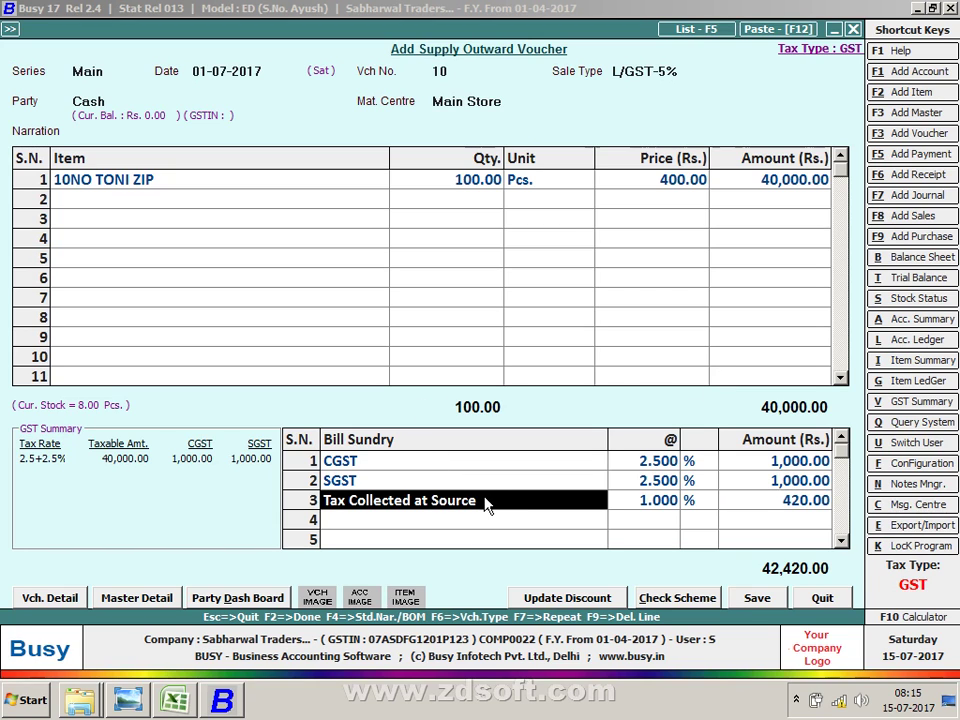
Step: Set the TCS bill sundry's amount to be fed as Items Basic Amt. and save it
{"action": "double_click", "coordinate": [486, 503]}
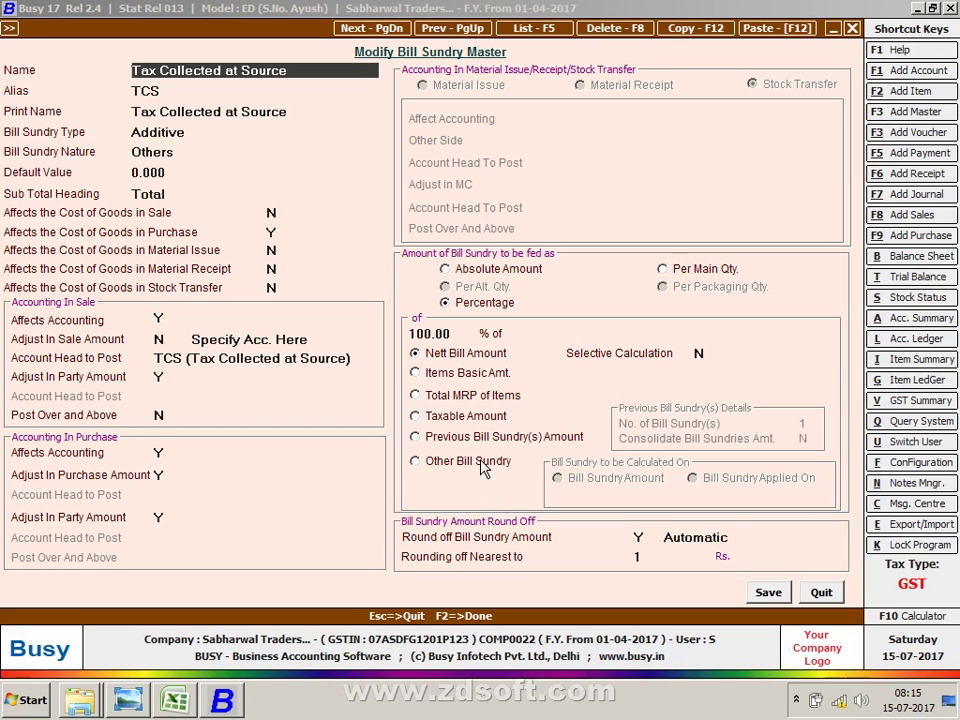
{"action": "left_click", "coordinate": [476, 383]}
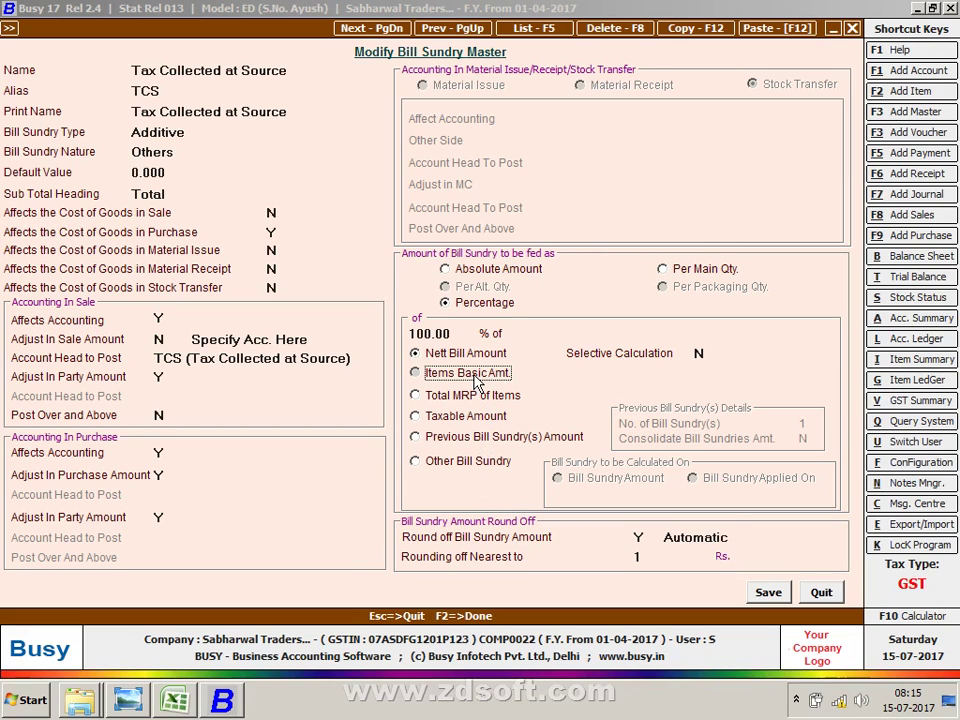
{"action": "left_click", "coordinate": [765, 594]}
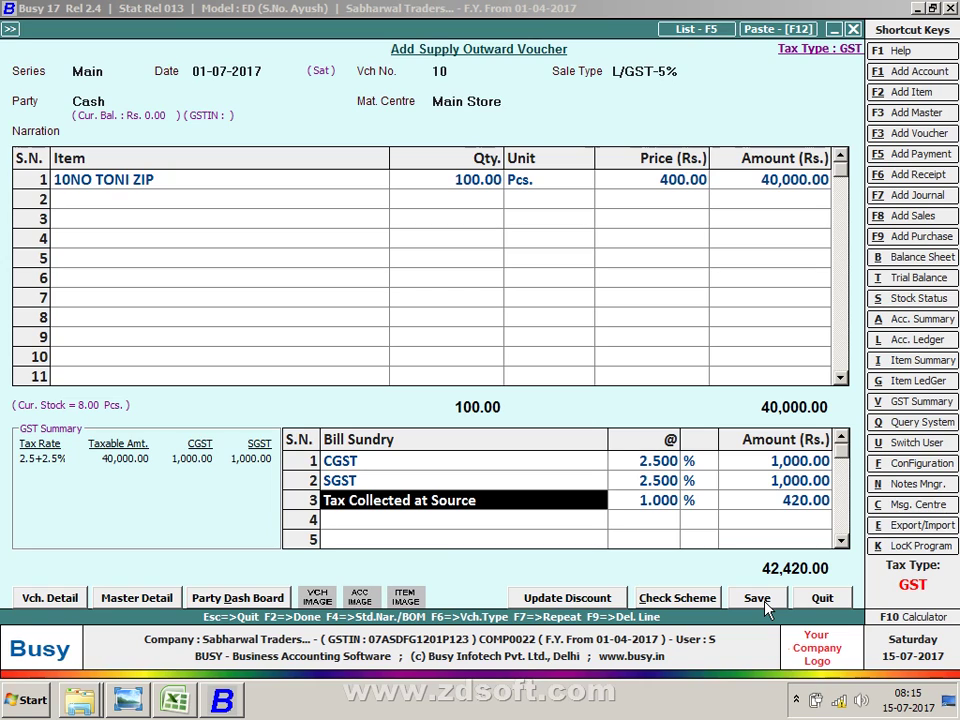
Step: Re-enter Tax Collected at Source at 1%, recalculating TCS to 400.00
{"action": "key", "text": "Return"}
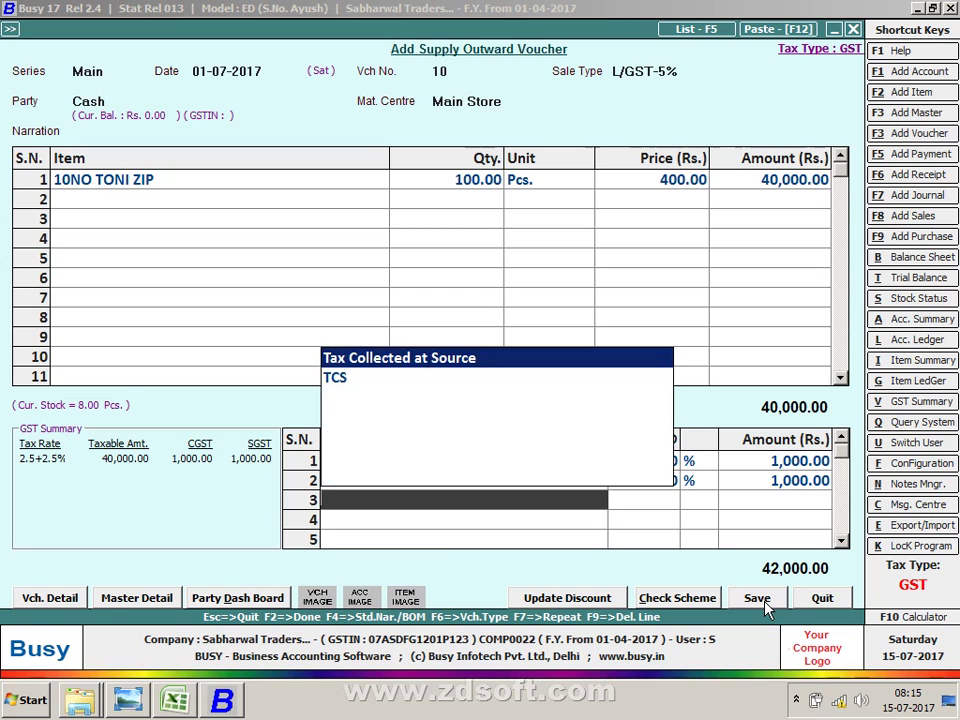
{"action": "key", "text": "Return"}
{"action": "type", "text": "1"}
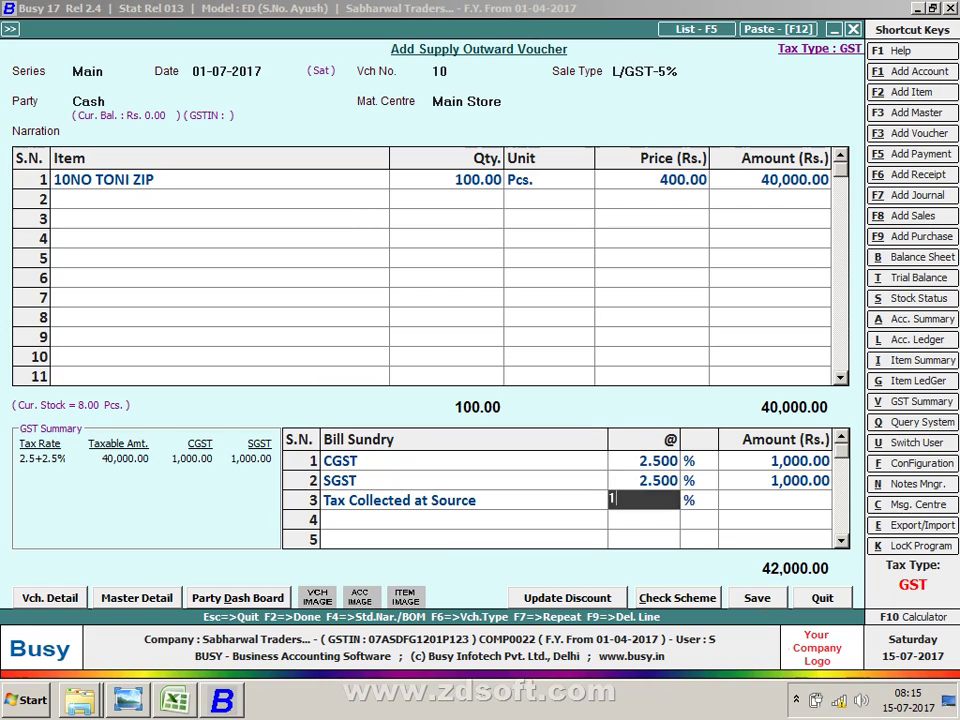
{"action": "key", "text": "Return"}
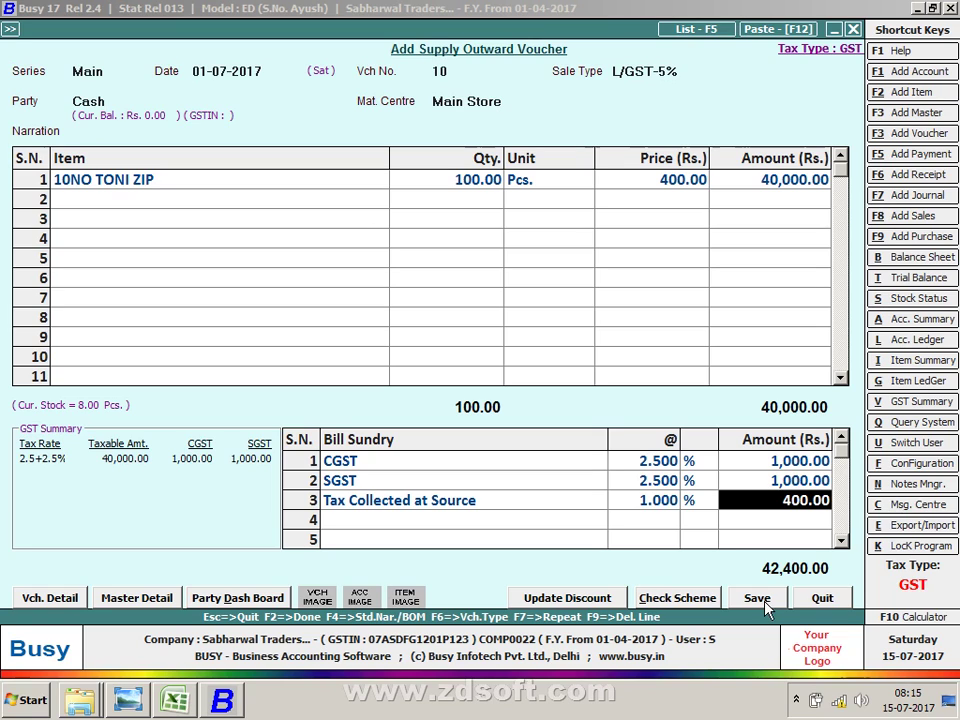
Step: Save the 42,400.00 voucher, accepting negative stock and skipping salesman and printing
{"action": "left_click", "coordinate": [765, 605]}
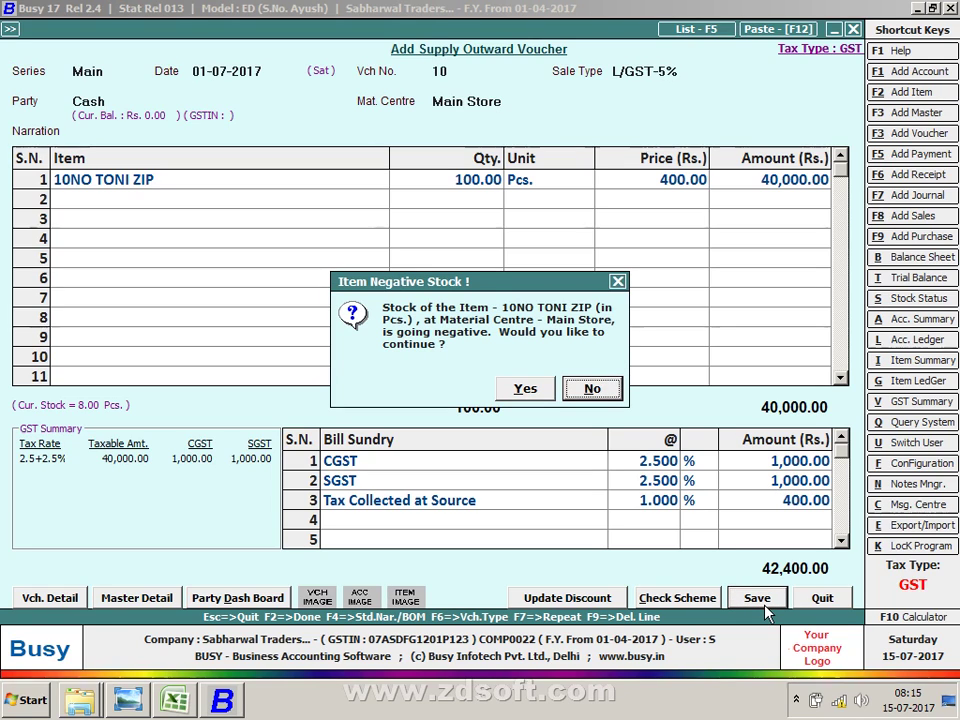
{"action": "key", "text": "Left"}
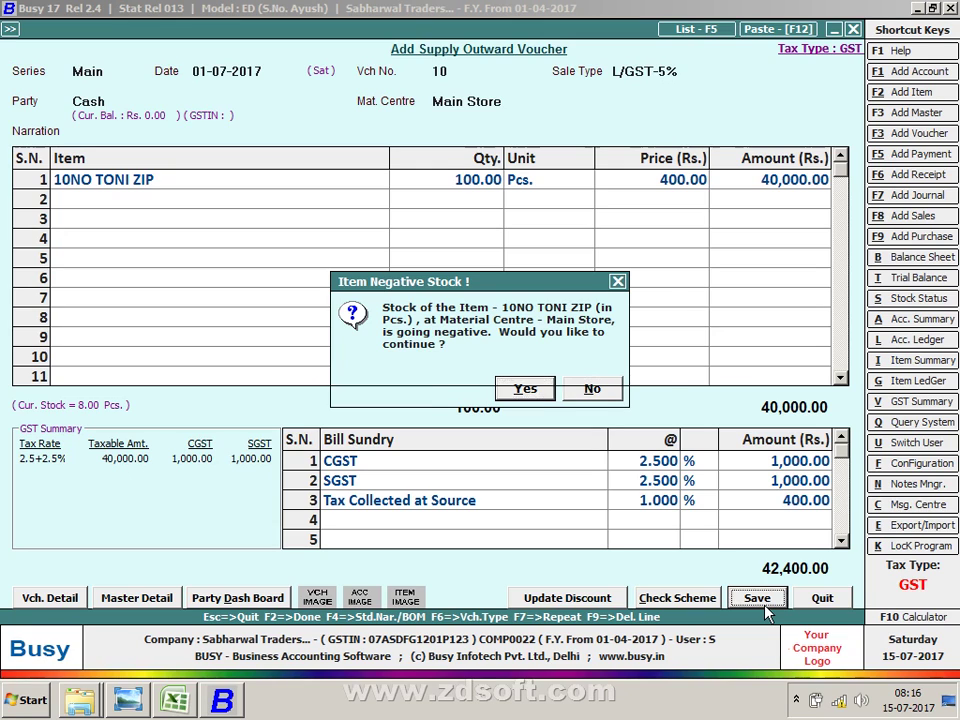
{"action": "key", "text": "Return"}
{"action": "key", "text": "Return"}
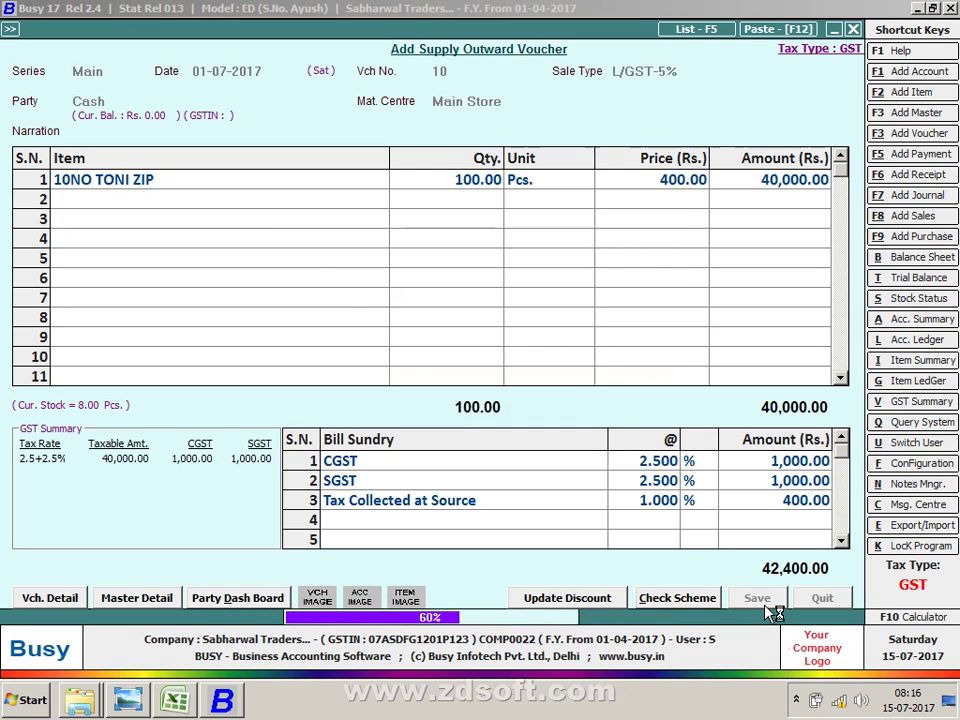
{"action": "key", "text": "Right"}
{"action": "key", "text": "Return"}
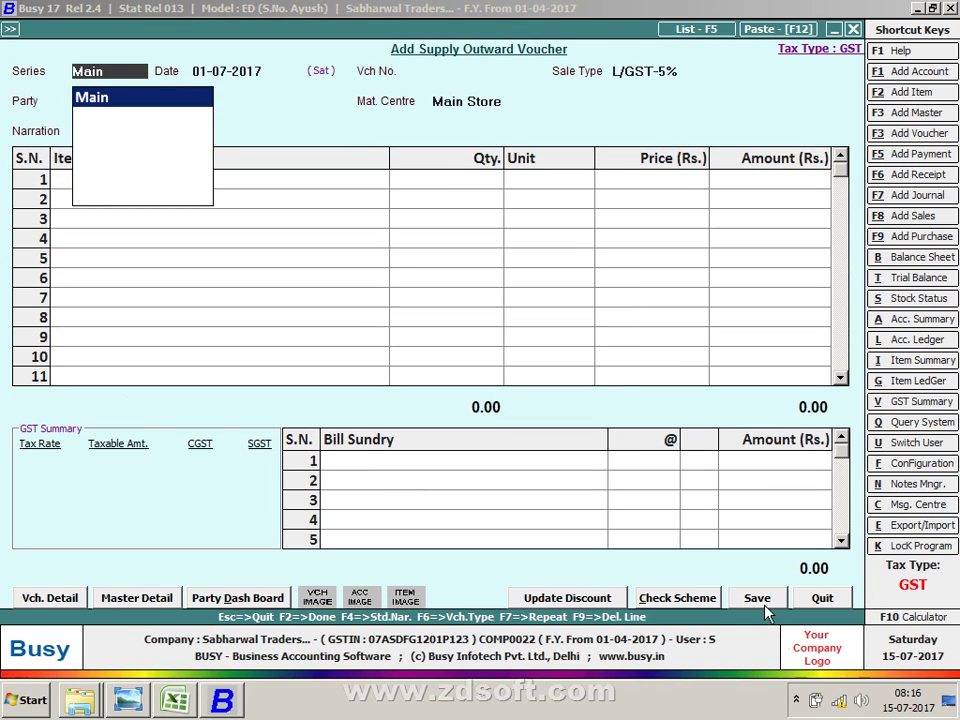
Step: Quit the new blank voucher without keeping it
{"action": "key", "text": "Return"}
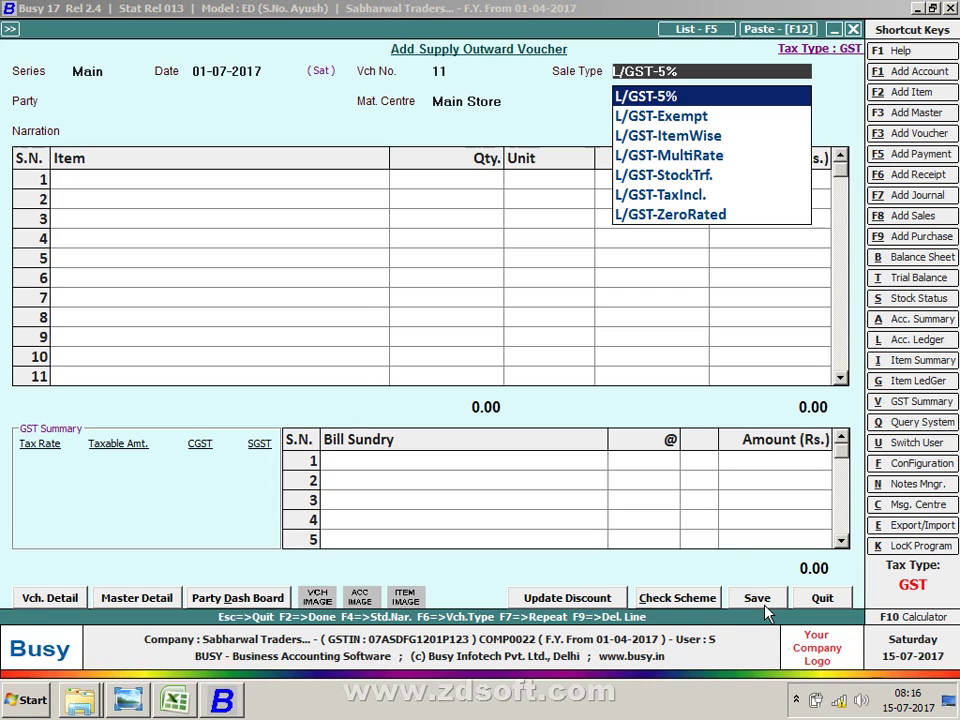
{"action": "key", "text": "Escape"}
{"action": "key", "text": "Return"}
{"action": "key", "text": "Right"}
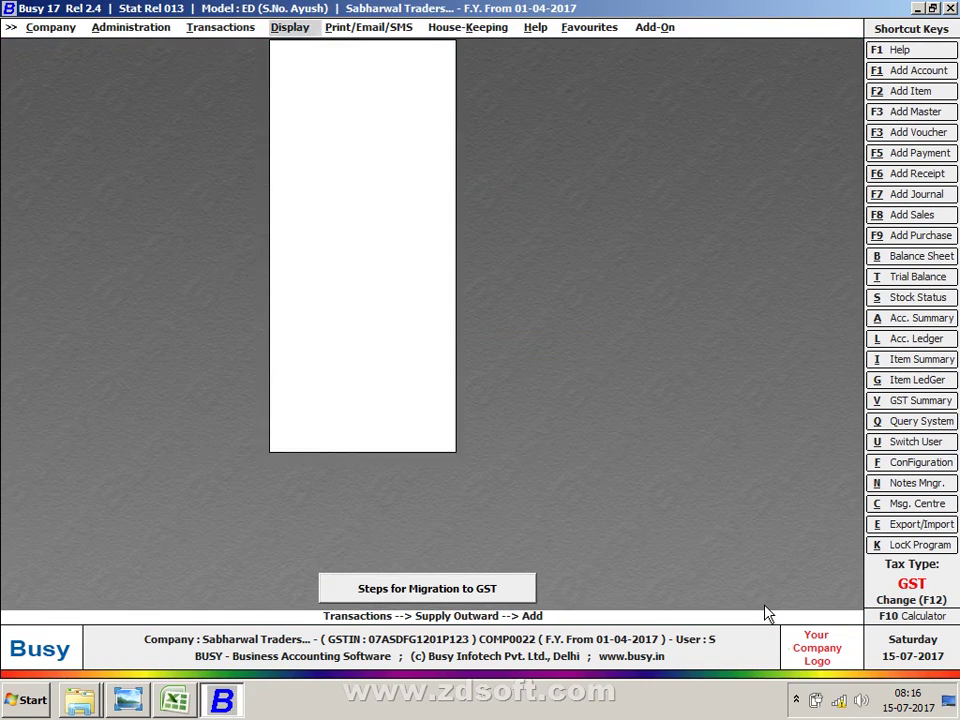
Step: Move through the main menu to Administration and expand its Configuration branch
{"action": "key", "text": "Down"}
{"action": "key", "text": "Down"}
{"action": "key", "text": "Down"}
{"action": "key", "text": "Down"}
{"action": "key", "text": "Down"}
{"action": "key", "text": "Down"}
{"action": "key", "text": "Down"}
{"action": "key", "text": "Down"}
{"action": "key", "text": "Down"}
{"action": "key", "text": "Down"}
{"action": "key", "text": "Down"}
{"action": "key", "text": "Down"}
{"action": "key", "text": "Left"}
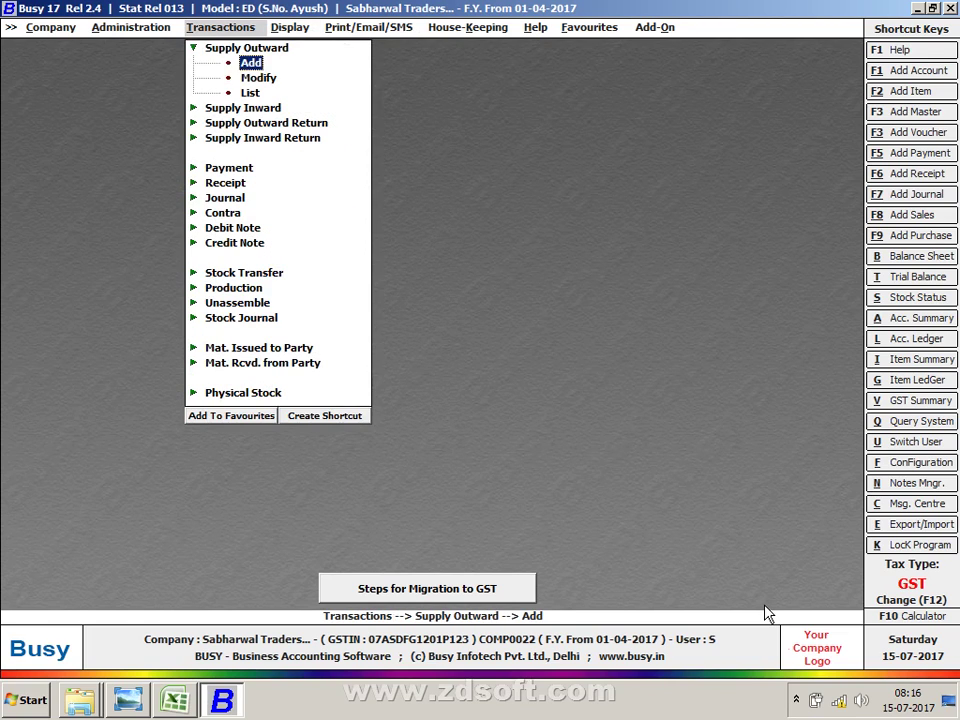
{"action": "key", "text": "Escape"}
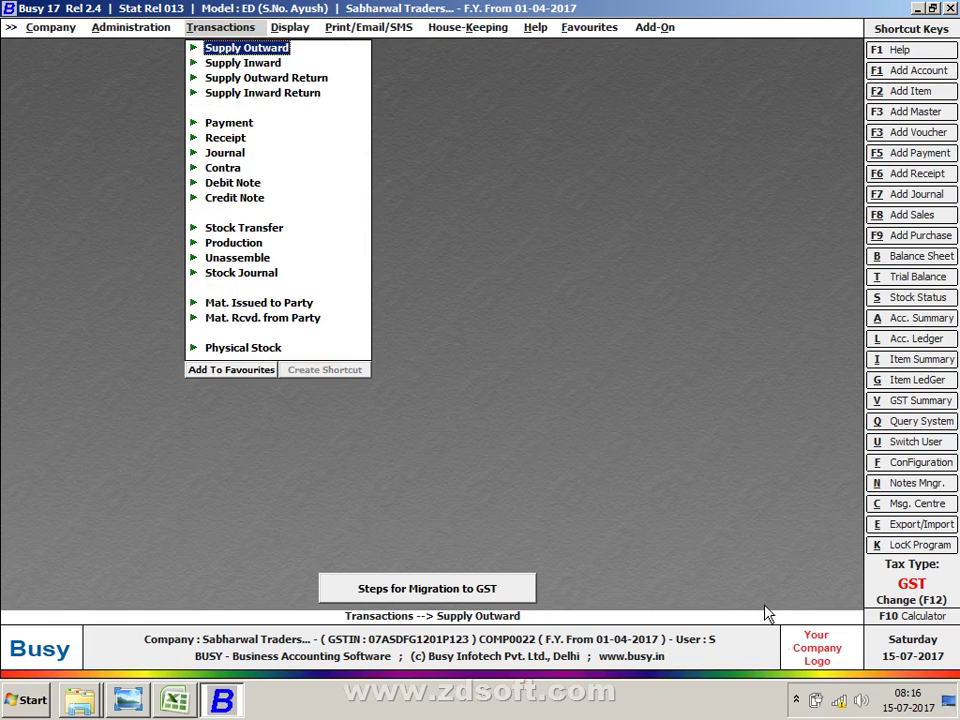
{"action": "key", "text": "Escape"}
{"action": "key", "text": "Left"}
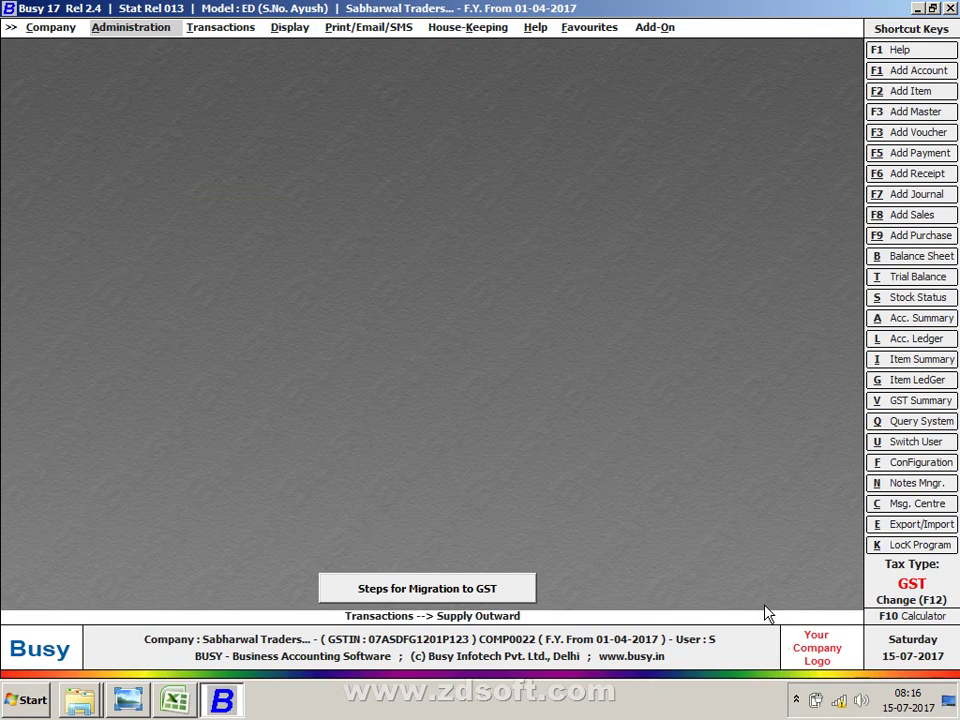
{"action": "key", "text": "Return"}
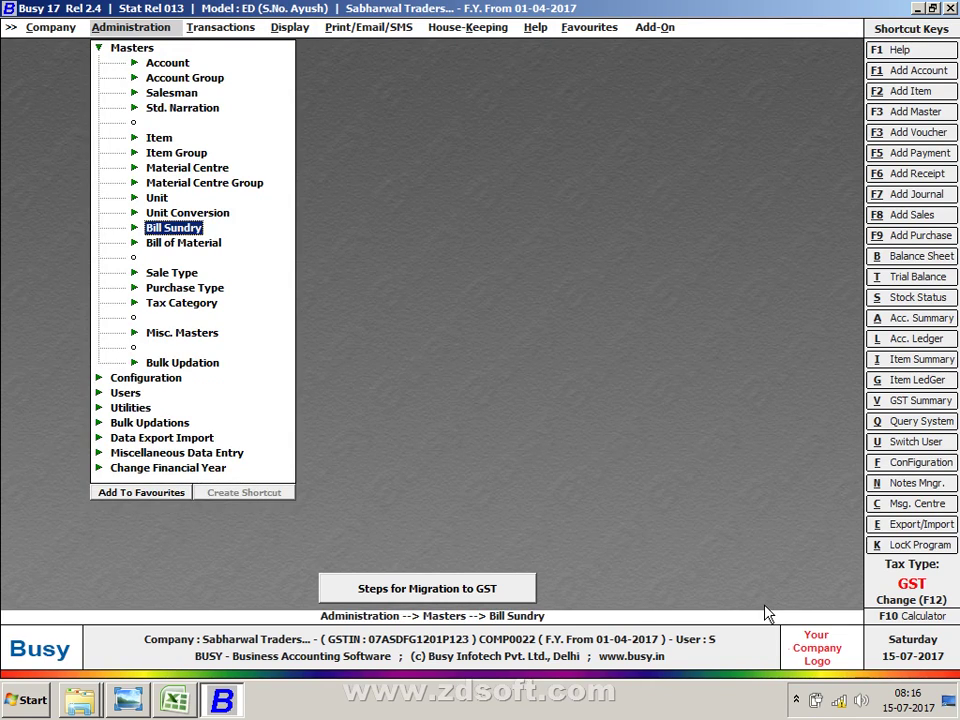
{"action": "key", "text": "Left"}
{"action": "key", "text": "Down"}
{"action": "key", "text": "Right"}
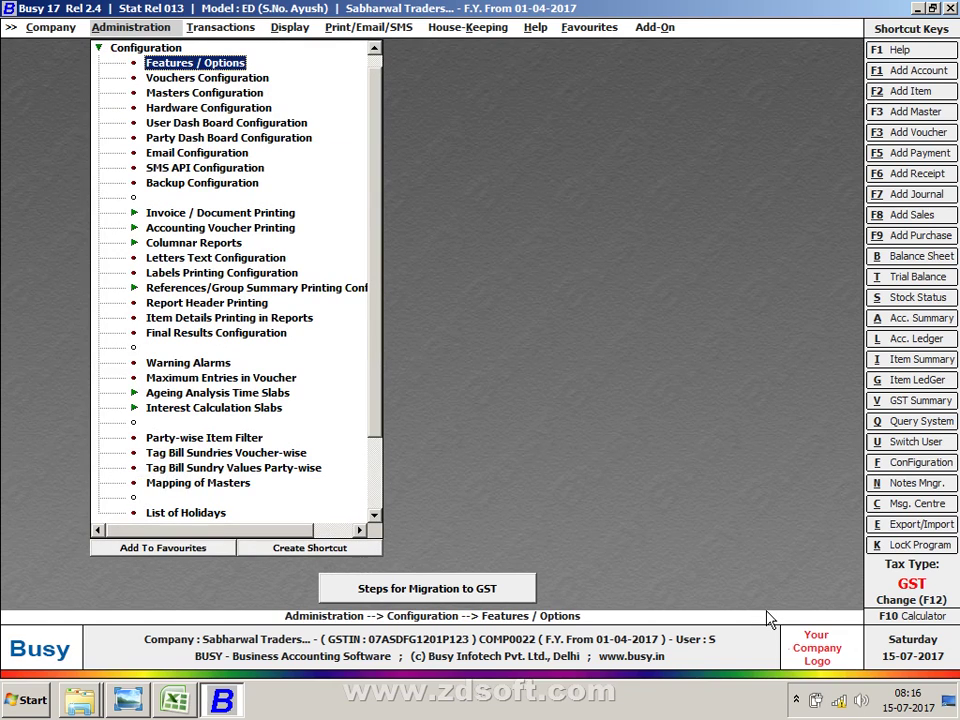
Step: Open the TDS/TCS section under Features / Options
{"action": "key", "text": "Return"}
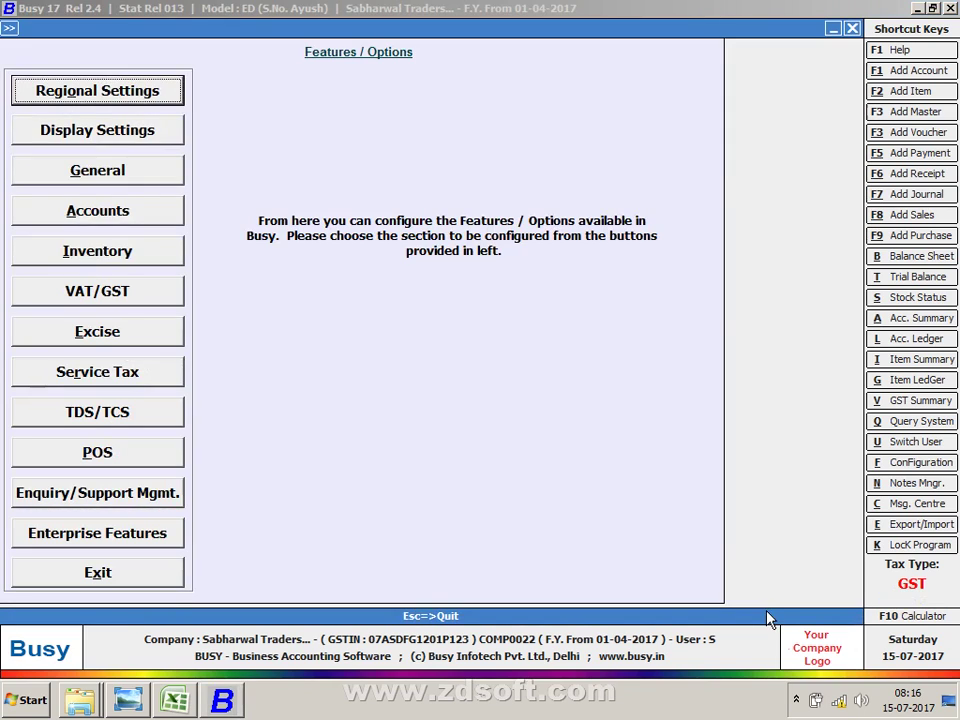
{"action": "key", "text": "Down"}
{"action": "key", "text": "Down"}
{"action": "key", "text": "Down"}
{"action": "key", "text": "Down"}
{"action": "key", "text": "Down"}
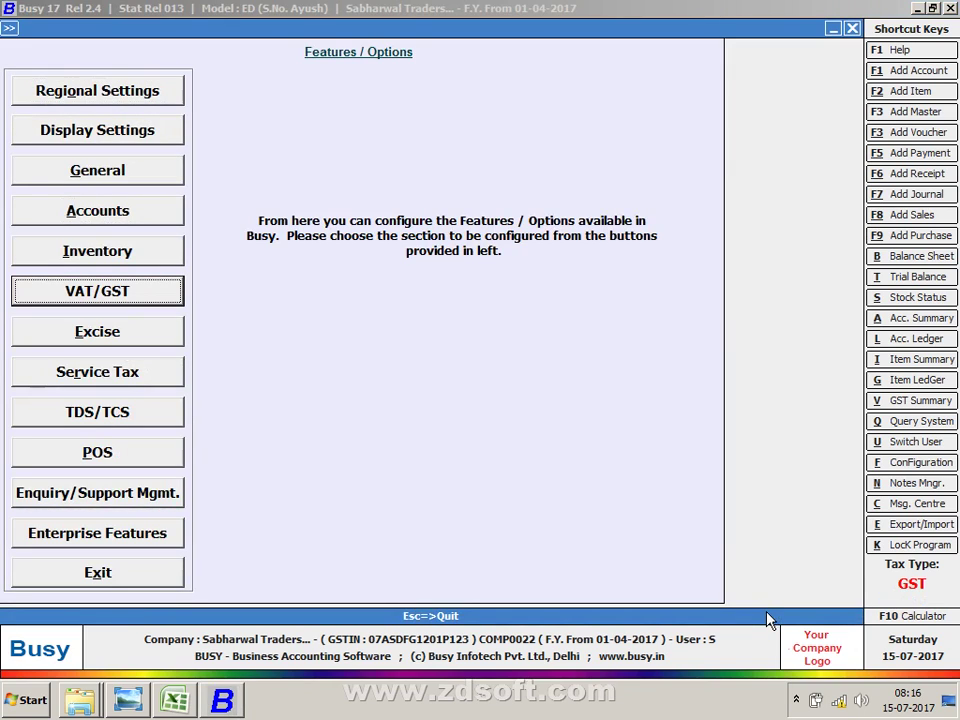
{"action": "key", "text": "Down"}
{"action": "key", "text": "Down"}
{"action": "key", "text": "Down"}
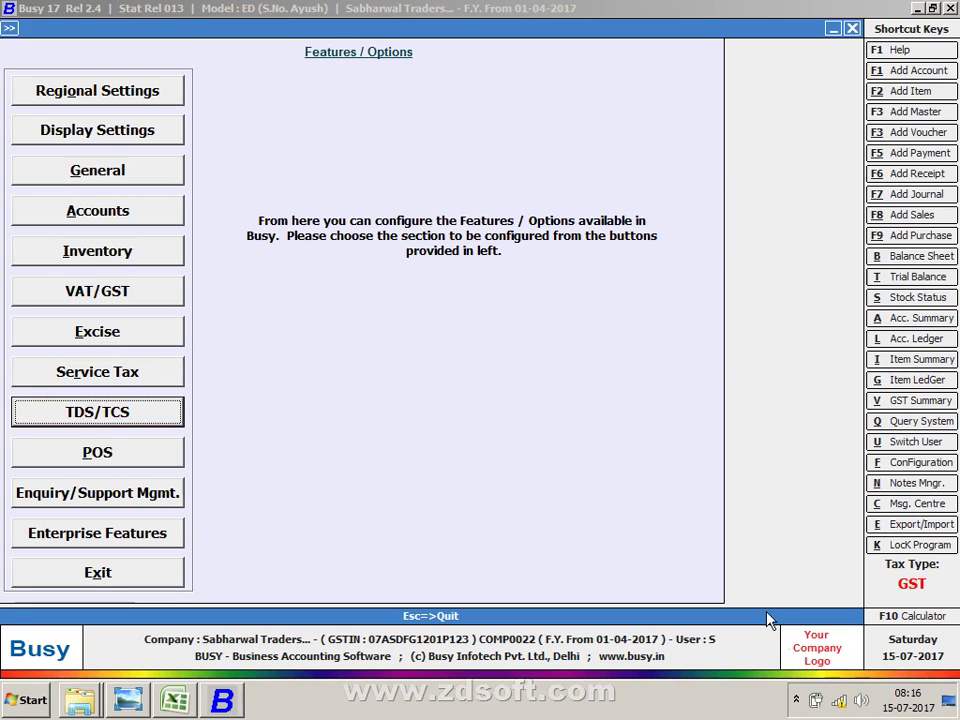
{"action": "key", "text": "Return"}
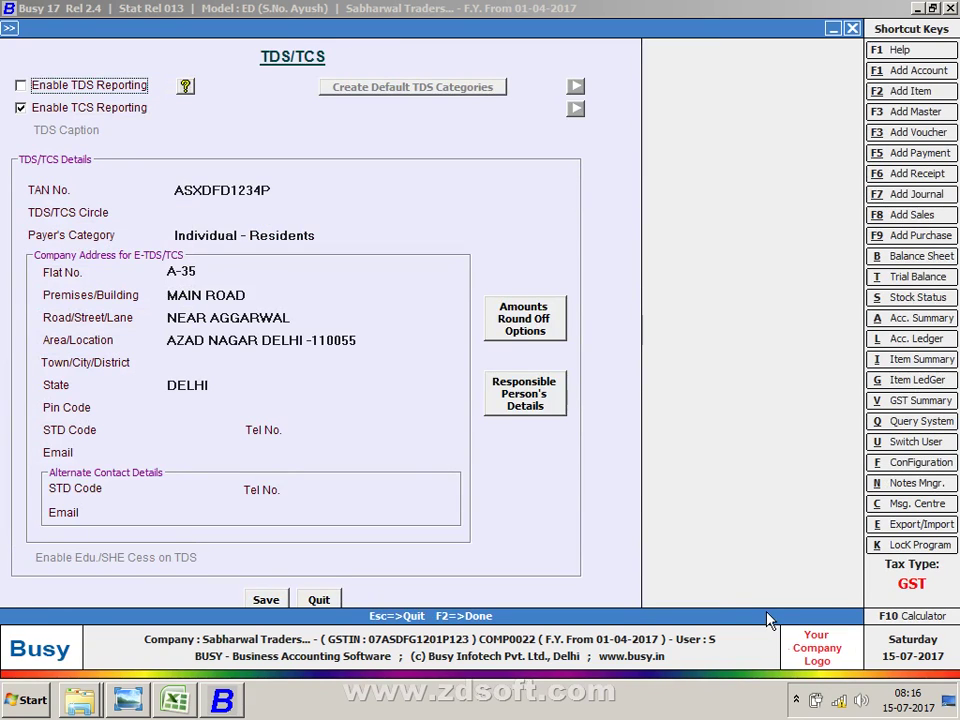
Step: Change Payer's Category to Co-operative Society and save the TDS/TCS settings
{"action": "key", "text": "Return"}
{"action": "key", "text": "Return"}
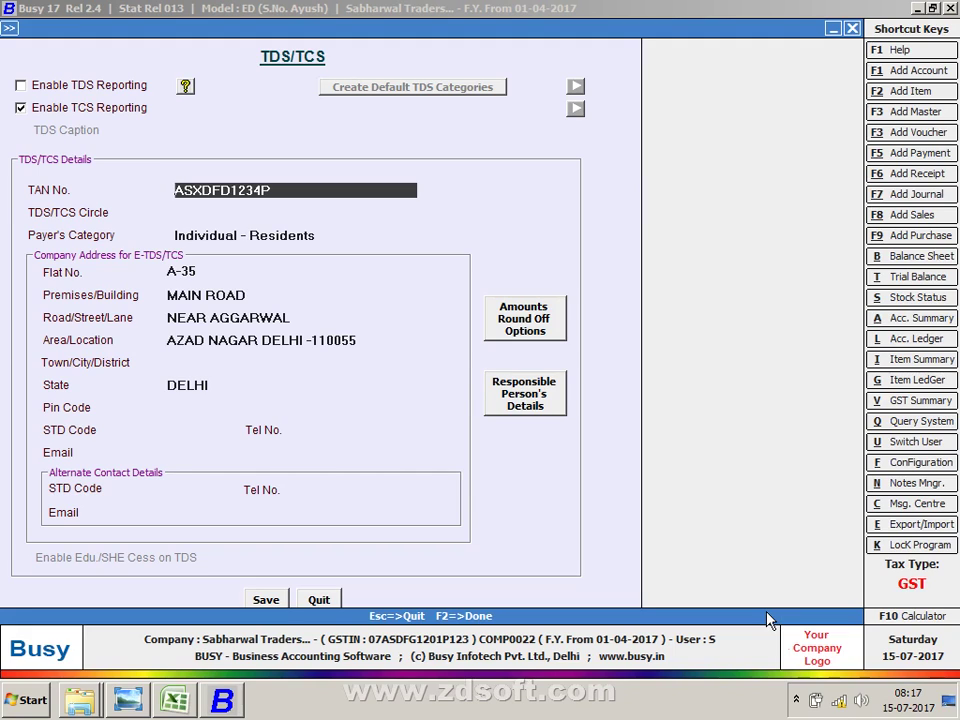
{"action": "key", "text": "Return"}
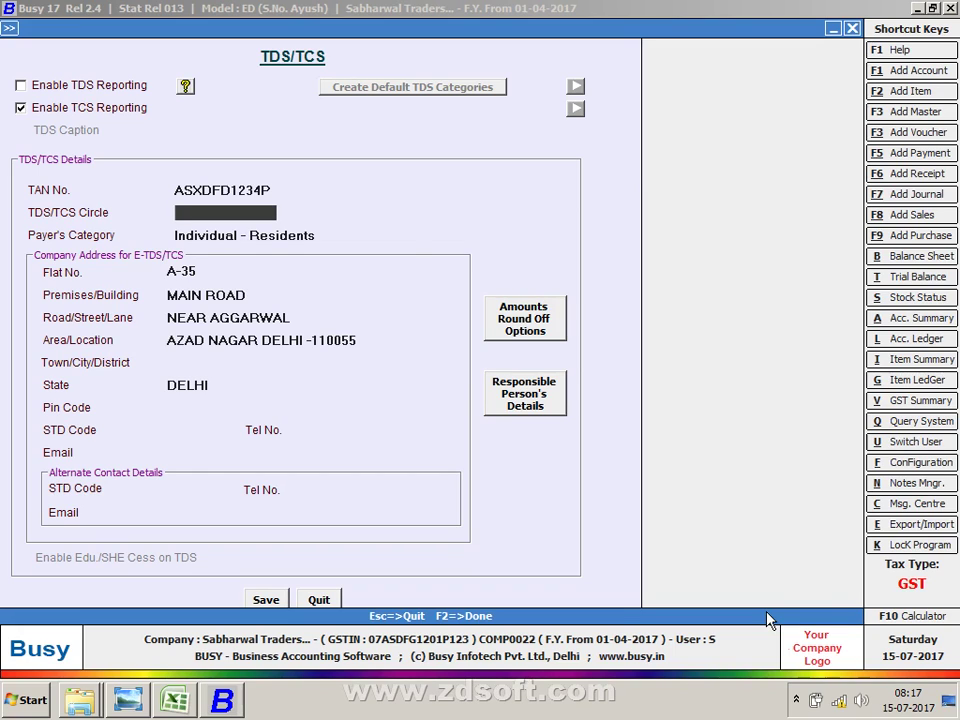
{"action": "key", "text": "Return"}
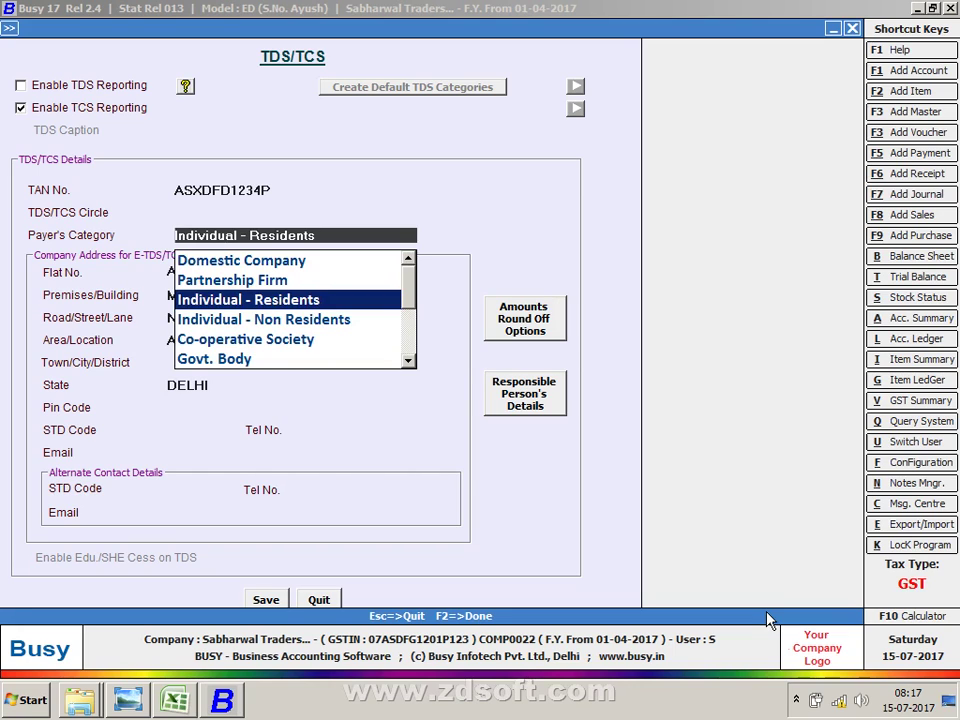
{"action": "key", "text": "Down"}
{"action": "key", "text": "Down"}
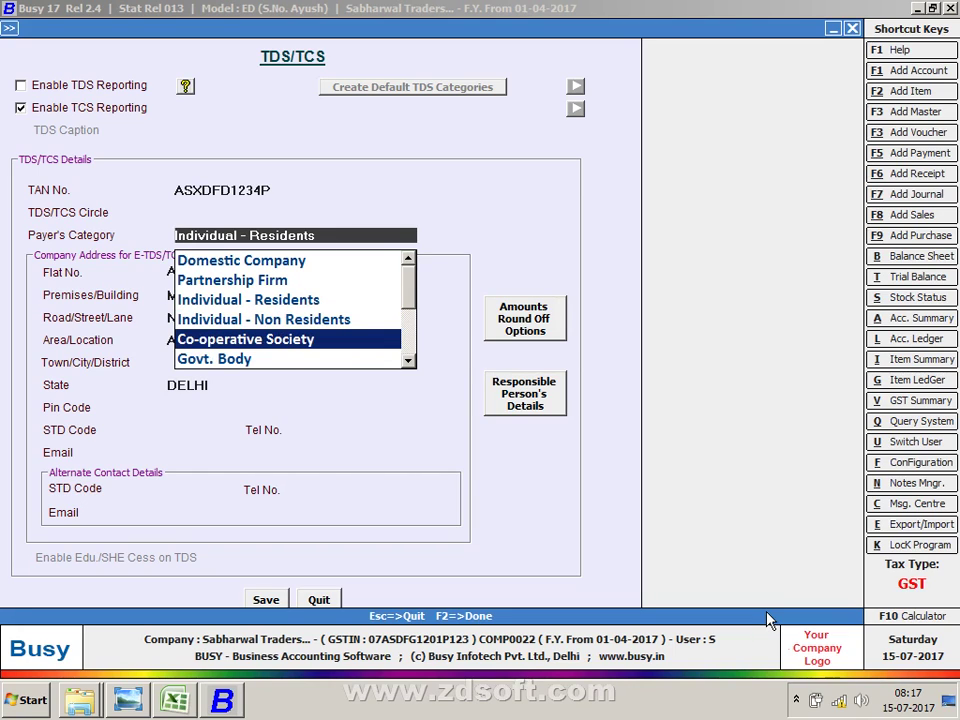
{"action": "key", "text": "Return"}
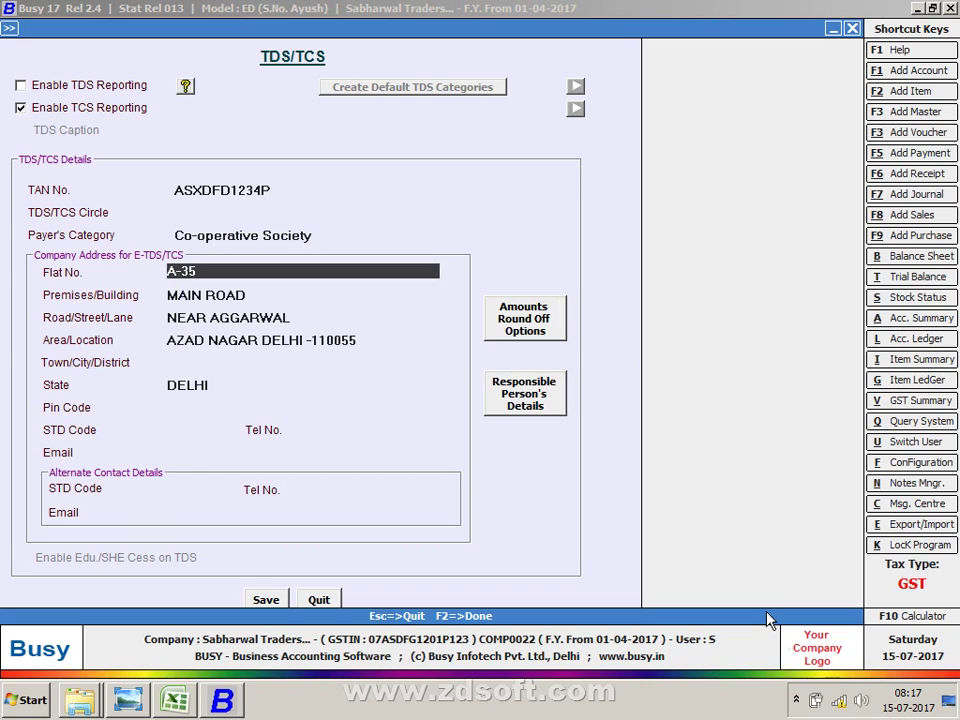
{"action": "key", "text": "Return"}
{"action": "key", "text": "Return"}
{"action": "key", "text": "Return"}
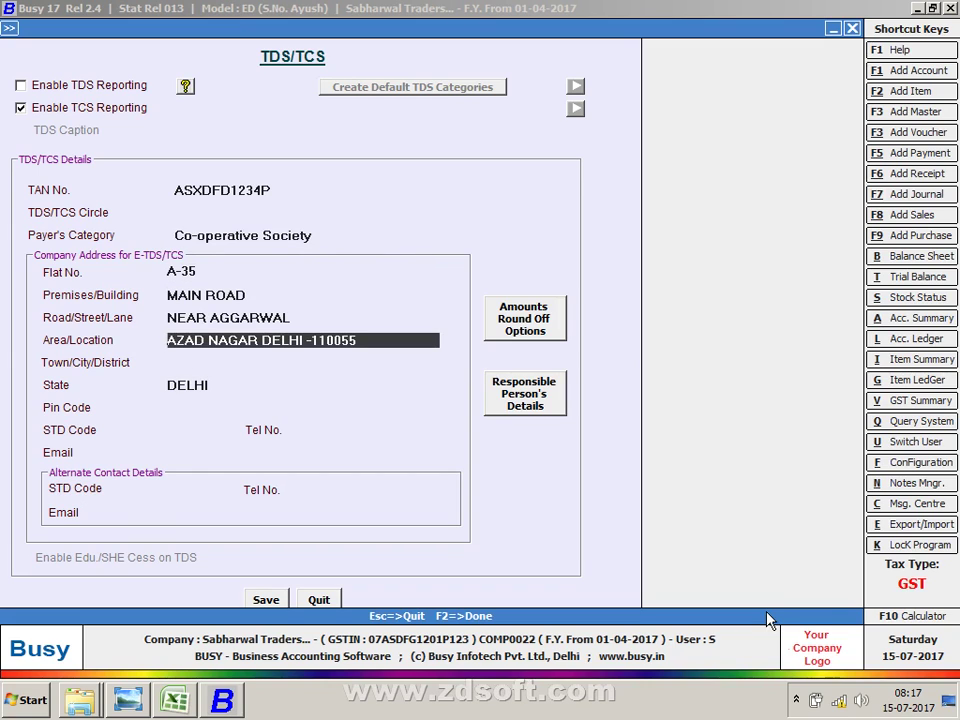
{"action": "key", "text": "F2"}
{"action": "key", "text": "Return"}
{"action": "key", "text": "Escape"}
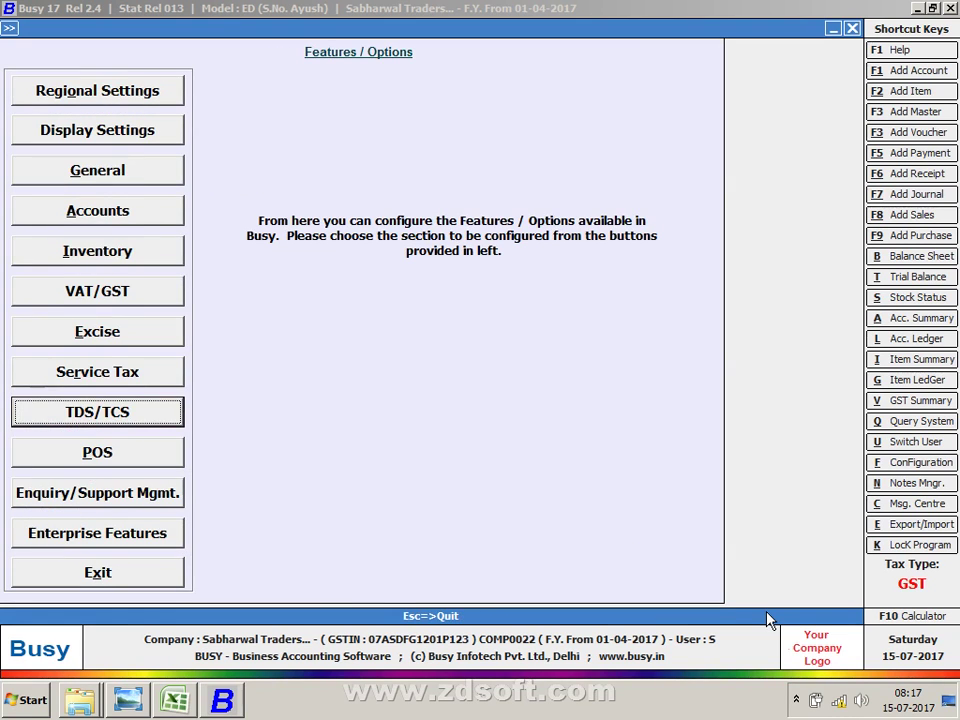
{"action": "key", "text": "Escape"}
{"action": "key", "text": "Escape"}
{"action": "key", "text": "Return"}
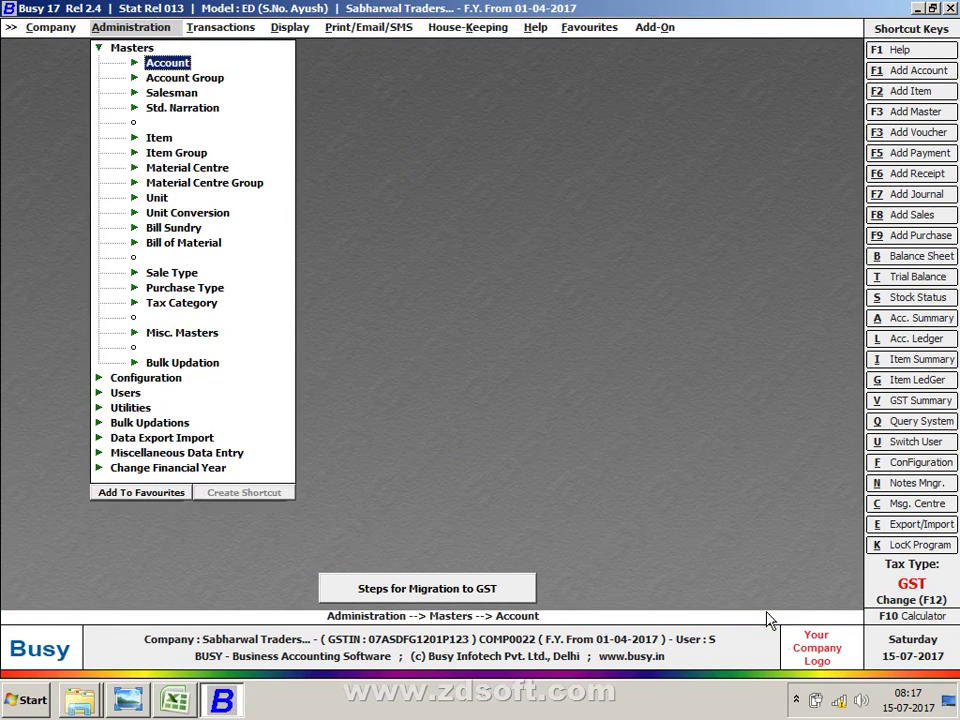
{"action": "key", "text": "Down"}
{"action": "key", "text": "Down"}
{"action": "key", "text": "Down"}
{"action": "key", "text": "Down"}
{"action": "key", "text": "Down"}
{"action": "key", "text": "Down"}
{"action": "key", "text": "Down"}
{"action": "key", "text": "Down"}
{"action": "key", "text": "Down"}
{"action": "key", "text": "Down"}
{"action": "key", "text": "Down"}
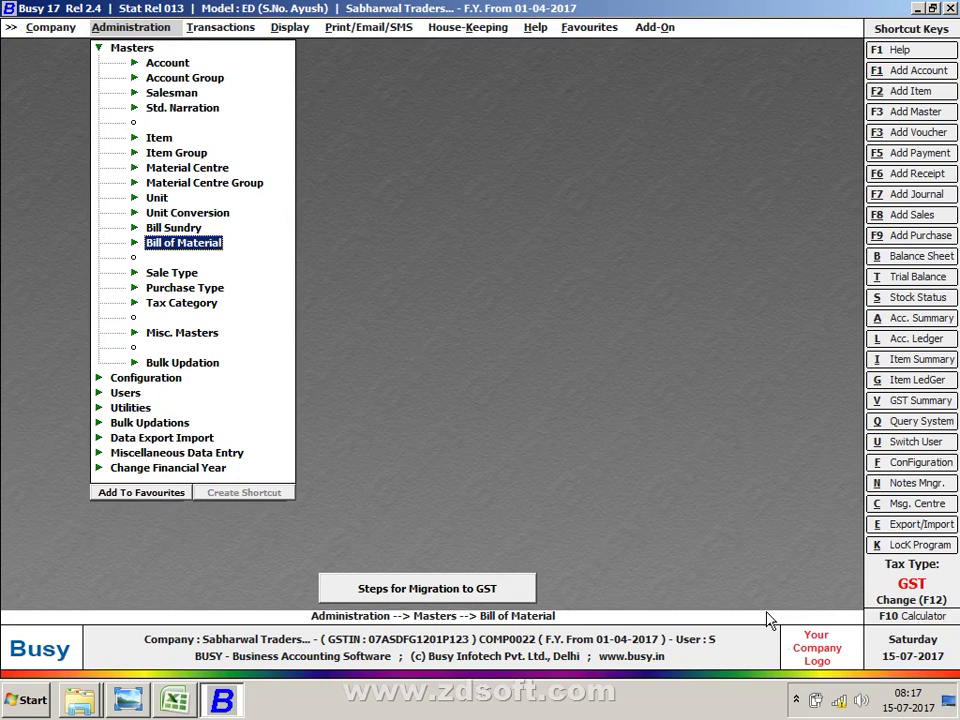
{"action": "key", "text": "Up"}
{"action": "key", "text": "Return"}
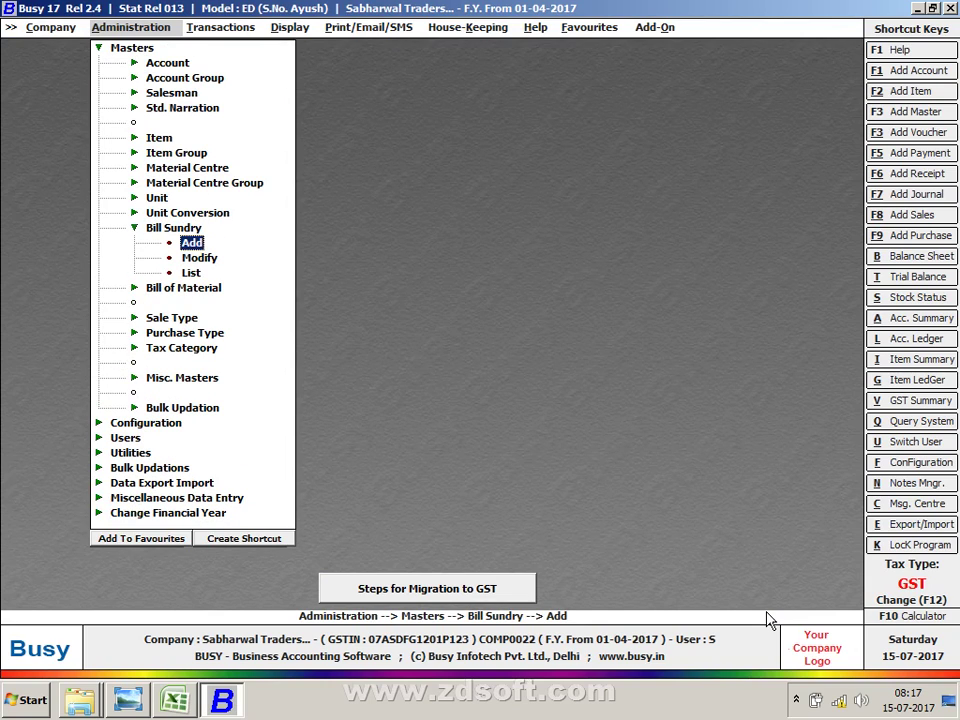
{"action": "key", "text": "Down"}
{"action": "key", "text": "Return"}
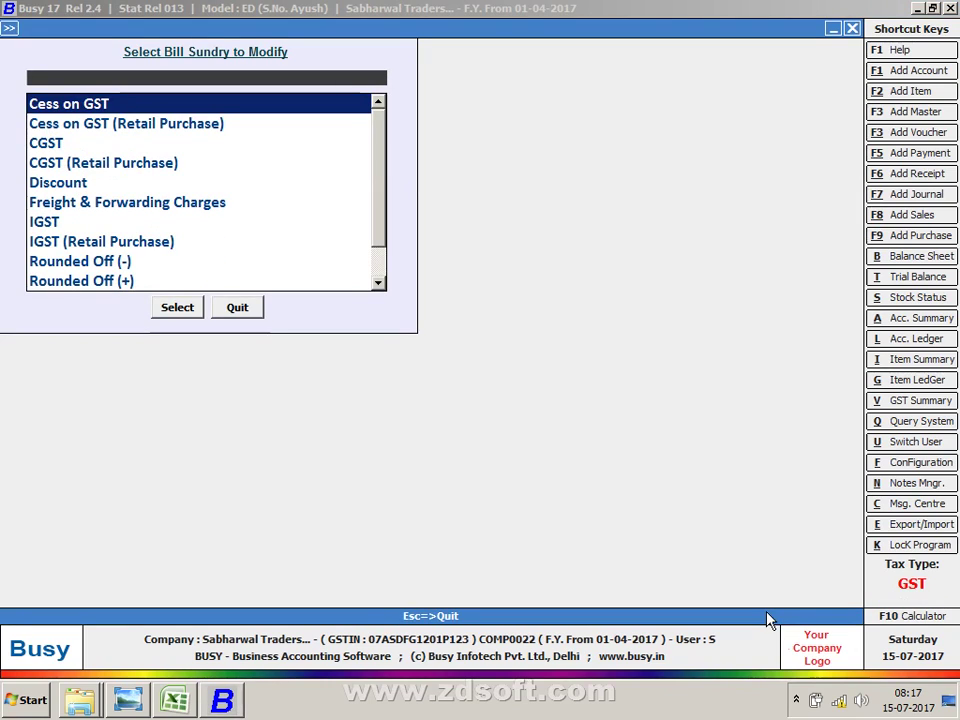
{"action": "type", "text": "TCS"}
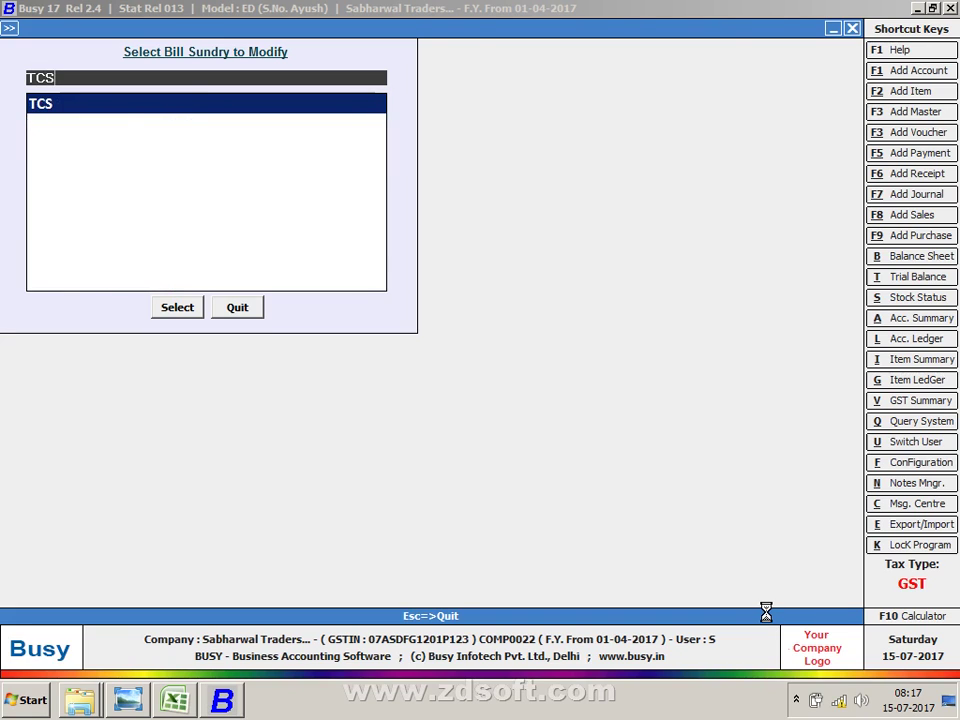
{"action": "key", "text": "Return"}
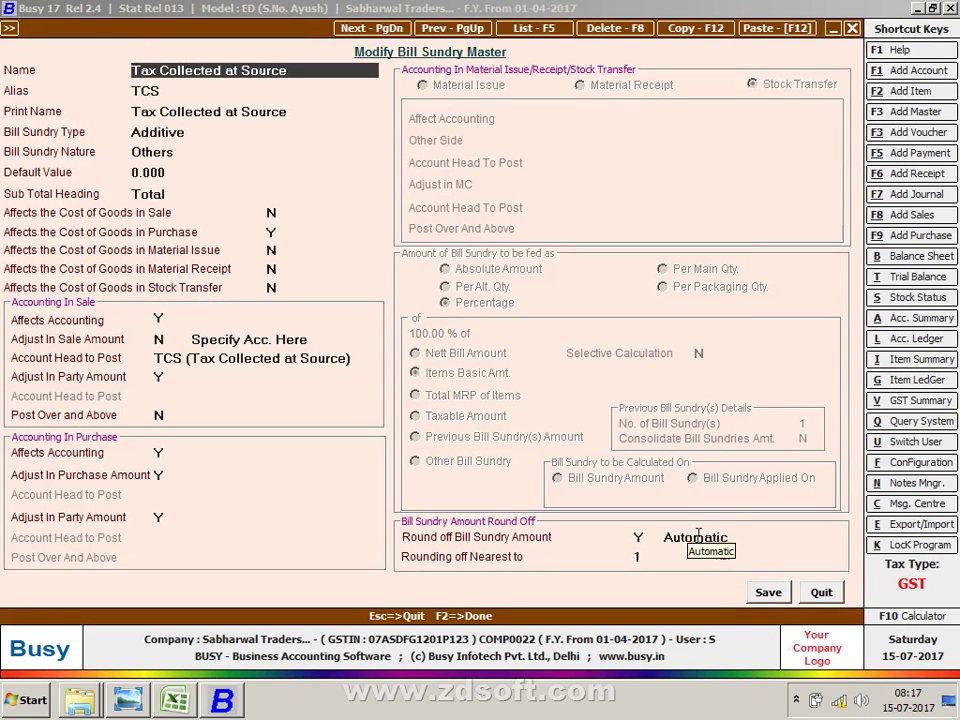
{"action": "key", "text": "Escape"}
{"action": "key", "text": "Escape"}
{"action": "key", "text": "Escape"}
{"action": "key", "text": "Escape"}
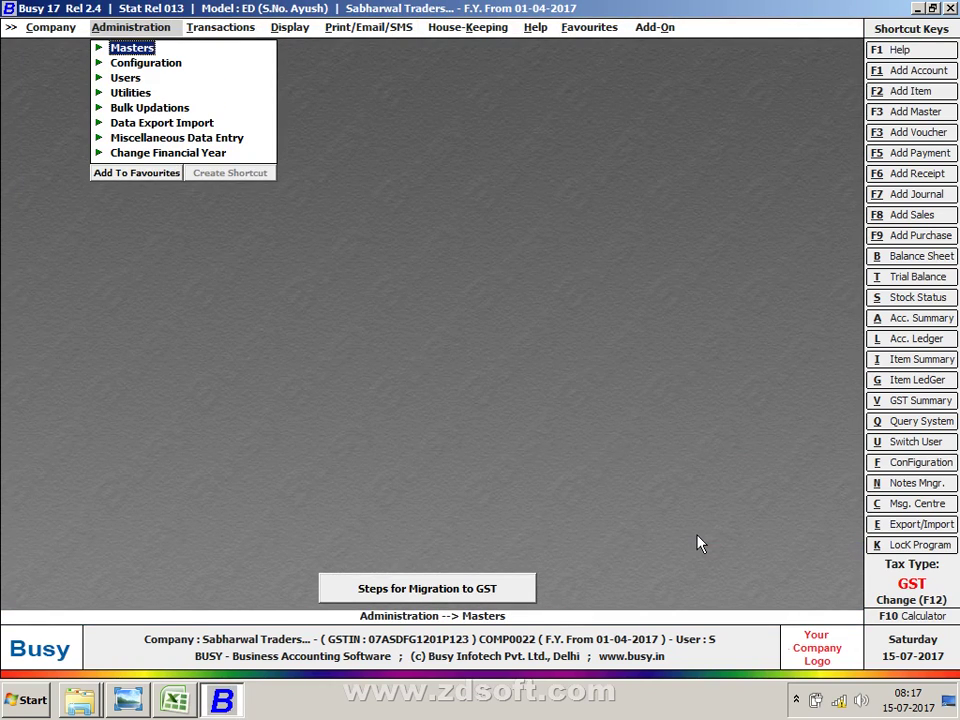
{"action": "key", "text": "alt+Tab"}
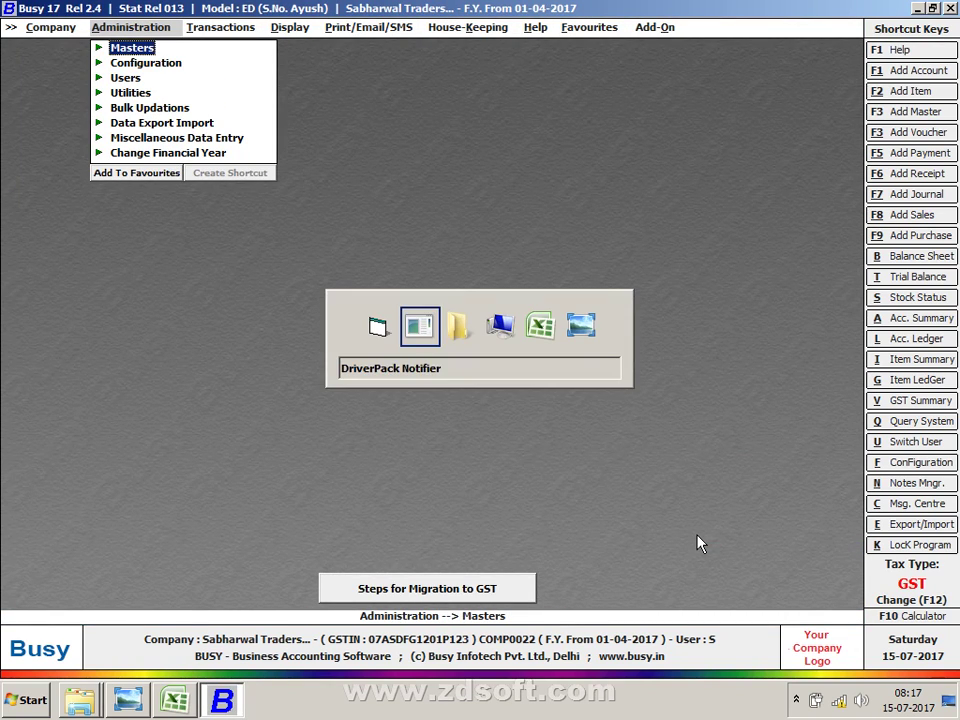
{"action": "key", "text": "Tab"}
{"action": "key", "text": "Tab"}
{"action": "key", "text": "Tab"}
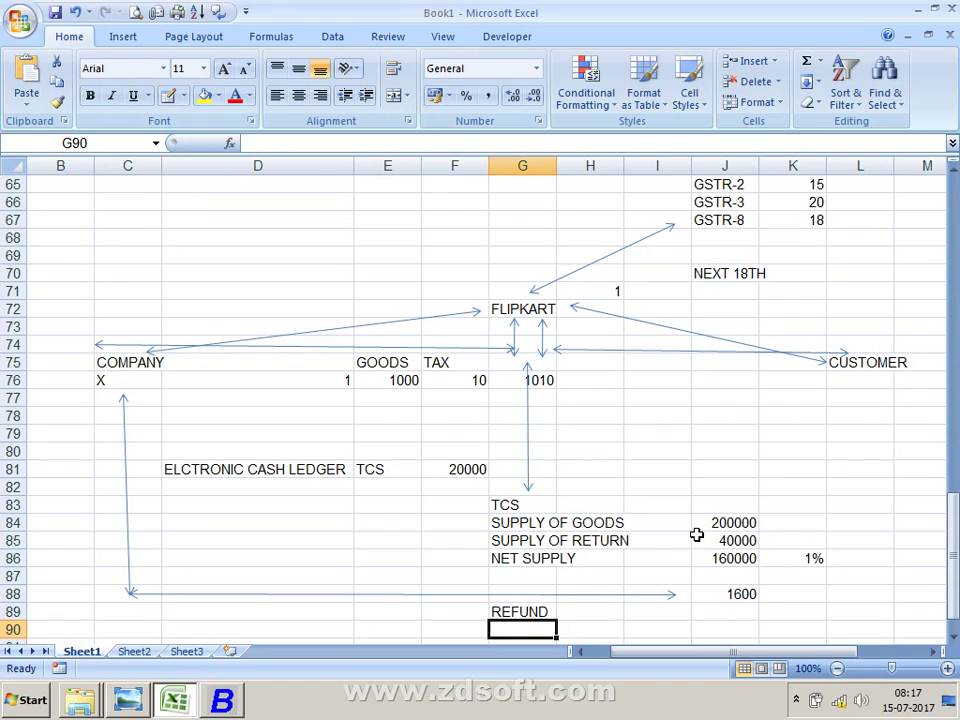
Step: Review the GSTR-3 and GSTR-8 filing rows and select the NEXT 18TH note in J70
{"action": "scroll", "coordinate": [697, 535], "scroll_direction": "up", "scroll_amount": 1}
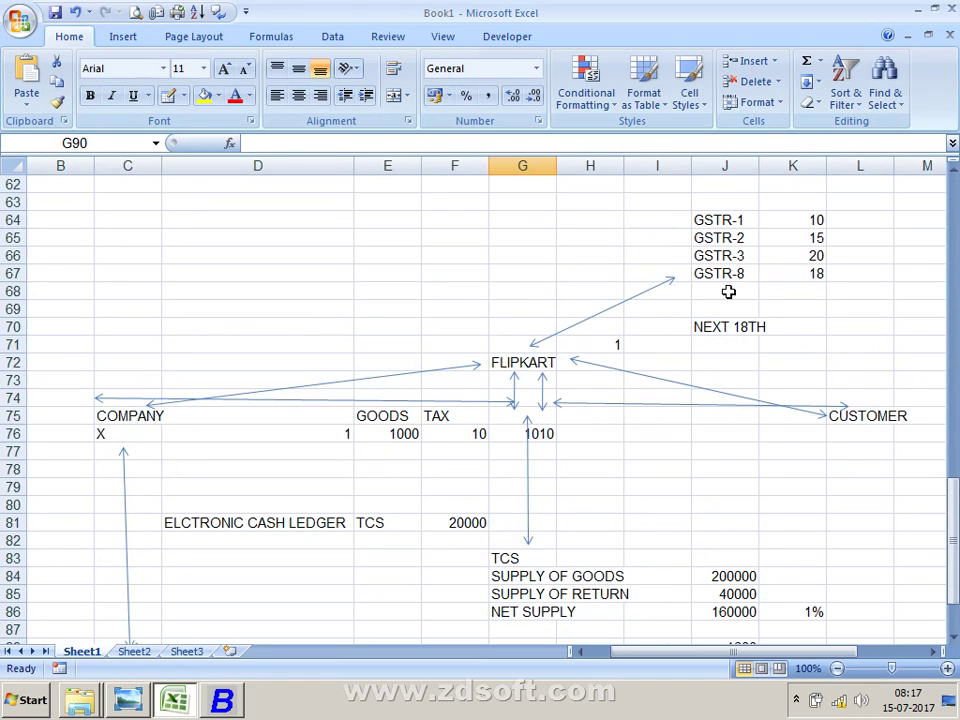
{"action": "left_click", "coordinate": [722, 260]}
{"action": "left_click", "coordinate": [718, 276]}
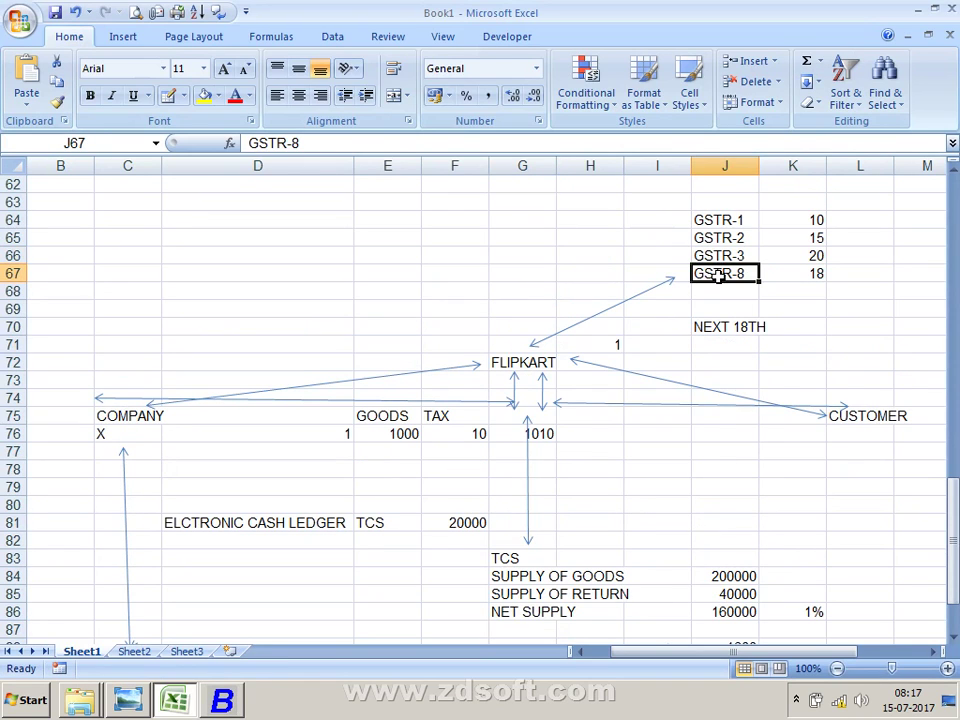
{"action": "left_click", "coordinate": [731, 328]}
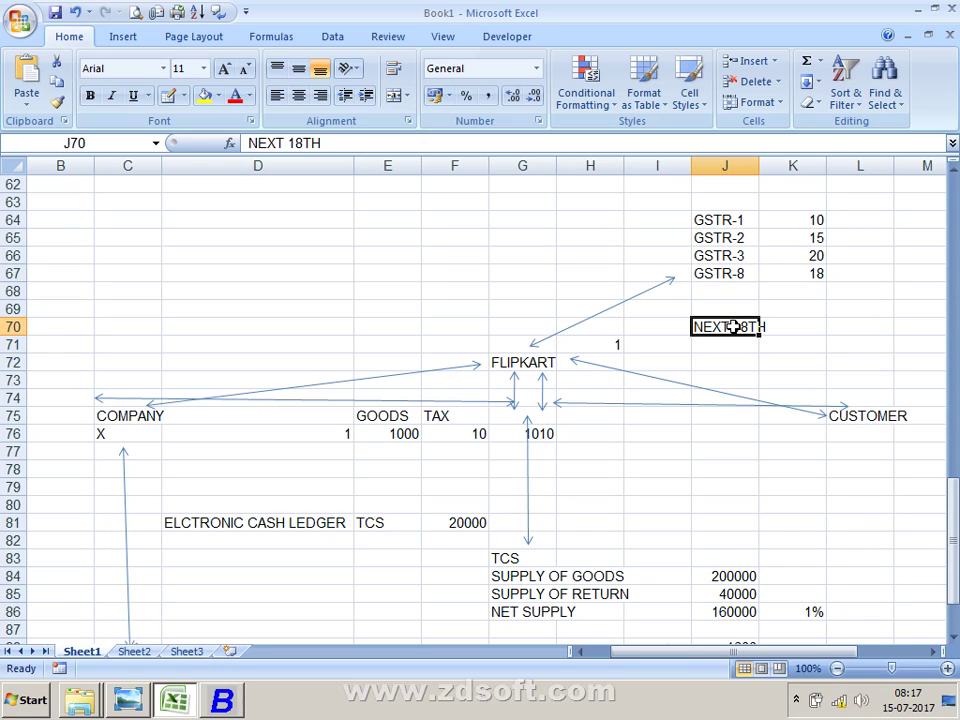
Step: Extend the J70 note to read NEXT 18TH MONTHLY, correcting the typos
{"action": "key", "text": "F2"}
{"action": "type", "text": "MON"}
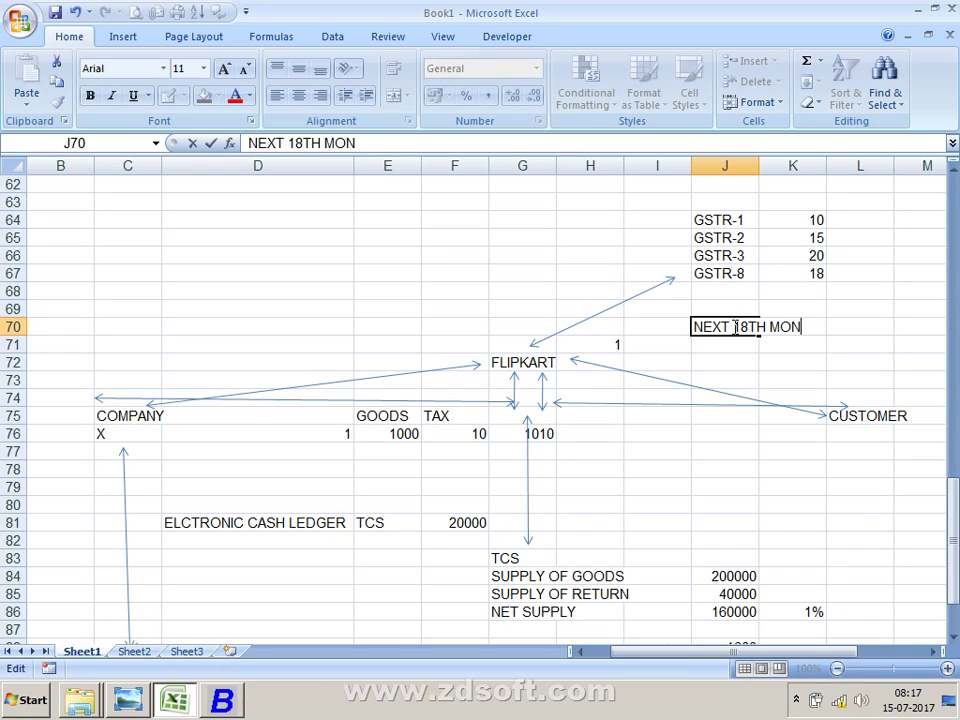
{"action": "type", "text": "THLYU="}
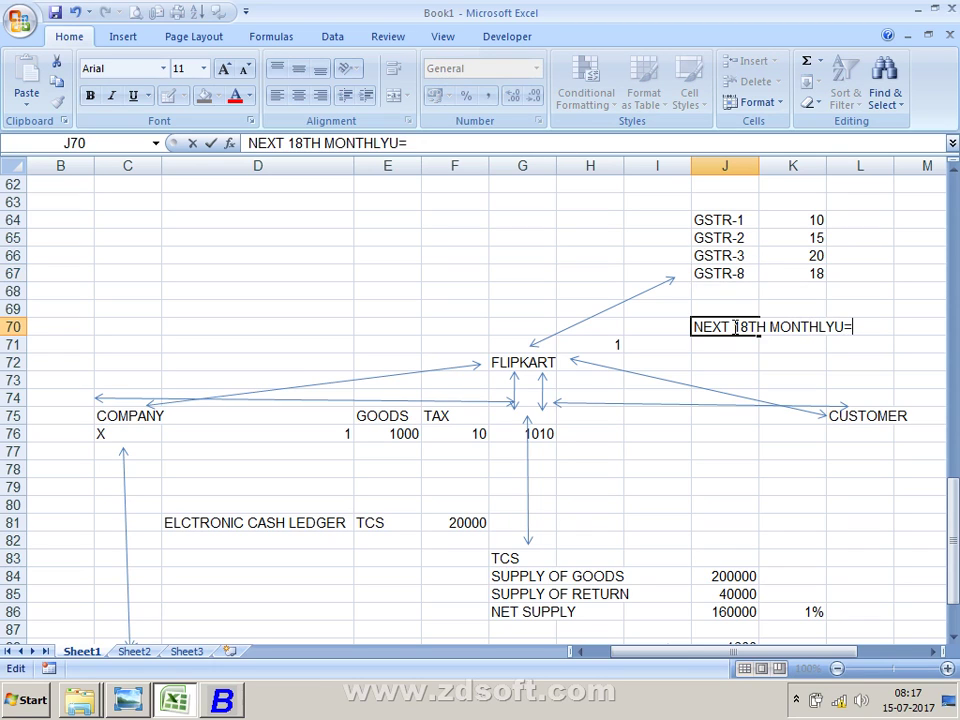
{"action": "key", "text": "BackSpace"}
{"action": "key", "text": "BackSpace"}
{"action": "key", "text": "Return"}
Step: Check the GSTR-8 due day 18, then switch back to Busy 17
{"action": "key", "text": "Up"}
{"action": "key", "text": "Up"}
{"action": "key", "text": "Up"}
{"action": "key", "text": "Up"}
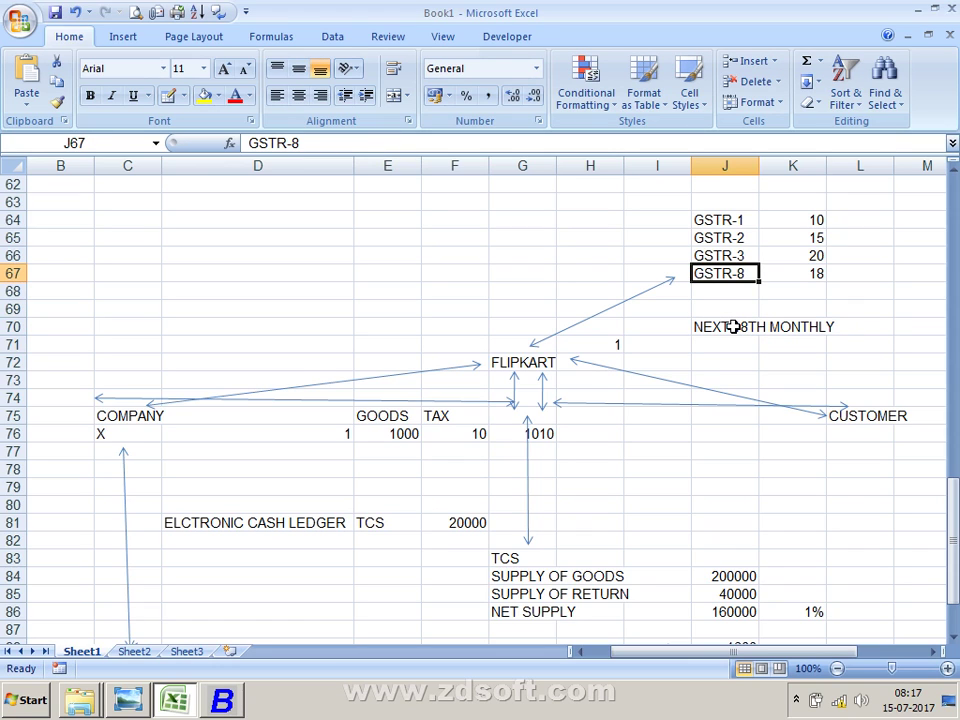
{"action": "key", "text": "Right"}
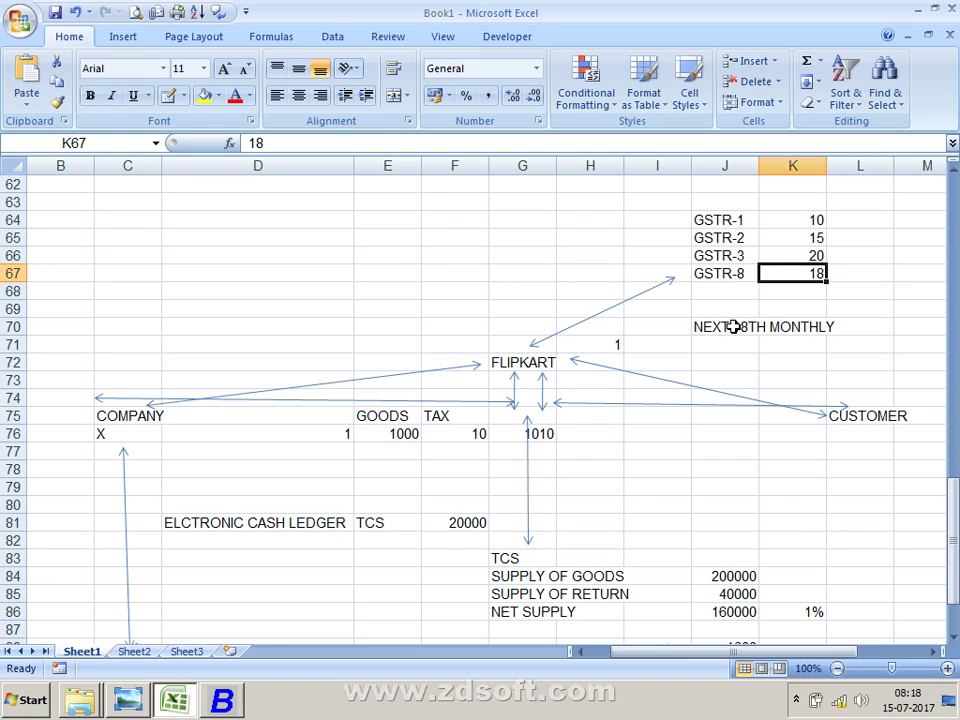
{"action": "key", "text": "alt+Tab"}
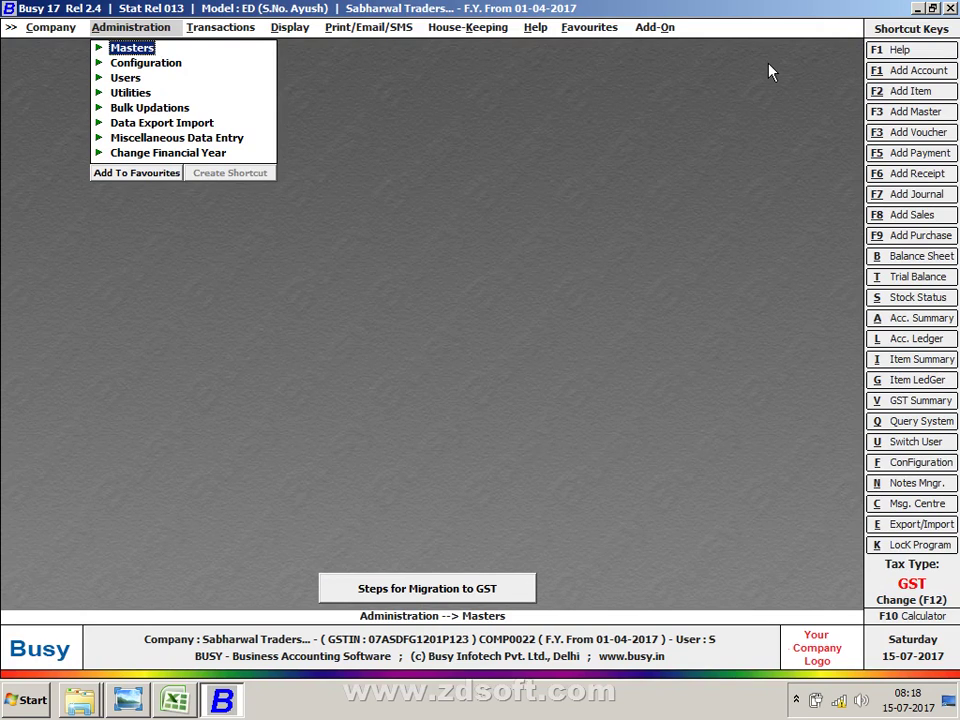
Step: Start a new voucher from Transactions > Supply Outward > Add
{"action": "key", "text": "Left"}
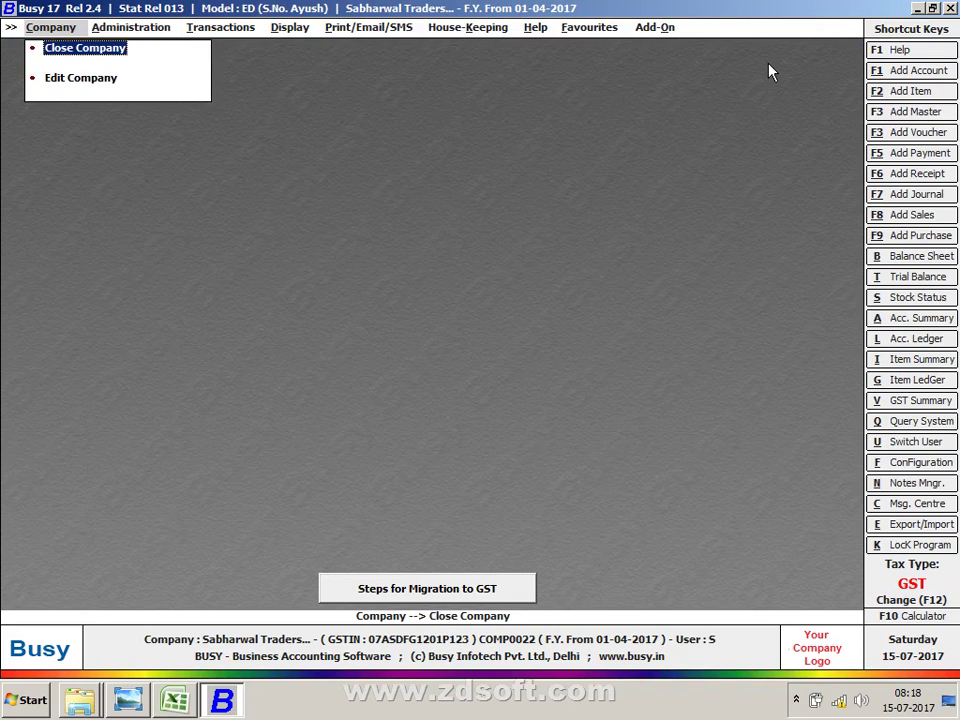
{"action": "key", "text": "Right"}
{"action": "key", "text": "Right"}
{"action": "key", "text": "Down"}
{"action": "key", "text": "Down"}
{"action": "key", "text": "Down"}
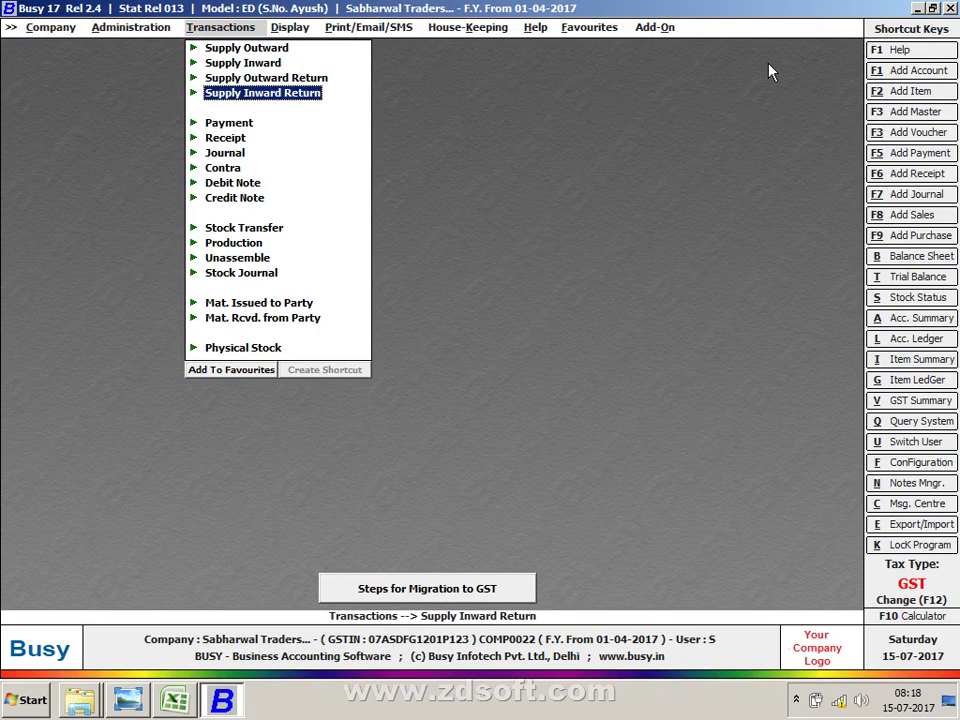
{"action": "key", "text": "Down"}
{"action": "key", "text": "Return"}
{"action": "key", "text": "Escape"}
{"action": "key", "text": "Escape"}
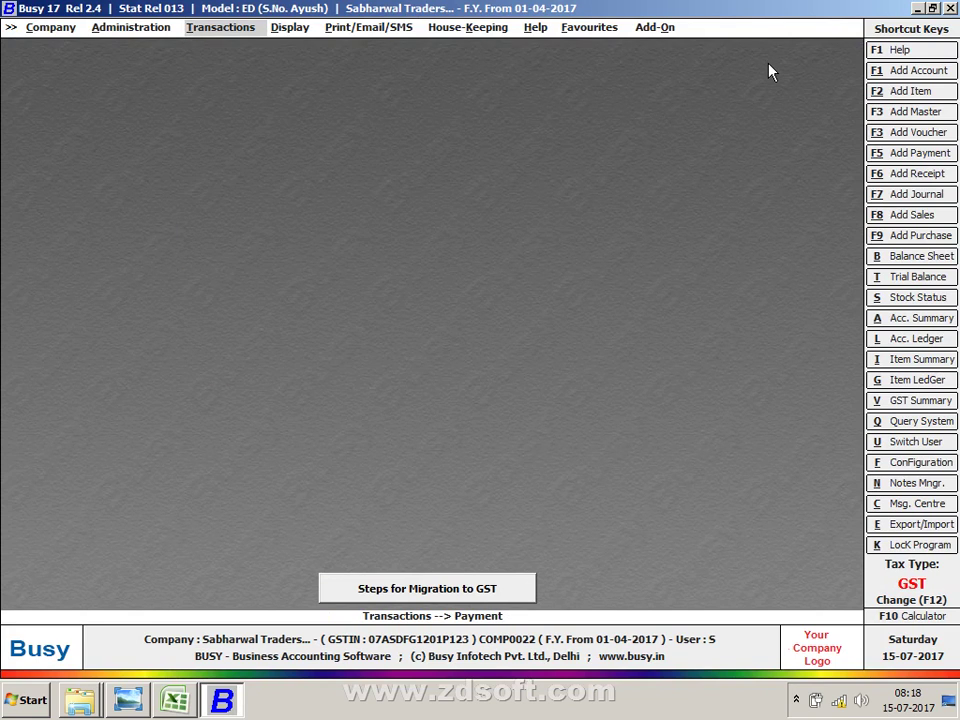
{"action": "key", "text": "Return"}
{"action": "key", "text": "Up"}
{"action": "key", "text": "Up"}
{"action": "key", "text": "Up"}
{"action": "key", "text": "Up"}
{"action": "key", "text": "Return"}
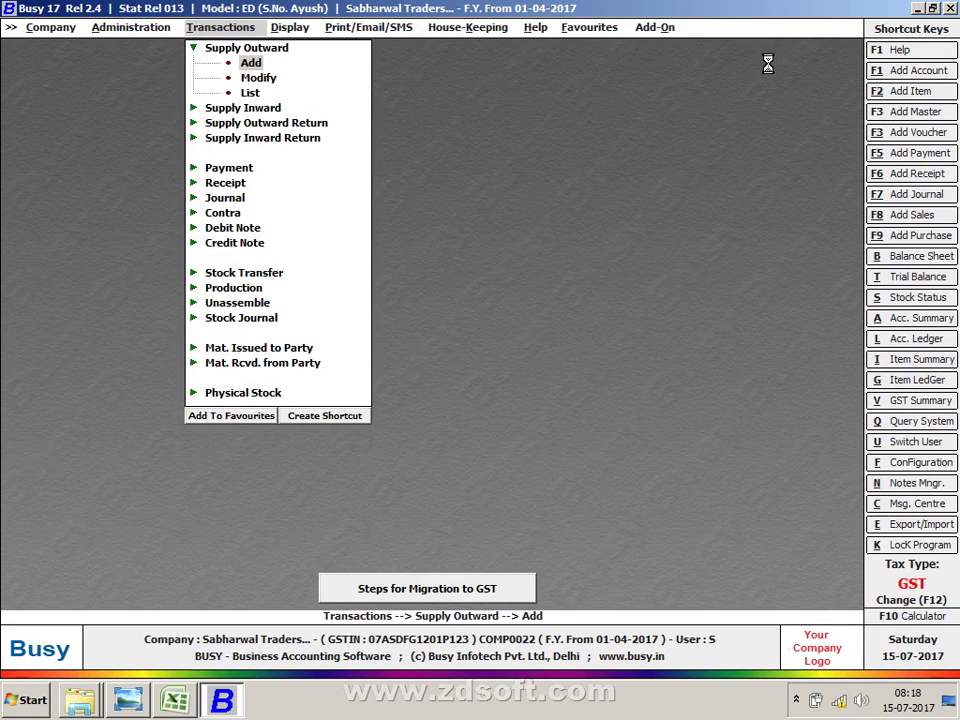
{"action": "key", "text": "Return"}
Step: Accept Main series and 01-07-2017, search the party, and begin a new account
{"action": "key", "text": "Return"}
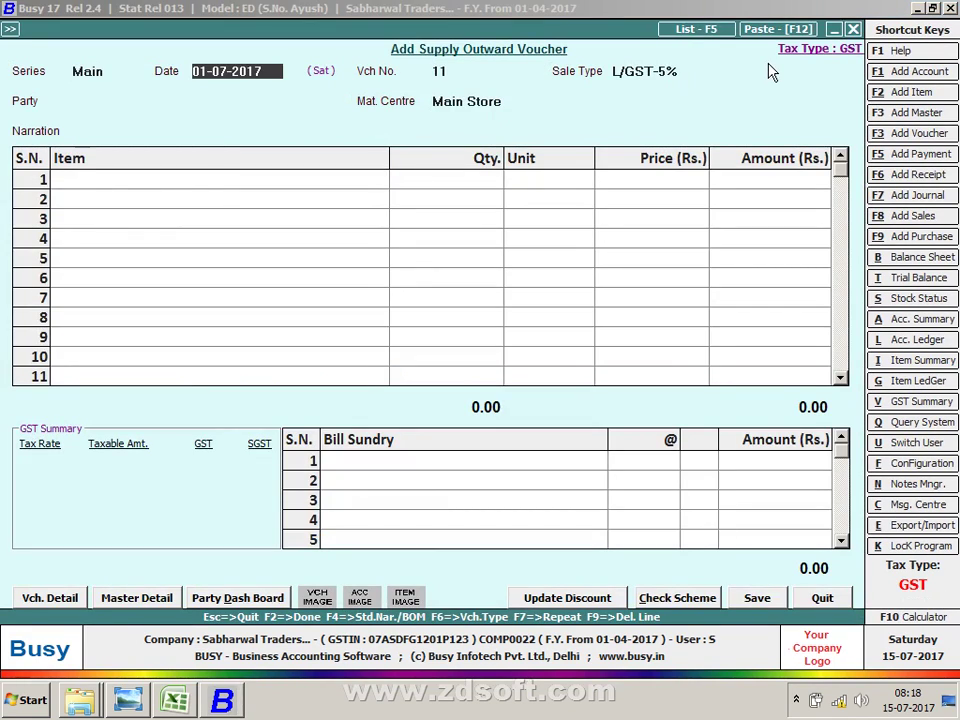
{"action": "key", "text": "Return"}
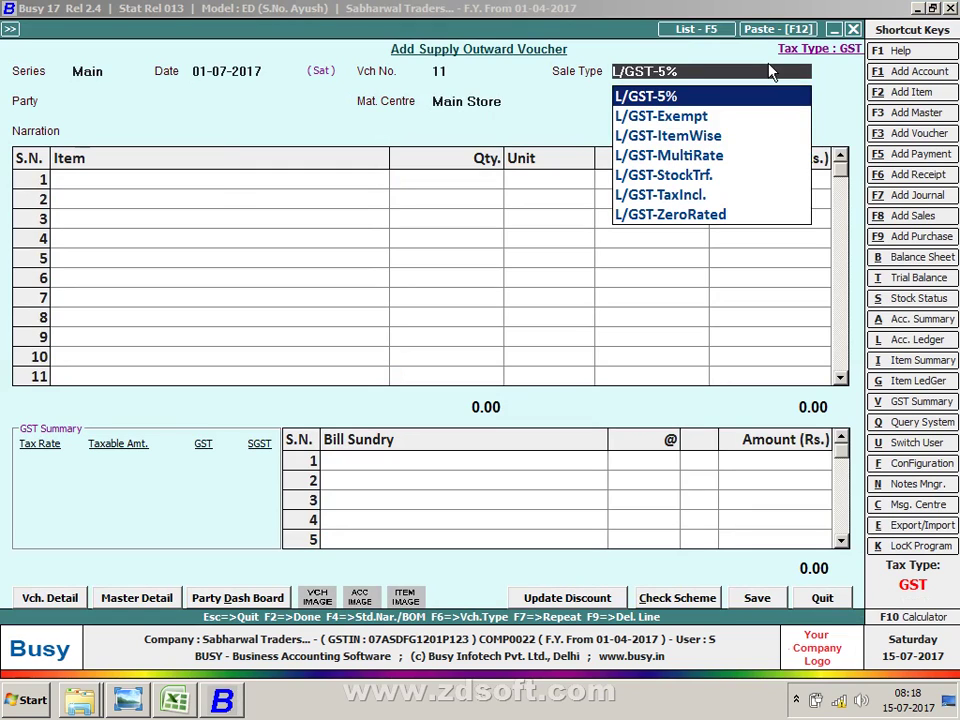
{"action": "key", "text": "Return"}
{"action": "type", "text": "CAS"}
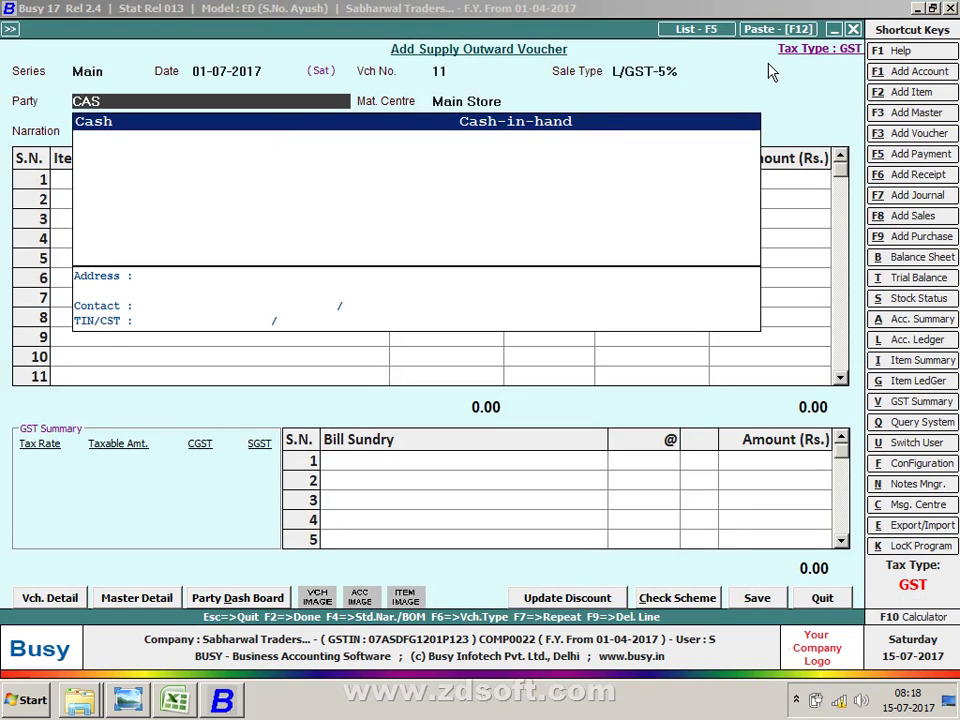
{"action": "key", "text": "BackSpace"}
{"action": "key", "text": "BackSpace"}
{"action": "key", "text": "BackSpace"}
{"action": "type", "text": "F"}
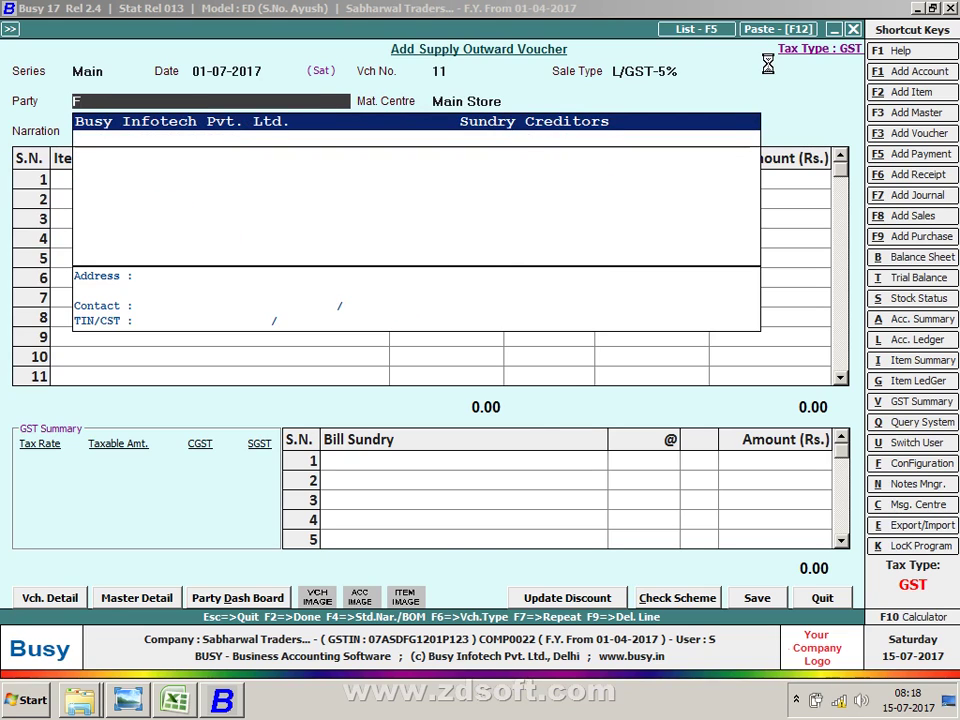
{"action": "key", "text": "alt+c"}
Step: Name the new account FLIPKART under the Sundry Debtors group
{"action": "type", "text": "FL"}
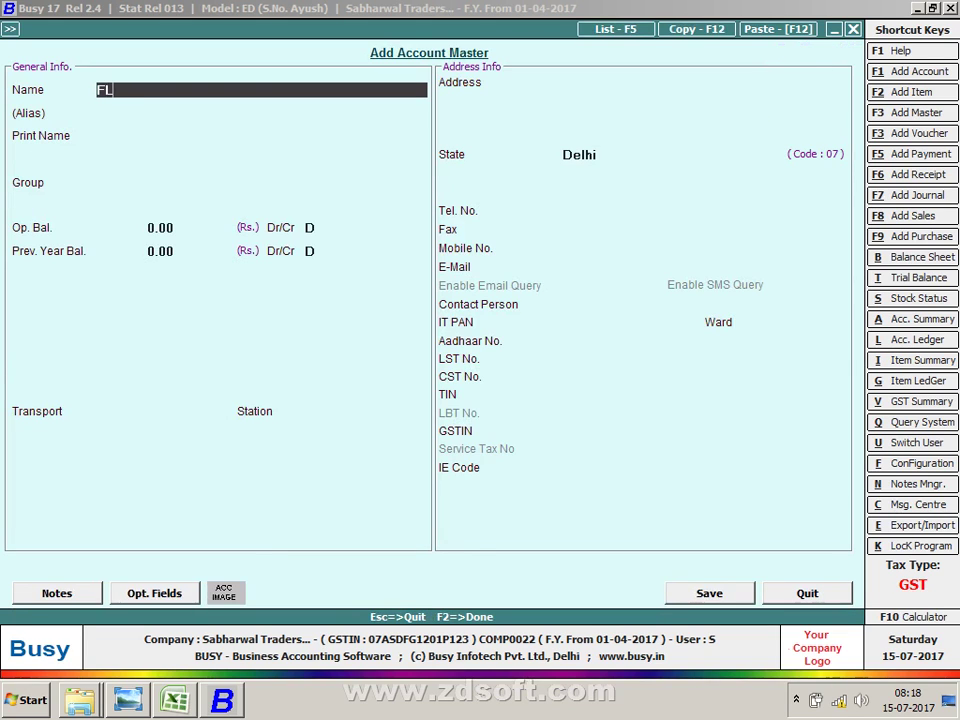
{"action": "type", "text": "IPKART"}
{"action": "key", "text": "Return"}
{"action": "key", "text": "Return"}
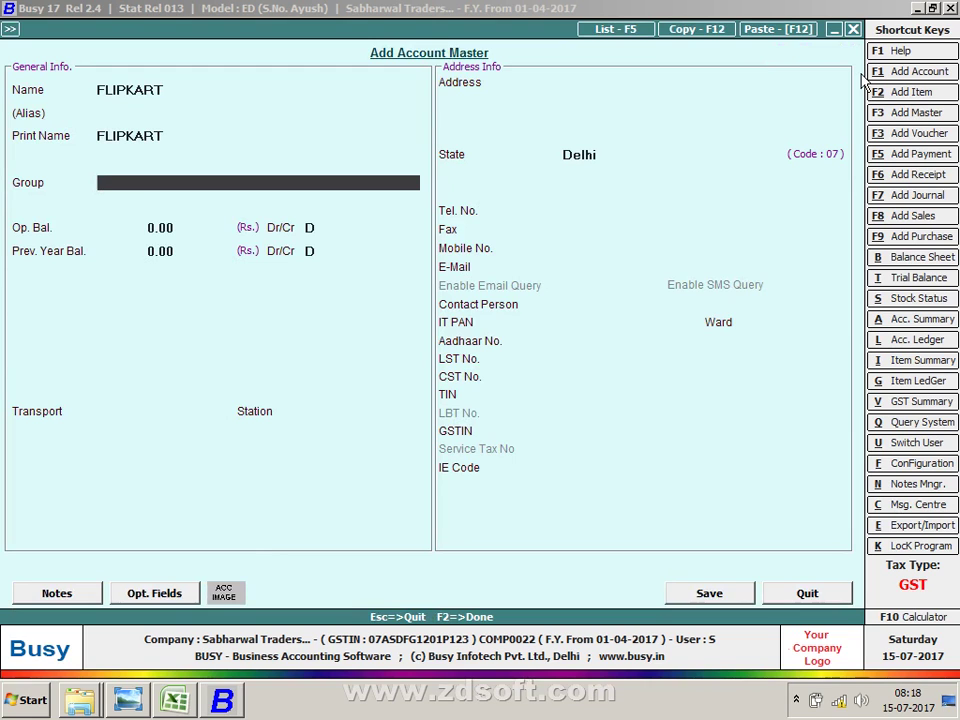
{"action": "type", "text": "S"}
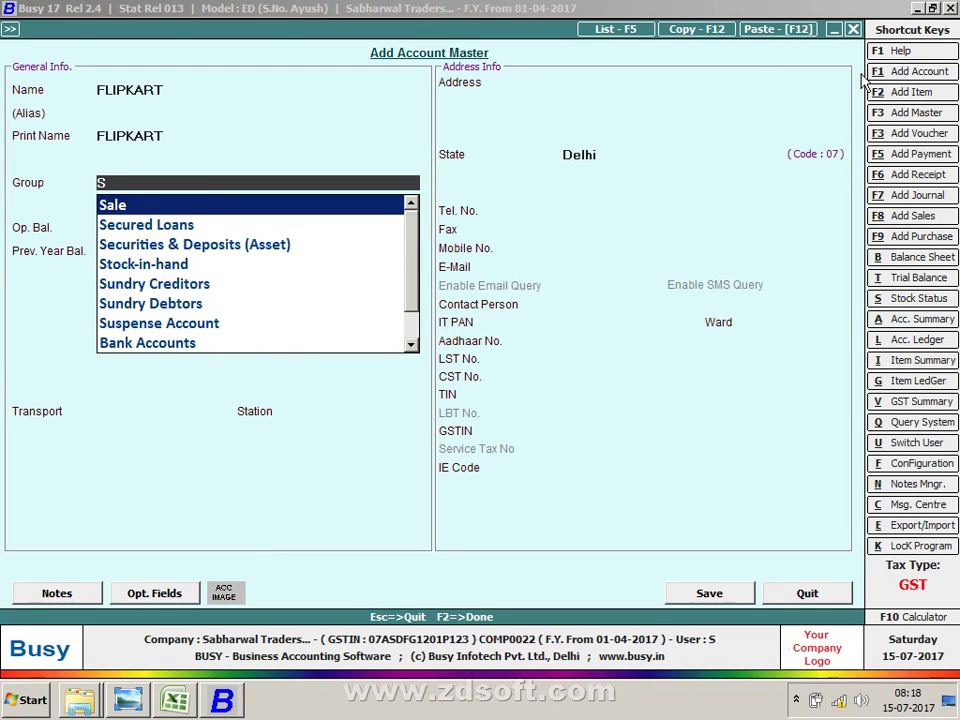
{"action": "type", "text": "UN"}
{"action": "key", "text": "Down"}
{"action": "key", "text": "Return"}
{"action": "key", "text": "Return"}
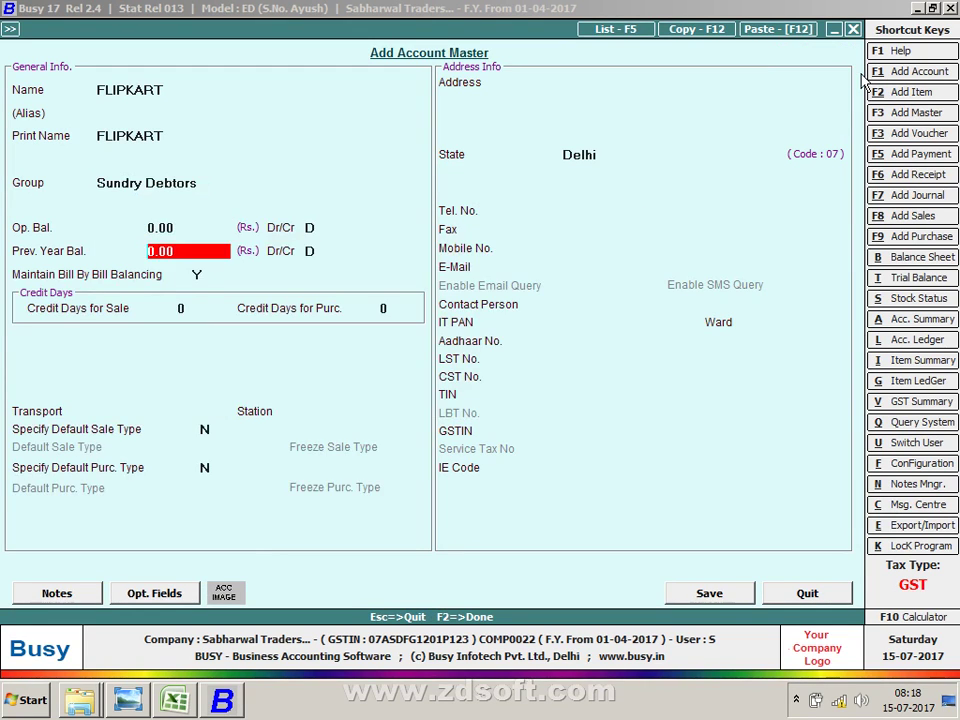
{"action": "key", "text": "Up"}
{"action": "key", "text": "Up"}
{"action": "key", "text": "Return"}
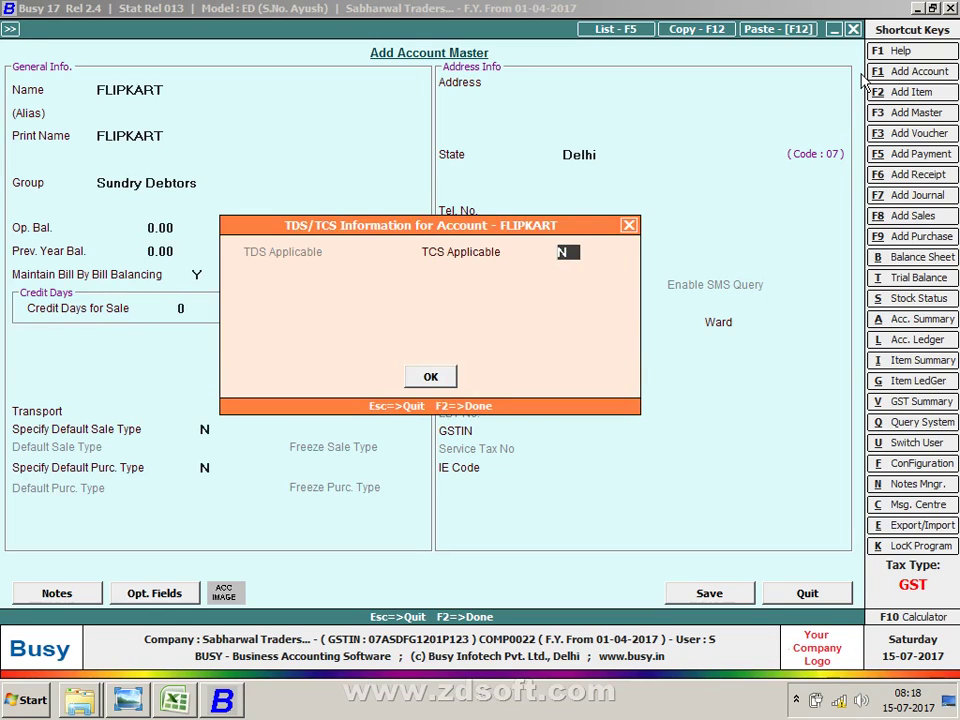
Step: Mark FLIPKART TCS applicable as Domestic Company, bill-by-bill balancing N, and save
{"action": "type", "text": "Y"}
{"action": "key", "text": "Return"}
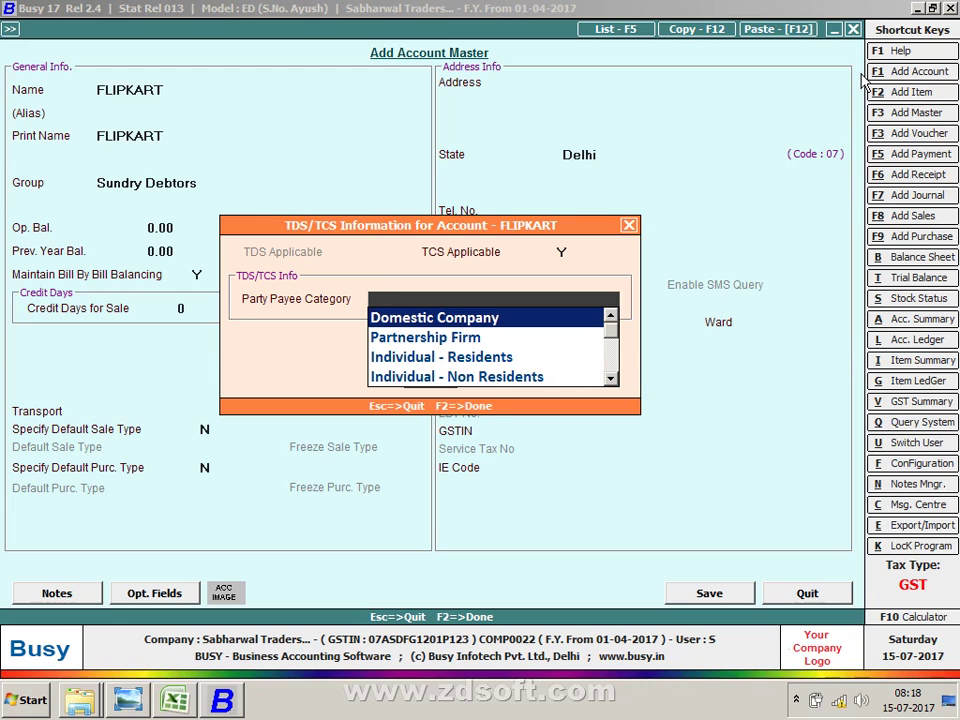
{"action": "key", "text": "Return"}
{"action": "key", "text": "Return"}
{"action": "key", "text": "Return"}
{"action": "key", "text": "Return"}
{"action": "key", "text": "Return"}
{"action": "key", "text": "Return"}
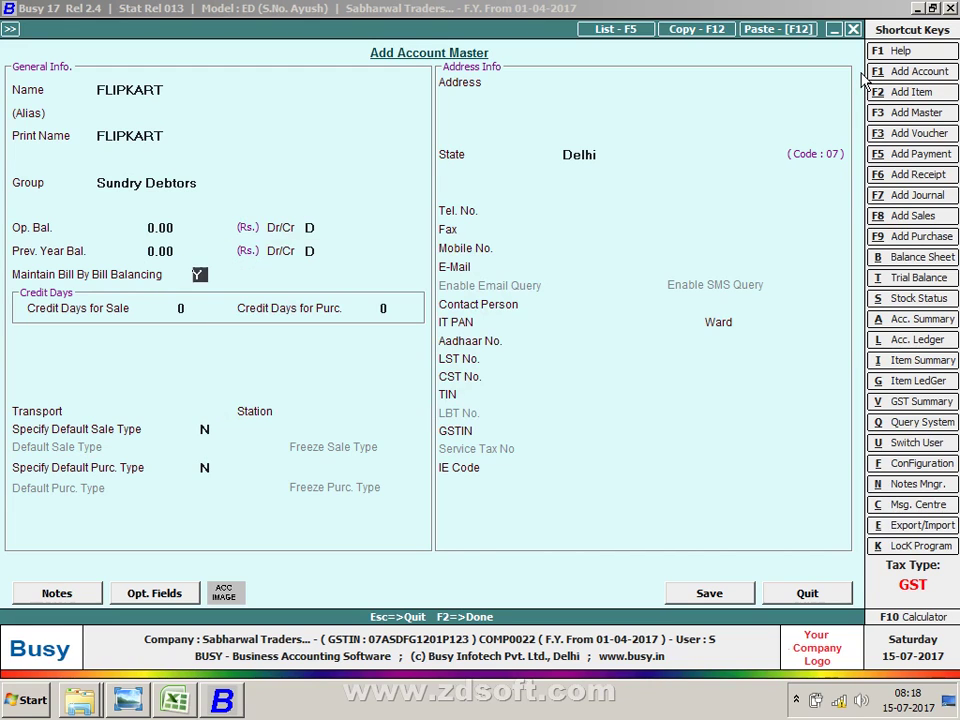
{"action": "type", "text": "N"}
{"action": "key", "text": "F2"}
{"action": "key", "text": "Return"}
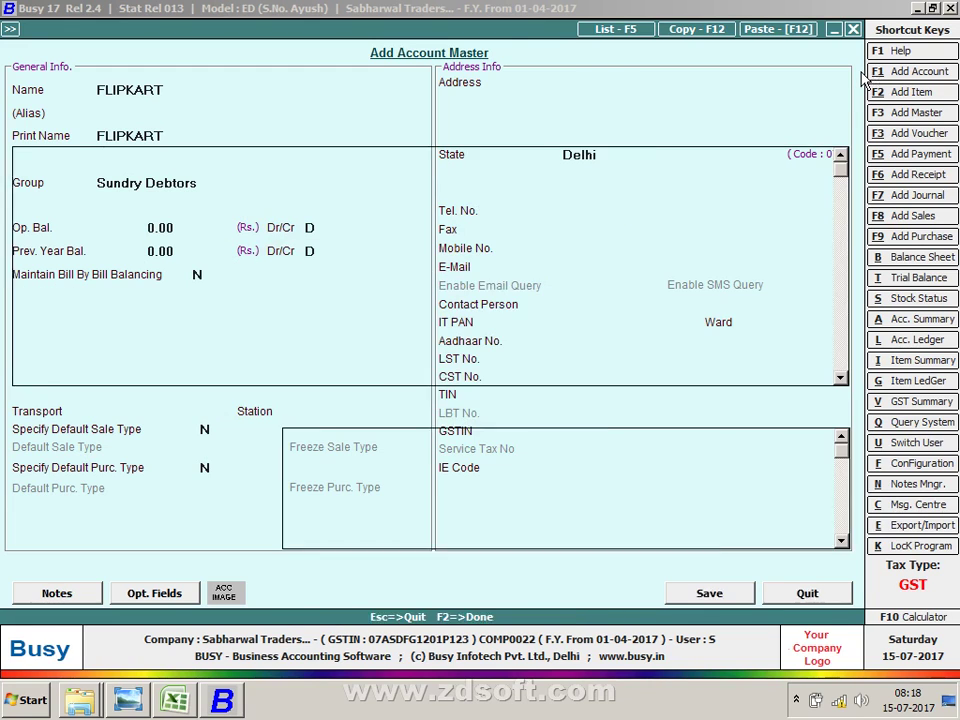
{"action": "key", "text": "Return"}
{"action": "key", "text": "Return"}
{"action": "key", "text": "Return"}
{"action": "key", "text": "Return"}
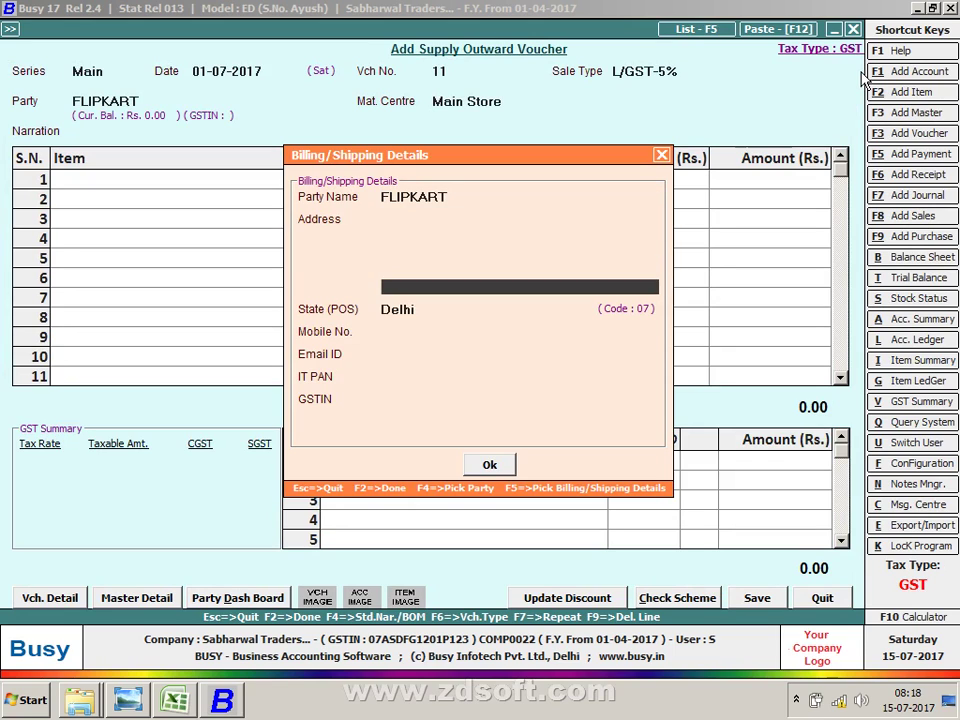
{"action": "key", "text": "Return"}
{"action": "key", "text": "Return"}
{"action": "key", "text": "Return"}
{"action": "key", "text": "Return"}
{"action": "key", "text": "Return"}
{"action": "key", "text": "Return"}
{"action": "key", "text": "Return"}
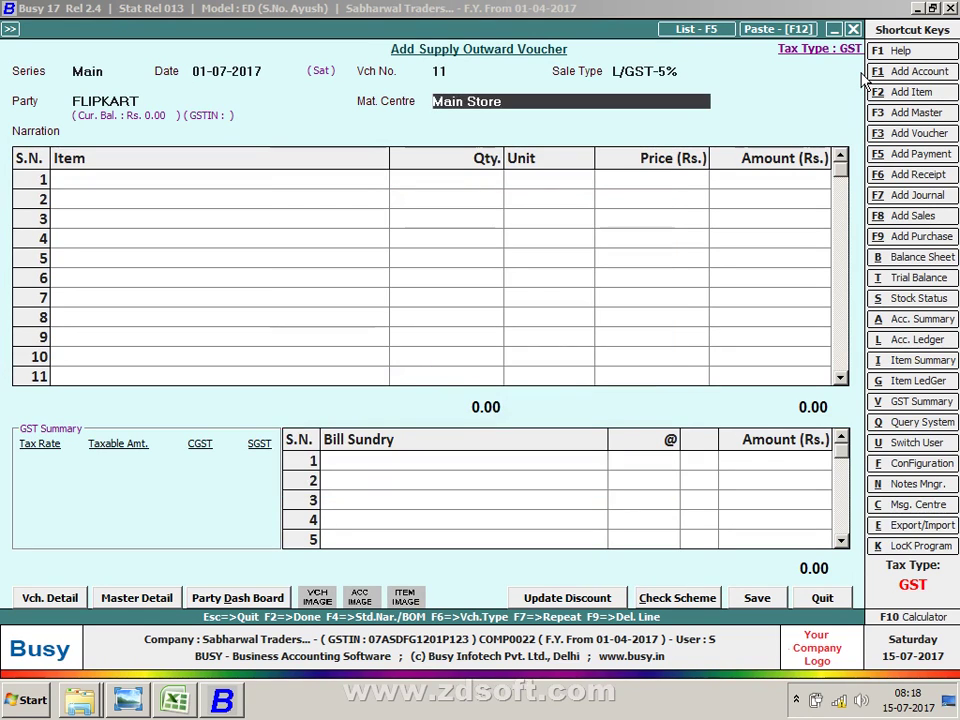
Step: Reopen Billing/Shipping Details and replace the Party Name with the billing party's name
{"action": "key", "text": "Up"}
{"action": "key", "text": "Return"}
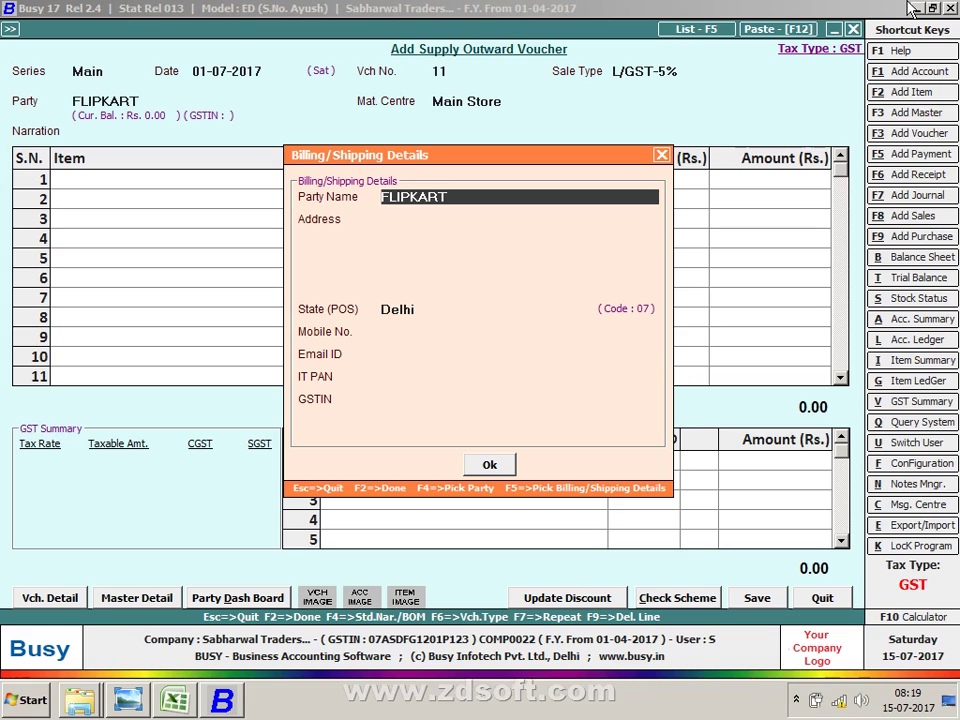
{"action": "type", "text": "KR ENTERPRISES"}
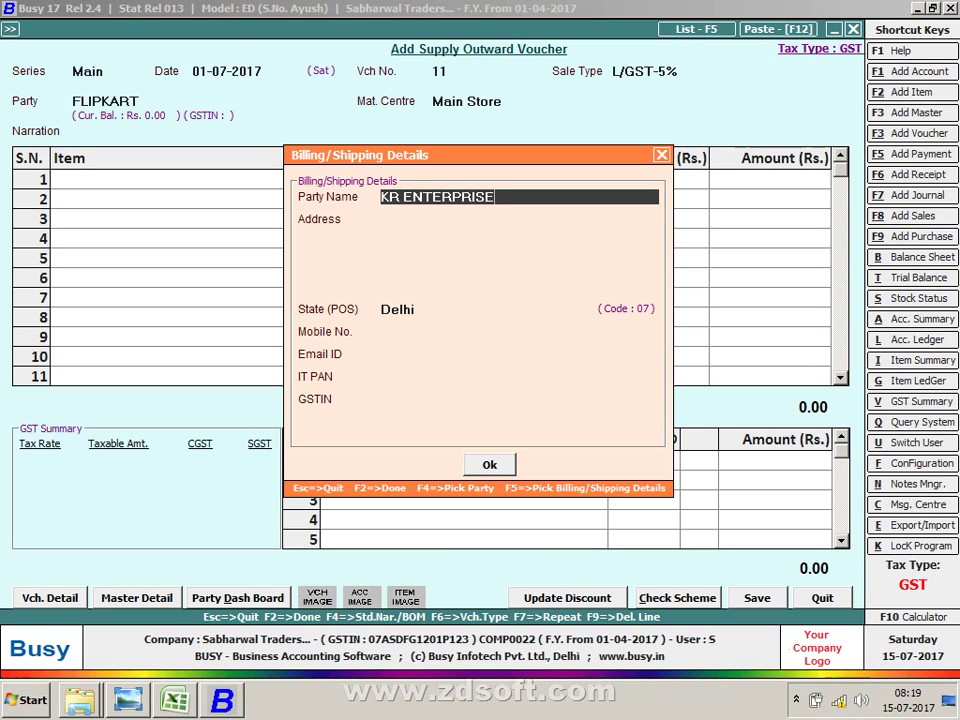
{"action": "key", "text": "Return"}
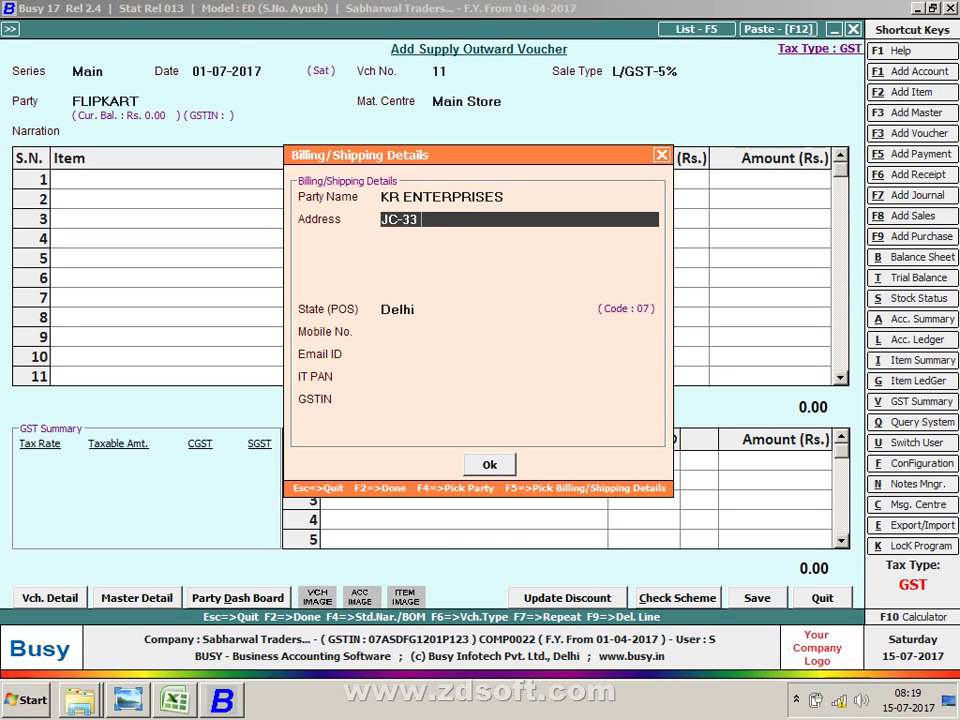
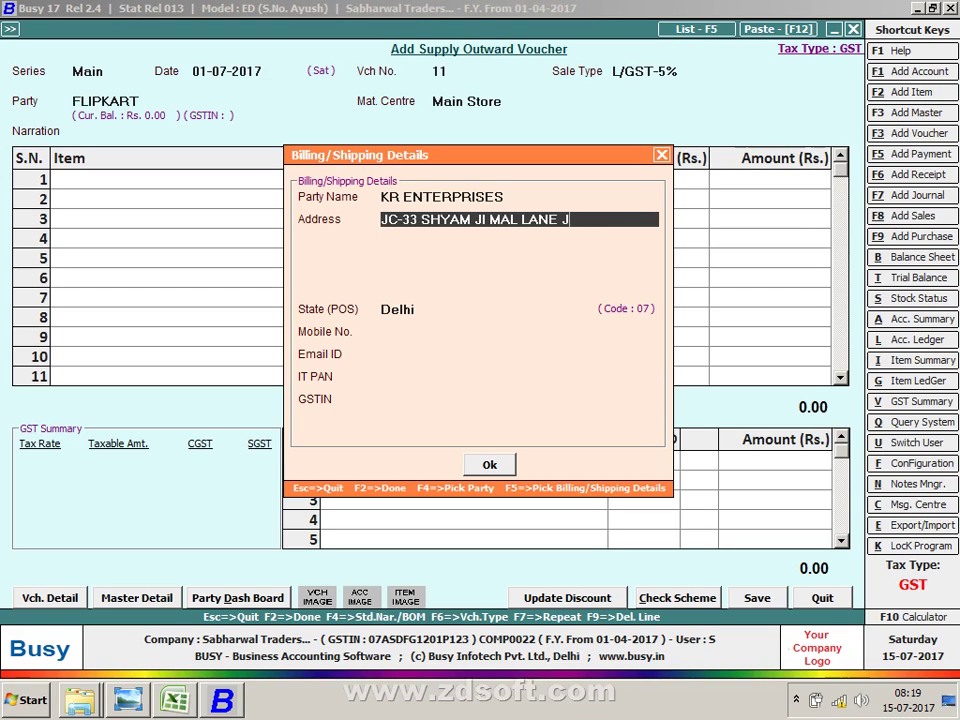
Step: Enter the buyer's two-line New Delhi address, fixing typing mistakes
{"action": "key", "text": "Return"}
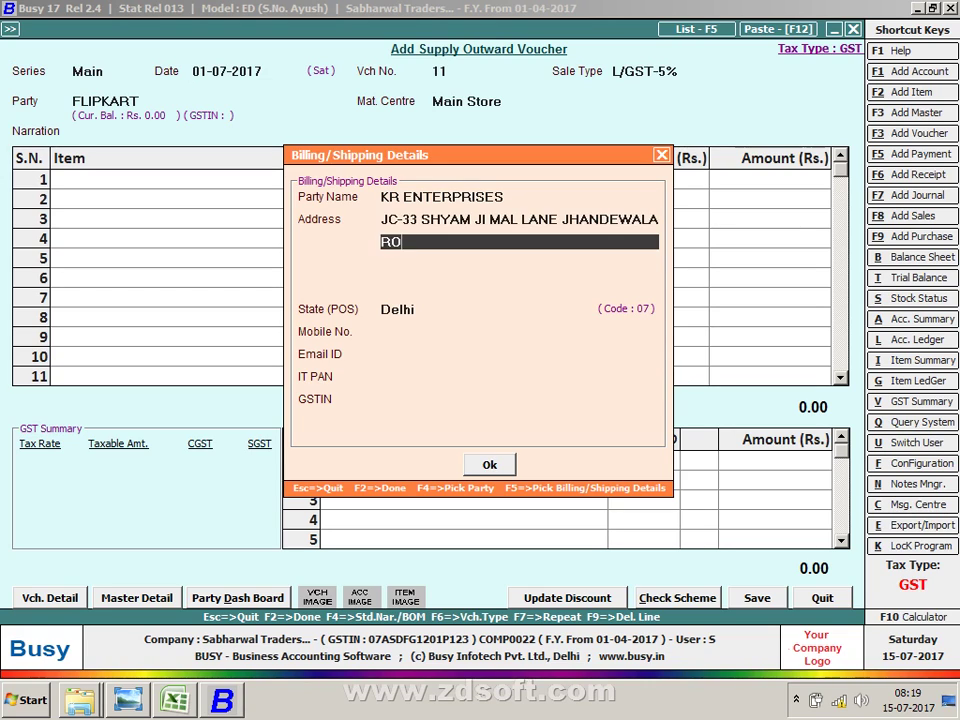
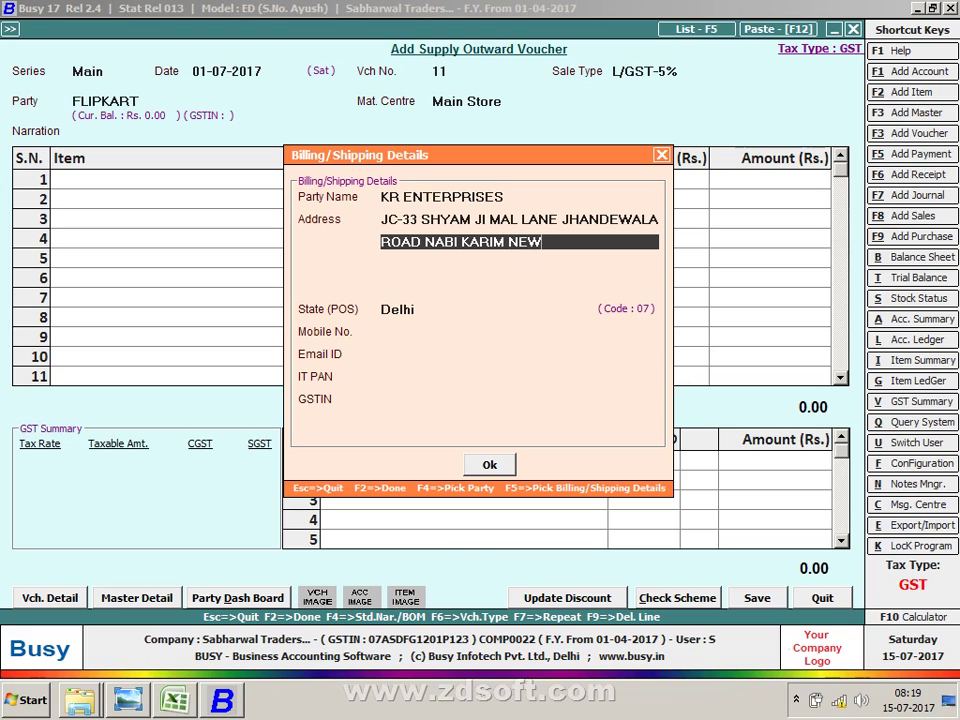
Step: Fill in the buyer's mobile number and e-mail ID
{"action": "key", "text": "Return"}
{"action": "key", "text": "Return"}
{"action": "key", "text": "Return"}
{"action": "key", "text": "Return"}
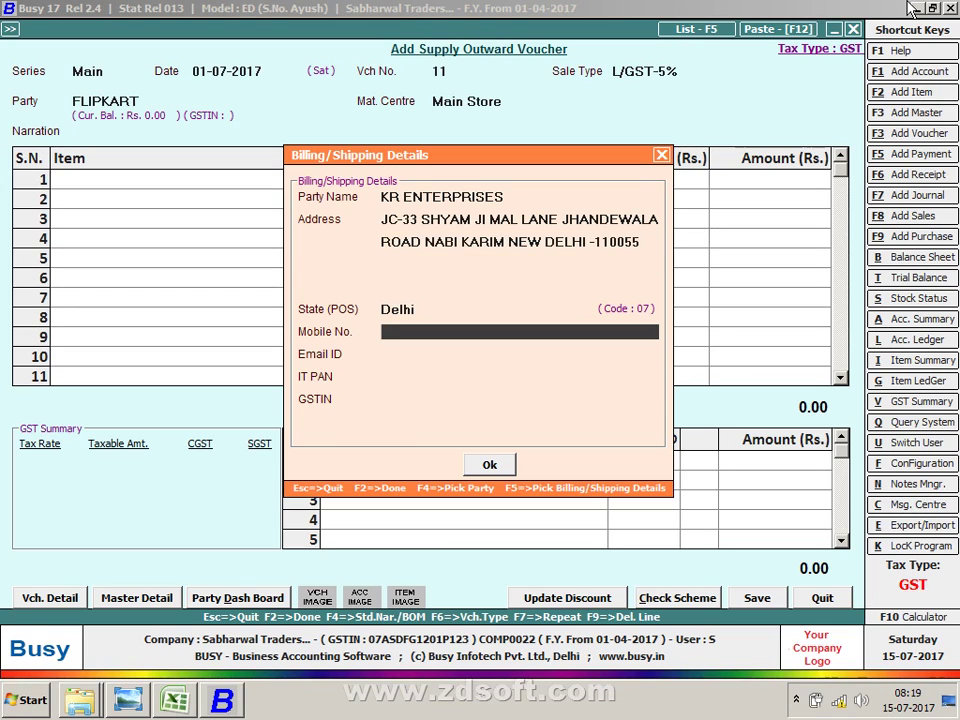
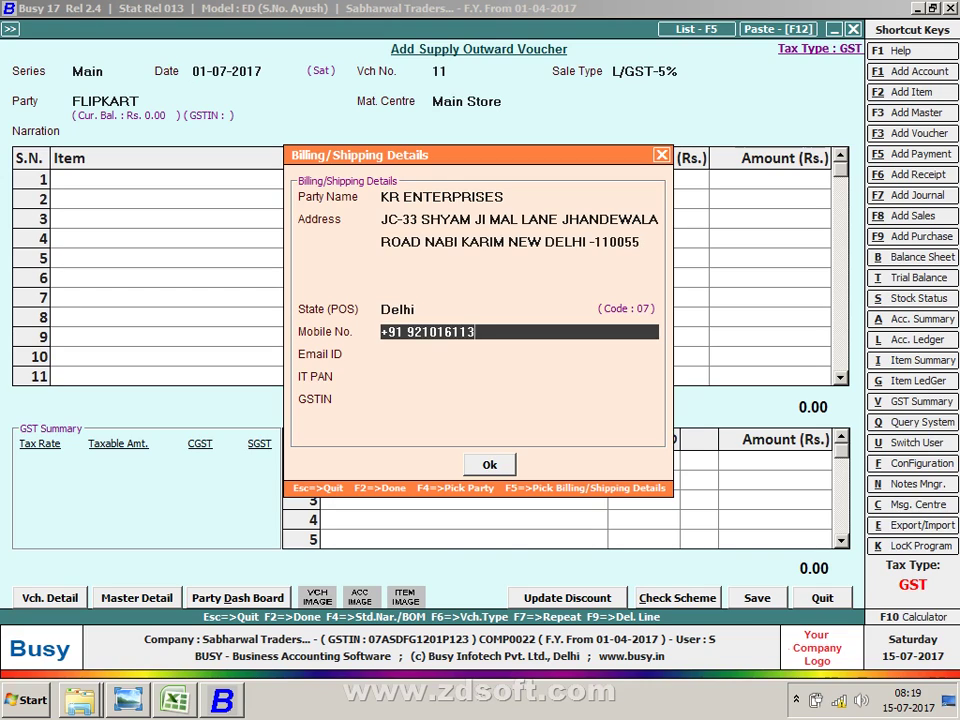
{"action": "key", "text": "Return"}
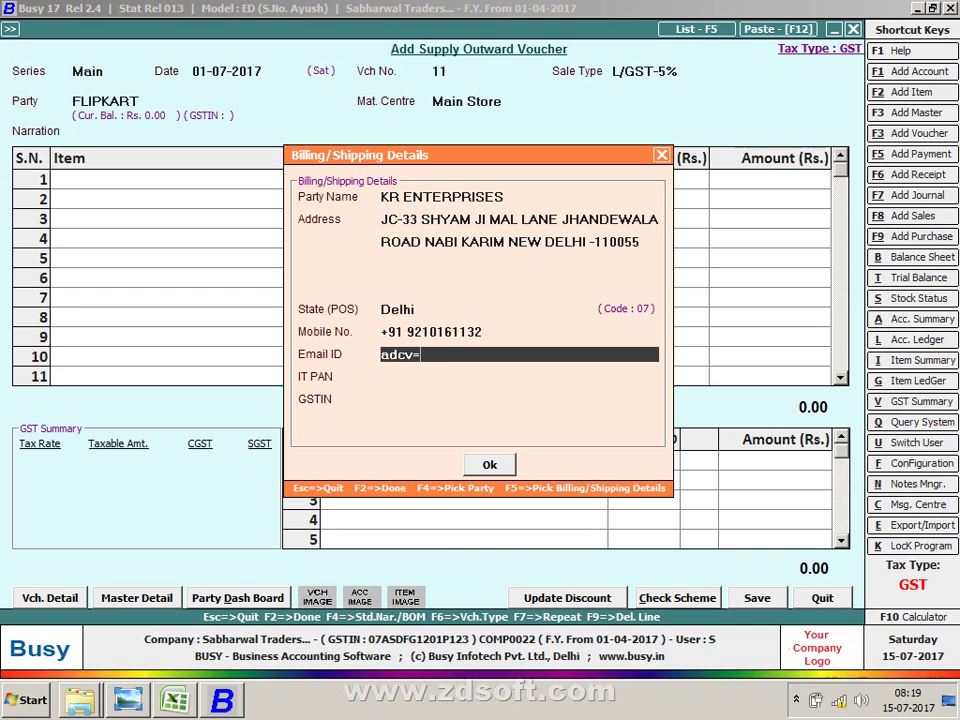
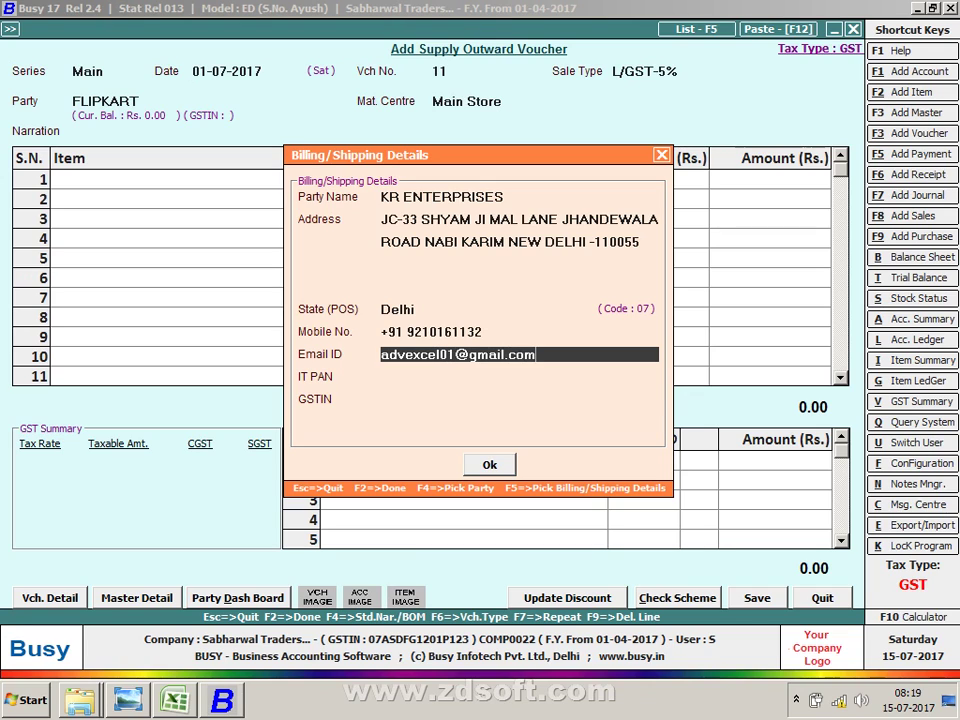
{"action": "key", "text": "Return"}
{"action": "key", "text": "Return"}
Step: Add an item row of 100 Pcs of 10NO TONI ZIP at 400.00
{"action": "key", "text": "Return"}
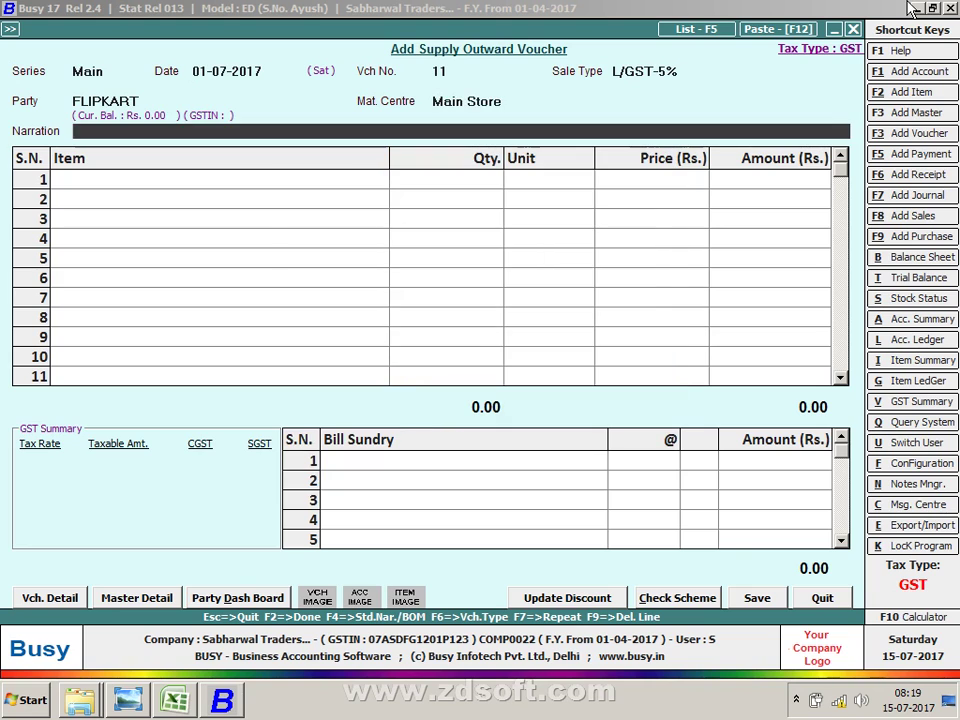
{"action": "key", "text": "Return"}
{"action": "key", "text": "Return"}
{"action": "key", "text": "Return"}
{"action": "key", "text": "Return"}
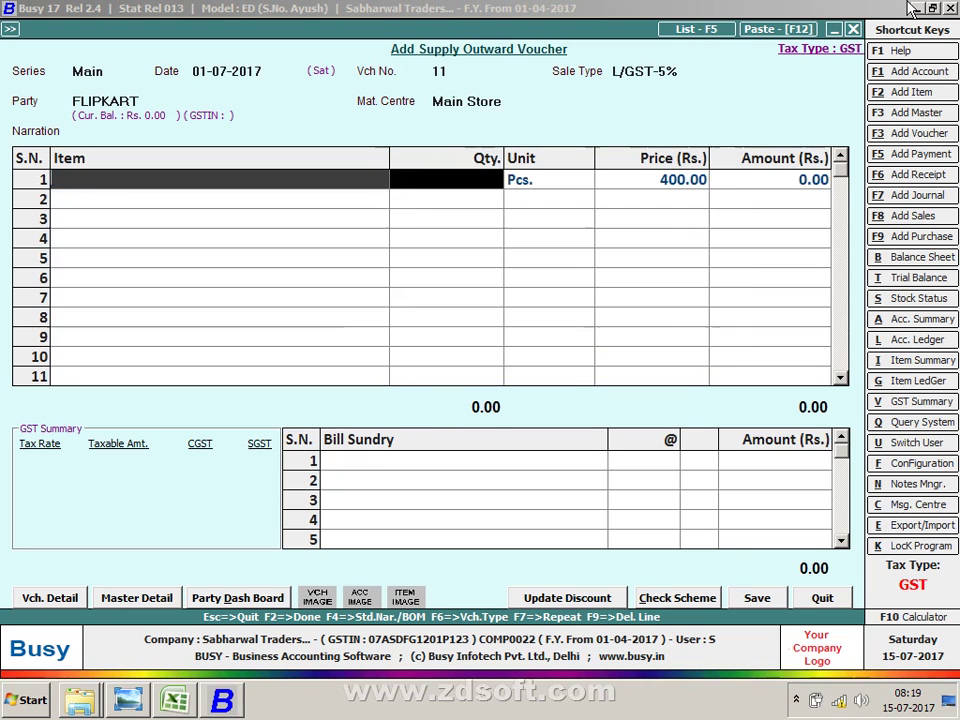
{"action": "key", "text": "Return"}
{"action": "type", "text": "100"}
{"action": "key", "text": "Return"}
{"action": "key", "text": "Return"}
{"action": "key", "text": "Return"}
{"action": "key", "text": "Return"}
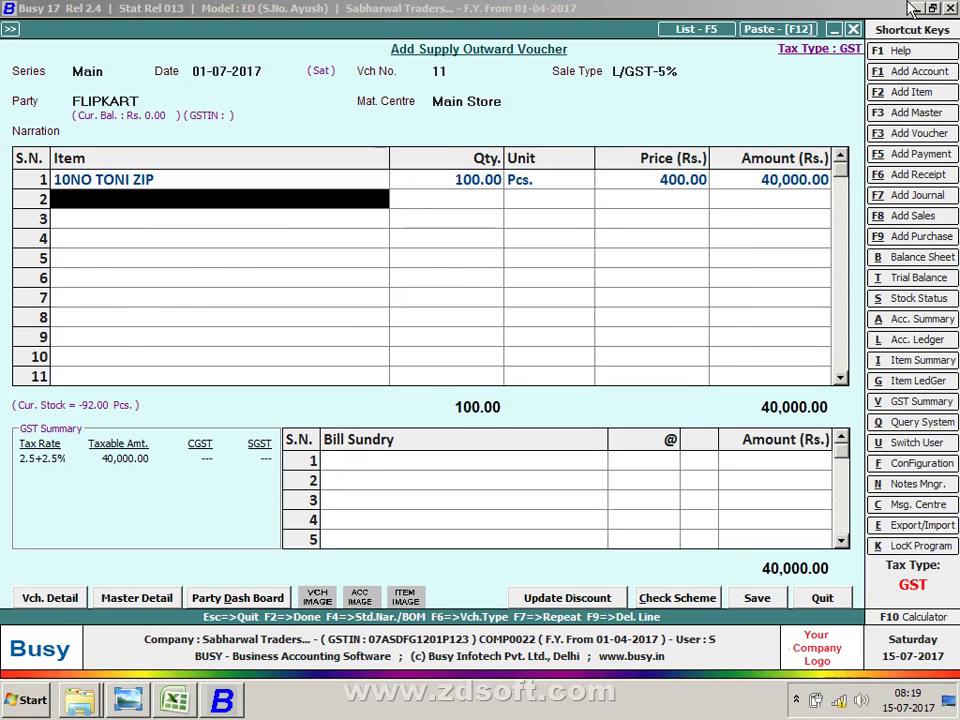
{"action": "key", "text": "Up"}
{"action": "key", "text": "Return"}
{"action": "key", "text": "Return"}
{"action": "key", "text": "Return"}
{"action": "key", "text": "Return"}
{"action": "key", "text": "Return"}
{"action": "key", "text": "Return"}
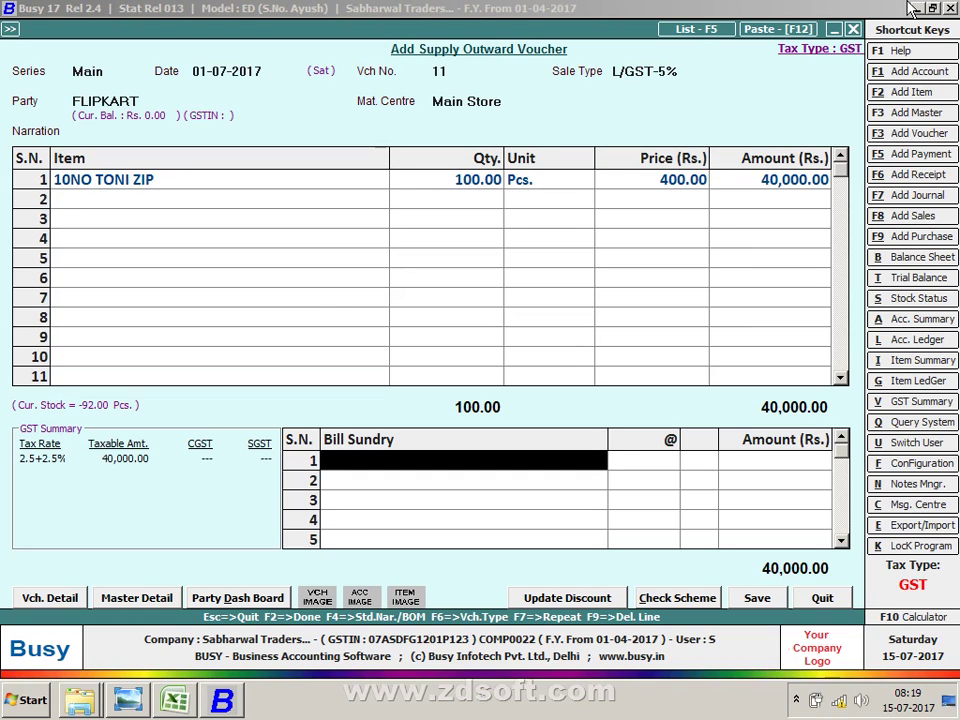
Step: Add bill sundries CGST and SGST at 2.5% and Tax Collected at Source at 1%
{"action": "type", "text": "c"}
{"action": "key", "text": "Down"}
{"action": "key", "text": "Down"}
{"action": "key", "text": "Return"}
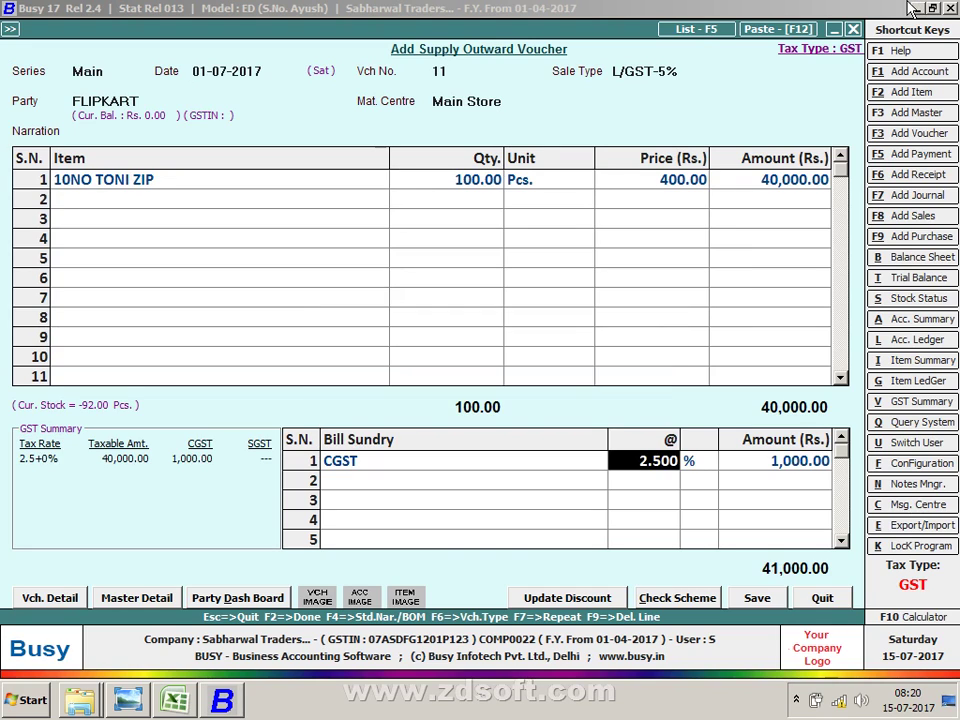
{"action": "key", "text": "Return"}
{"action": "type", "text": "sg"}
{"action": "key", "text": "Return"}
{"action": "key", "text": "Return"}
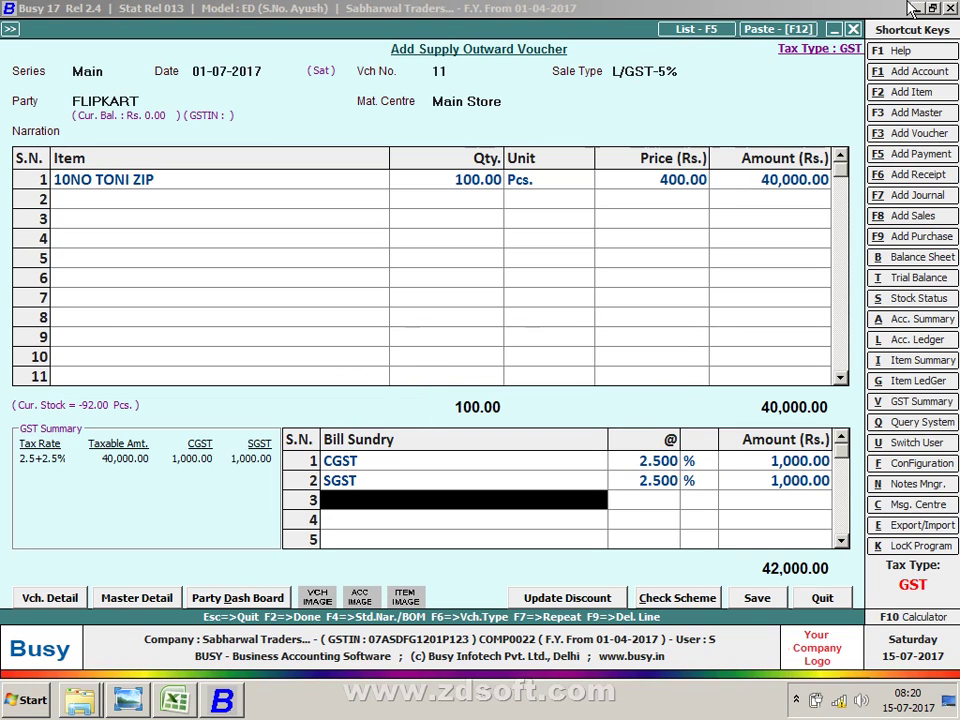
{"action": "type", "text": "tC"}
{"action": "key", "text": "Return"}
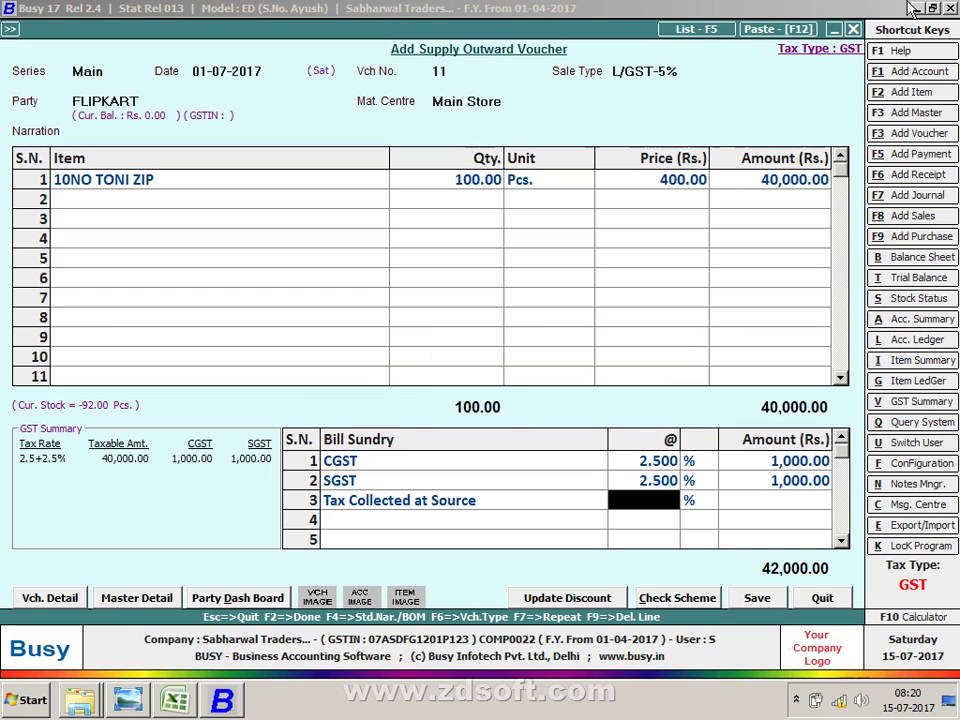
{"action": "type", "text": "1"}
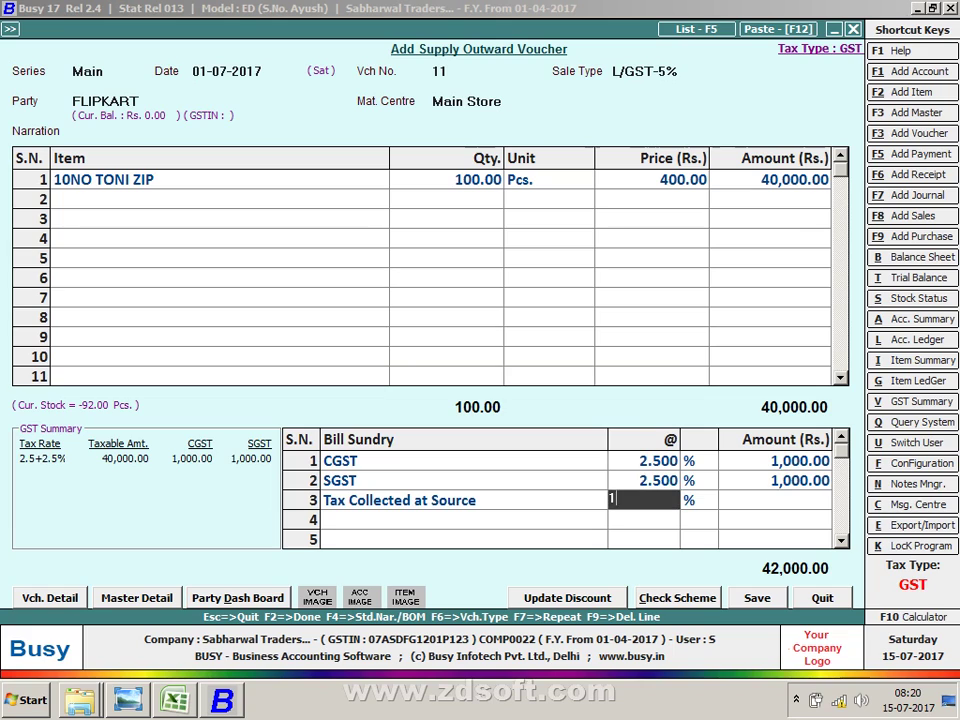
{"action": "key", "text": "Return"}
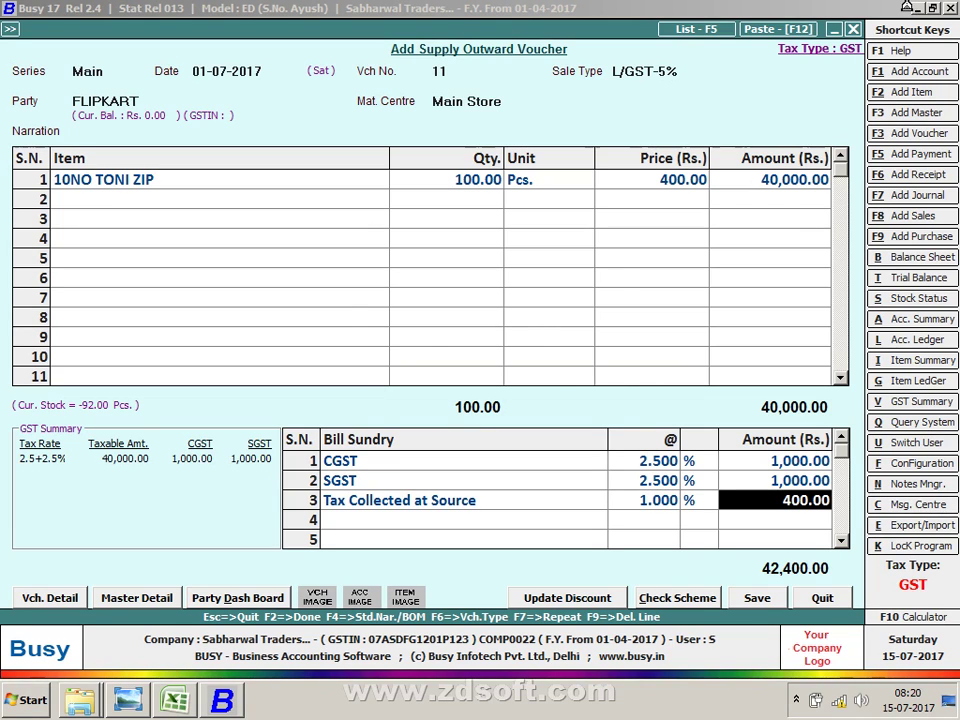
{"action": "key", "text": "F2"}
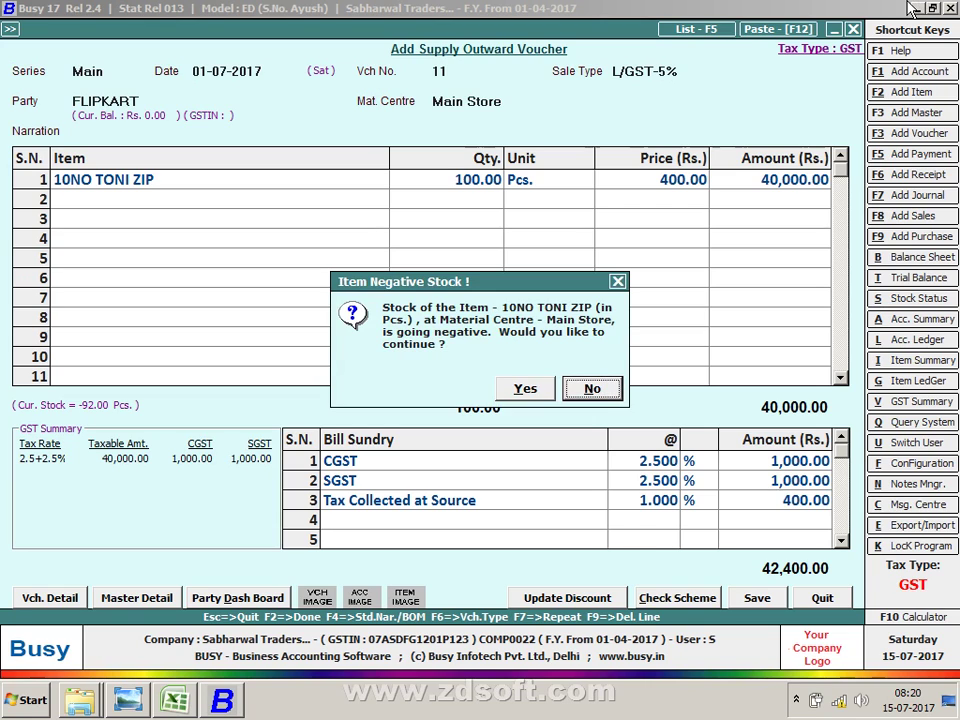
Step: Accept the 10NO TONI ZIP negative-stock warning and close TCS Details, keeping 400.00 TCS
{"action": "key", "text": "Left"}
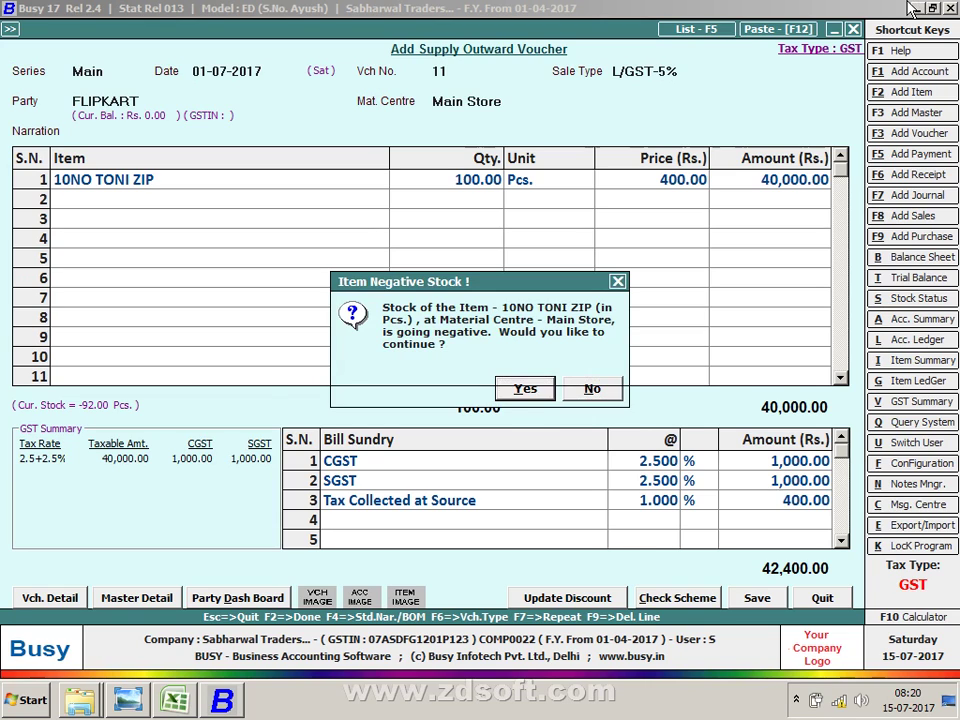
{"action": "key", "text": "Return"}
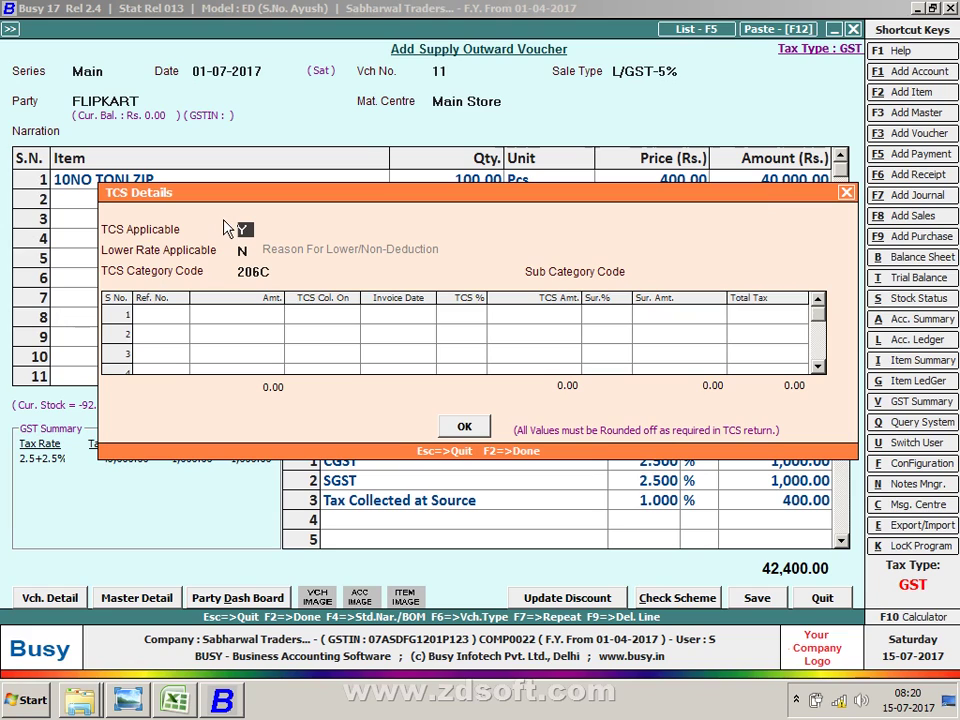
{"action": "key", "text": "Escape"}
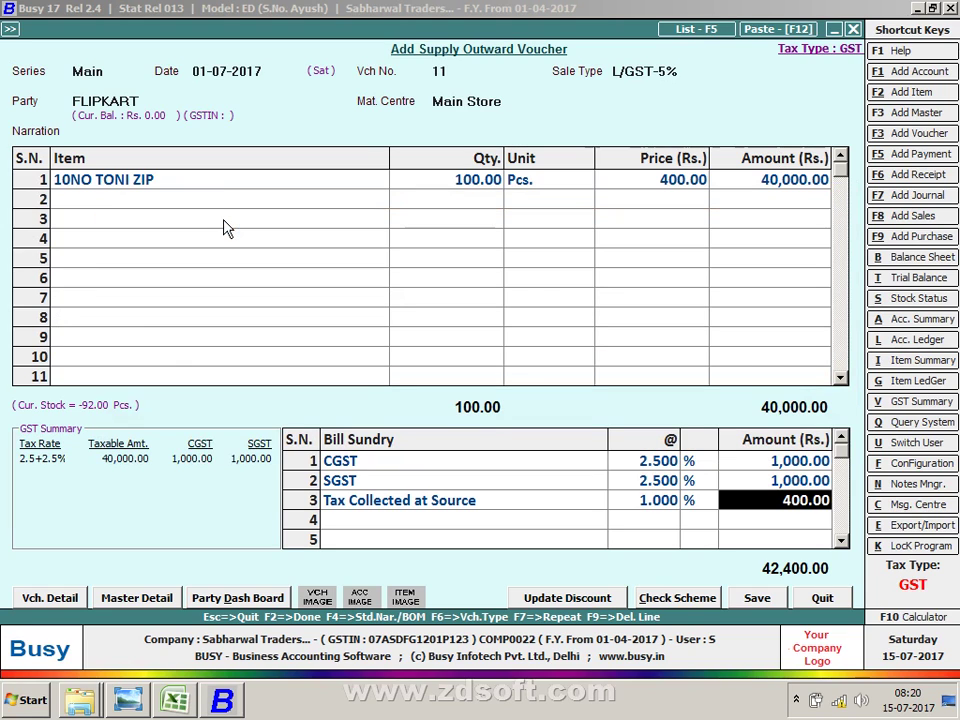
{"action": "key", "text": "Escape"}
{"action": "key", "text": "Escape"}
{"action": "key", "text": "Escape"}
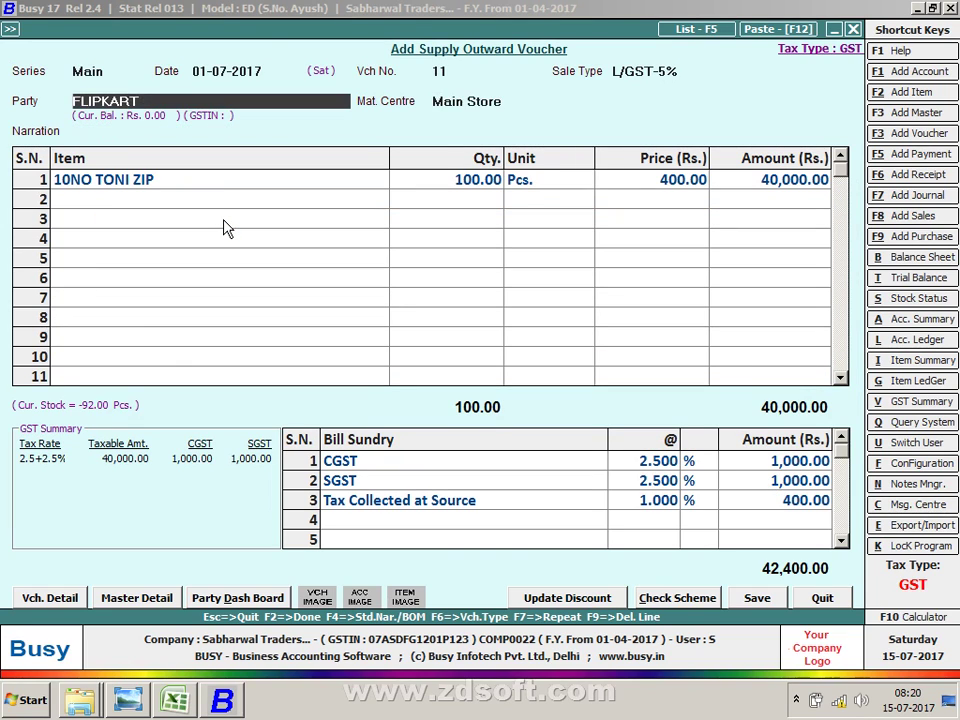
Step: Re-save the FLIPKART master with TCS Applicable Y as Domestic Company, skipping Salesman Details
{"action": "key", "text": "ctrl+Return"}
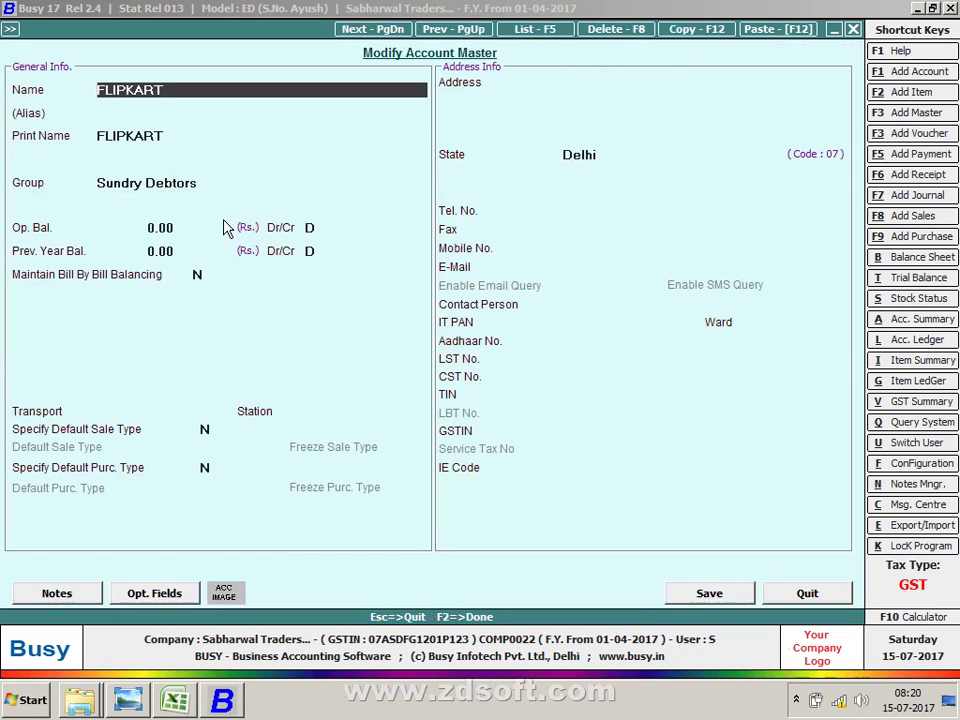
{"action": "key", "text": "Return"}
{"action": "key", "text": "Return"}
{"action": "key", "text": "Return"}
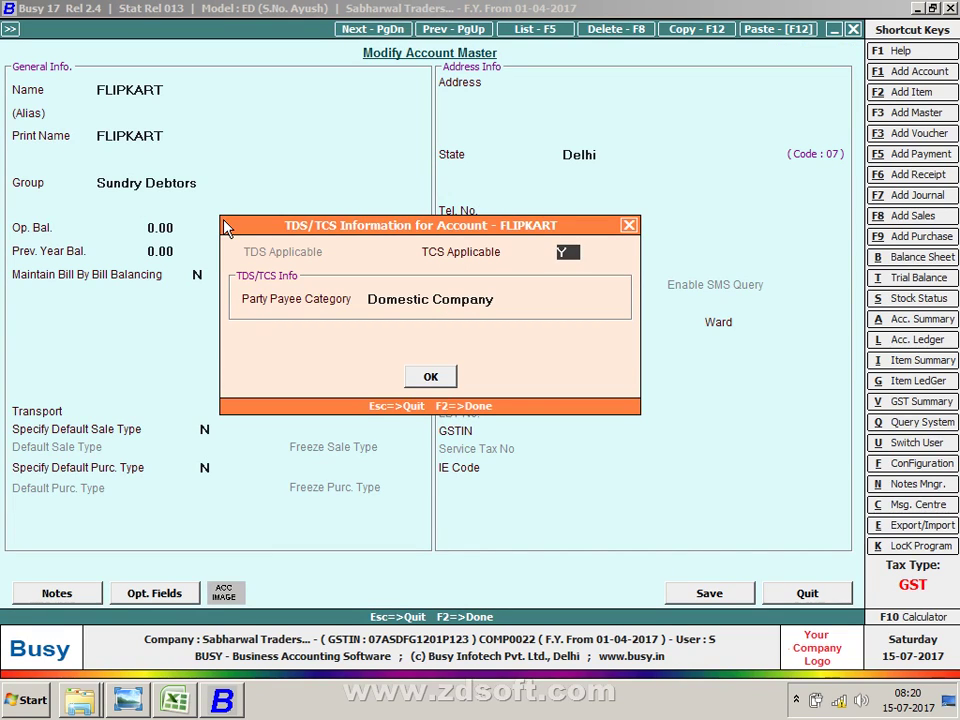
{"action": "key", "text": "F2"}
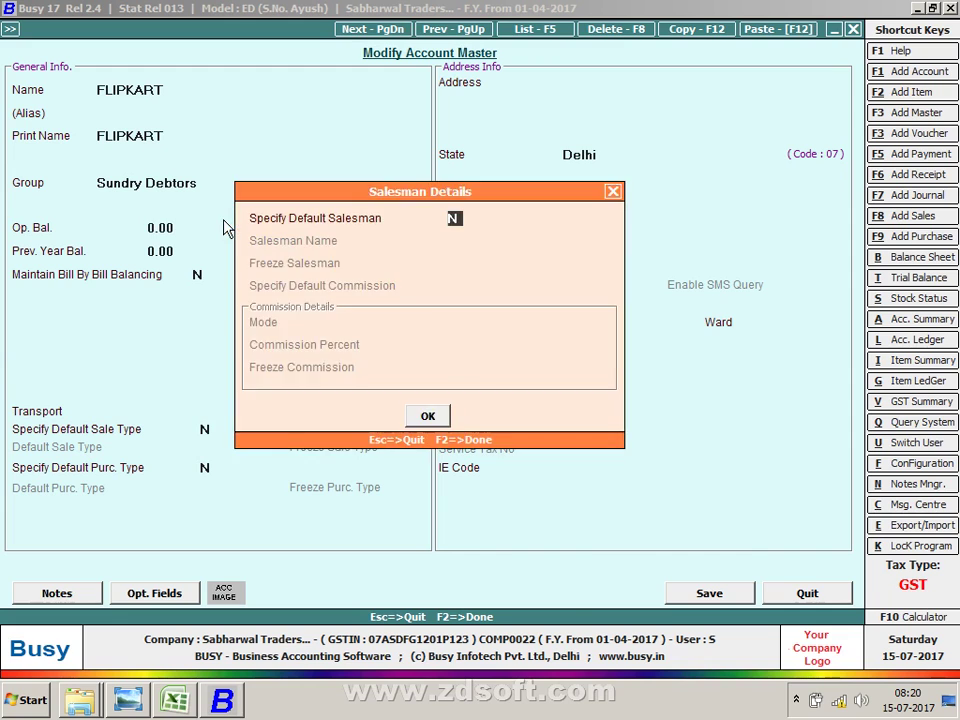
{"action": "key", "text": "F2"}
{"action": "key", "text": "Return"}
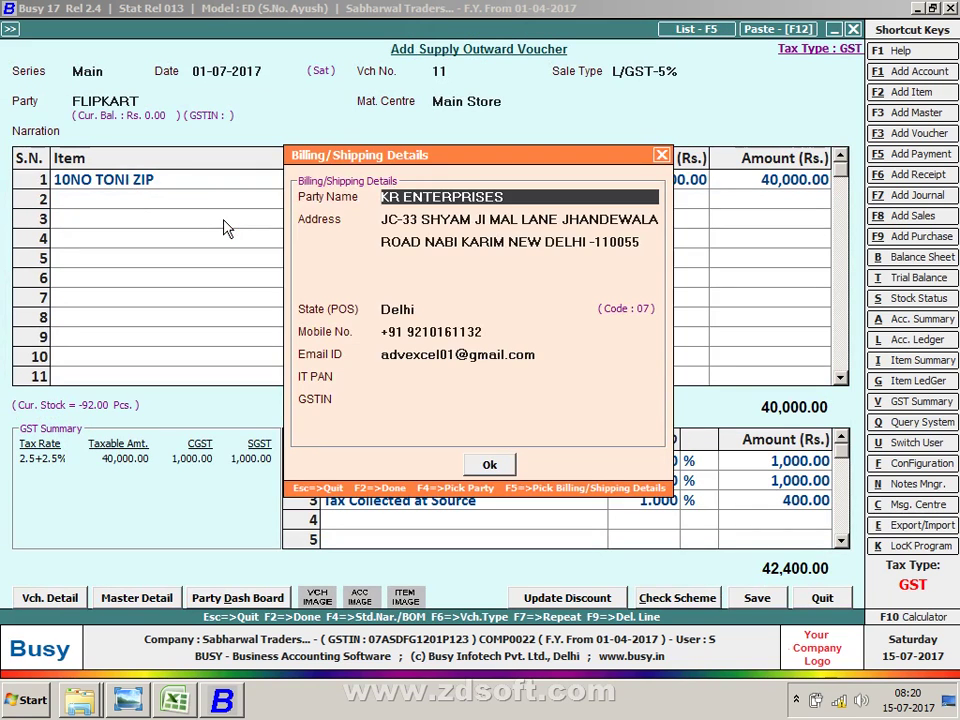
Step: Confirm the billing/shipping details and continue past the negative-stock warning
{"action": "key", "text": "Return"}
{"action": "key", "text": "F2"}
{"action": "key", "text": "Left"}
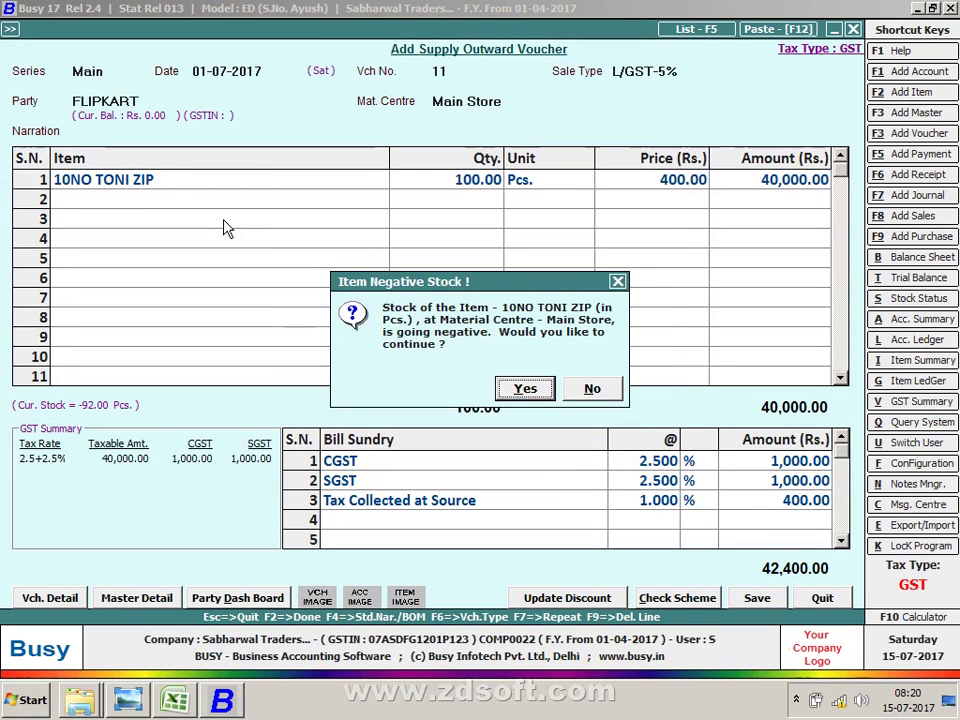
{"action": "key", "text": "Return"}
Step: Record TCS sub category E with reference TCS-1 (400.00 on 40,000.00) and save the voucher
{"action": "key", "text": "Return"}
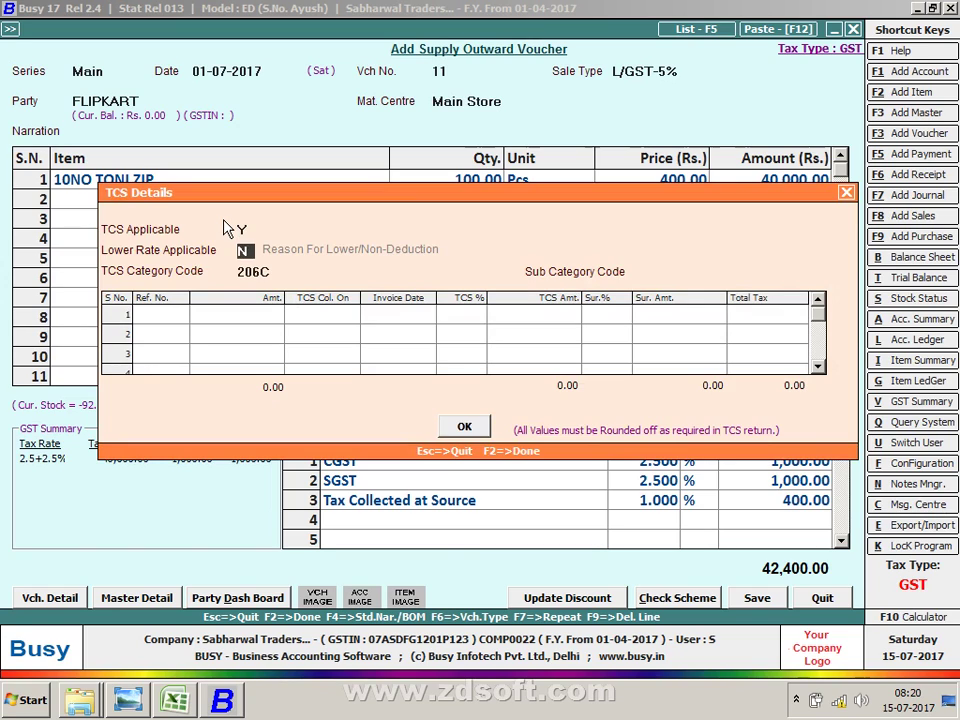
{"action": "key", "text": "Return"}
{"action": "key", "text": "Return"}
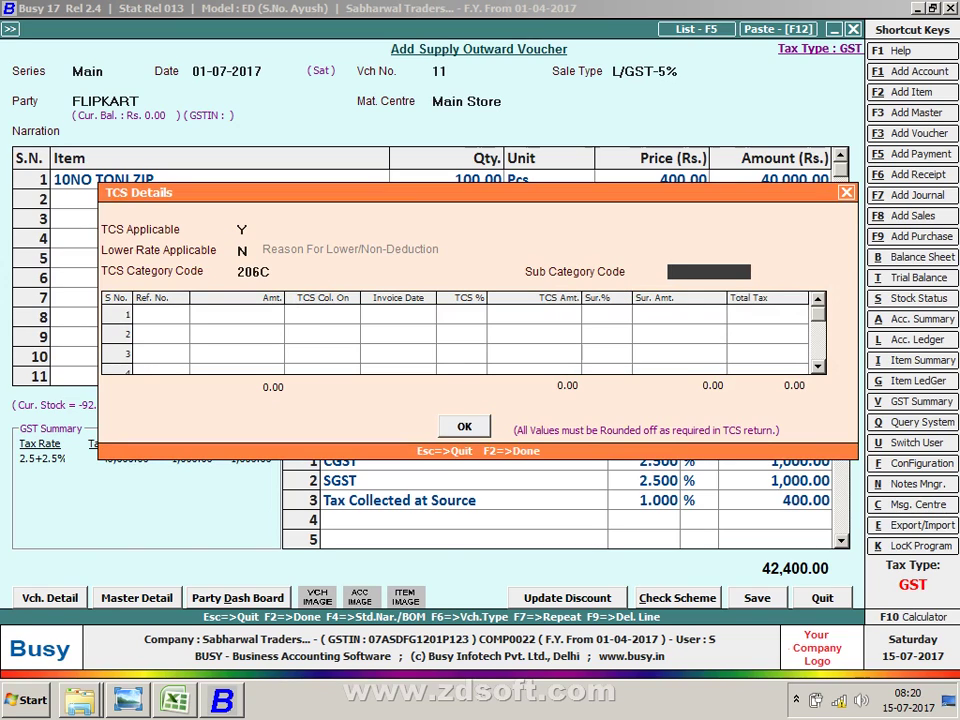
{"action": "type", "text": "E"}
{"action": "key", "text": "Return"}
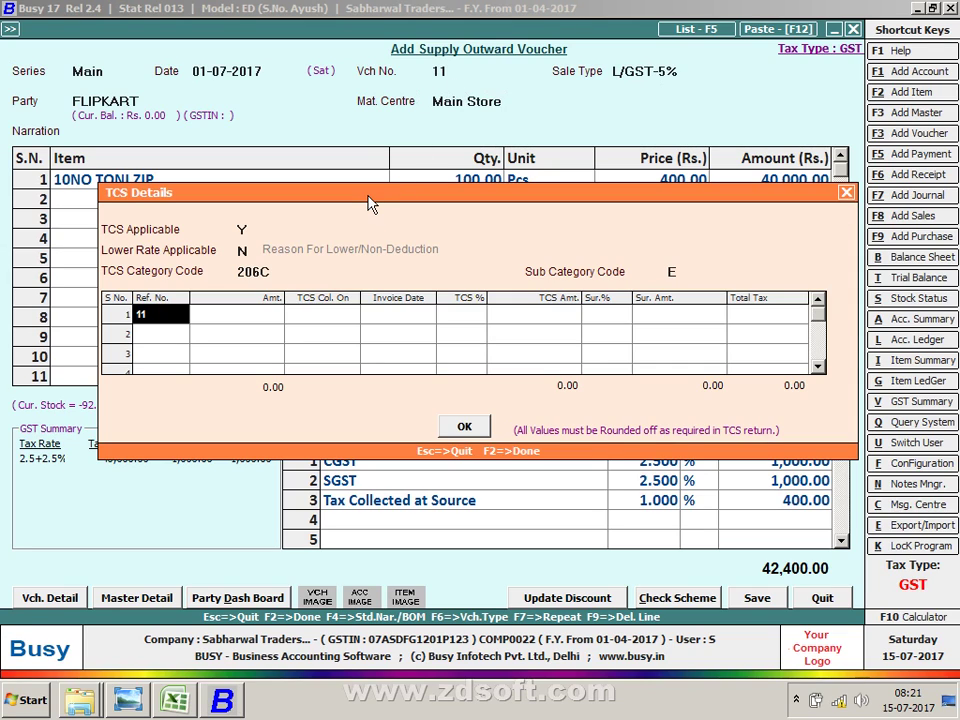
{"action": "key", "text": "BackSpace"}
{"action": "key", "text": "BackSpace"}
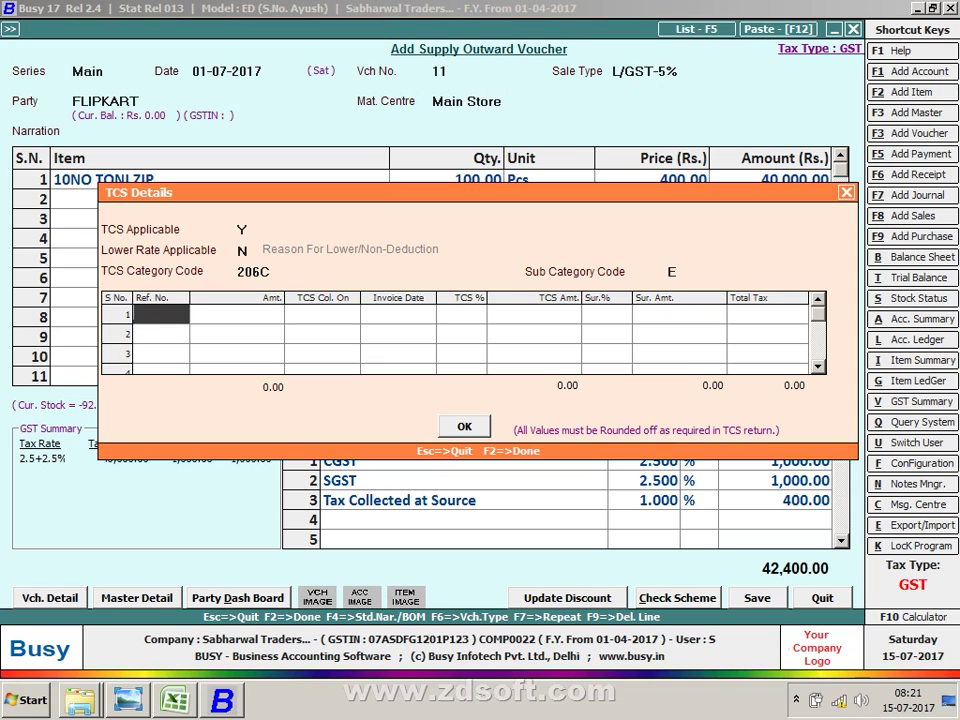
{"action": "type", "text": "TCS-1"}
{"action": "key", "text": "Return"}
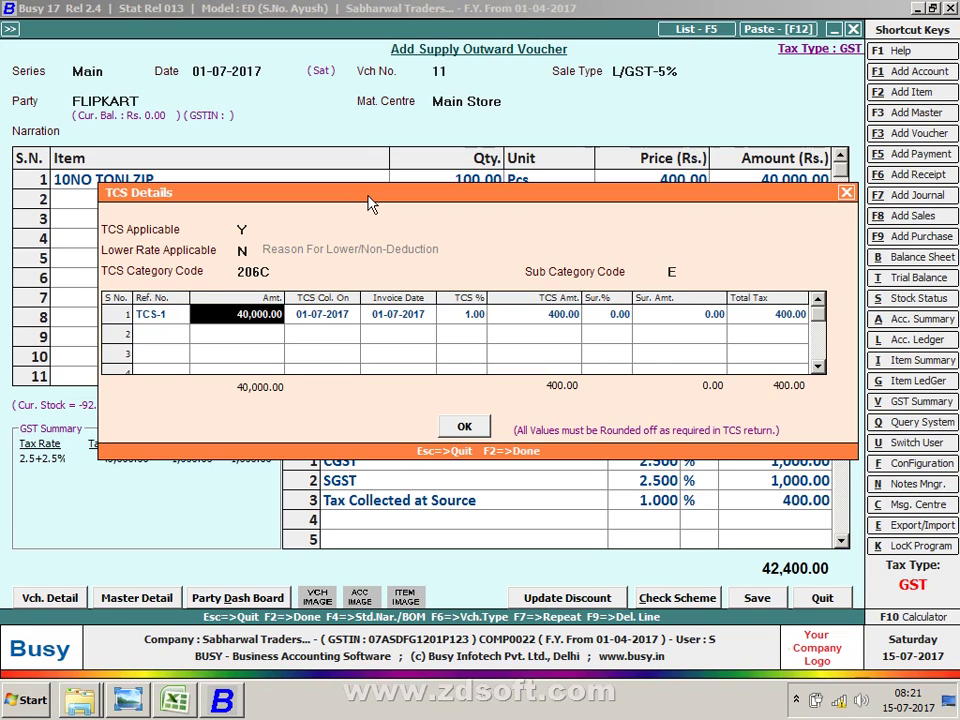
{"action": "key", "text": "F2"}
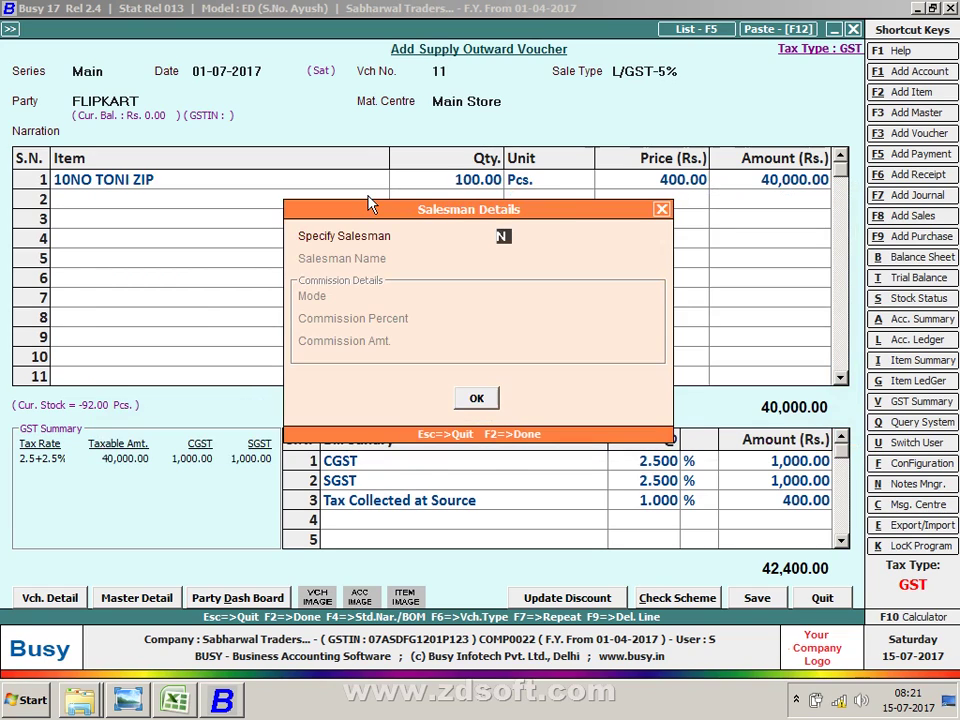
{"action": "key", "text": "Return"}
{"action": "key", "text": "Return"}
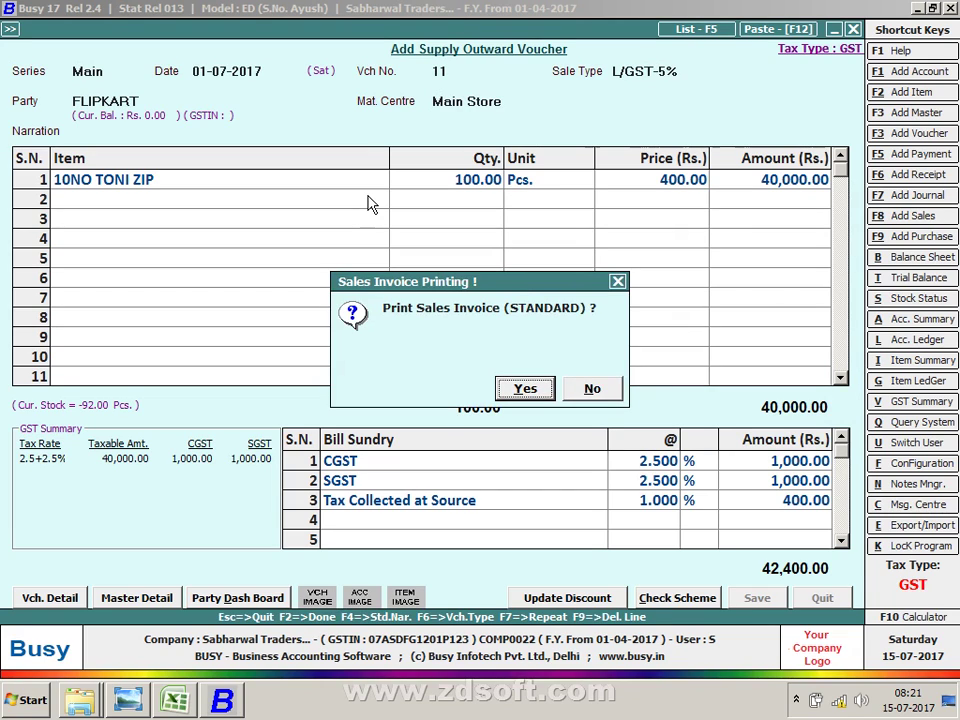
Step: Decline printing the sales invoice and start adding a new payment voucher
{"action": "key", "text": "Right"}
{"action": "key", "text": "Return"}
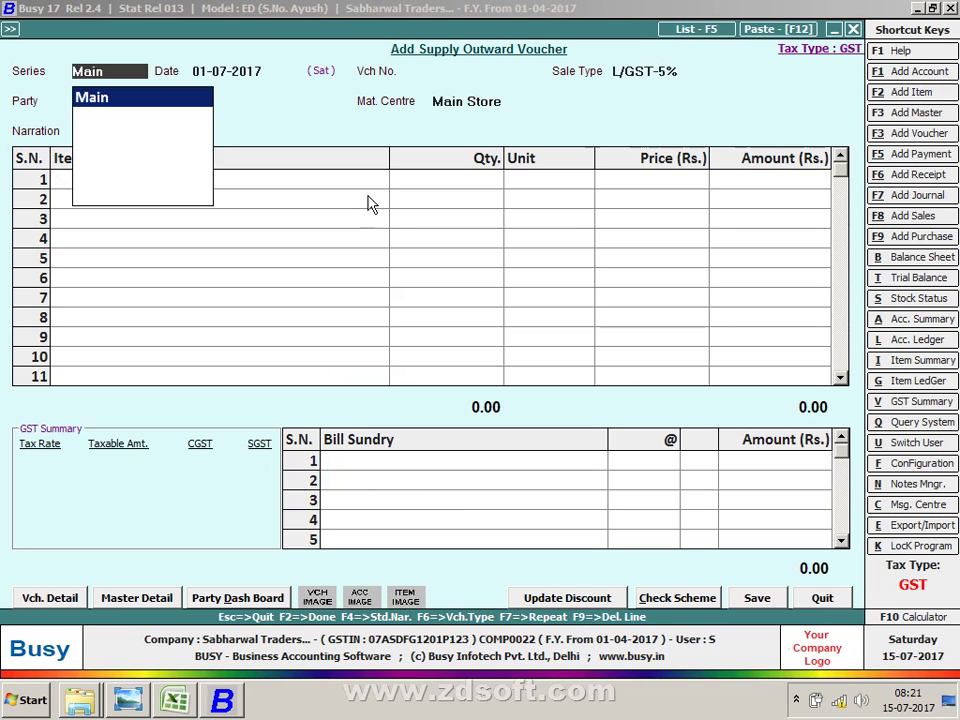
{"action": "key", "text": "Escape"}
{"action": "key", "text": "Escape"}
{"action": "key", "text": "Down"}
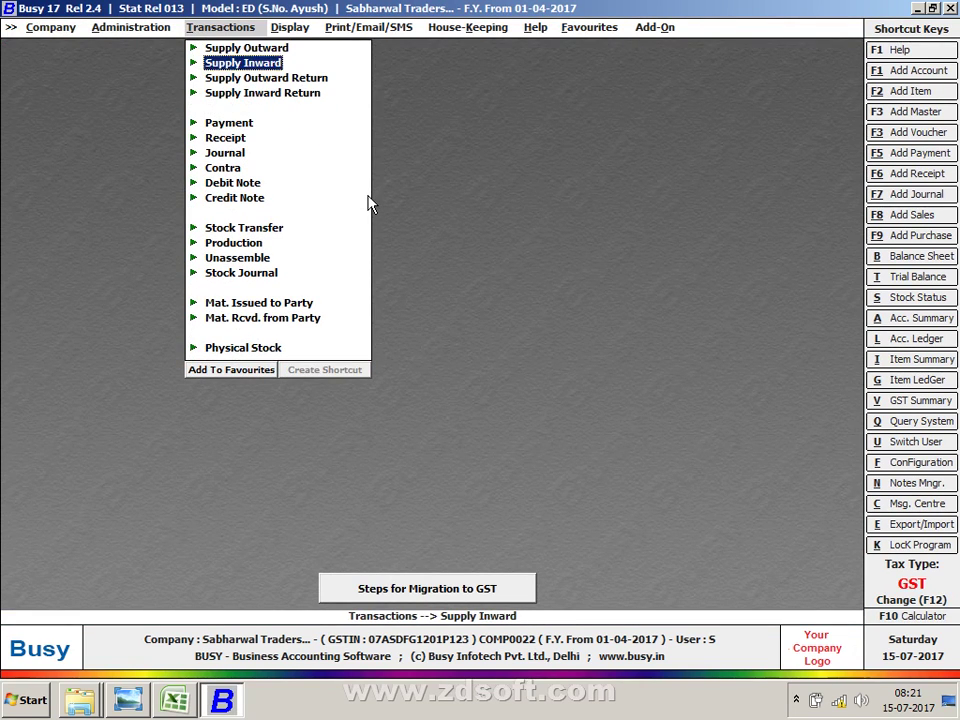
{"action": "key", "text": "Down"}
{"action": "key", "text": "Down"}
{"action": "key", "text": "Down"}
{"action": "key", "text": "Return"}
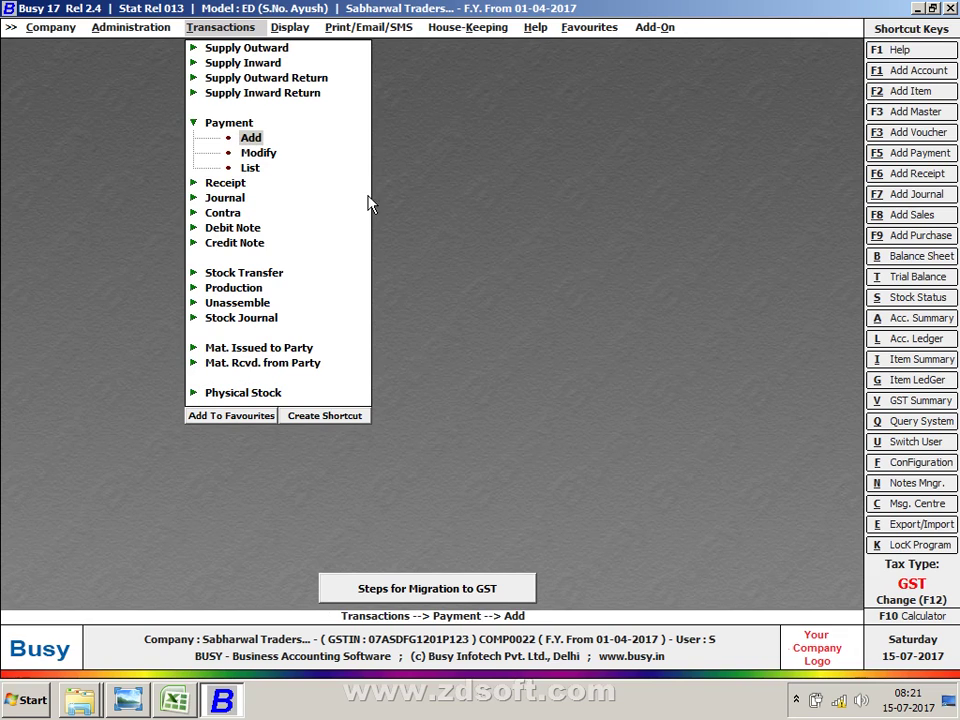
{"action": "key", "text": "Return"}
Step: Date the voucher 18-08-2017, debit TCS 800.00 and credit Cash, skipping narration
{"action": "key", "text": "Return"}
{"action": "type", "text": "18-8"}
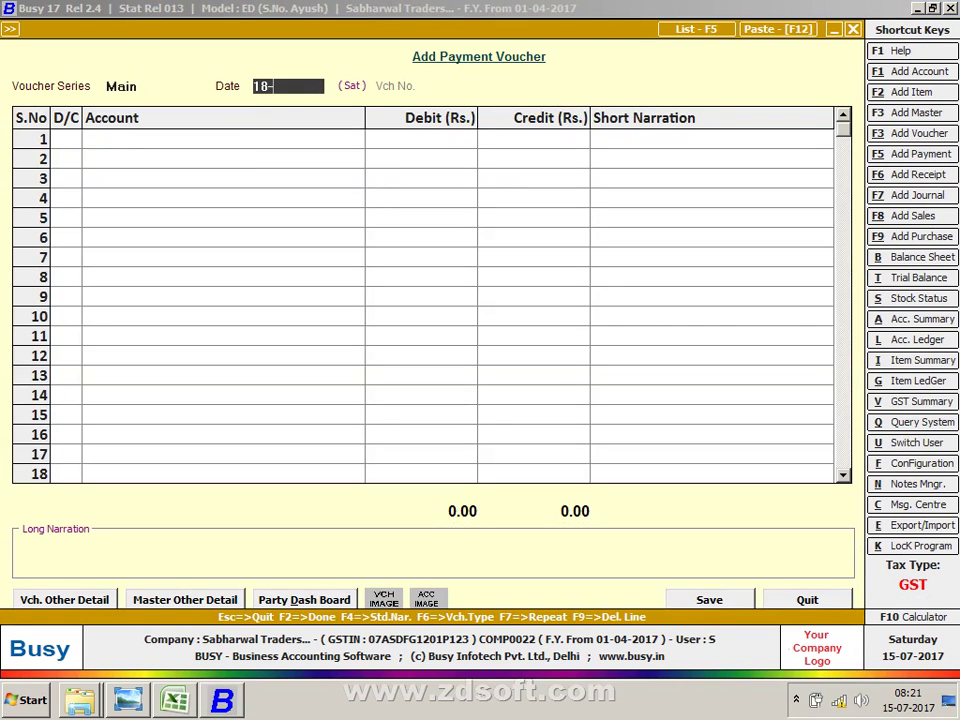
{"action": "key", "text": "Return"}
{"action": "key", "text": "Return"}
{"action": "type", "text": "TC"}
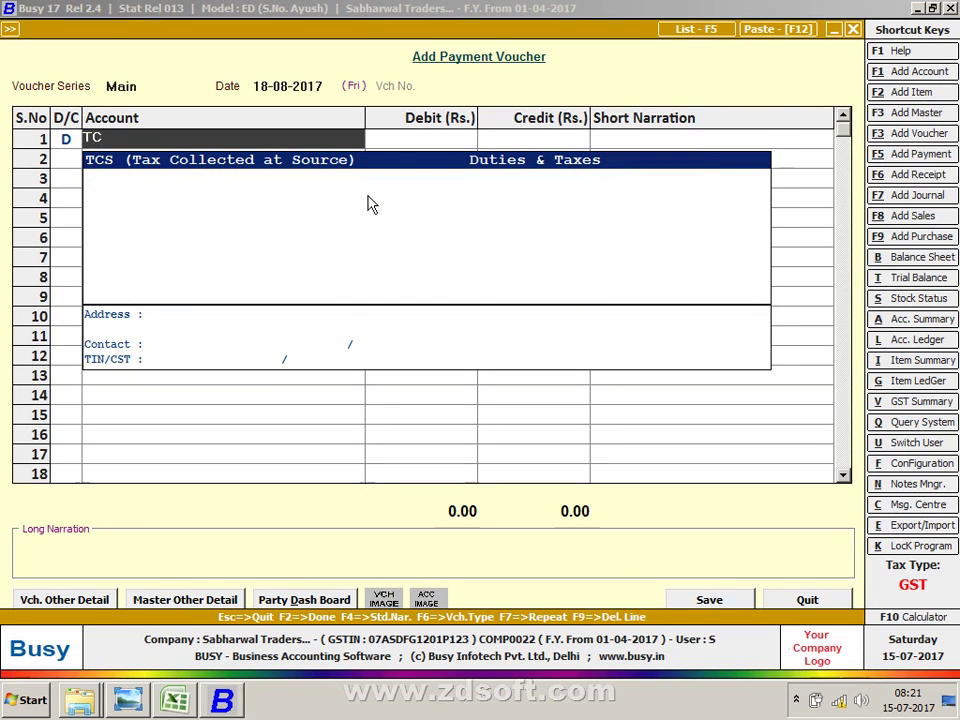
{"action": "key", "text": "Return"}
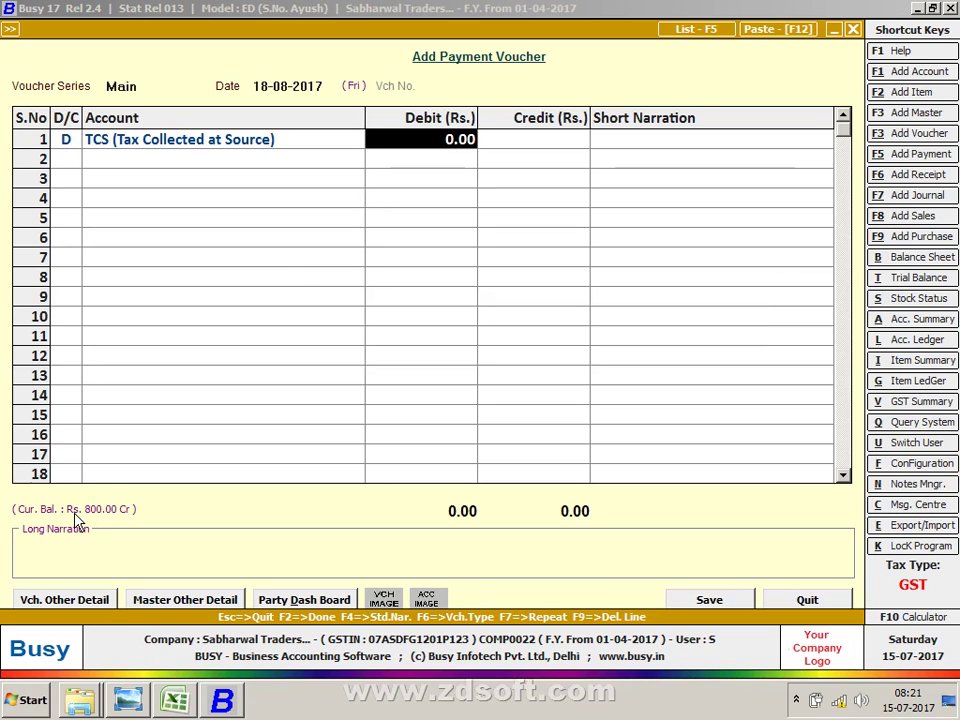
{"action": "type", "text": "8000"}
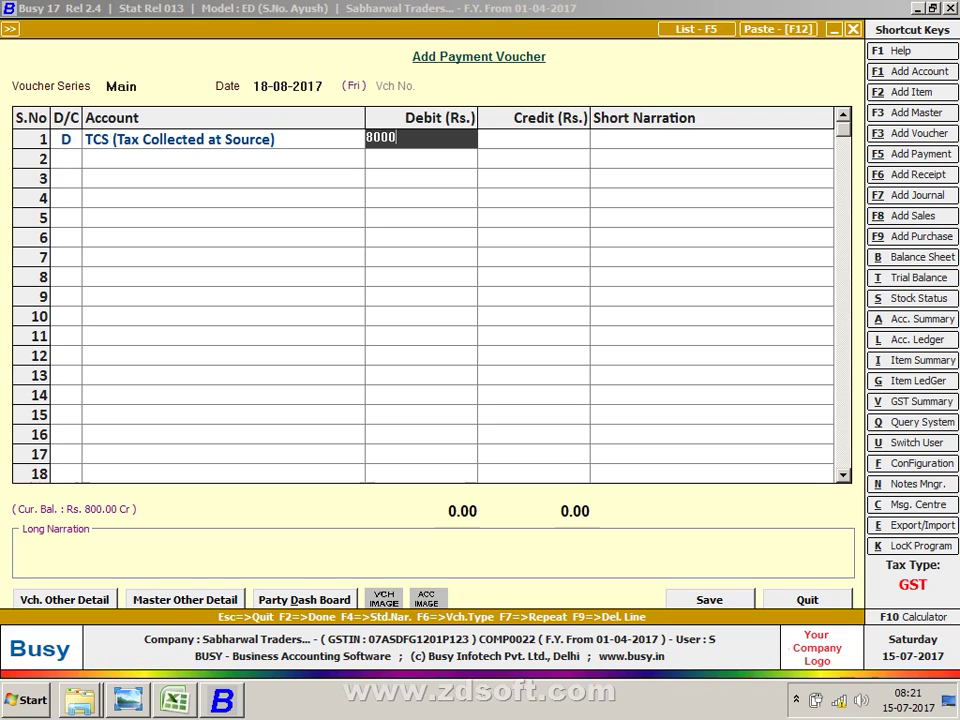
{"action": "key", "text": "BackSpace"}
{"action": "key", "text": "Return"}
{"action": "key", "text": "Return"}
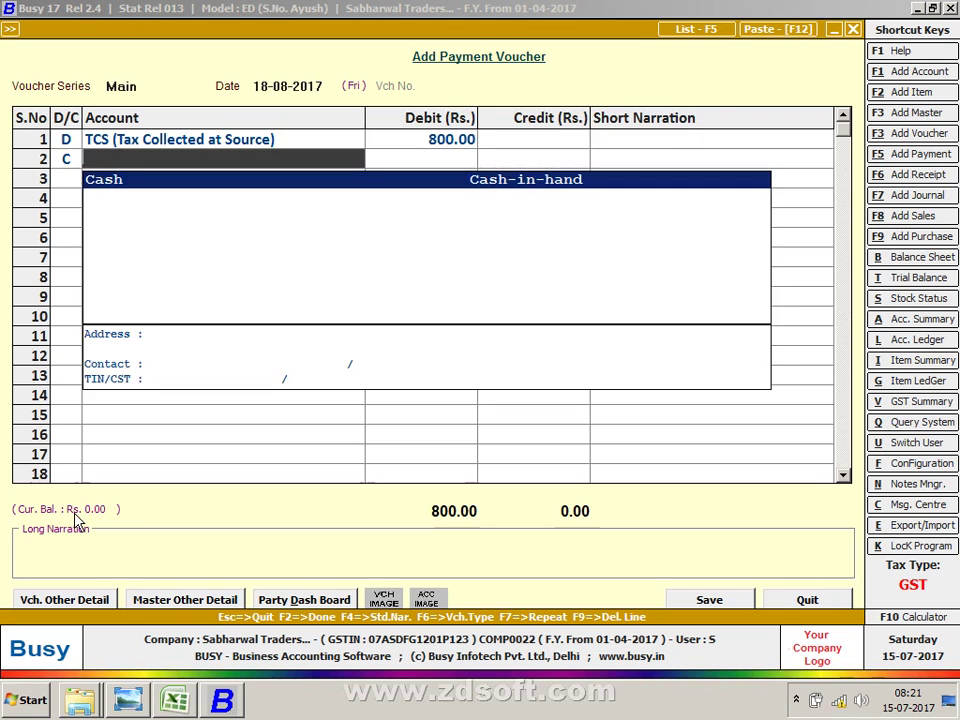
{"action": "key", "text": "Return"}
{"action": "key", "text": "Return"}
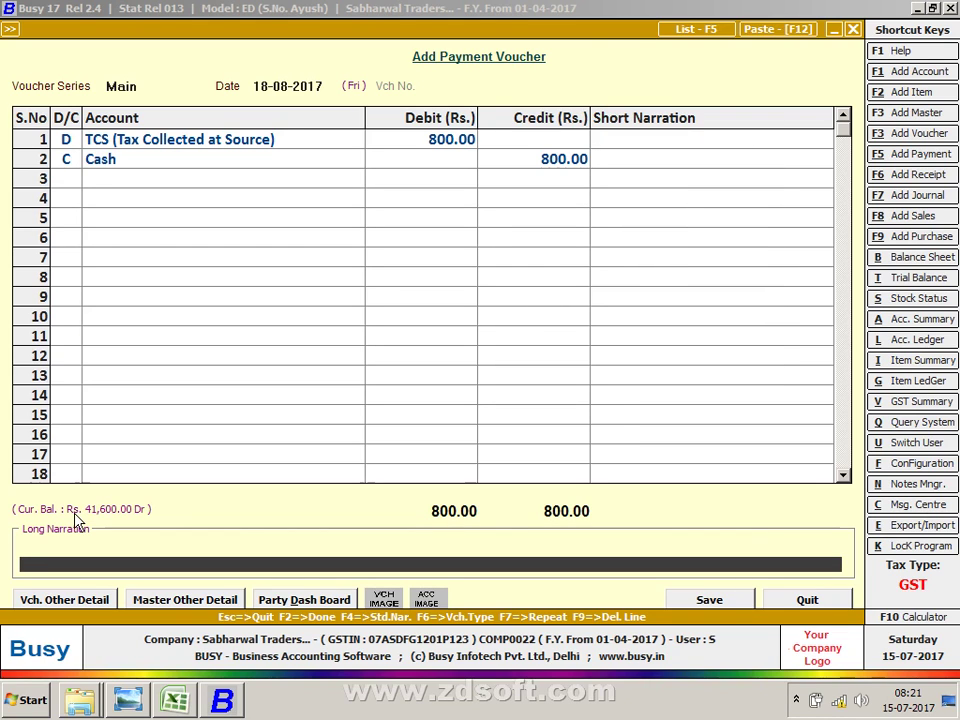
{"action": "key", "text": "Return"}
{"action": "key", "text": "Return"}
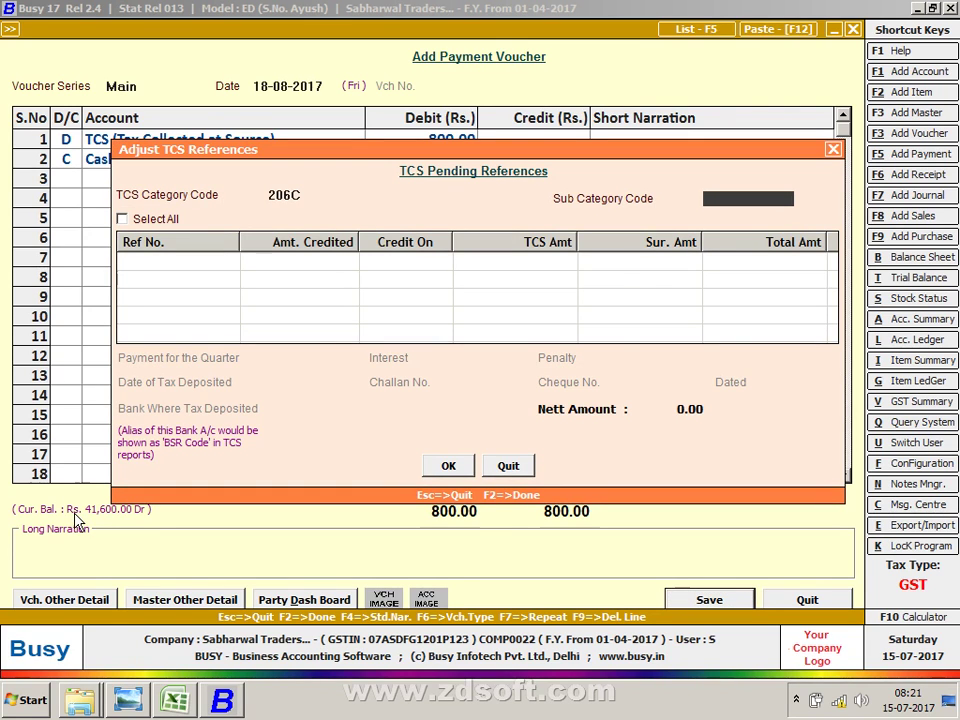
Step: Enter sub category E, tick pending reference TCS-1 and choose the first quarter
{"action": "key", "text": "Return"}
{"action": "key", "text": "Return"}
{"action": "type", "text": "E"}
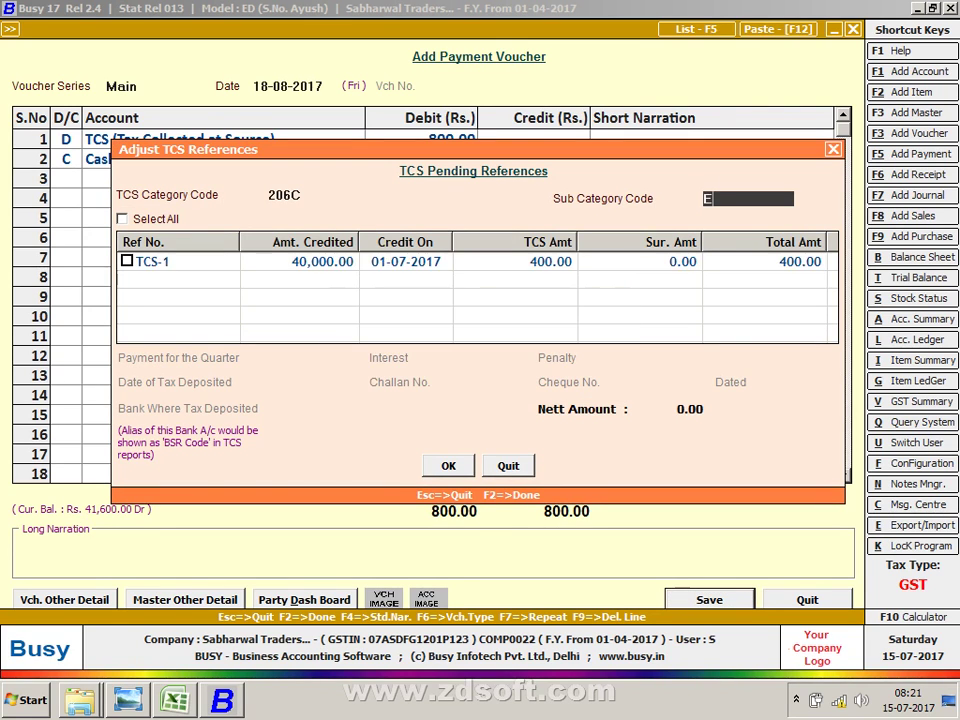
{"action": "key", "text": "Return"}
{"action": "left_click", "coordinate": [153, 261]}
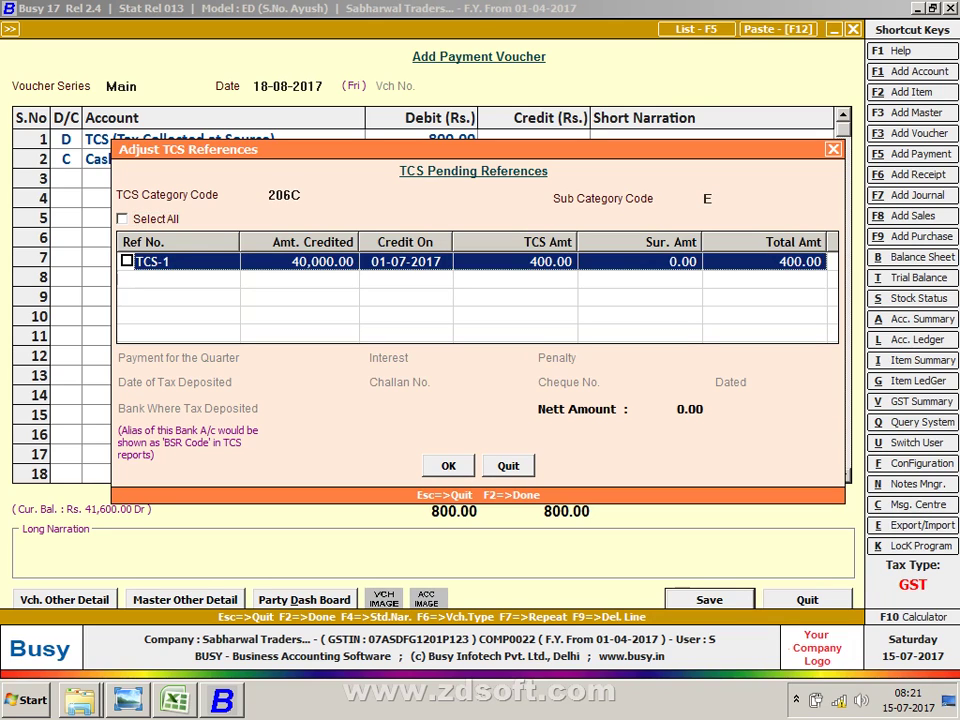
{"action": "key", "text": "space"}
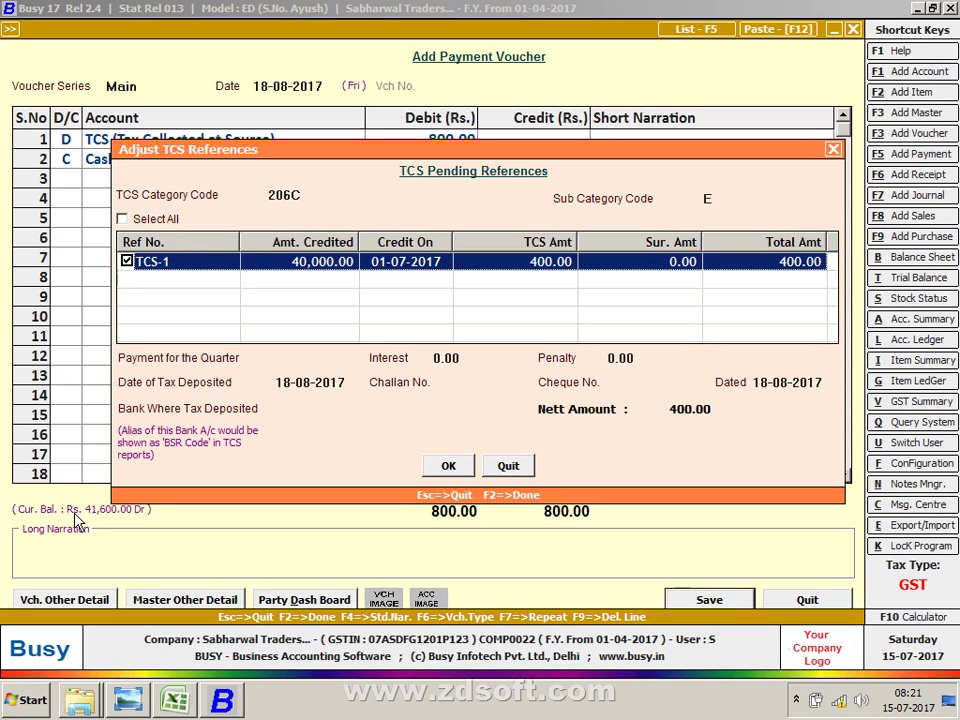
{"action": "key", "text": "Return"}
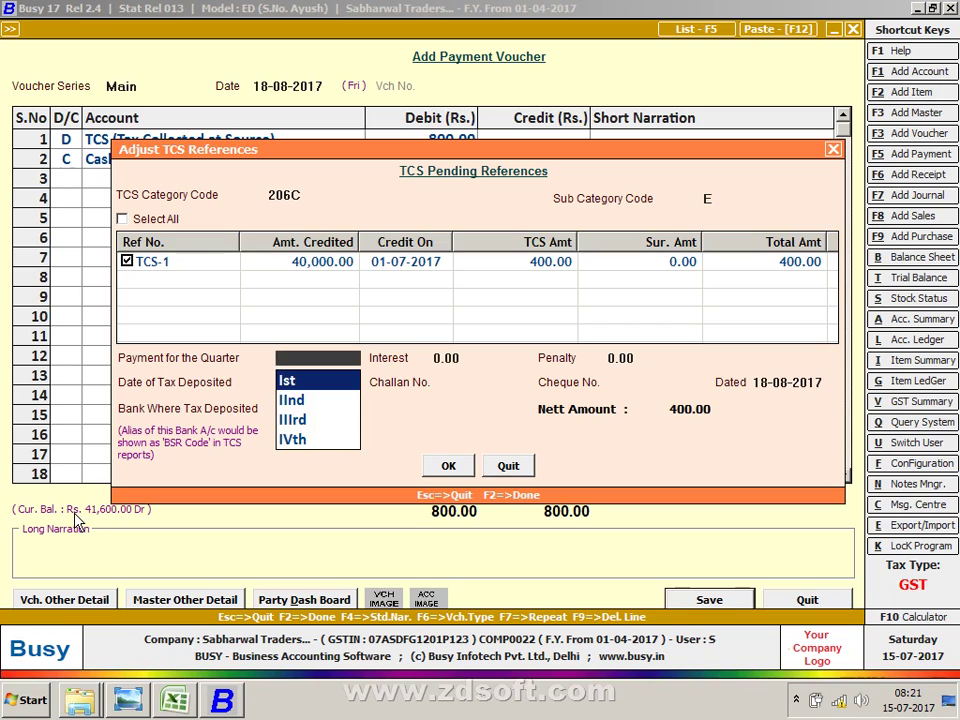
{"action": "key", "text": "Return"}
{"action": "key", "text": "Return"}
{"action": "key", "text": "Return"}
{"action": "key", "text": "Return"}
{"action": "key", "text": "Return"}
{"action": "key", "text": "Return"}
{"action": "key", "text": "Return"}
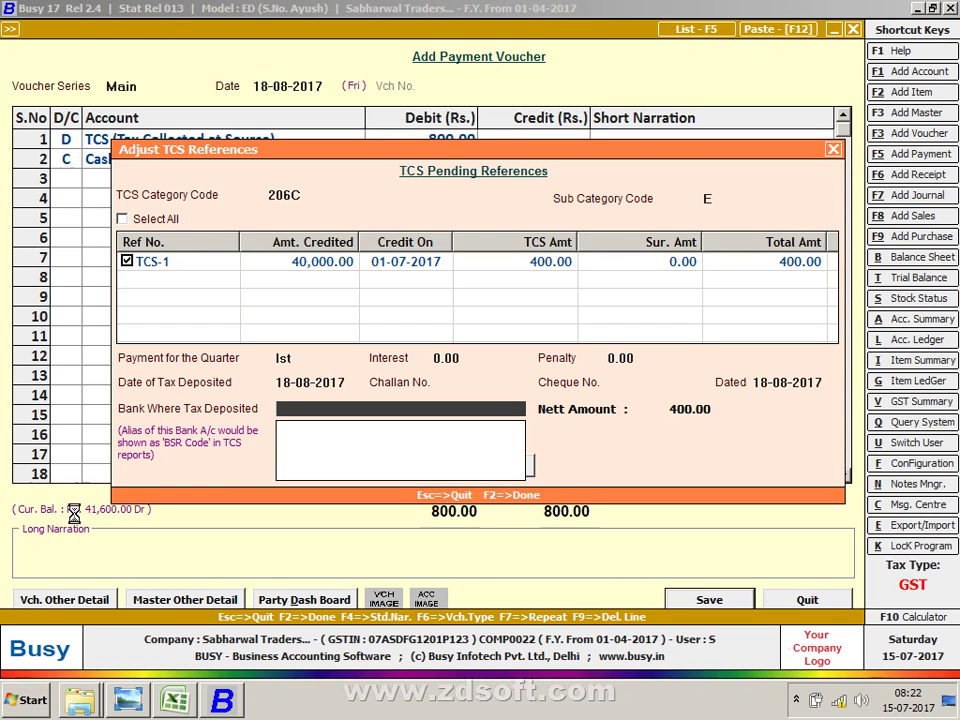
Step: Create a PNB BANK account under Bank Accounts as the deposit bank
{"action": "type", "text": "PNB"}
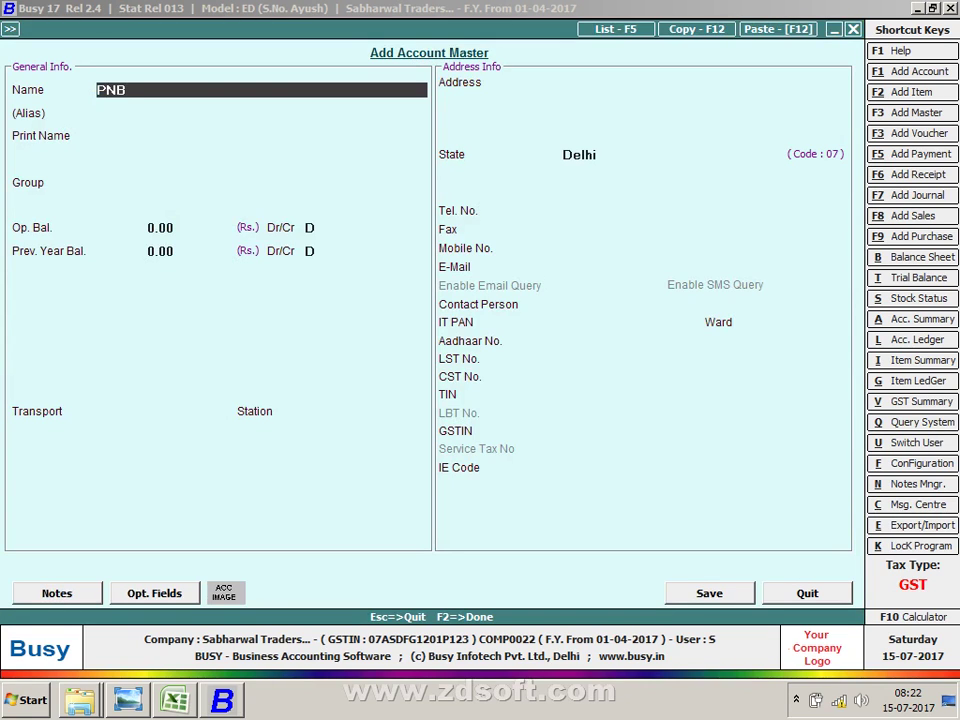
{"action": "type", "text": " BANK"}
{"action": "key", "text": "Return"}
{"action": "key", "text": "Return"}
{"action": "key", "text": "Return"}
{"action": "type", "text": "B"}
{"action": "key", "text": "Return"}
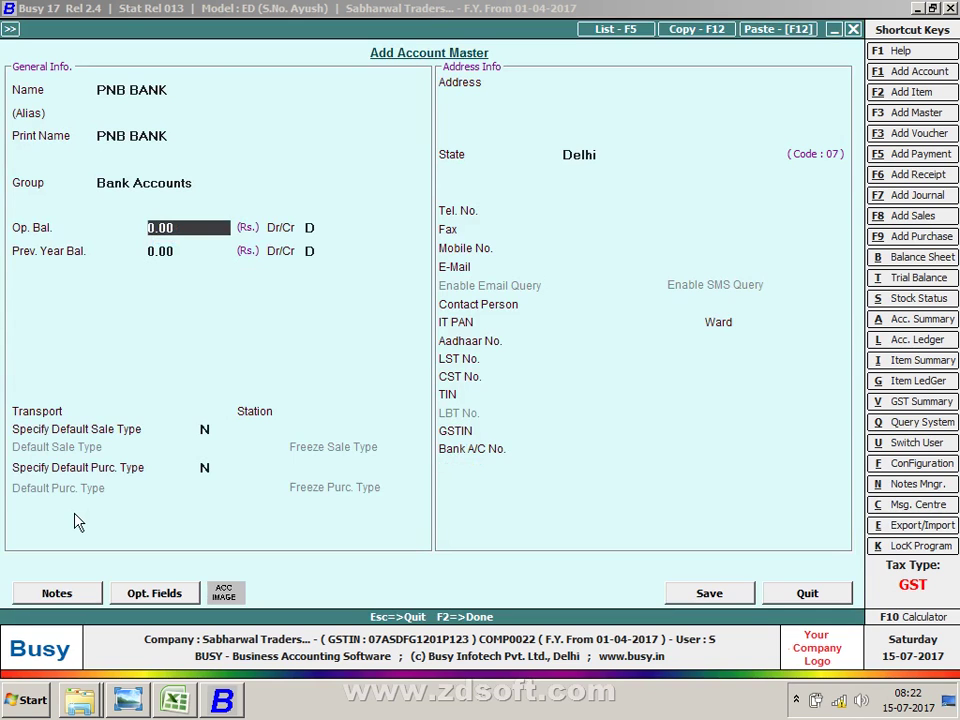
{"action": "key", "text": "F2"}
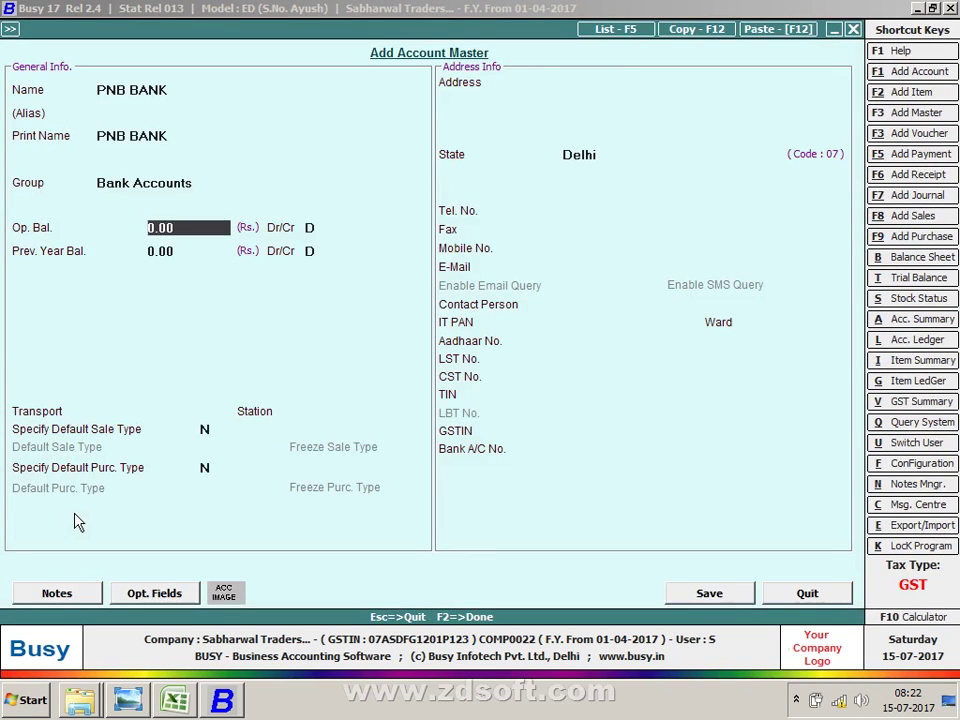
{"action": "key", "text": "F2"}
{"action": "key", "text": "Return"}
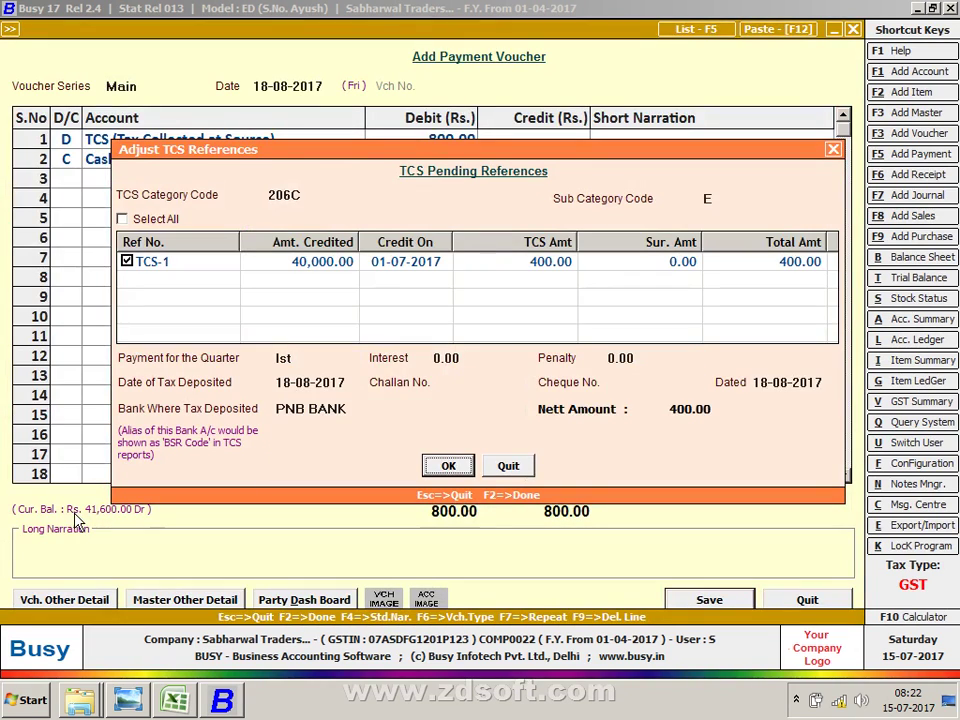
Step: Accept the TCS deposit details, decline the amount mismatch, and return to the debit amount
{"action": "key", "text": "F2"}
{"action": "key", "text": "Return"}
{"action": "key", "text": "F2"}
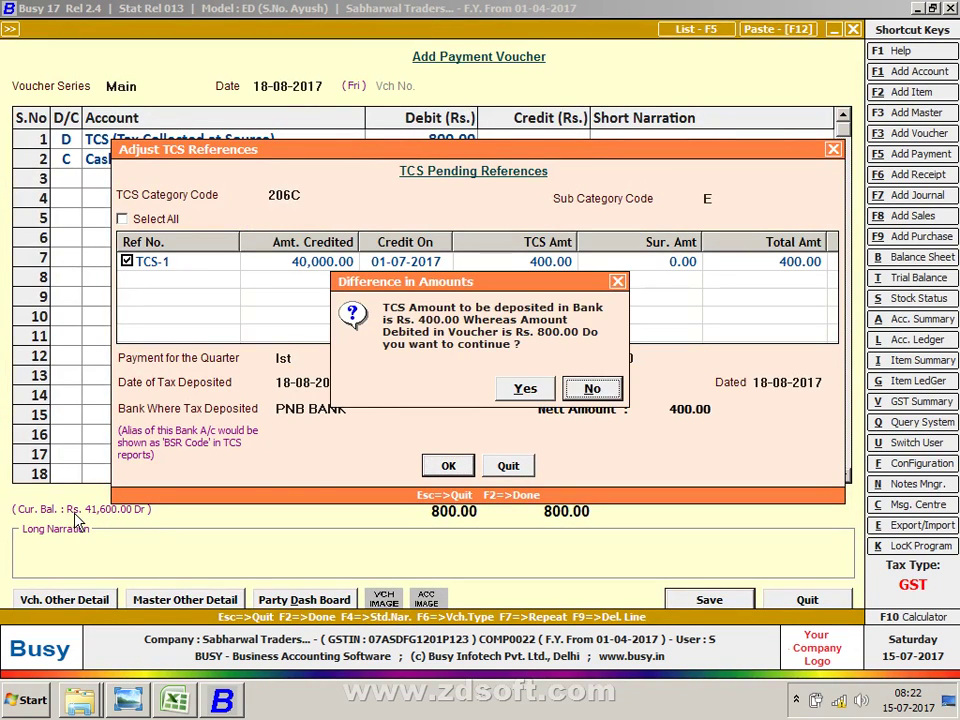
{"action": "key", "text": "Return"}
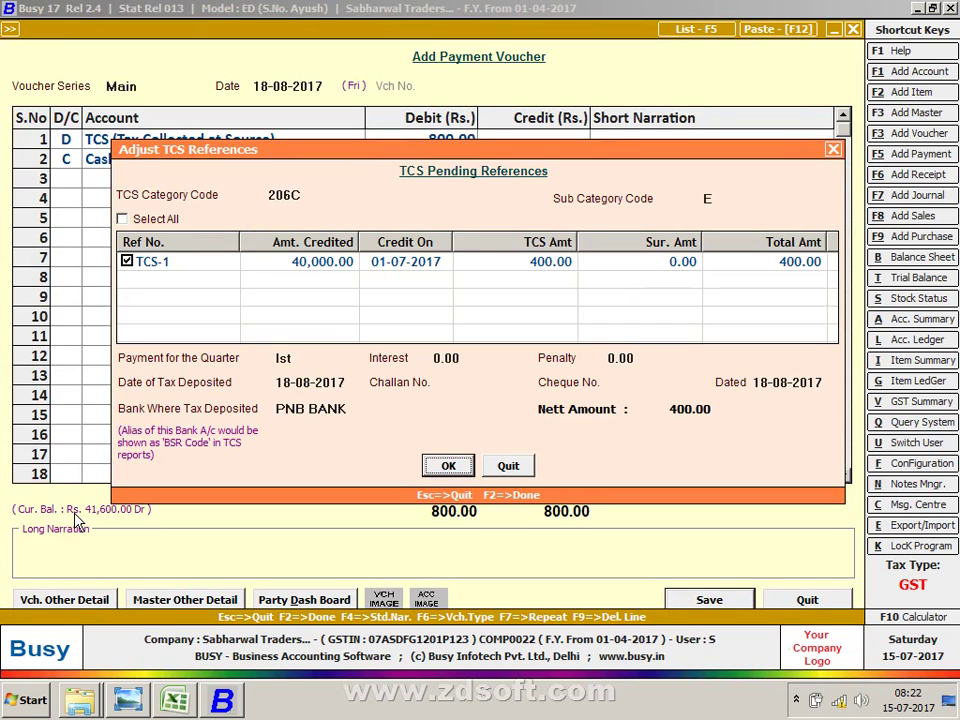
{"action": "key", "text": "Return"}
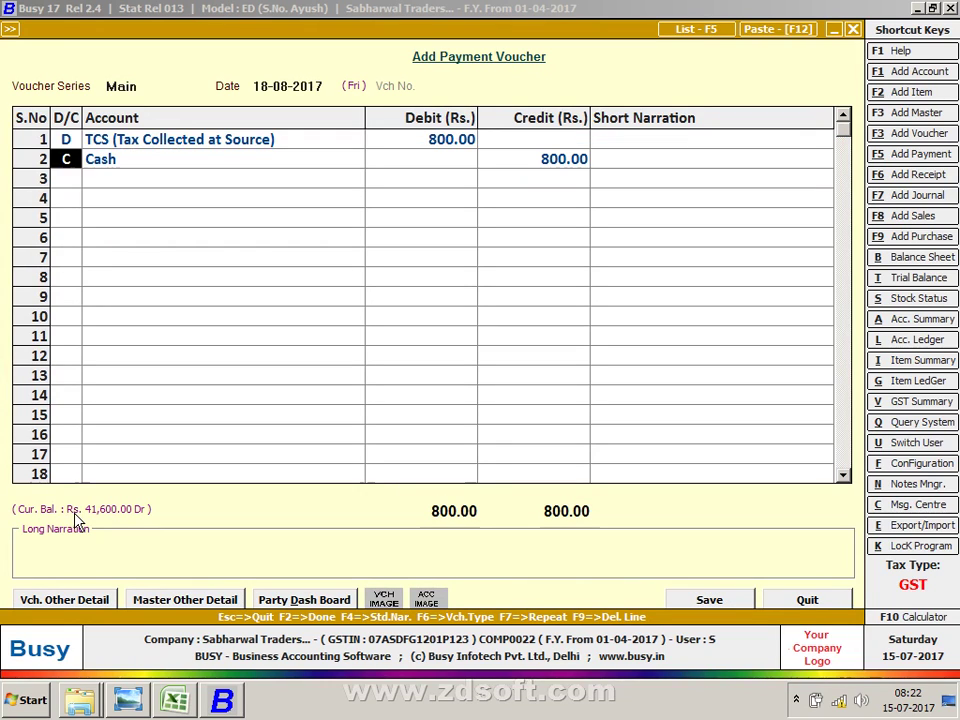
{"action": "key", "text": "Return"}
Step: Change the TCS debit to 400 and re-tick TCS-1 for the Ist quarter
{"action": "type", "text": "400"}
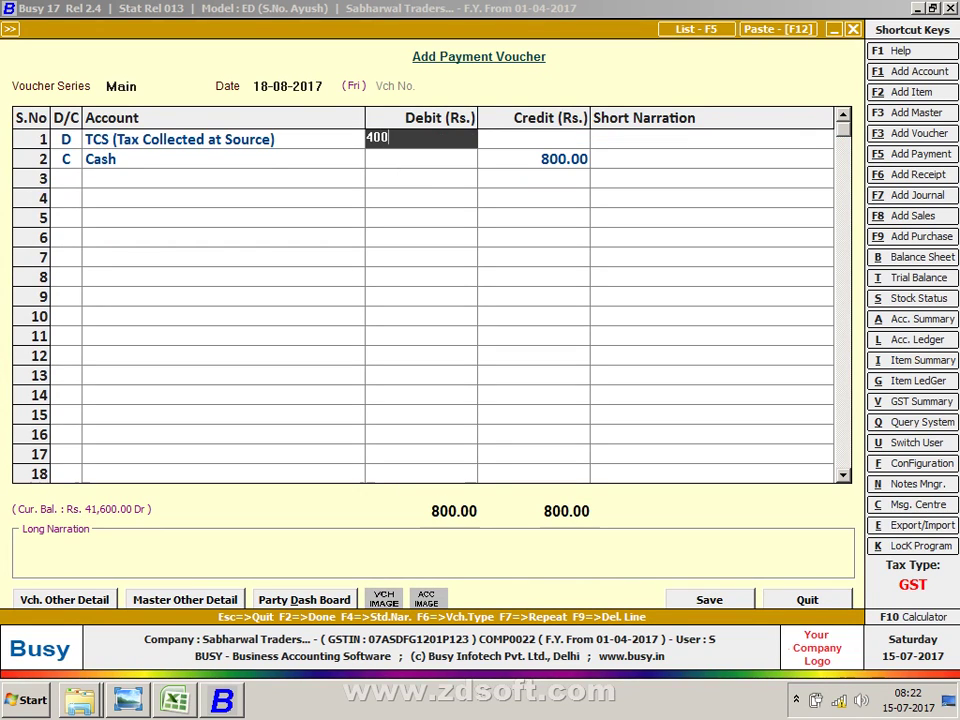
{"action": "key", "text": "Return"}
{"action": "key", "text": "Return"}
{"action": "key", "text": "Return"}
{"action": "key", "text": "Return"}
{"action": "key", "text": "Return"}
{"action": "key", "text": "Return"}
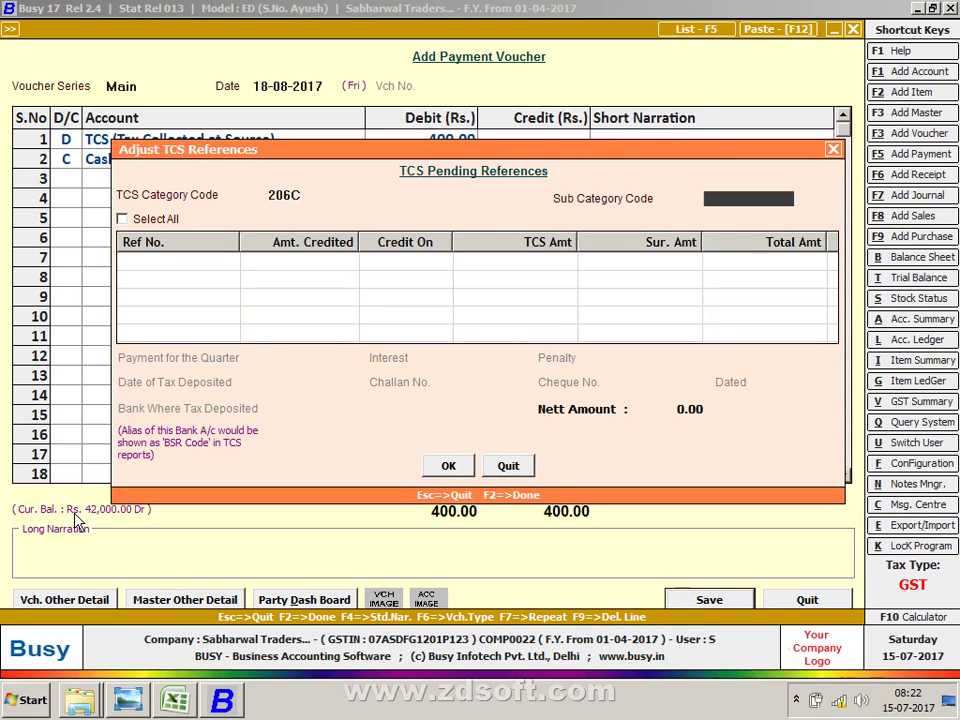
{"action": "key", "text": "space"}
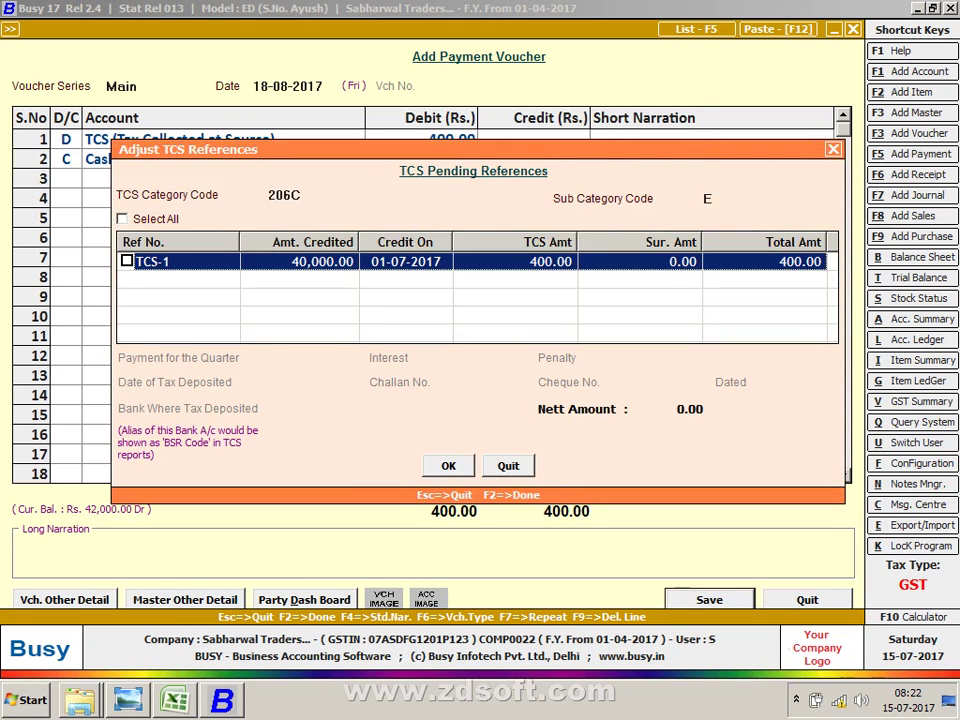
{"action": "key", "text": "Return"}
{"action": "key", "text": "Return"}
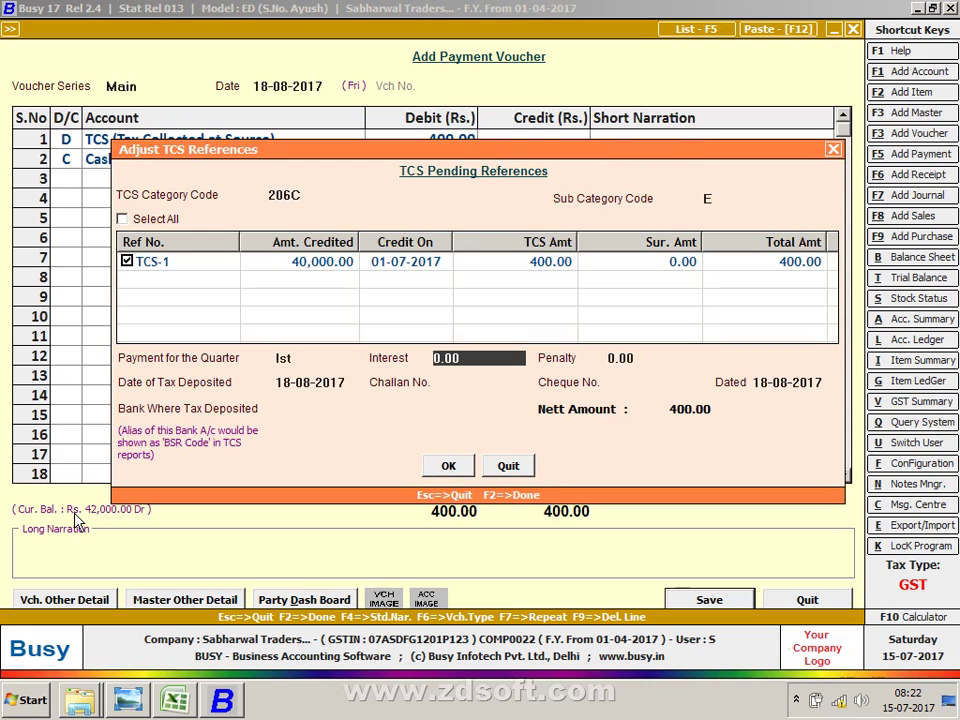
{"action": "key", "text": "Up"}
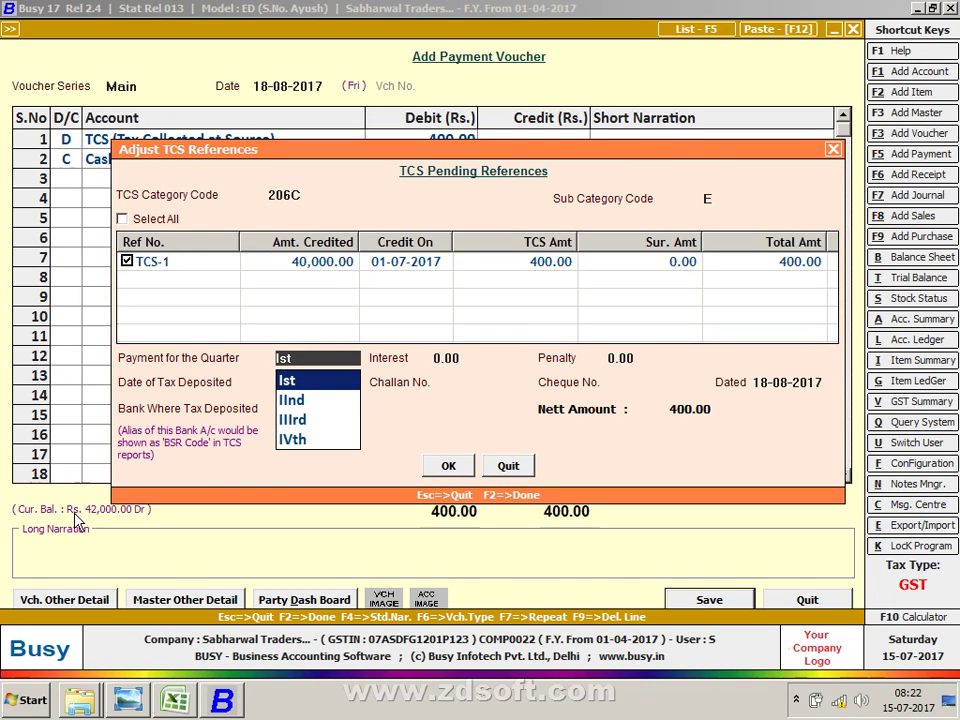
{"action": "key", "text": "Down"}
{"action": "key", "text": "Down"}
{"action": "key", "text": "Down"}
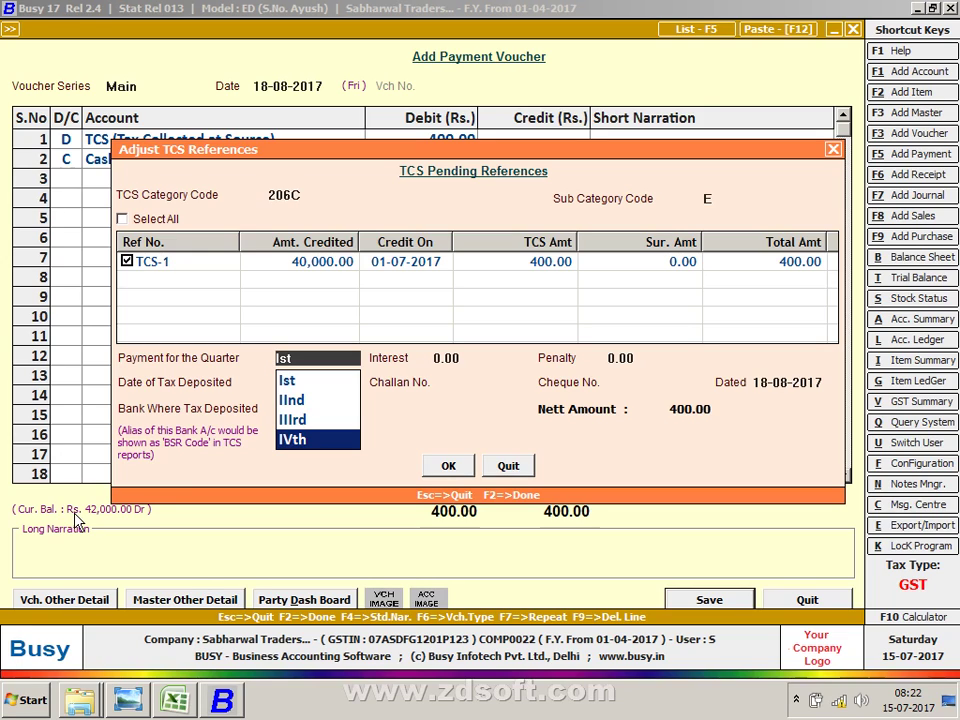
{"action": "key", "text": "Up"}
{"action": "key", "text": "Up"}
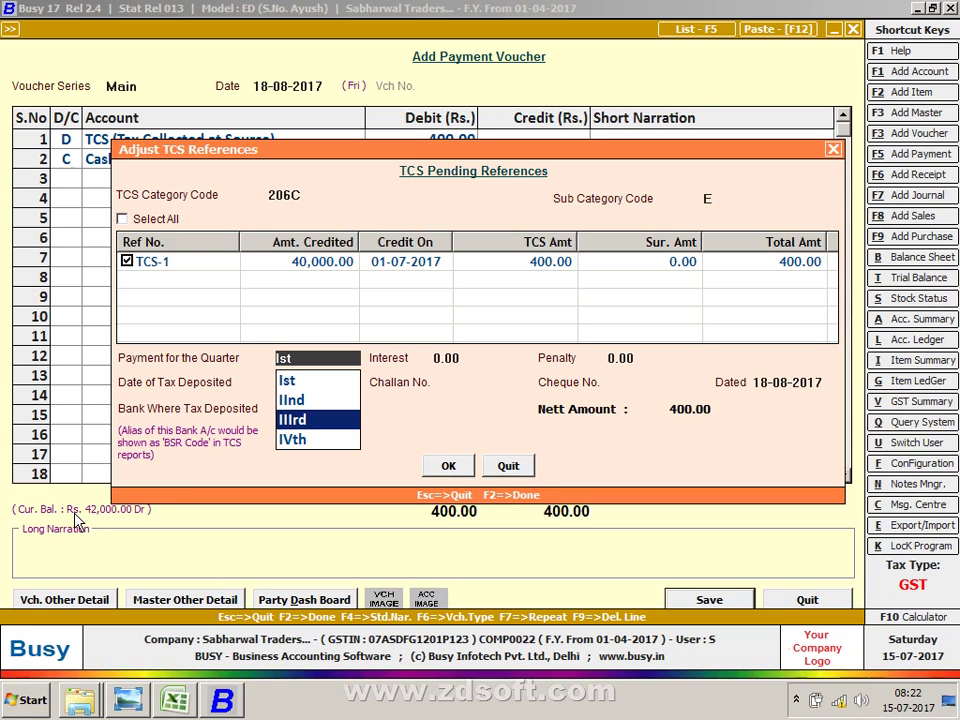
{"action": "key", "text": "Up"}
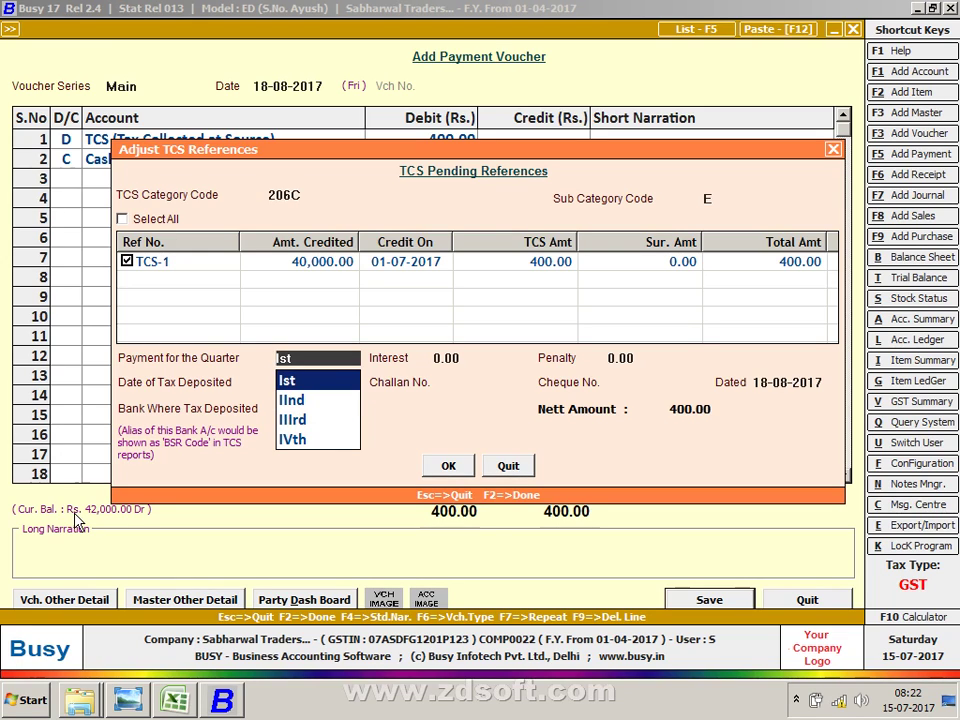
{"action": "key", "text": "Return"}
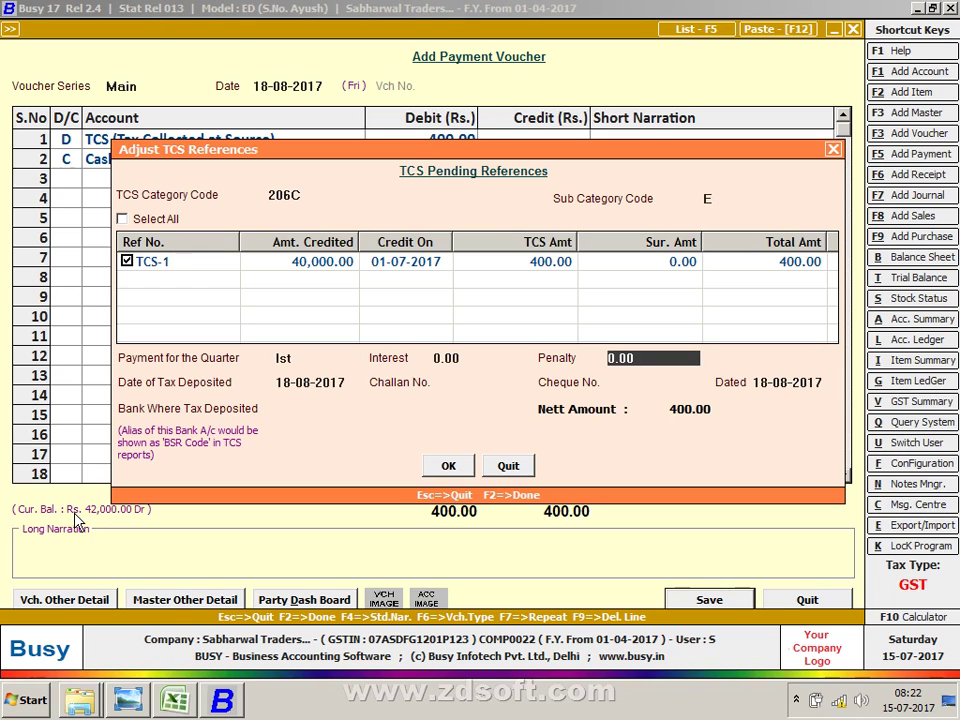
{"action": "key", "text": "Return"}
{"action": "key", "text": "Return"}
{"action": "key", "text": "Return"}
{"action": "key", "text": "Return"}
{"action": "key", "text": "Return"}
{"action": "key", "text": "Return"}
{"action": "key", "text": "Return"}
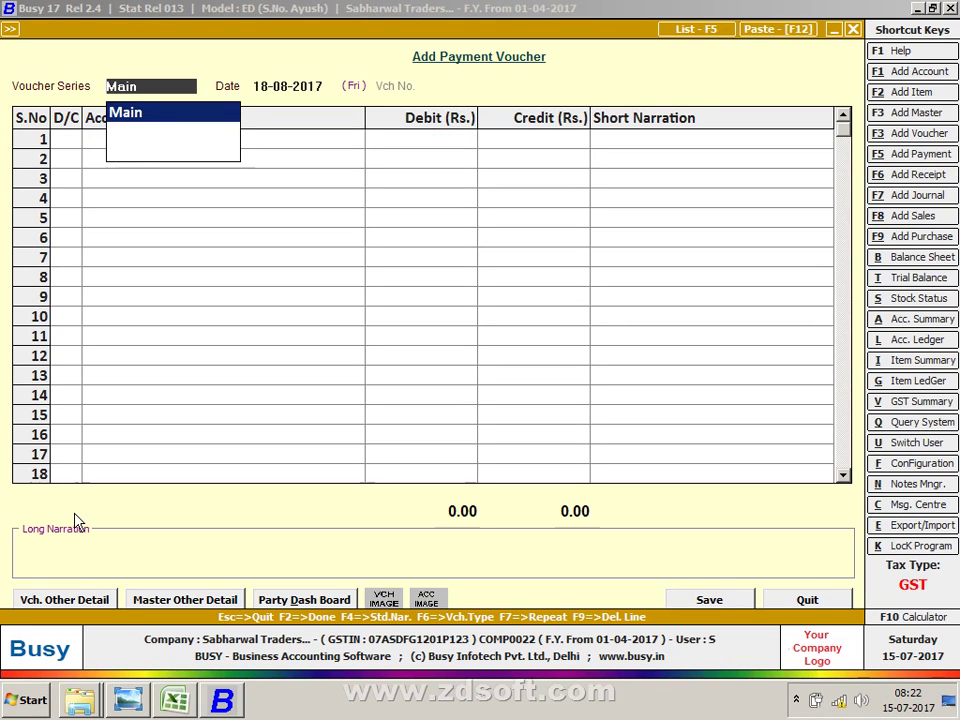
{"action": "key", "text": "alt+Tab"}
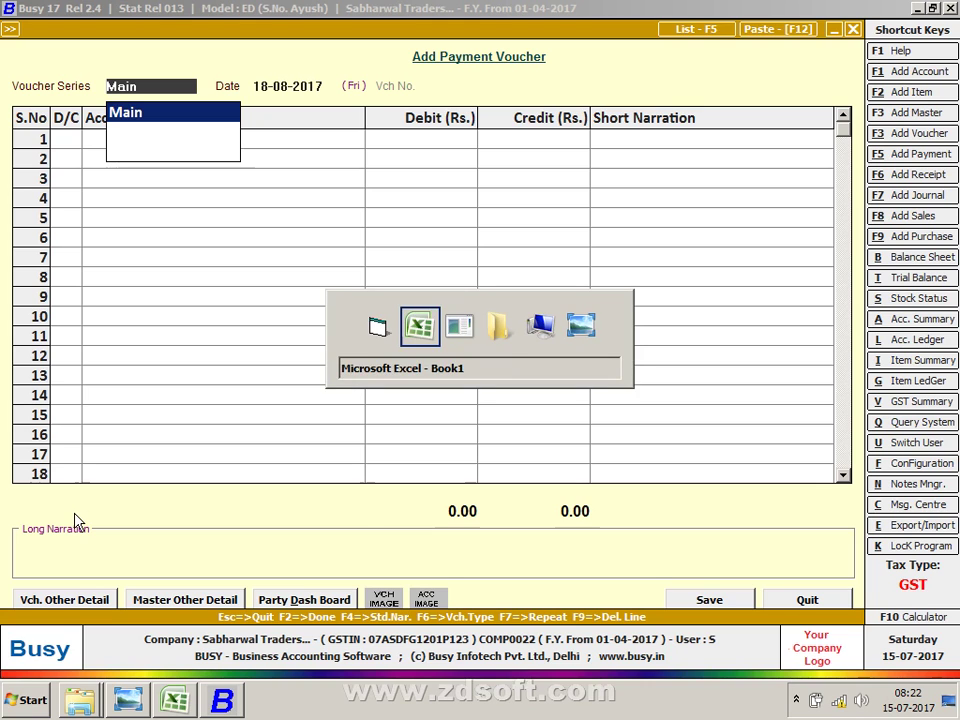
{"action": "key", "text": "Down"}
{"action": "key", "text": "Down"}
{"action": "key", "text": "Down"}
{"action": "key", "text": "Down"}
{"action": "key", "text": "Down"}
{"action": "key", "text": "Down"}
{"action": "key", "text": "Down"}
{"action": "key", "text": "Down"}
{"action": "key", "text": "Down"}
{"action": "key", "text": "Down"}
{"action": "key", "text": "Down"}
{"action": "key", "text": "Down"}
{"action": "key", "text": "Down"}
{"action": "key", "text": "Down"}
{"action": "key", "text": "Down"}
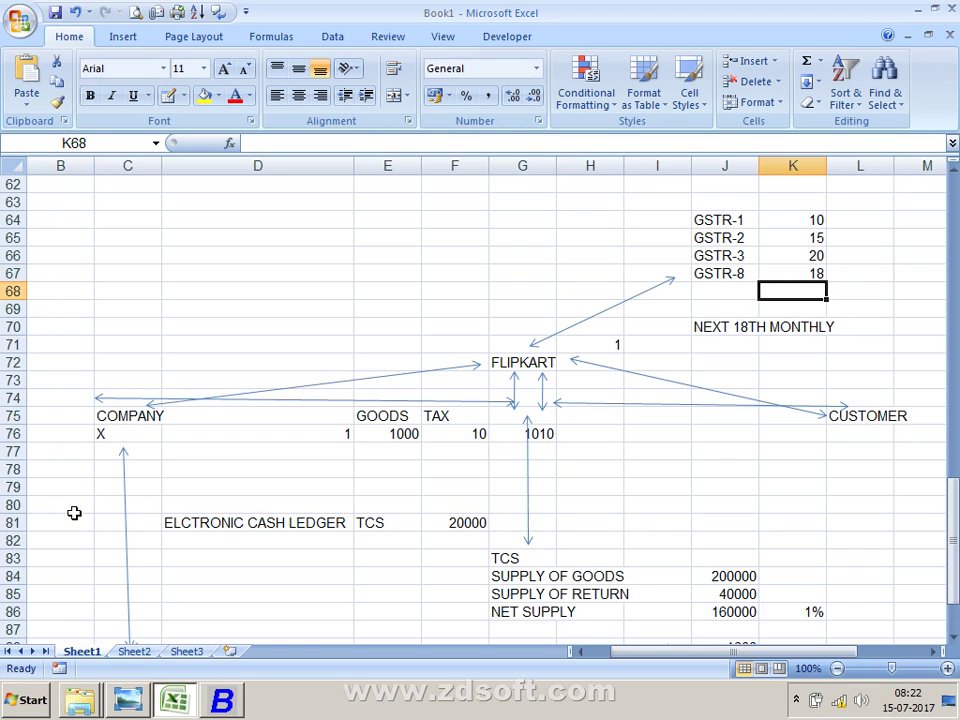
{"action": "key", "text": "Left"}
{"action": "key", "text": "Left"}
{"action": "key", "text": "Left"}
{"action": "key", "text": "Left"}
{"action": "key", "text": "Left"}
{"action": "key", "text": "Left"}
{"action": "key", "text": "Left"}
{"action": "key", "text": "Left"}
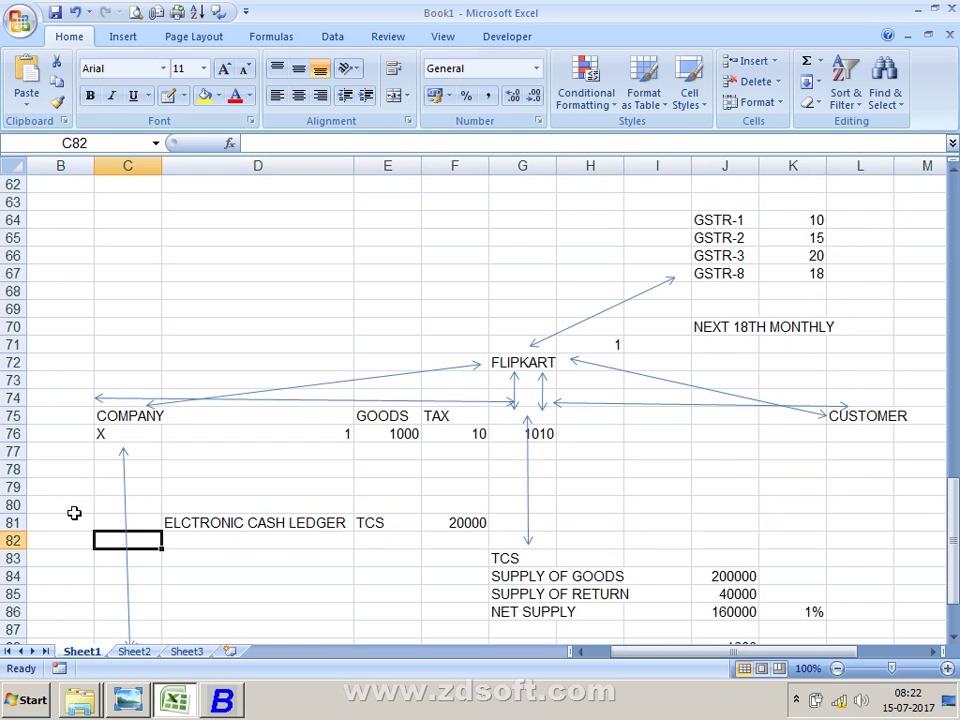
{"action": "key", "text": "Up"}
{"action": "key", "text": "Right"}
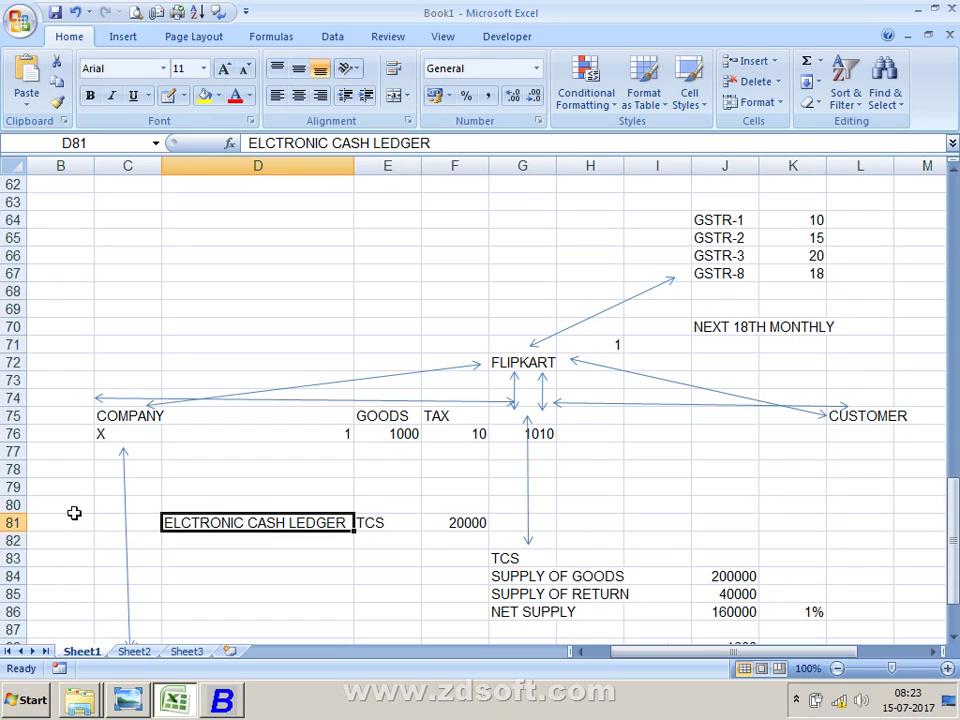
{"action": "key", "text": "alt+Tab"}
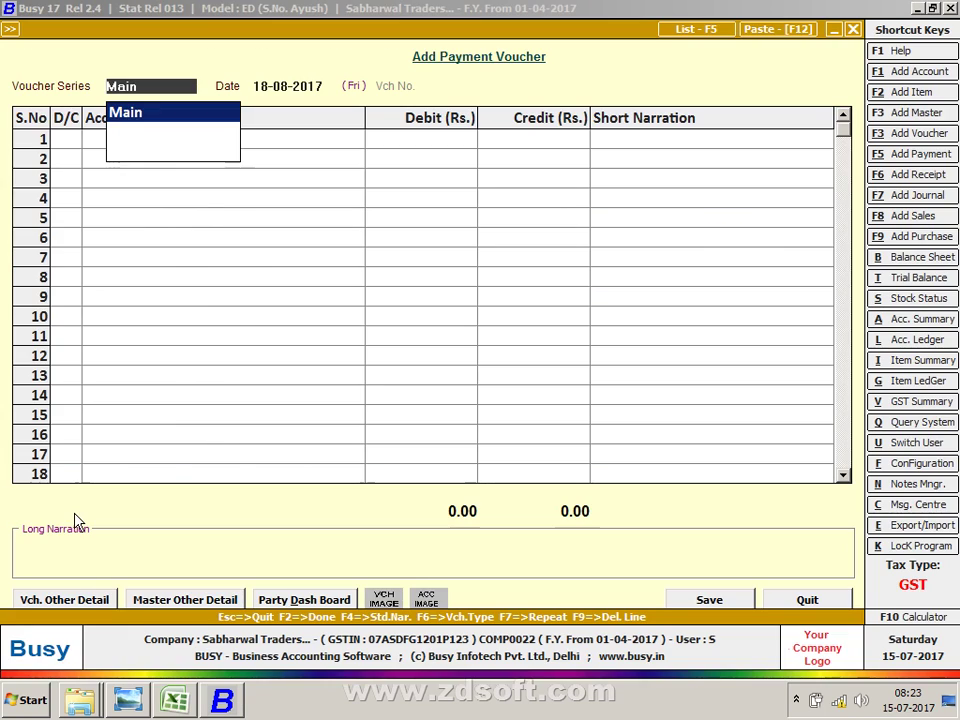
{"action": "key", "text": "Escape"}
{"action": "key", "text": "Escape"}
{"action": "key", "text": "Escape"}
Step: Load the saved payment voucher in Modify mode and delete it
{"action": "key", "text": "Down"}
{"action": "key", "text": "Up"}
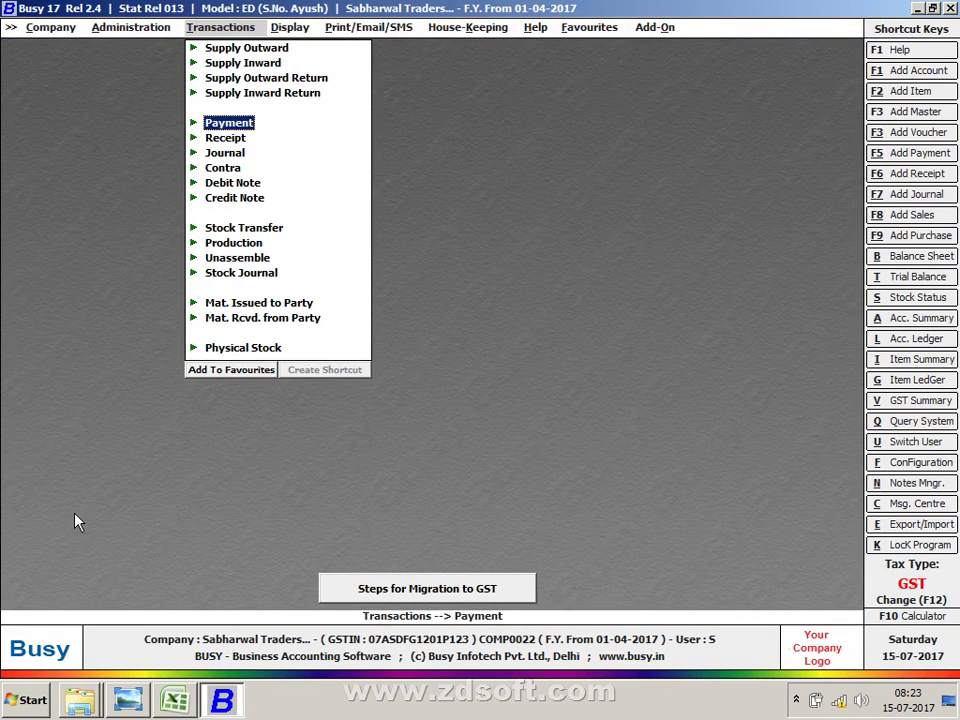
{"action": "key", "text": "Return"}
{"action": "key", "text": "Down"}
{"action": "key", "text": "Return"}
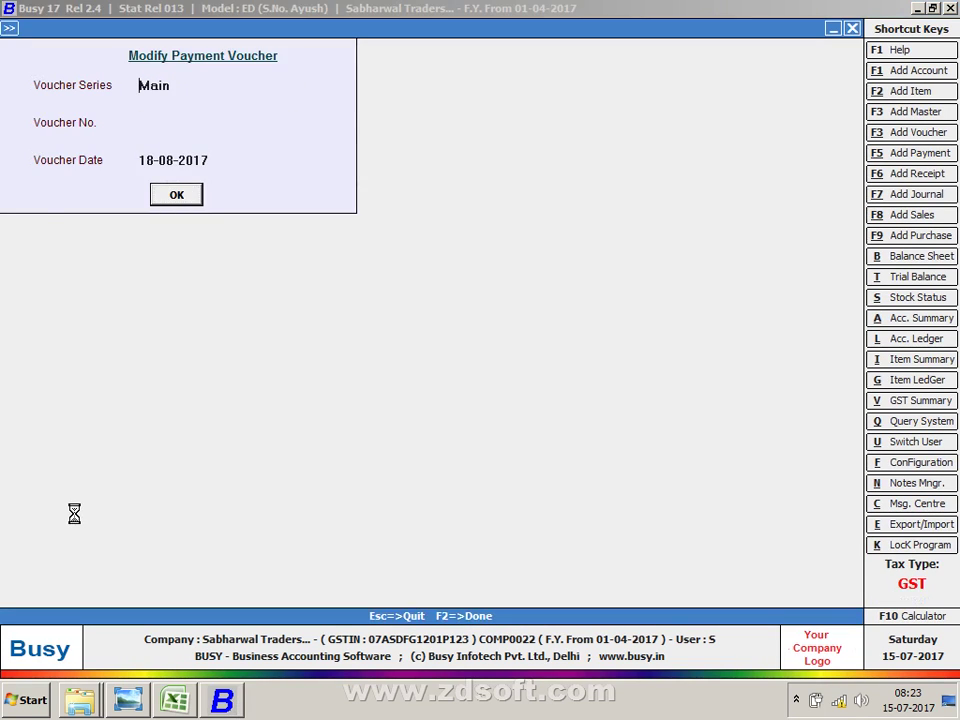
{"action": "key", "text": "Return"}
{"action": "key", "text": "Return"}
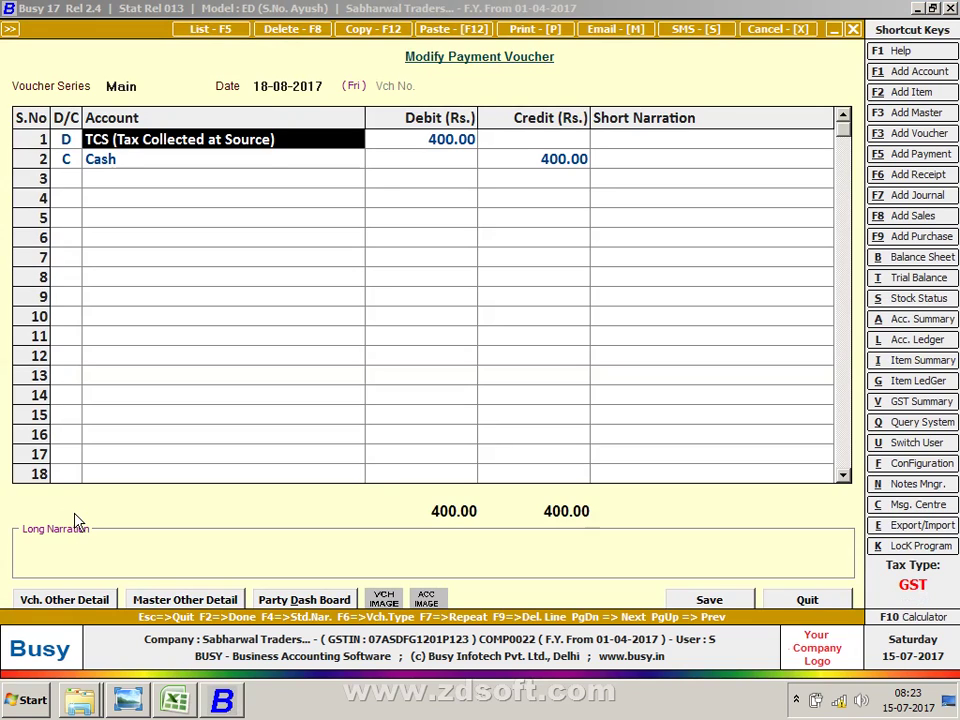
{"action": "key", "text": "F8"}
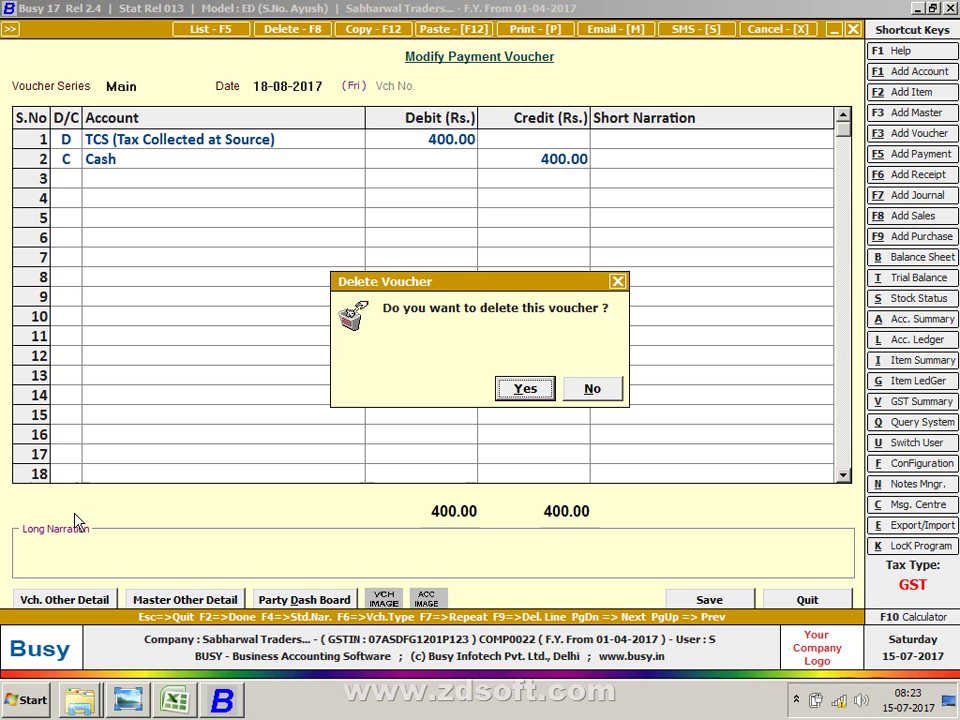
{"action": "key", "text": "Return"}
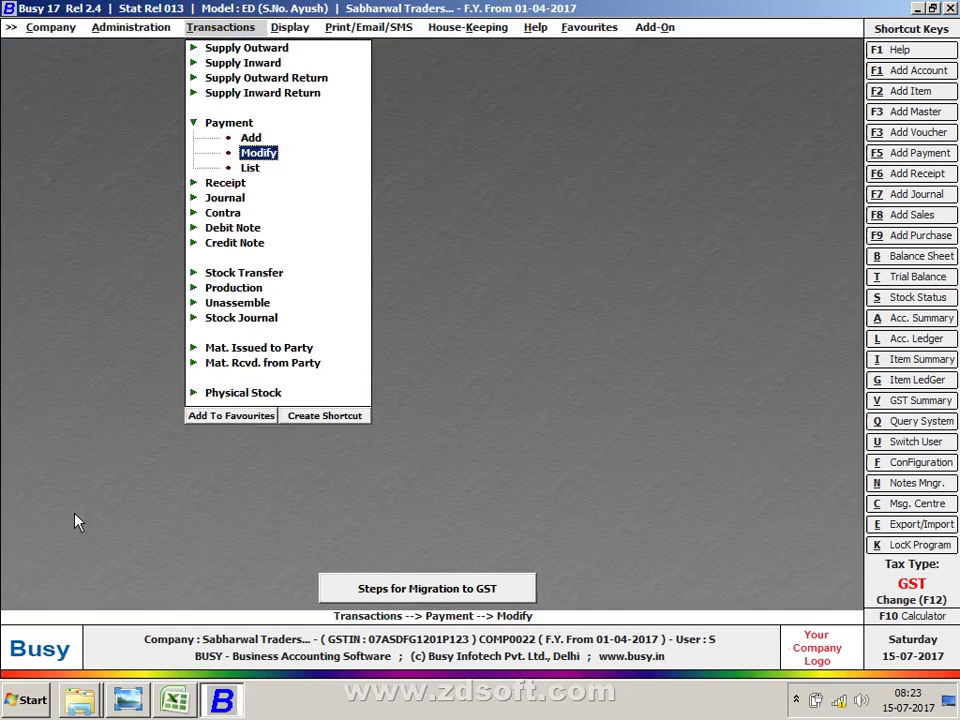
Step: Return to the transactions menu after checking the Electronic Cash Ledger note in Excel
{"action": "key", "text": "Escape"}
{"action": "key", "text": "Down"}
{"action": "key", "text": "alt+Tab"}
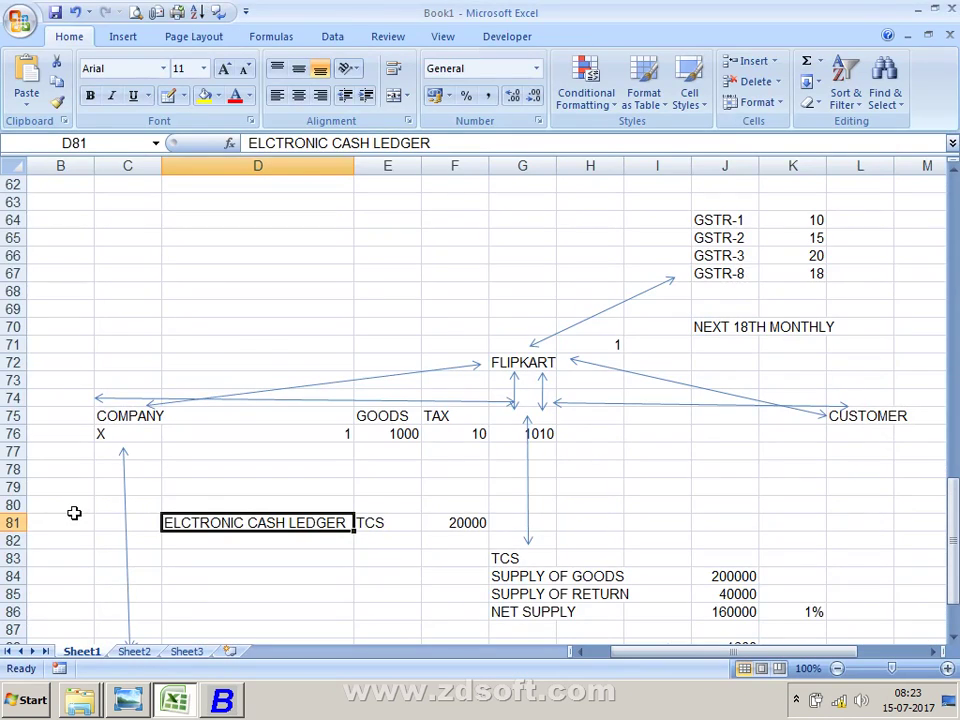
{"action": "key", "text": "Return"}
{"action": "key", "text": "Up"}
{"action": "key", "text": "alt+Tab"}
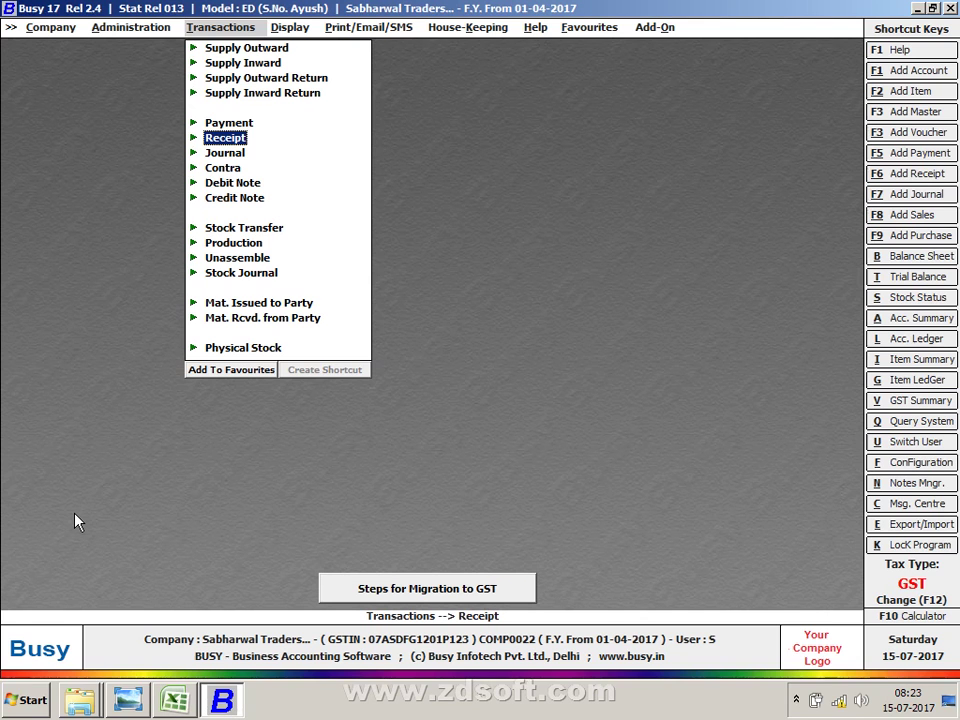
{"action": "key", "text": "Down"}
Step: Start a new journal voucher and bring up the account list for the debit line
{"action": "key", "text": "Return"}
{"action": "key", "text": "Return"}
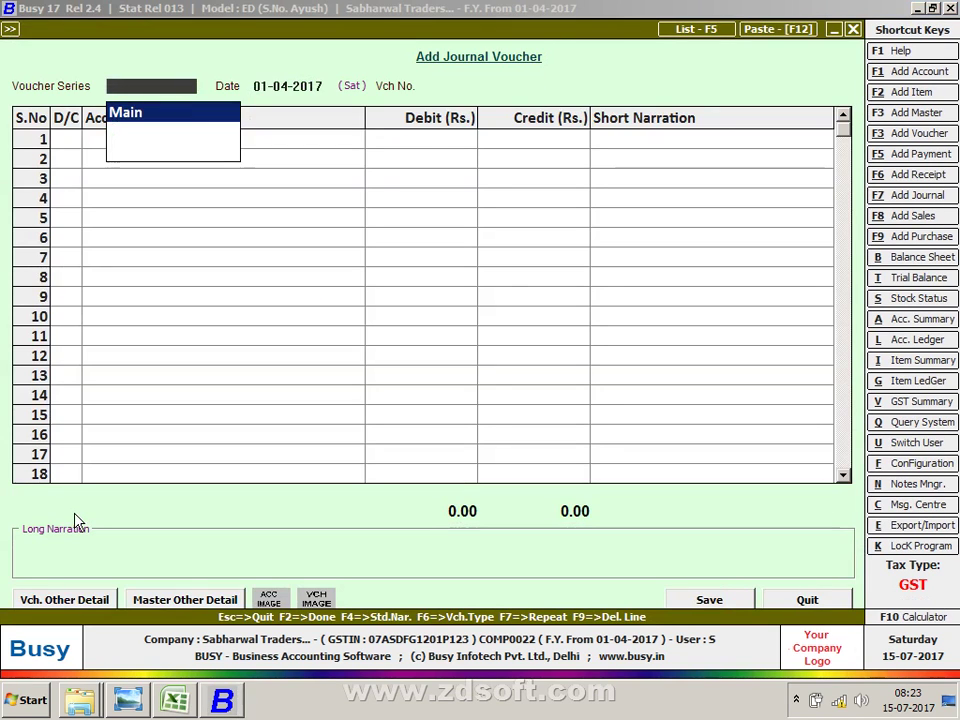
{"action": "key", "text": "Return"}
{"action": "key", "text": "Return"}
{"action": "key", "text": "Return"}
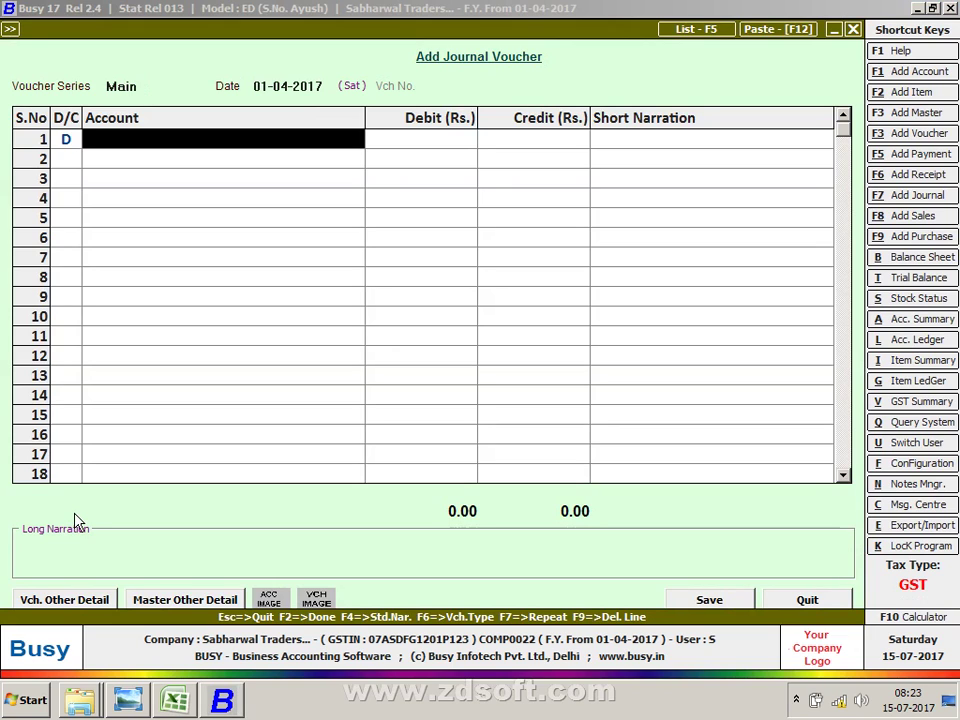
{"action": "key", "text": "Return"}
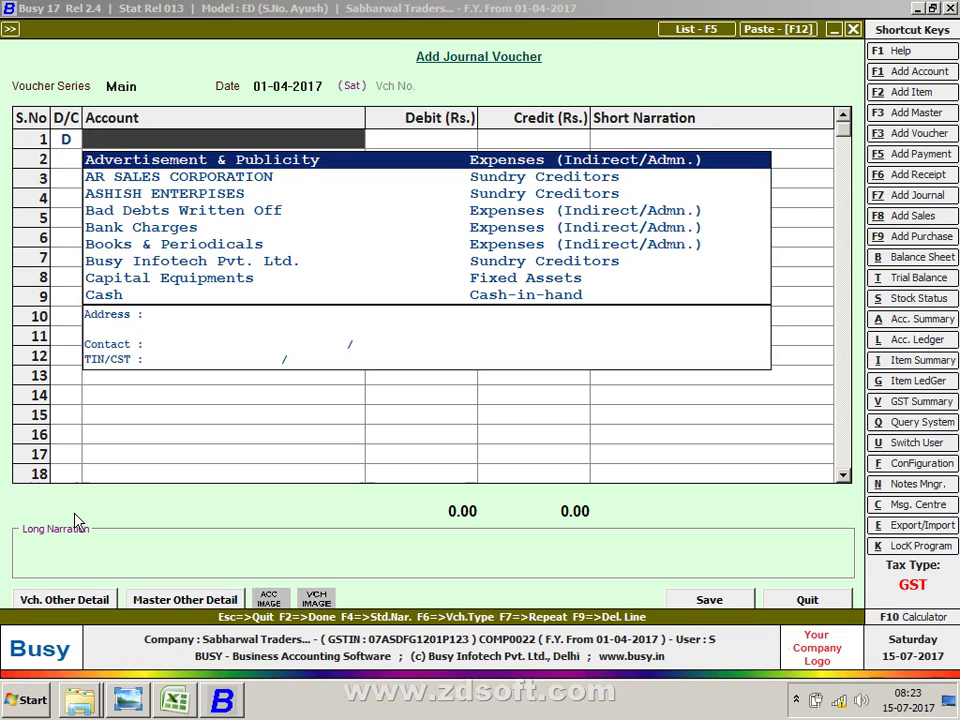
Step: Create the Electronic Cash Ledger account under Current Assets
{"action": "key", "text": "alt+F1"}
{"action": "type", "text": "Ele"}
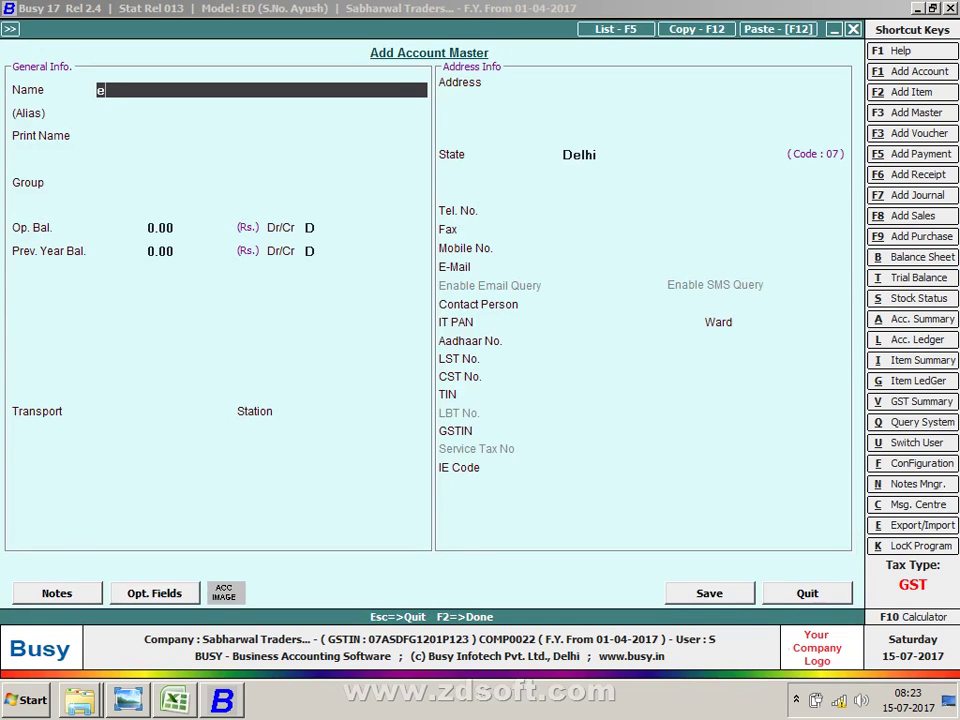
{"action": "type", "text": "ctronic Cash Ledger"}
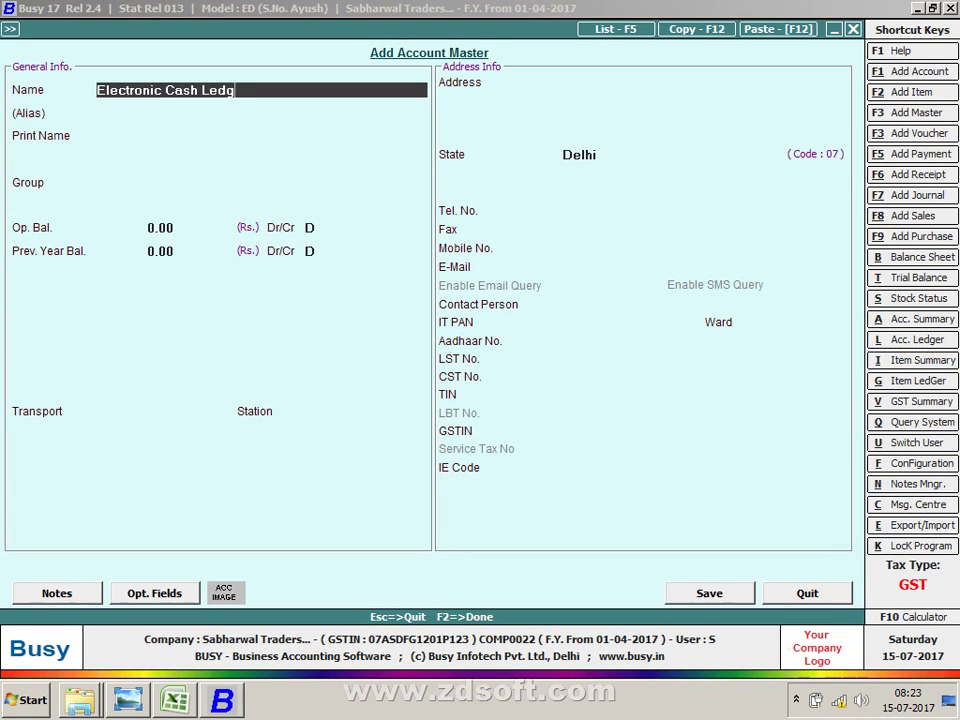
{"action": "key", "text": "Return"}
{"action": "key", "text": "Return"}
{"action": "key", "text": "Return"}
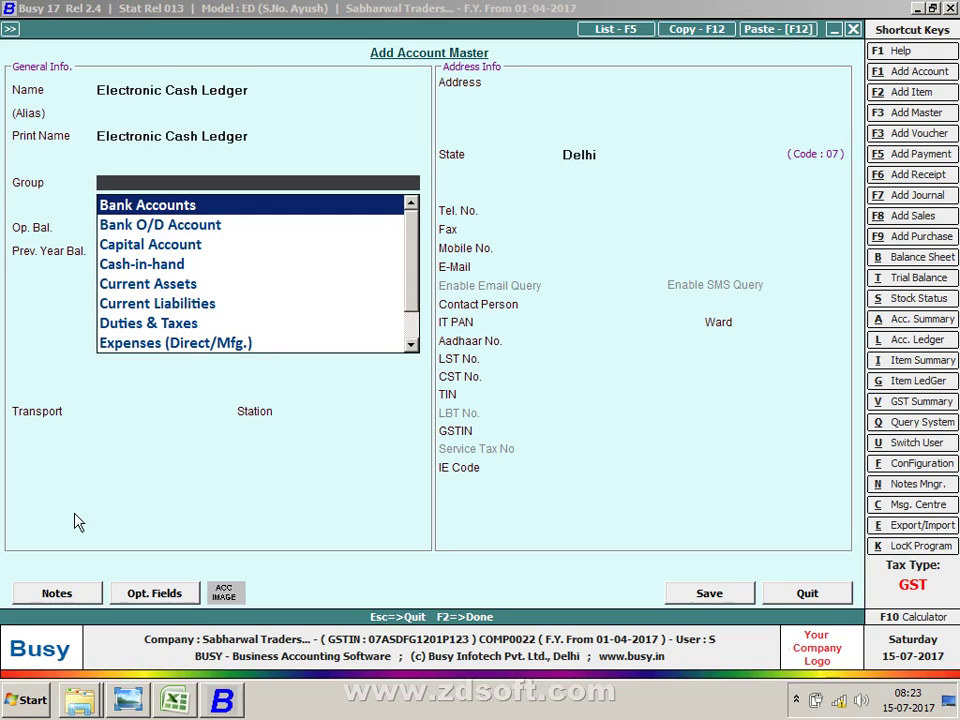
{"action": "type", "text": "cas"}
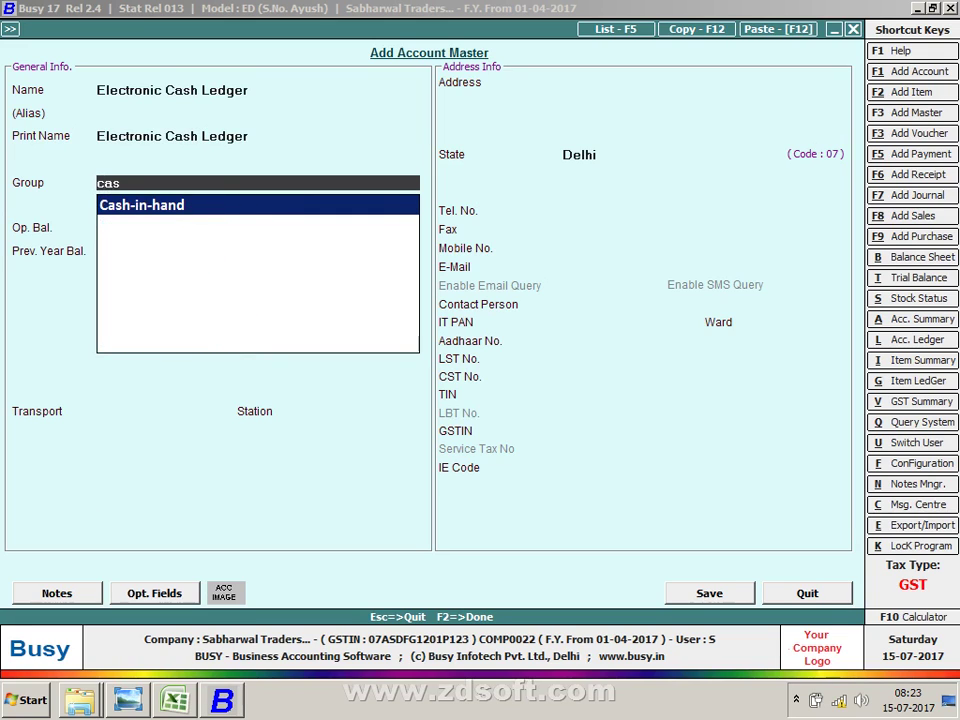
{"action": "key", "text": "BackSpace"}
{"action": "key", "text": "BackSpace"}
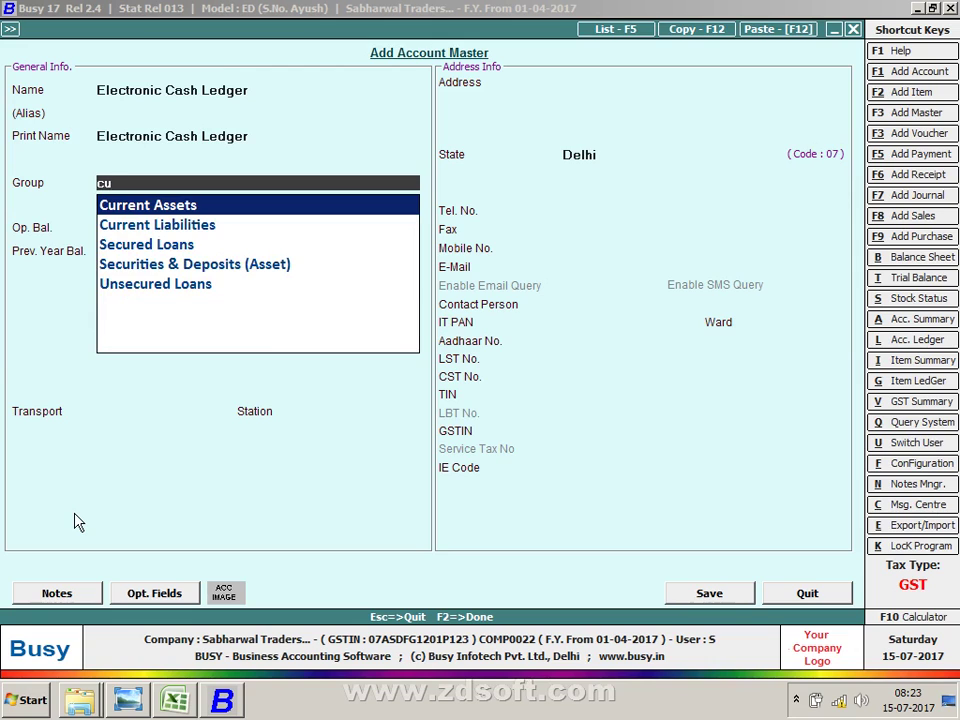
{"action": "key", "text": "Return"}
{"action": "key", "text": "F2"}
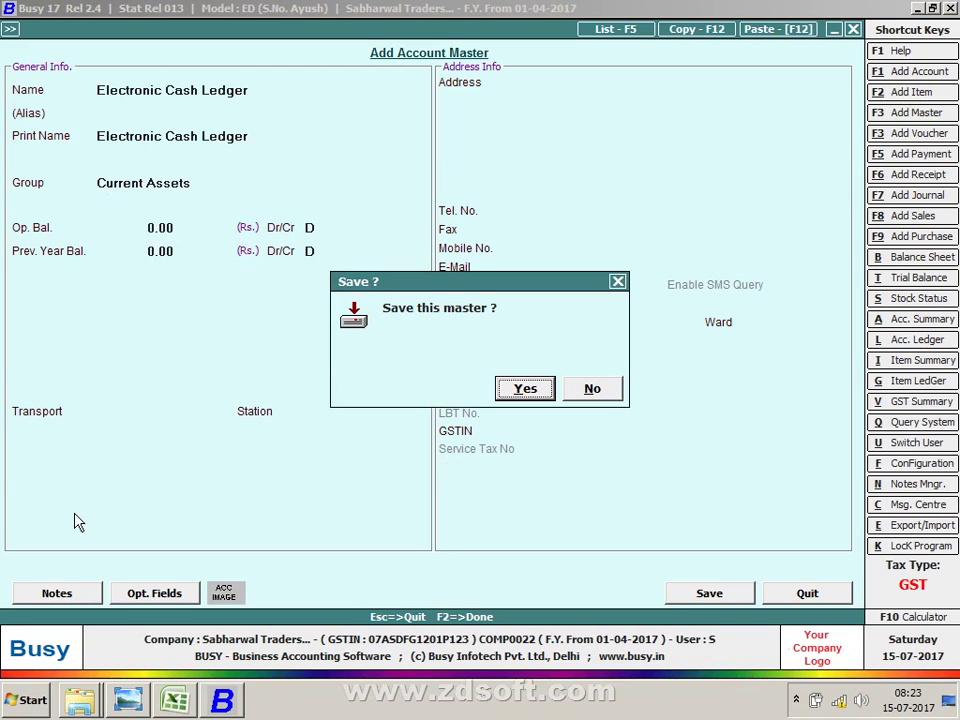
{"action": "key", "text": "Return"}
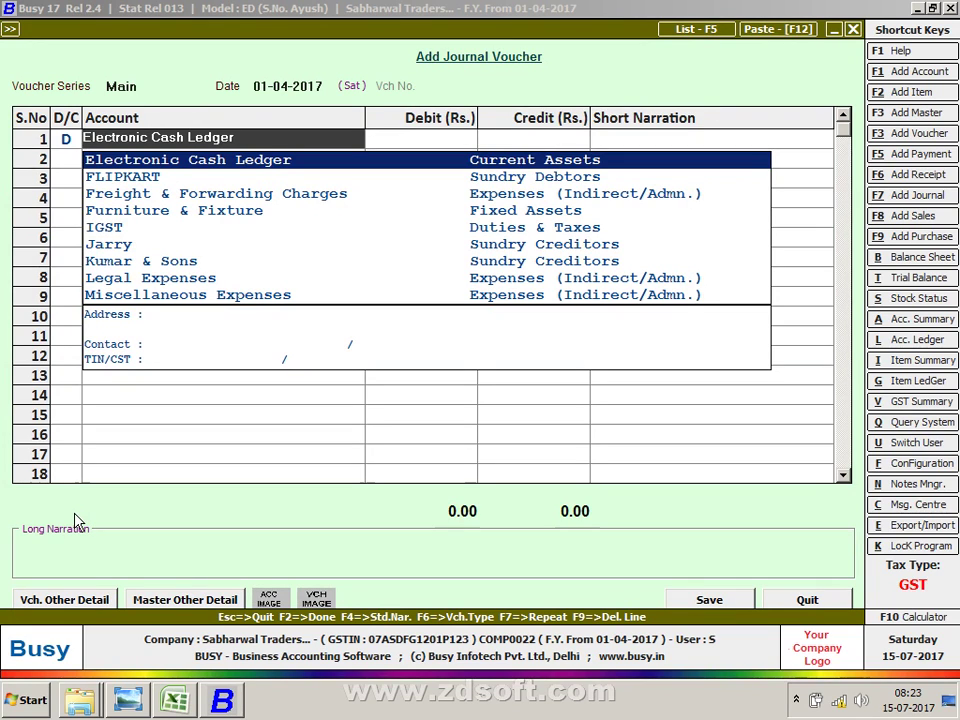
Step: Move Electronic Cash Ledger into Cash-in-hand and select it as the debit account
{"action": "key", "text": "ctrl+Return"}
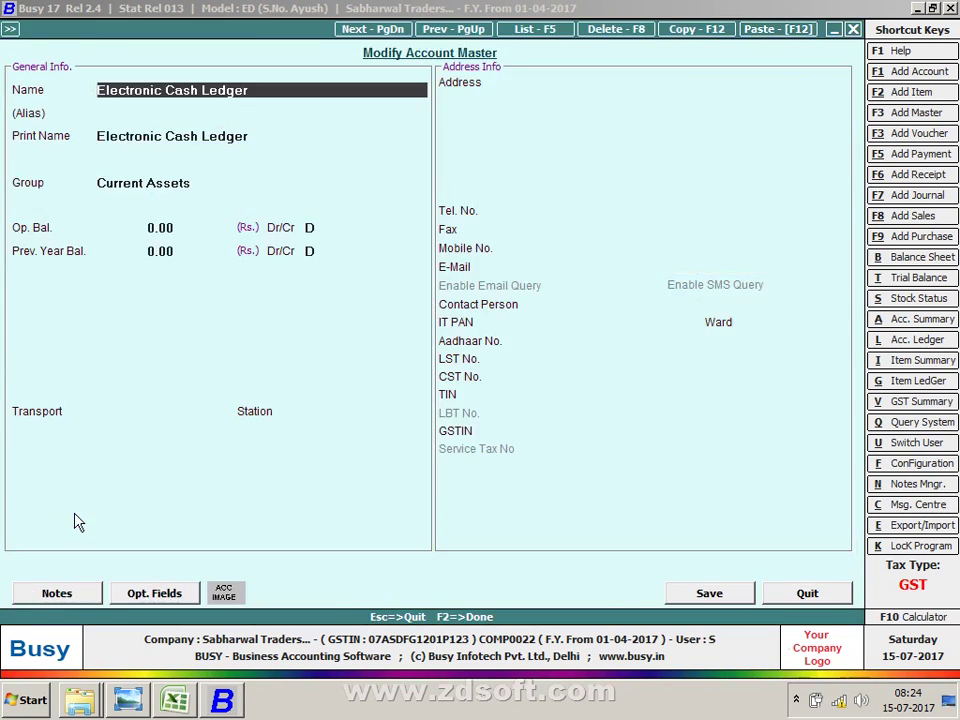
{"action": "key", "text": "Return"}
{"action": "key", "text": "Return"}
{"action": "key", "text": "Return"}
{"action": "key", "text": "Down"}
{"action": "key", "text": "Return"}
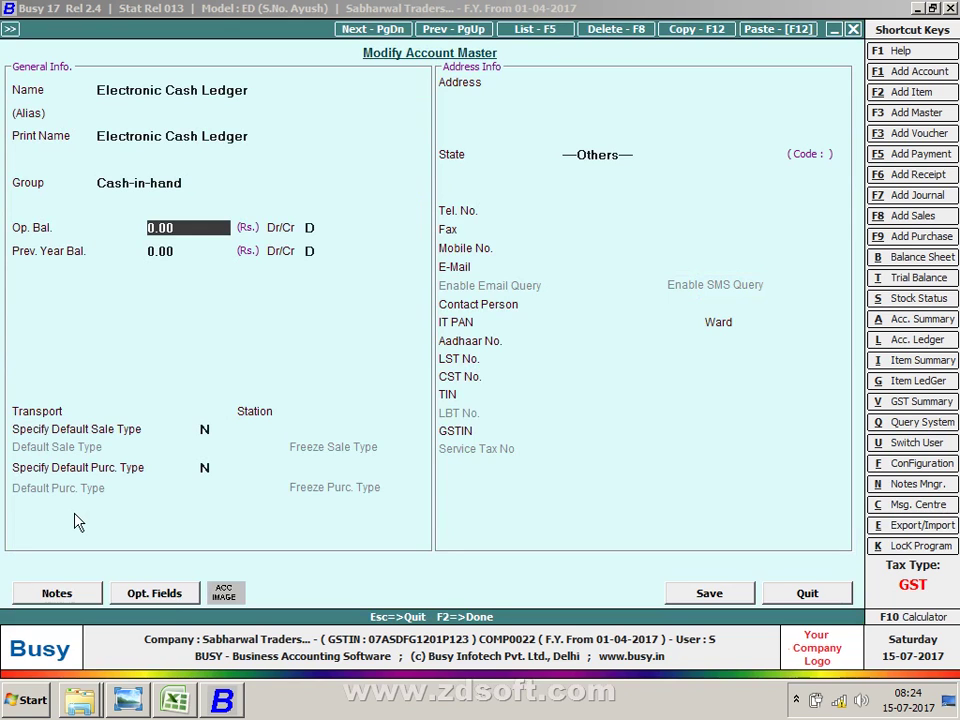
{"action": "key", "text": "F2"}
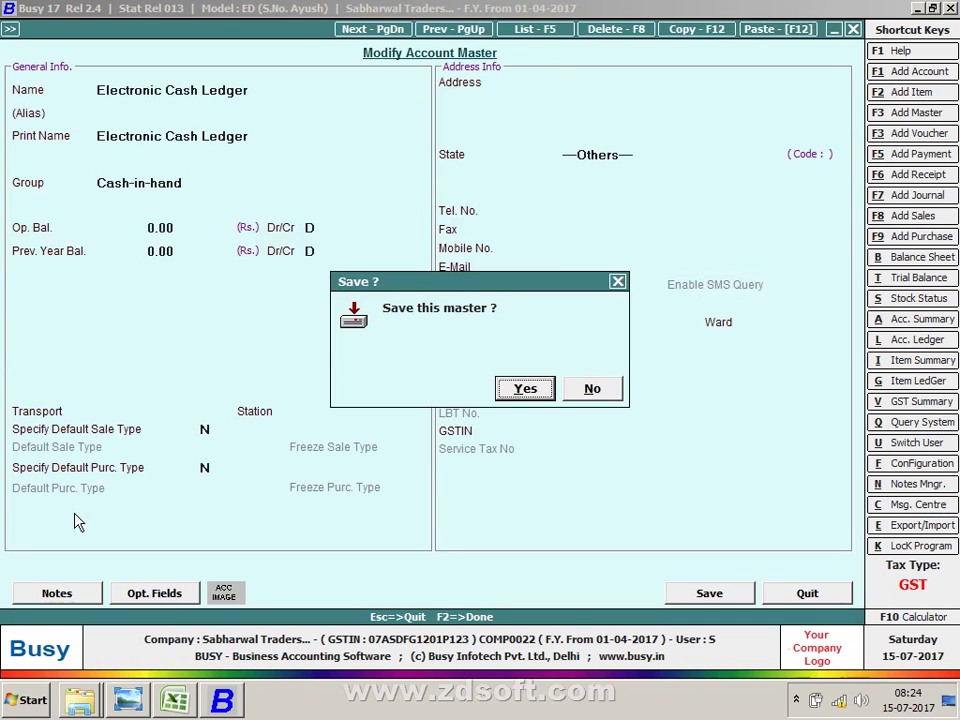
{"action": "key", "text": "Return"}
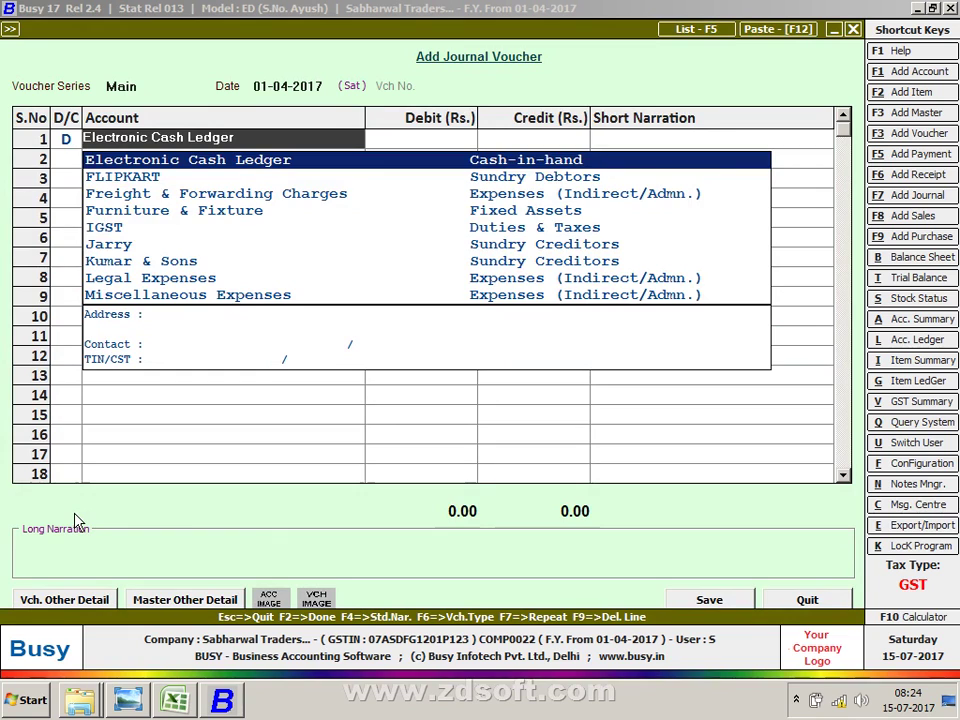
{"action": "type", "text": "el"}
{"action": "key", "text": "Return"}
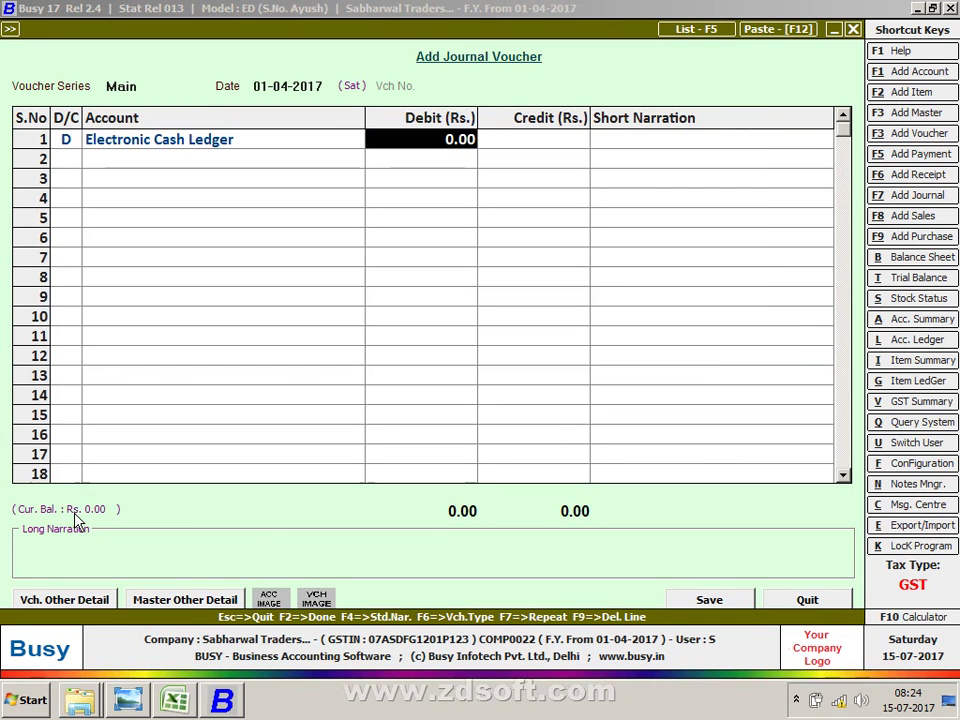
Step: Inspect the Cash account master and quit it without changes
{"action": "key", "text": "Escape"}
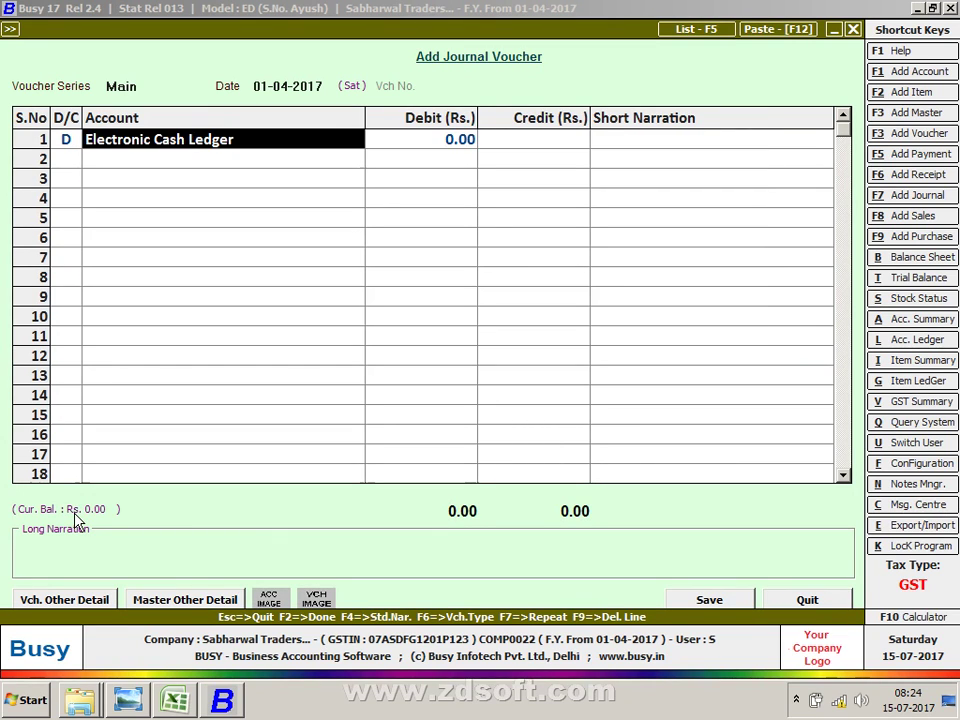
{"action": "type", "text": "cas"}
{"action": "key", "text": "Return"}
{"action": "key", "text": "Escape"}
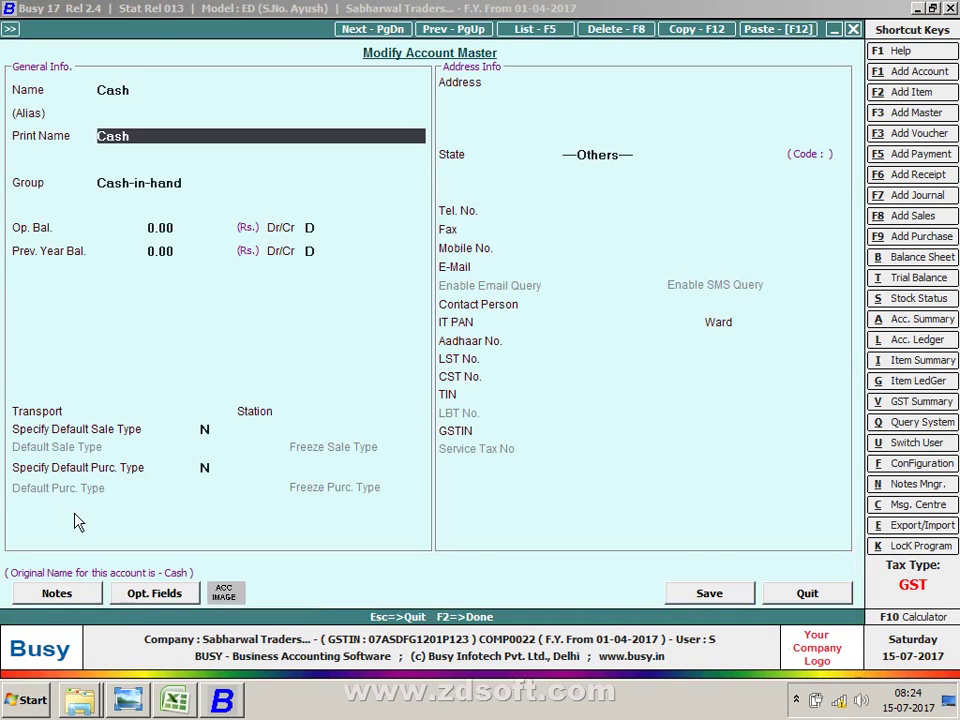
{"action": "key", "text": "Return"}
{"action": "key", "text": "alt+n"}
{"action": "key", "text": "Return"}
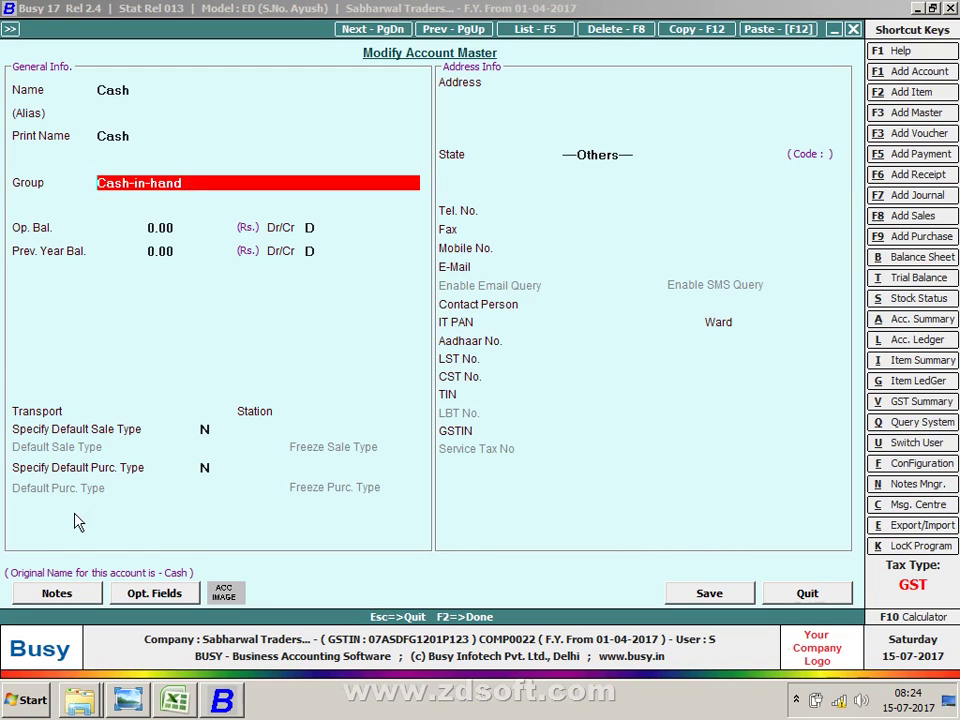
{"action": "key", "text": "Escape"}
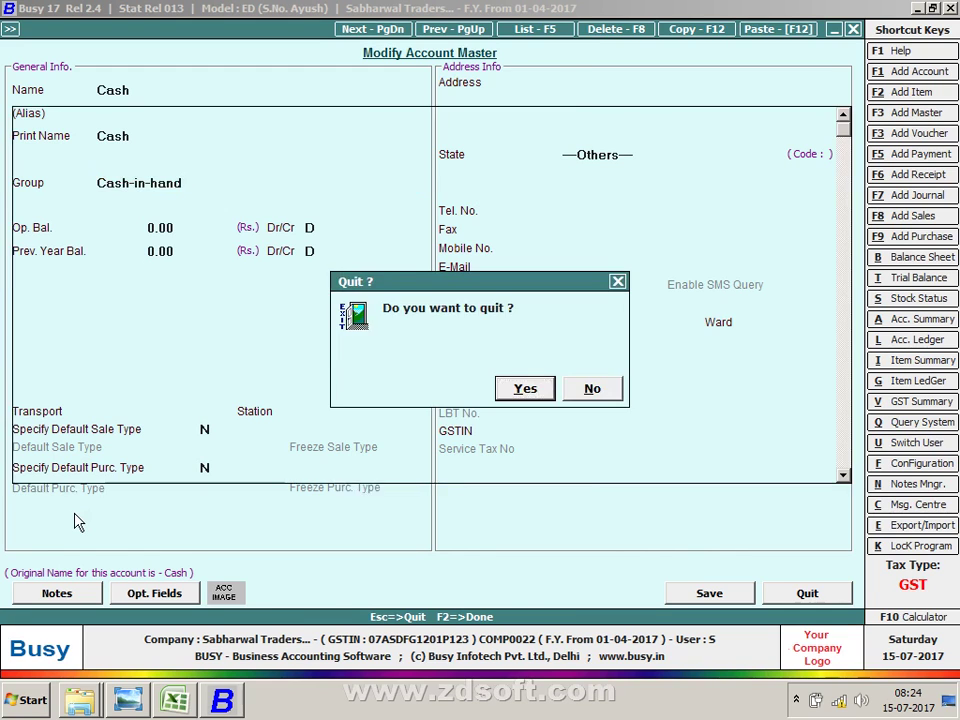
{"action": "key", "text": "Return"}
Step: Close the journal voucher and expand Final Results down to the Balance Sheet
{"action": "key", "text": "Escape"}
{"action": "key", "text": "Right"}
{"action": "key", "text": "Return"}
{"action": "key", "text": "Return"}
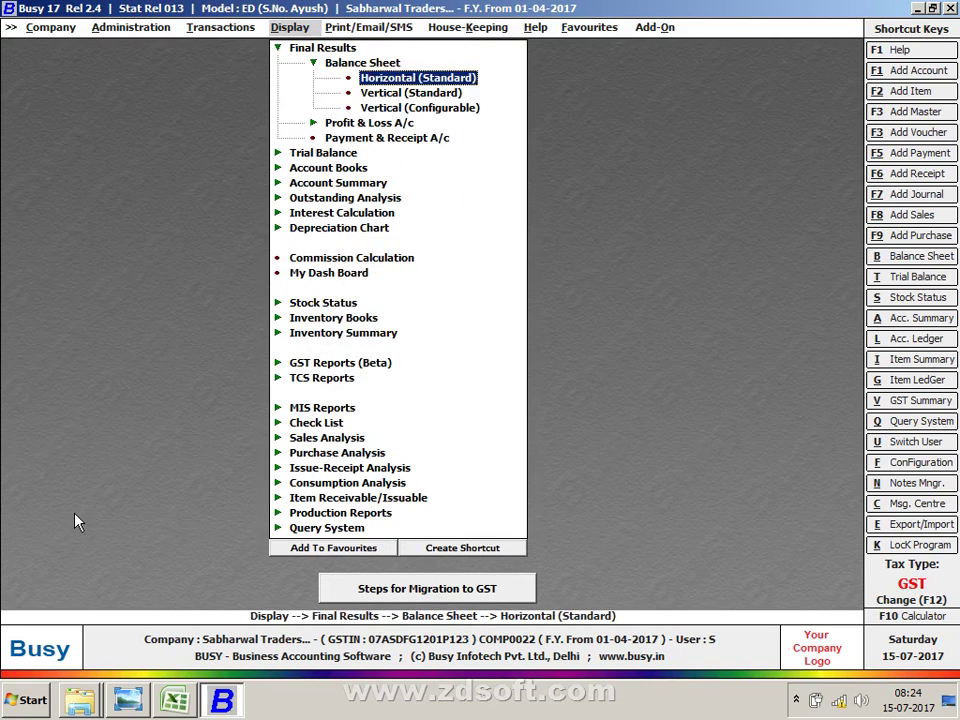
Step: Show the horizontal balance sheet up to July and inspect Current Assets group balances
{"action": "key", "text": "Return"}
{"action": "key", "text": "F2"}
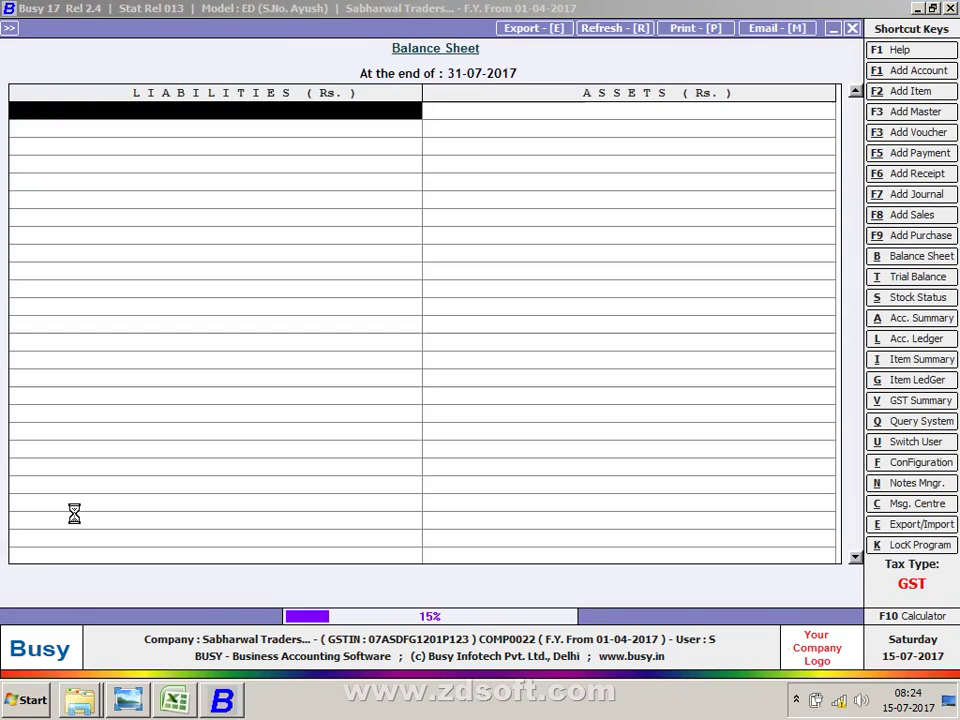
{"action": "key", "text": "Right"}
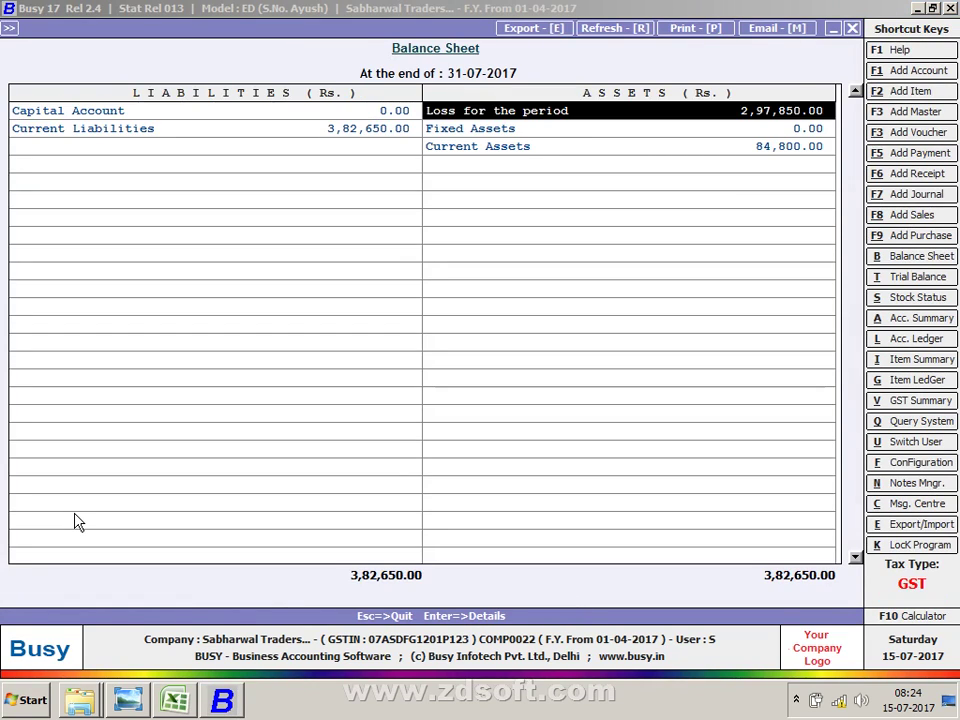
{"action": "key", "text": "Down"}
{"action": "key", "text": "Down"}
{"action": "key", "text": "Return"}
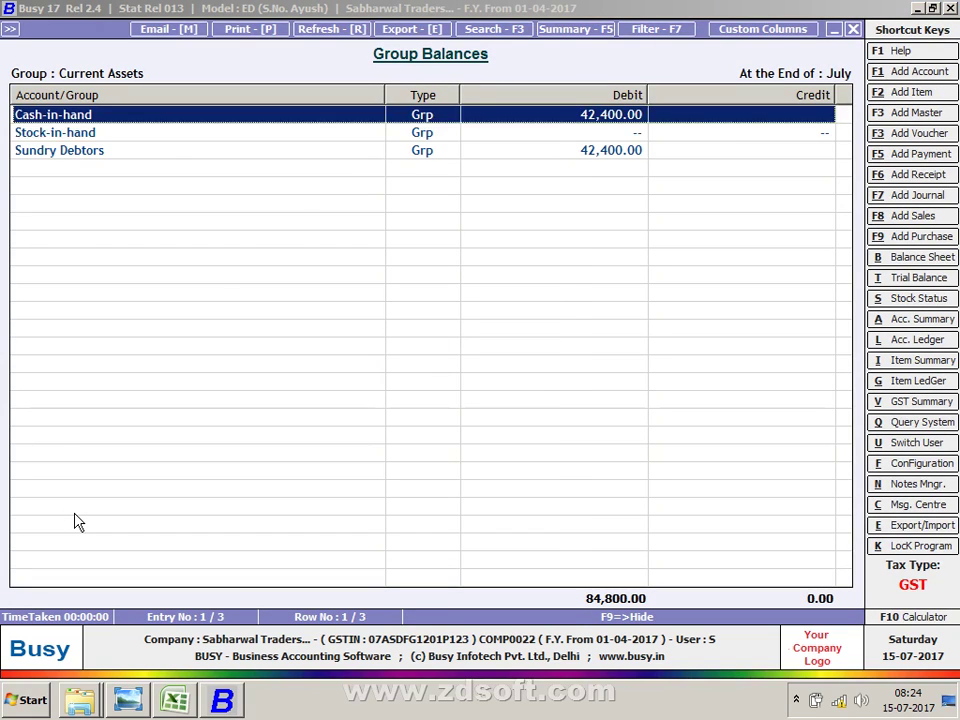
{"action": "key", "text": "Down"}
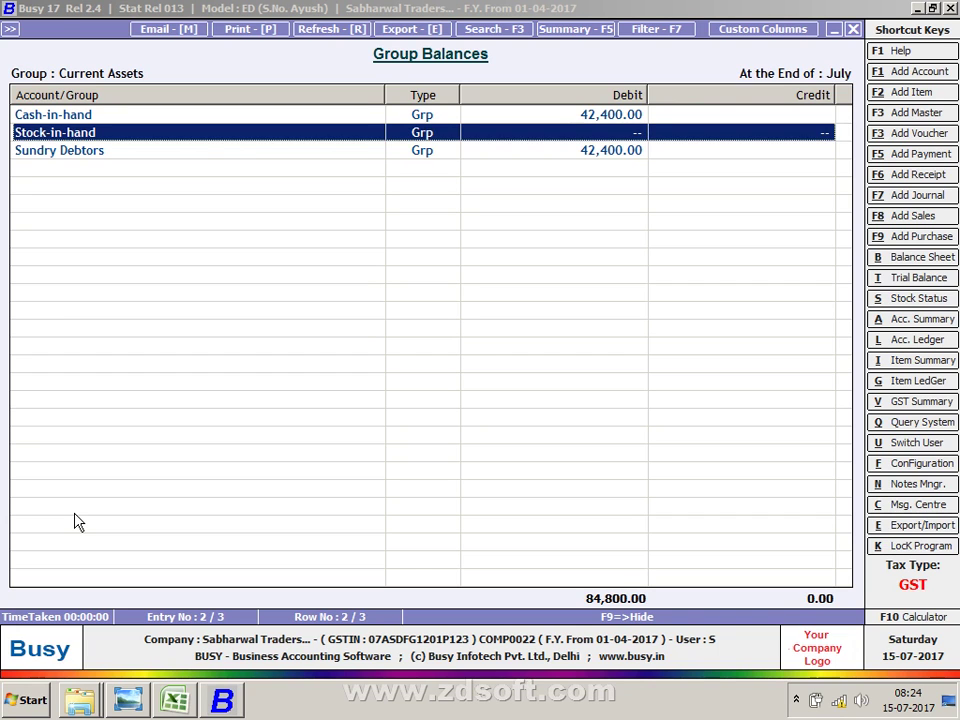
{"action": "key", "text": "Escape"}
{"action": "key", "text": "Escape"}
{"action": "key", "text": "Escape"}
{"action": "key", "text": "Escape"}
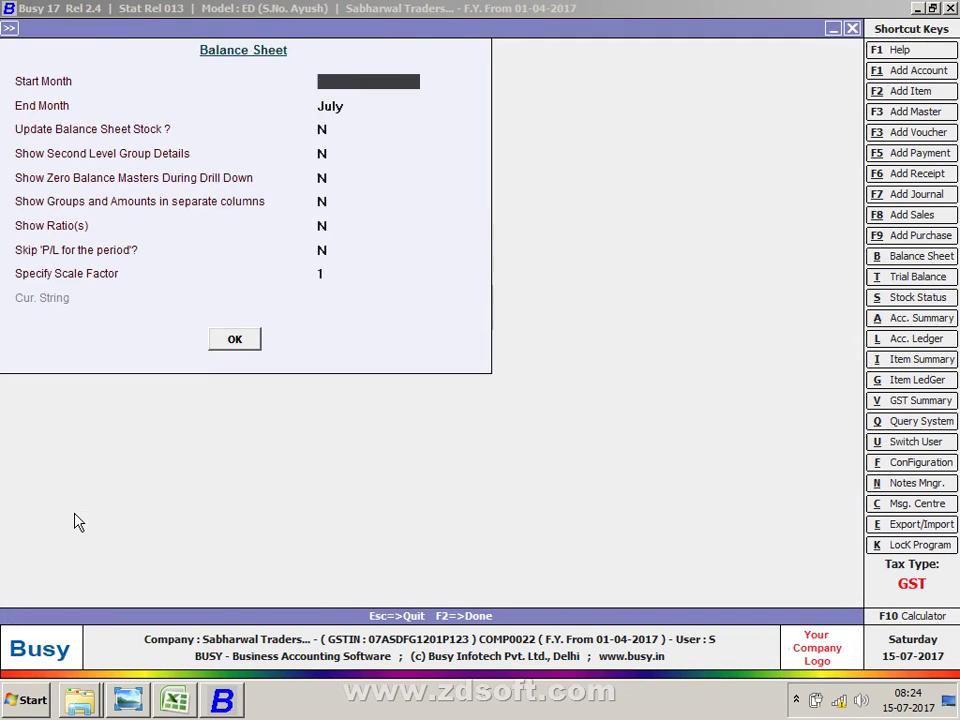
{"action": "key", "text": "Left"}
{"action": "key", "text": "Left"}
{"action": "key", "text": "Return"}
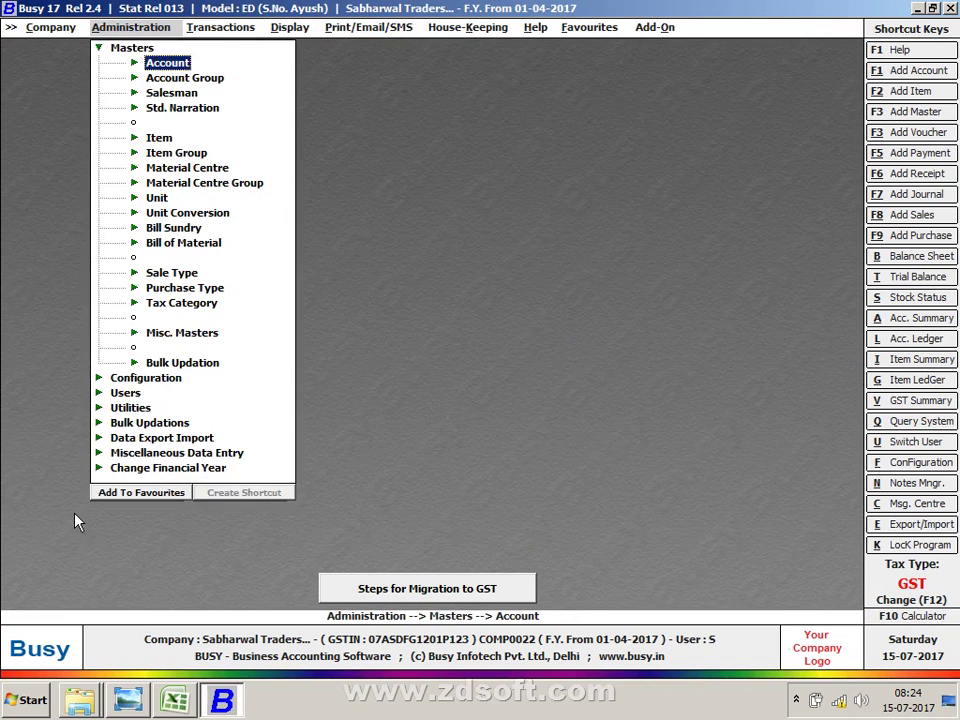
{"action": "key", "text": "Down"}
{"action": "key", "text": "Return"}
{"action": "key", "text": "Down"}
{"action": "key", "text": "Return"}
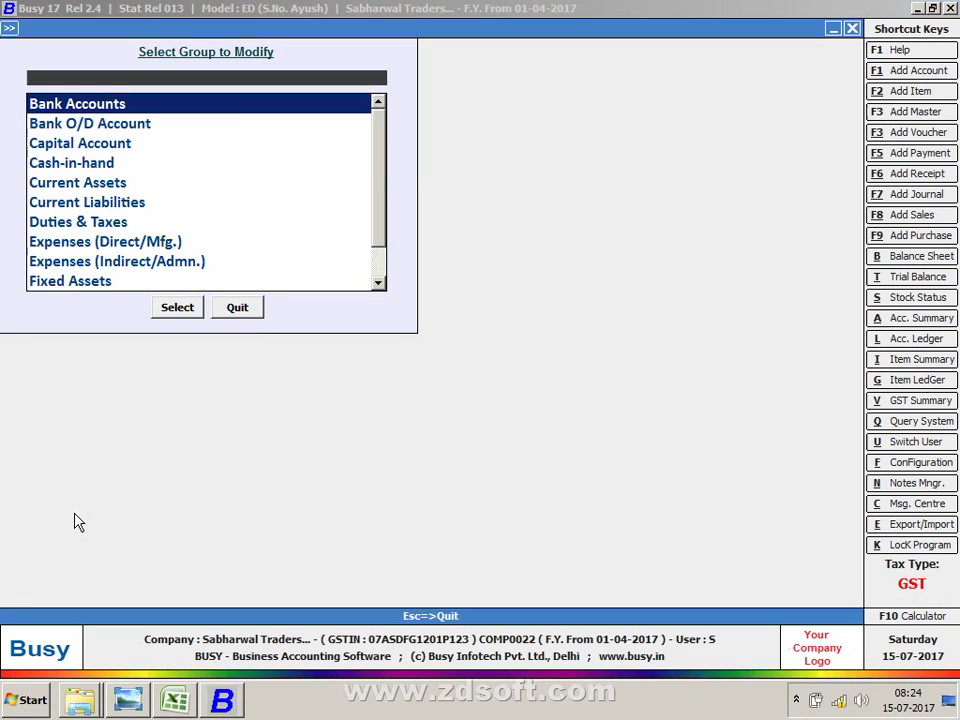
{"action": "key", "text": "Down"}
{"action": "key", "text": "Down"}
{"action": "key", "text": "Down"}
{"action": "key", "text": "Down"}
{"action": "key", "text": "Down"}
{"action": "key", "text": "Down"}
{"action": "key", "text": "Down"}
{"action": "key", "text": "Down"}
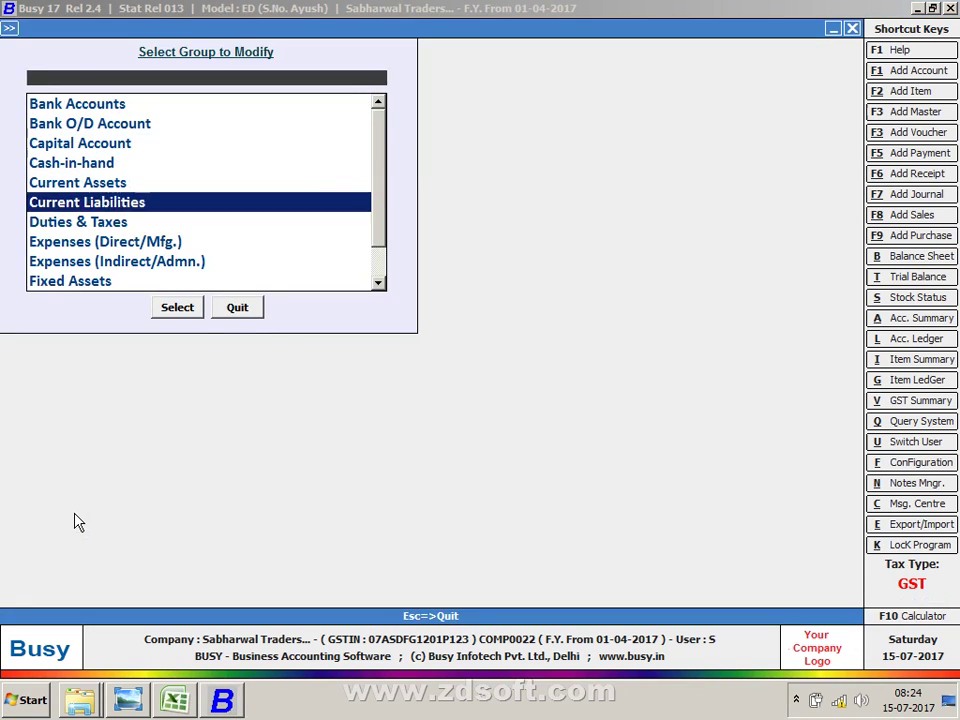
{"action": "key", "text": "Return"}
{"action": "key", "text": "Return"}
{"action": "key", "text": "Return"}
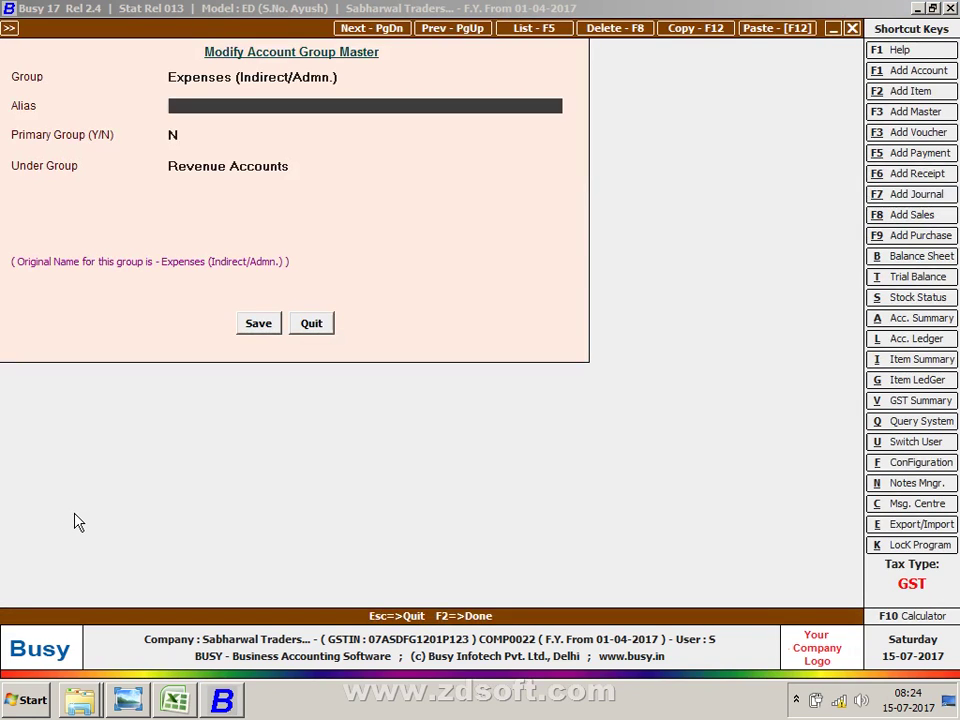
{"action": "key", "text": "Return"}
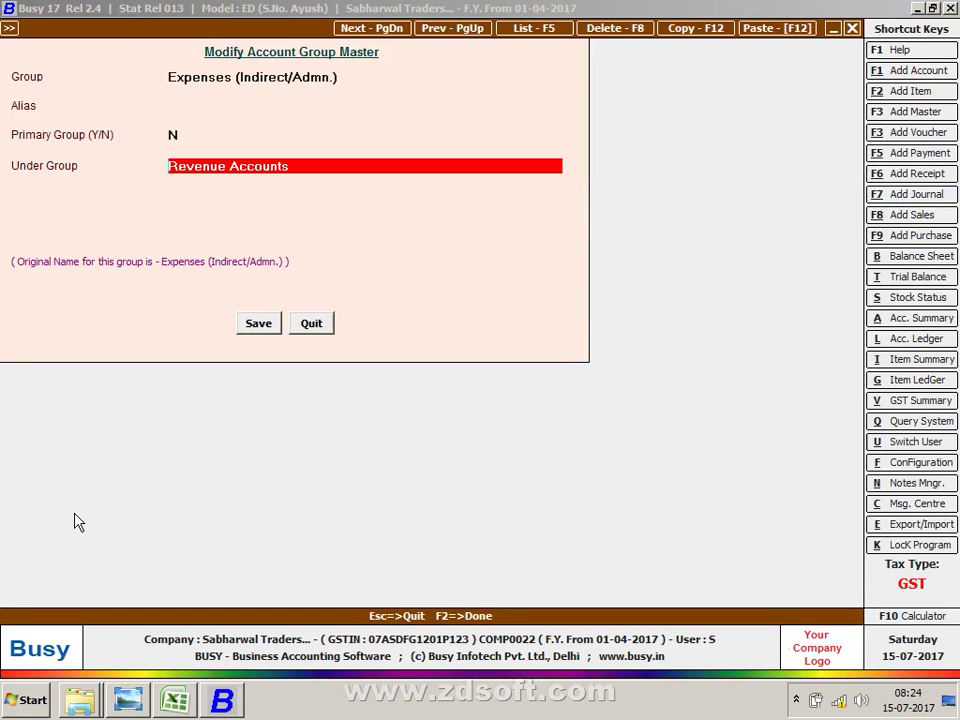
{"action": "key", "text": "Escape"}
{"action": "key", "text": "Return"}
{"action": "key", "text": "Down"}
{"action": "key", "text": "Down"}
{"action": "key", "text": "Down"}
{"action": "key", "text": "Down"}
{"action": "key", "text": "Down"}
{"action": "key", "text": "Down"}
{"action": "key", "text": "Down"}
{"action": "key", "text": "Down"}
{"action": "key", "text": "Down"}
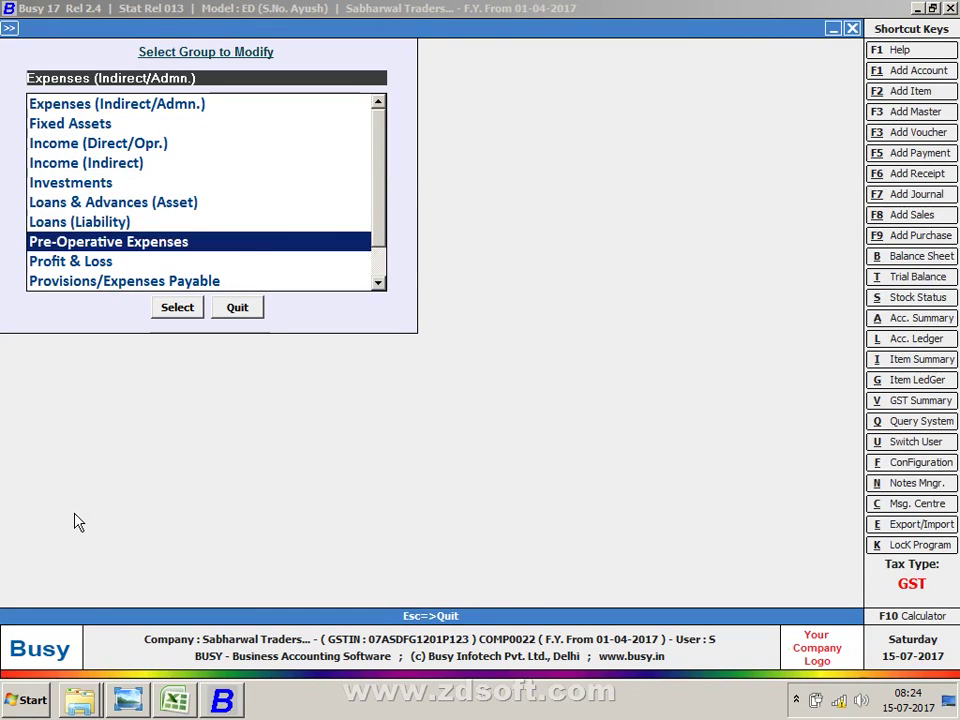
{"action": "key", "text": "Down"}
{"action": "key", "text": "Down"}
{"action": "key", "text": "Down"}
{"action": "key", "text": "Up"}
{"action": "key", "text": "Up"}
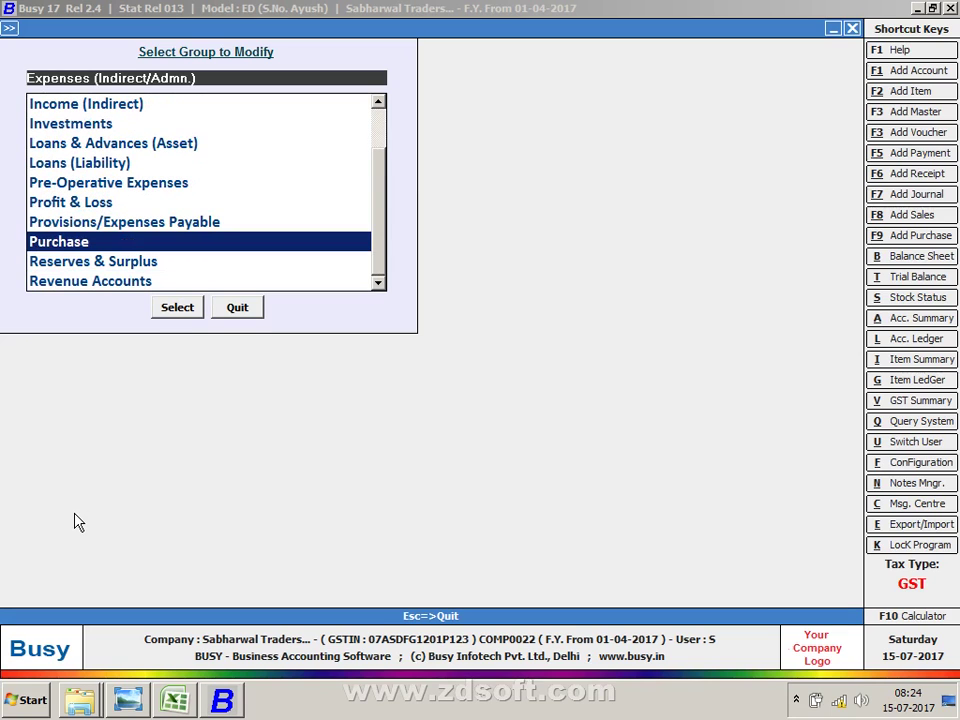
{"action": "key", "text": "Down"}
{"action": "key", "text": "Down"}
{"action": "key", "text": "Down"}
{"action": "key", "text": "Down"}
{"action": "key", "text": "Up"}
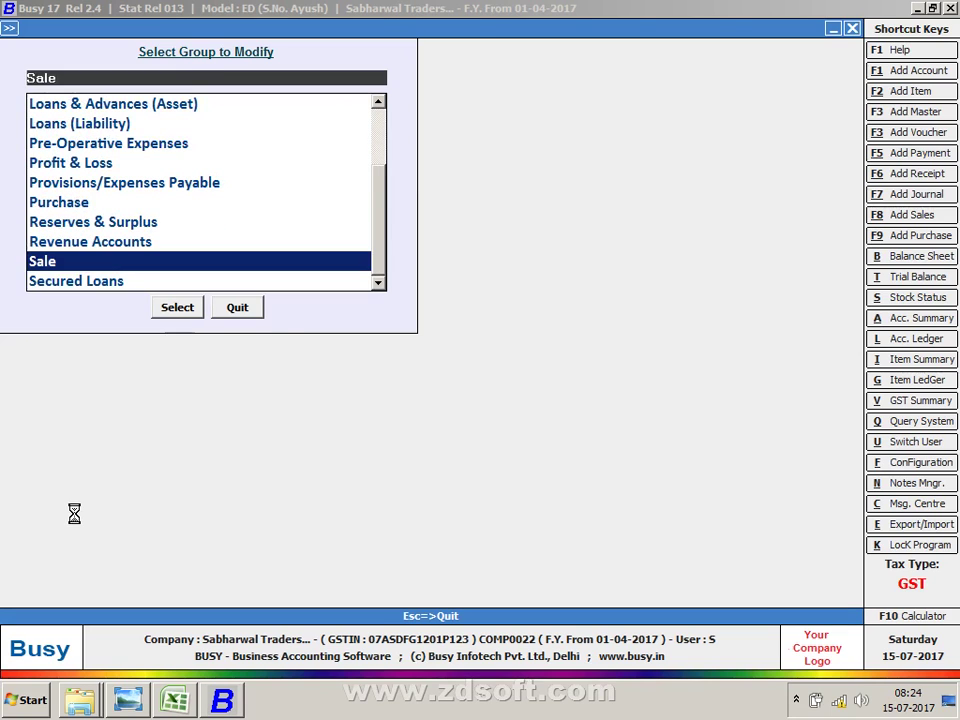
{"action": "key", "text": "Return"}
{"action": "key", "text": "Return"}
{"action": "key", "text": "Return"}
{"action": "key", "text": "Escape"}
{"action": "key", "text": "Return"}
{"action": "key", "text": "Down"}
{"action": "key", "text": "Down"}
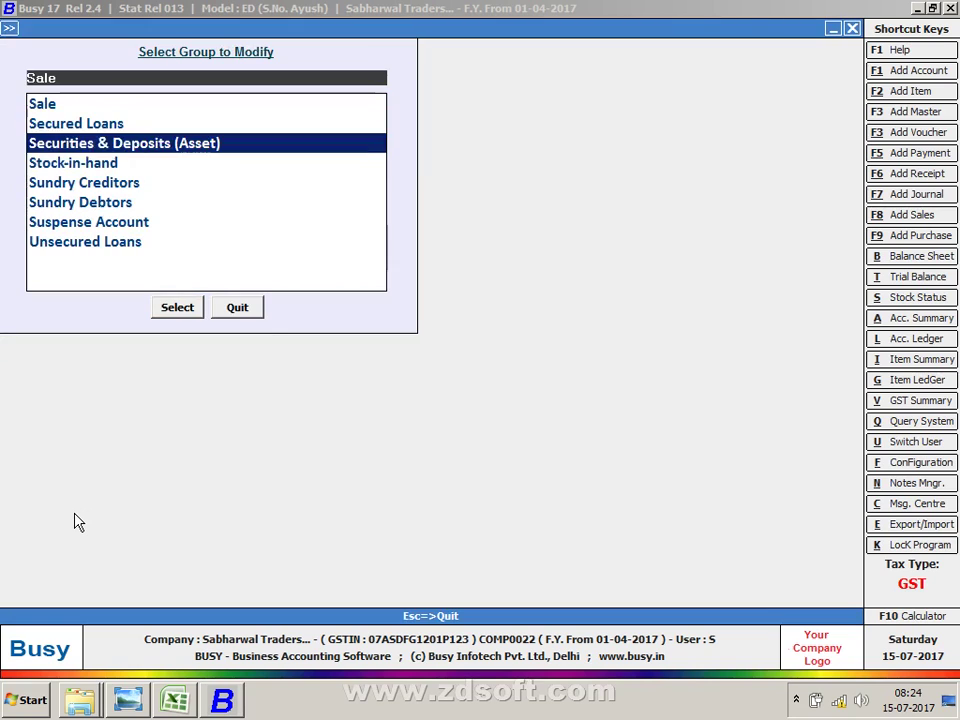
{"action": "key", "text": "Down"}
{"action": "key", "text": "Down"}
{"action": "key", "text": "Down"}
{"action": "key", "text": "Return"}
{"action": "key", "text": "Return"}
{"action": "key", "text": "Return"}
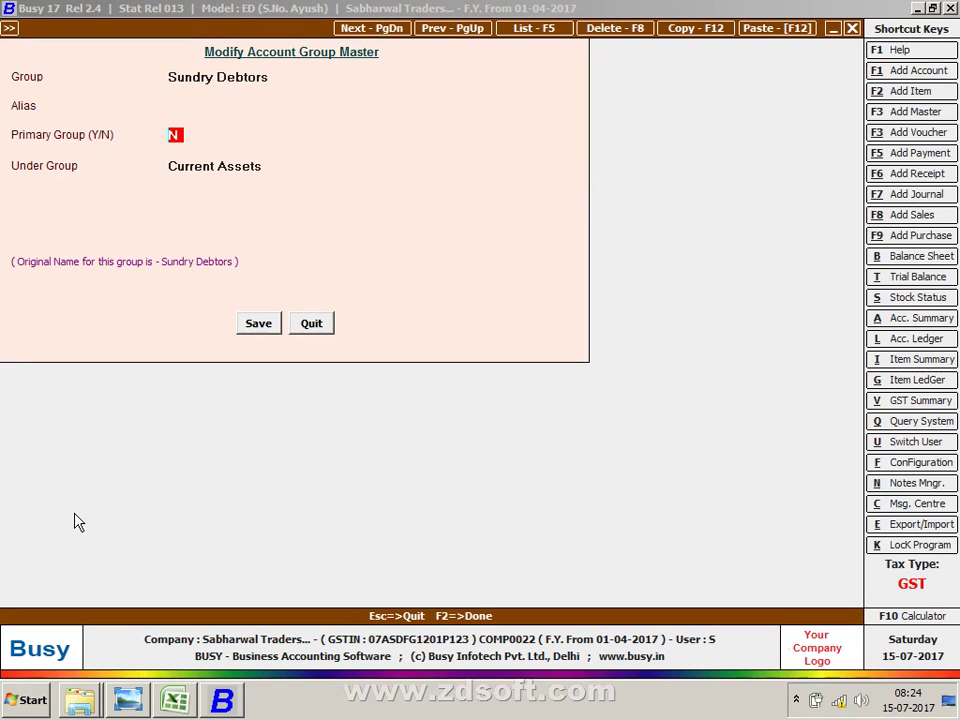
{"action": "key", "text": "Up"}
{"action": "key", "text": "Up"}
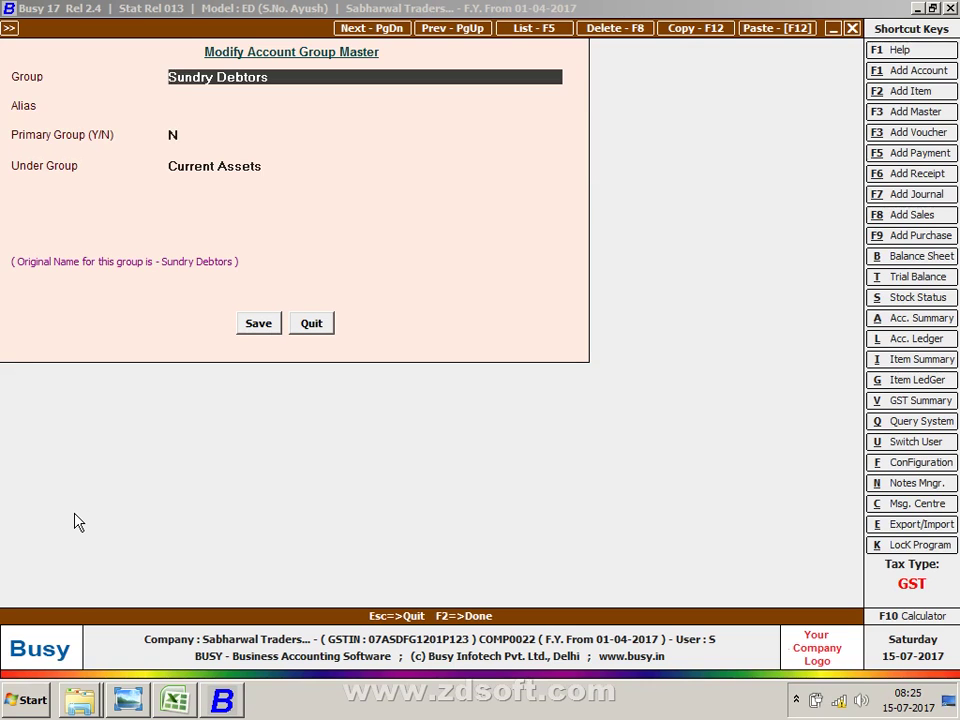
{"action": "key", "text": "Escape"}
{"action": "key", "text": "Return"}
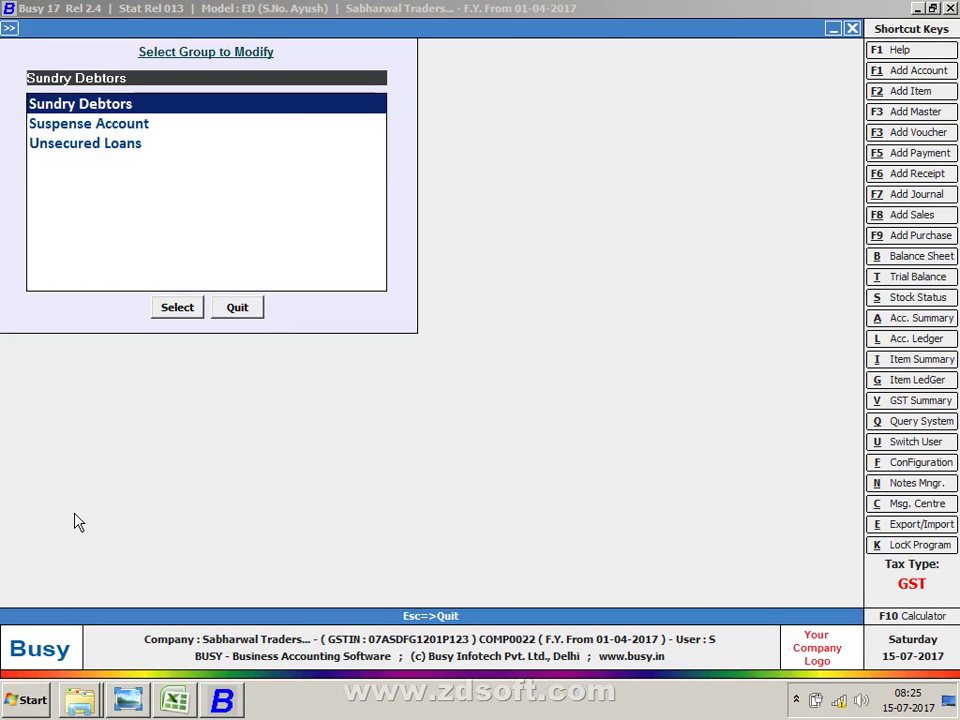
{"action": "key", "text": "Escape"}
{"action": "key", "text": "Escape"}
{"action": "key", "text": "Right"}
{"action": "key", "text": "Right"}
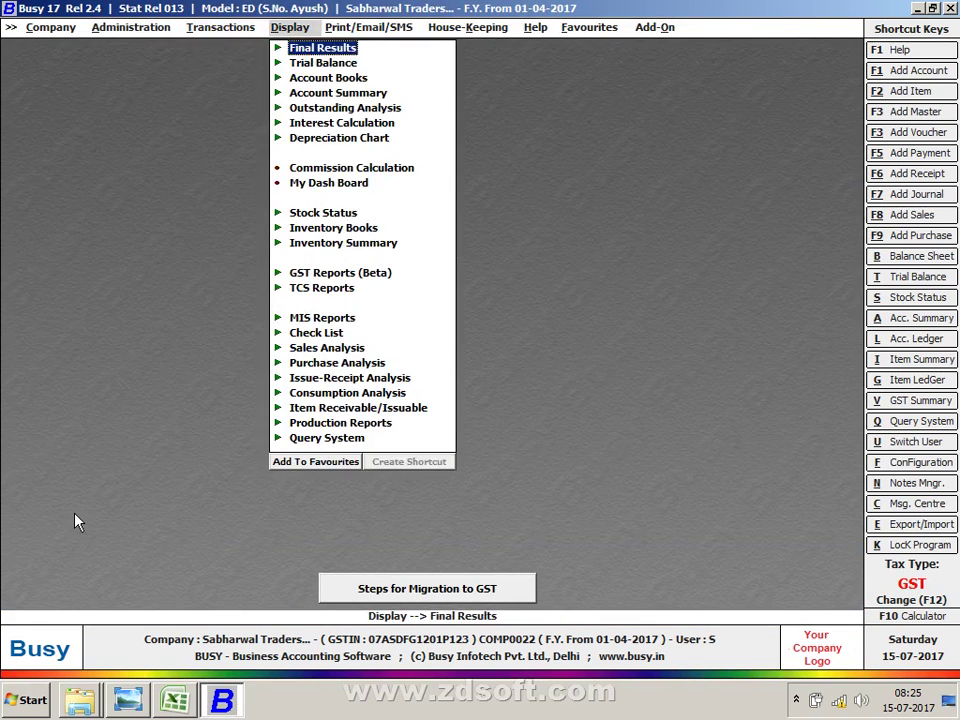
Step: Start a new journal voucher debiting Electronic Cash Ledger 400
{"action": "key", "text": "Left"}
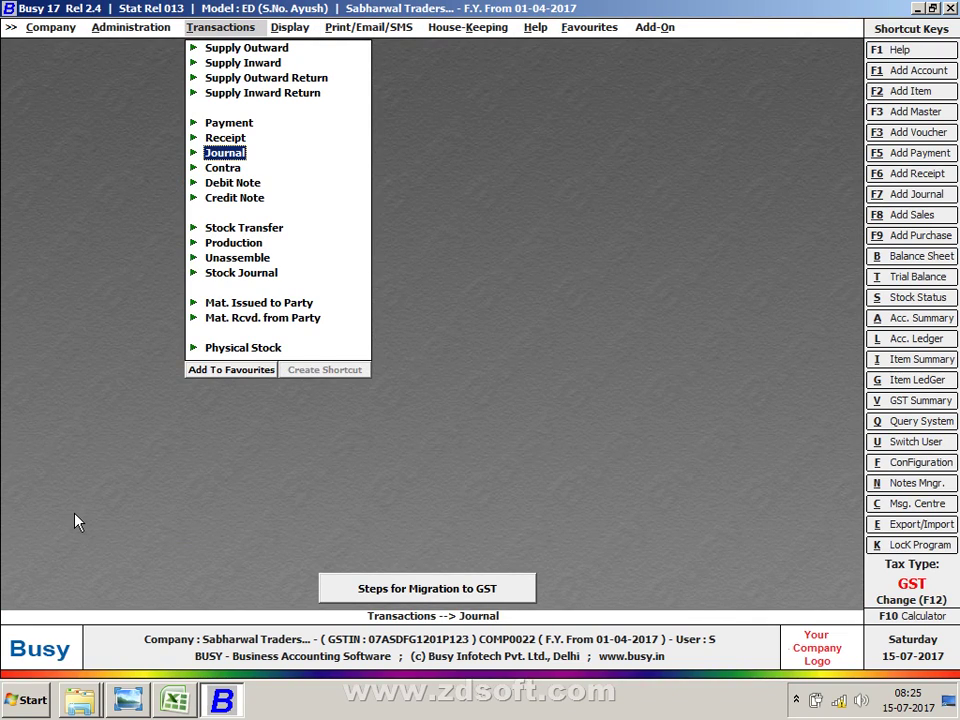
{"action": "key", "text": "Return"}
{"action": "key", "text": "Return"}
{"action": "key", "text": "Return"}
{"action": "key", "text": "Return"}
{"action": "key", "text": "Return"}
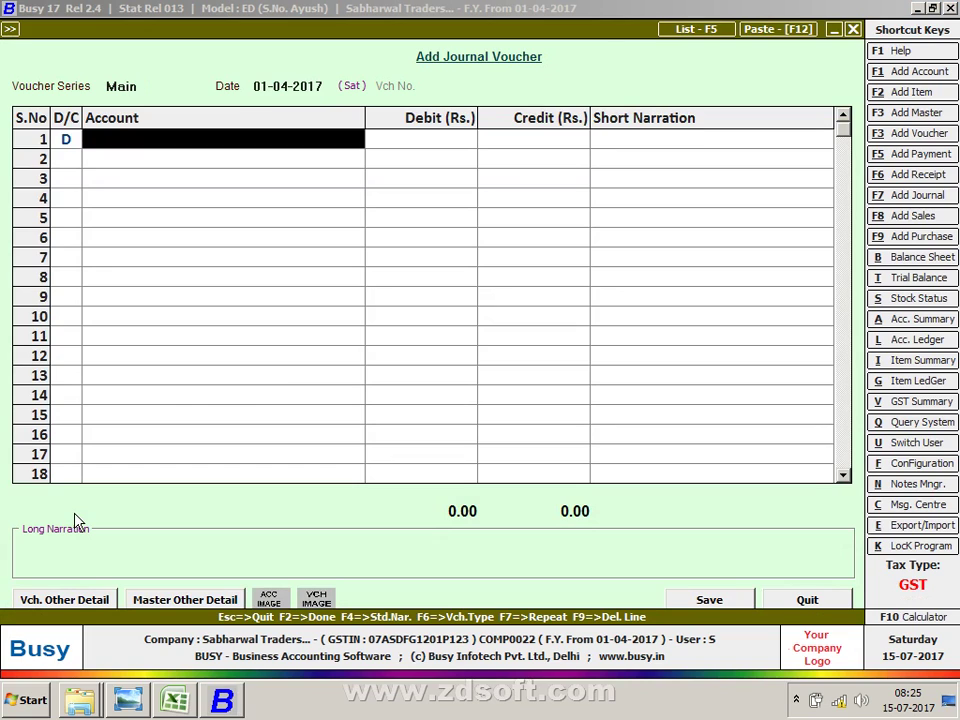
{"action": "type", "text": "elec"}
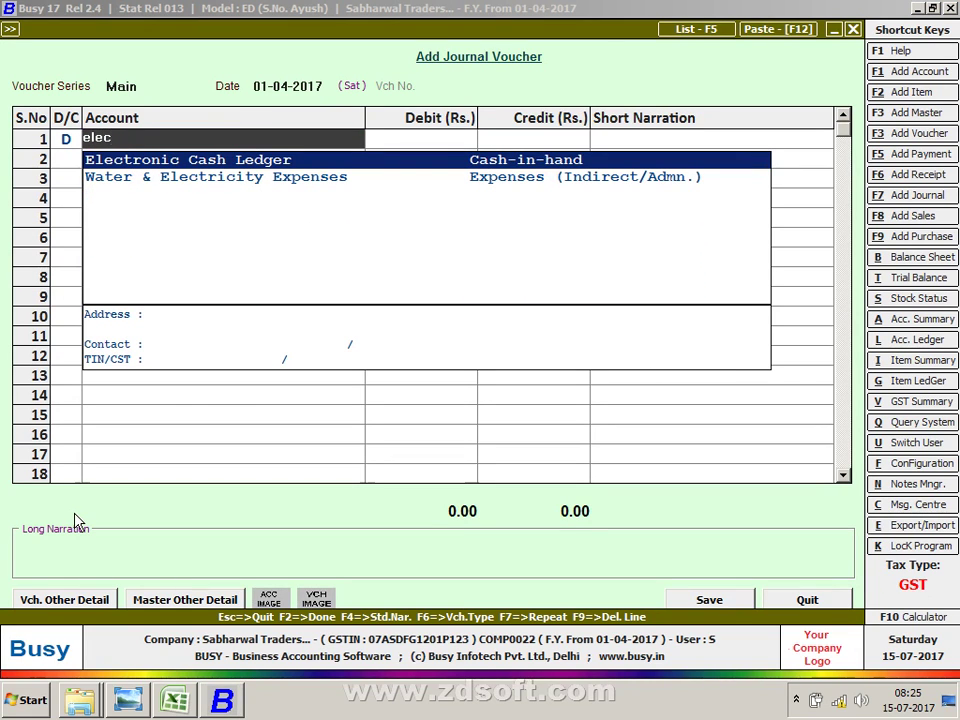
{"action": "key", "text": "Return"}
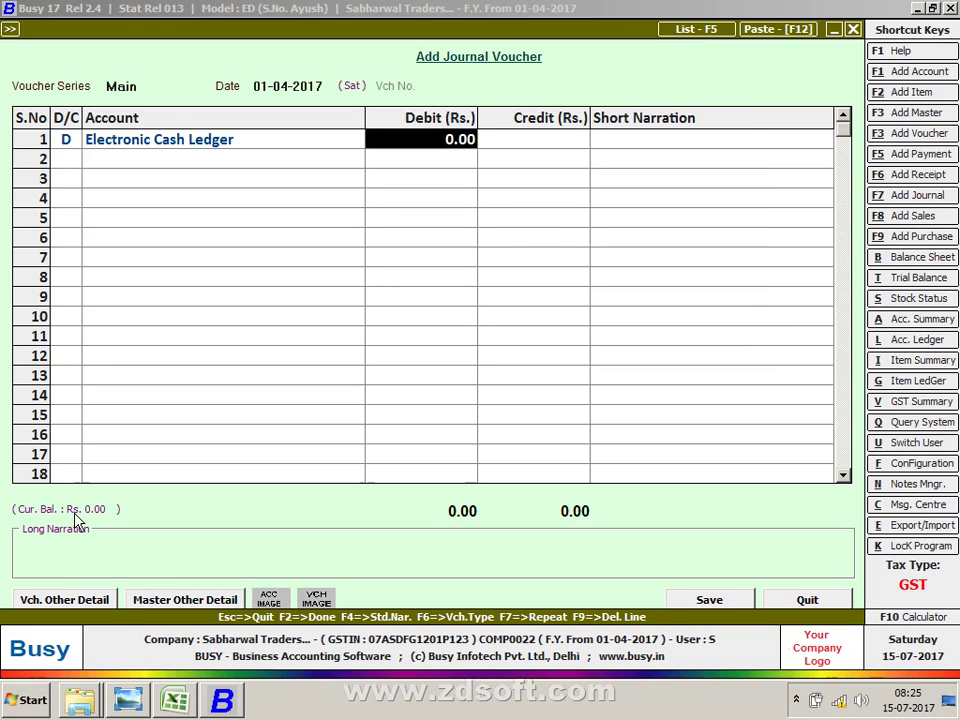
{"action": "type", "text": "400"}
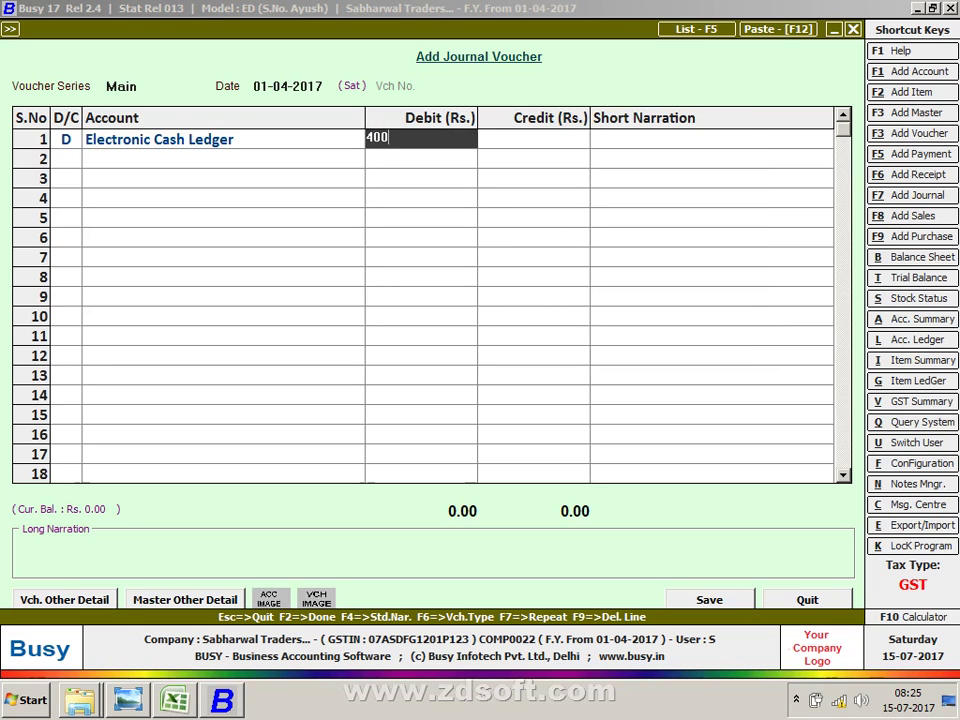
{"action": "key", "text": "Return"}
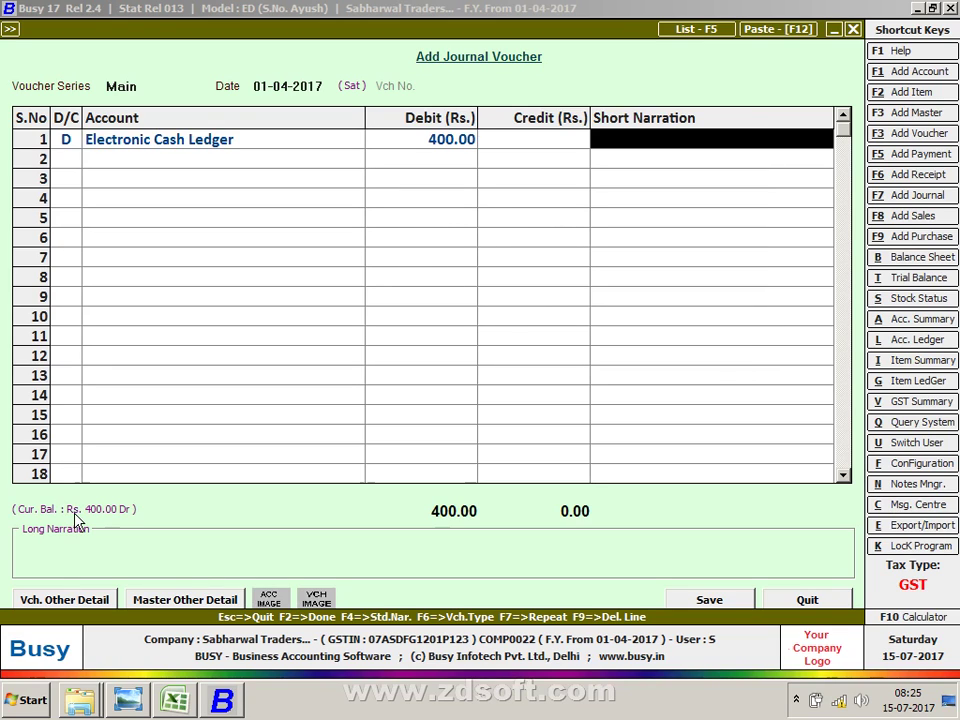
Step: Re-enter the row 1 debit amount as 400
{"action": "key", "text": "Up"}
{"action": "key", "text": "Down"}
{"action": "key", "text": "Left"}
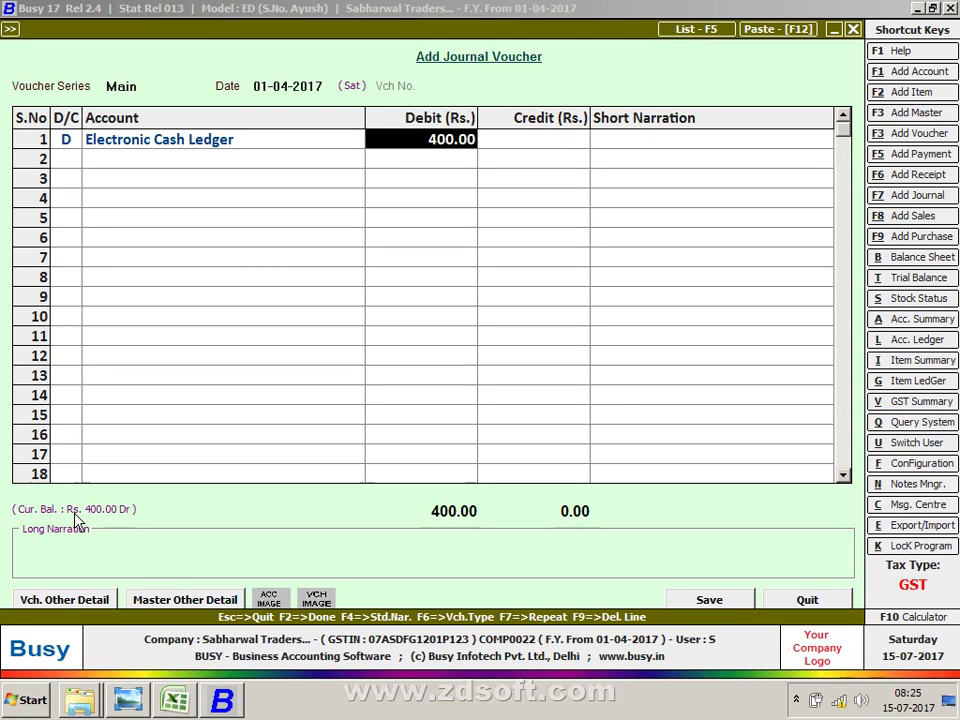
{"action": "type", "text": "0"}
{"action": "key", "text": "Return"}
{"action": "key", "text": "Return"}
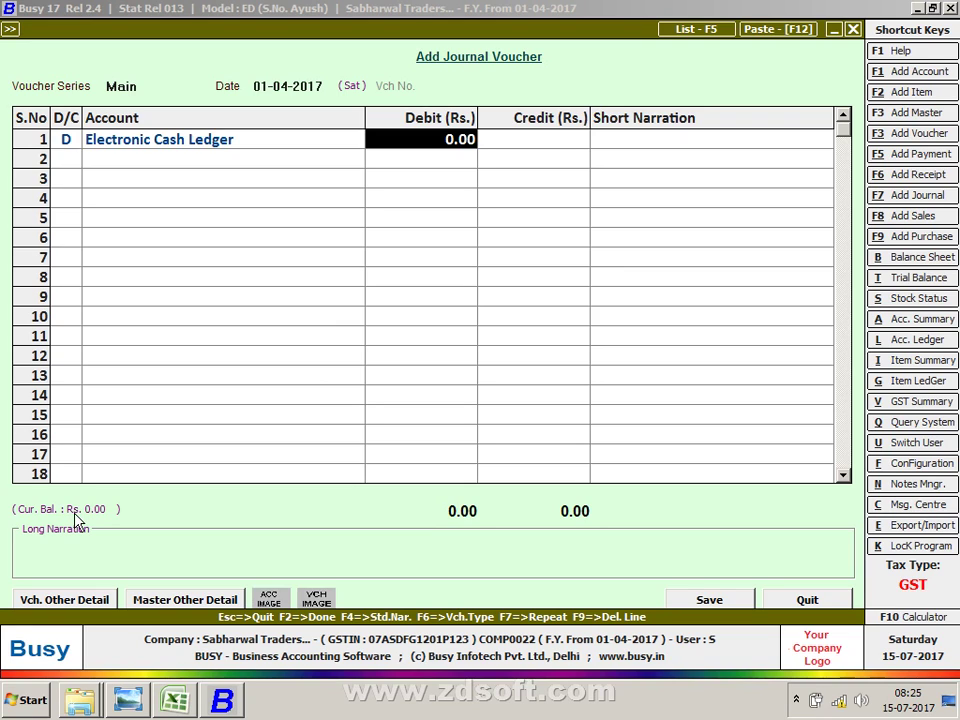
{"action": "type", "text": "400"}
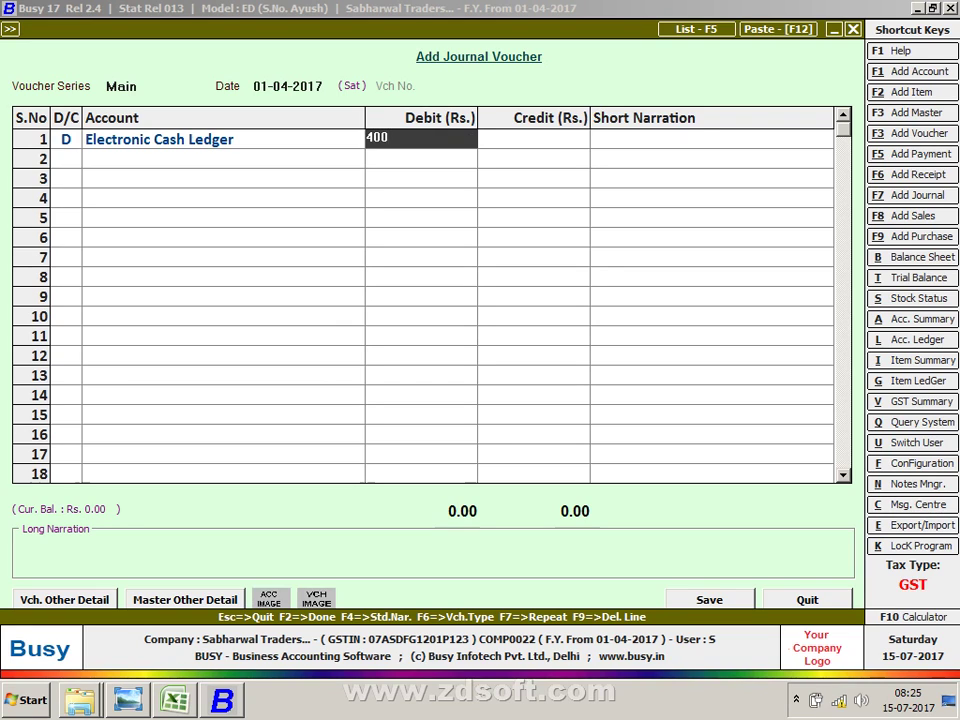
{"action": "key", "text": "Return"}
{"action": "key", "text": "Return"}
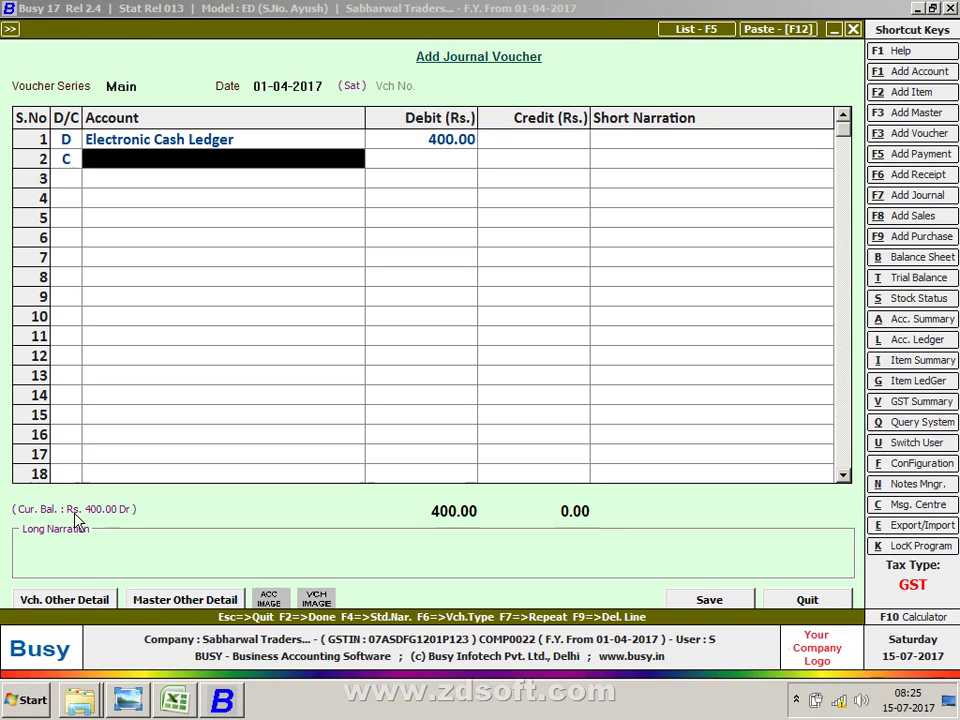
Step: Credit TCS (Tax Collected at Source) for the matching 400
{"action": "type", "text": "tc"}
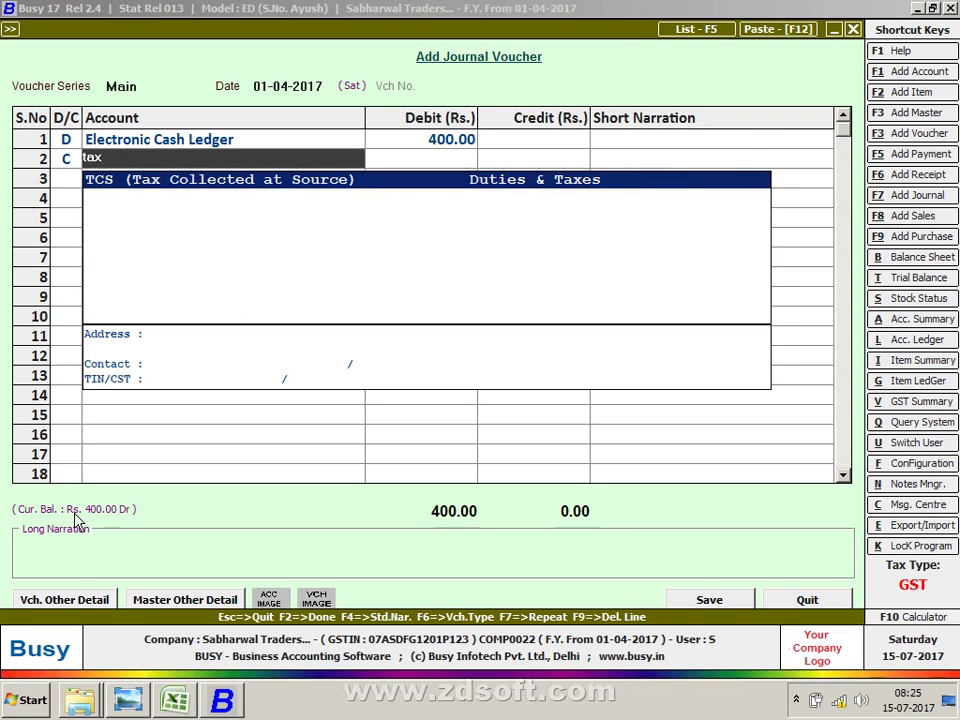
{"action": "key", "text": "Return"}
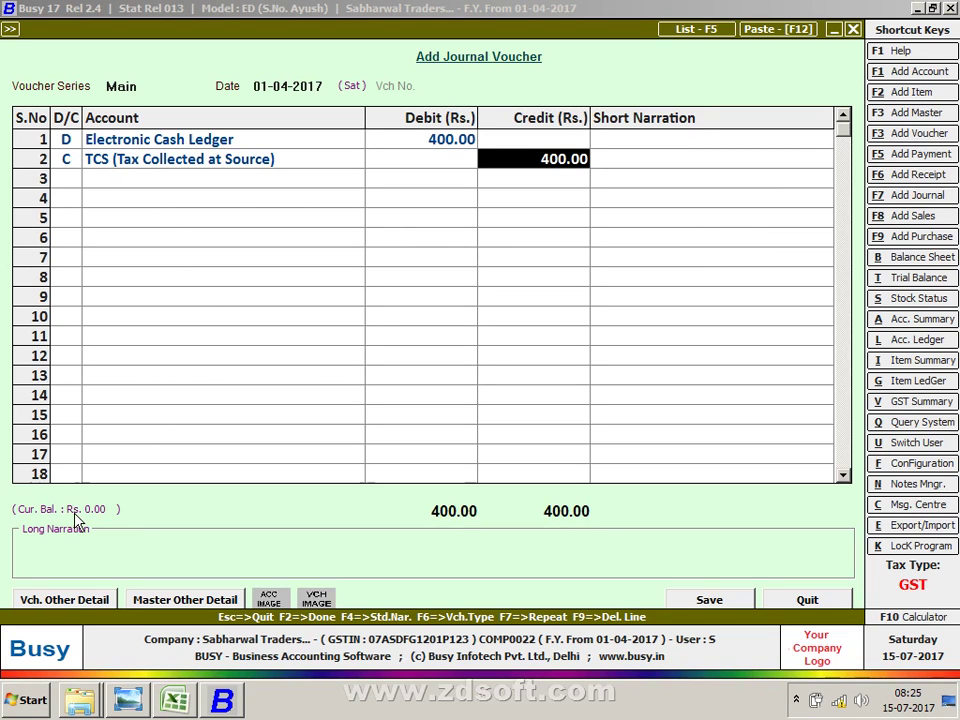
{"action": "key", "text": "Up"}
{"action": "key", "text": "Up"}
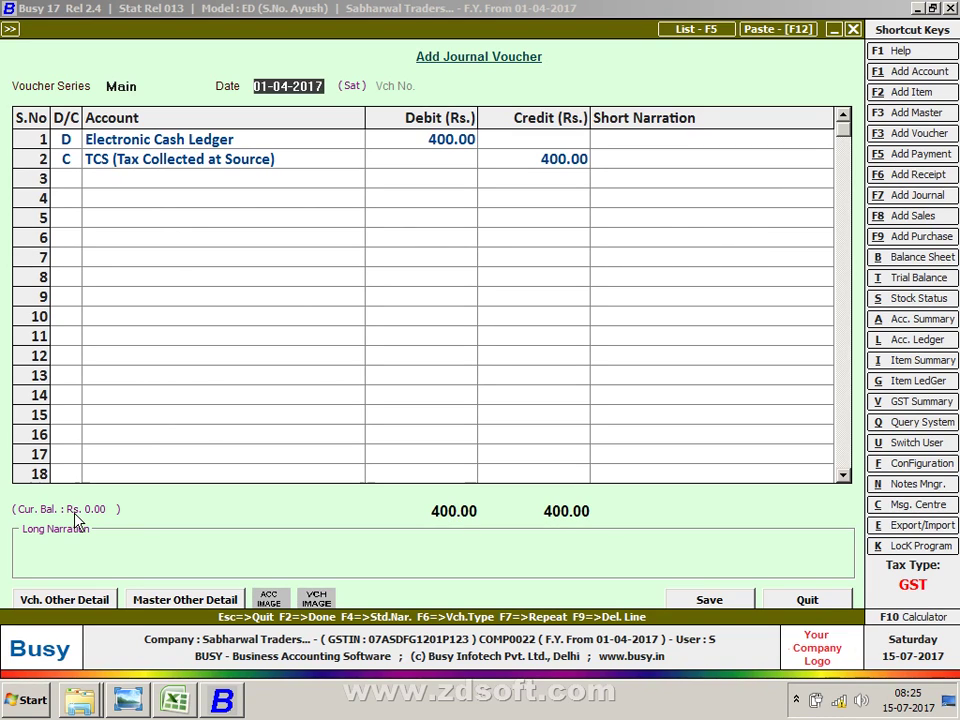
Step: Set the voucher date to 30-07-2017
{"action": "type", "text": "30-"}
{"action": "key", "text": "Return"}
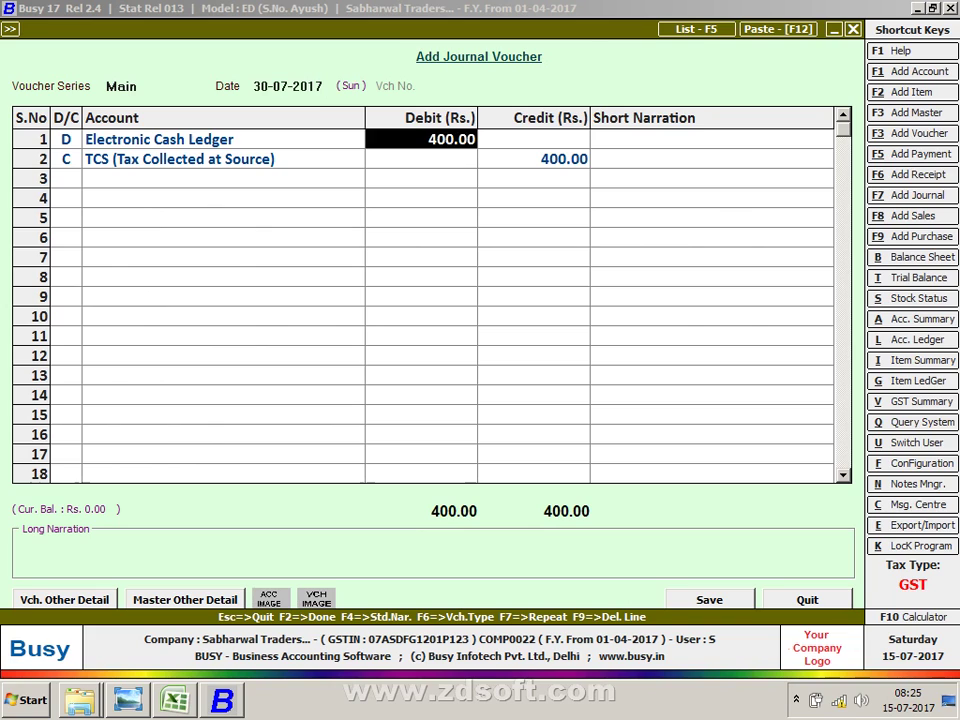
{"action": "key", "text": "Up"}
{"action": "key", "text": "Return"}
{"action": "key", "text": "Return"}
{"action": "key", "text": "Return"}
{"action": "key", "text": "Return"}
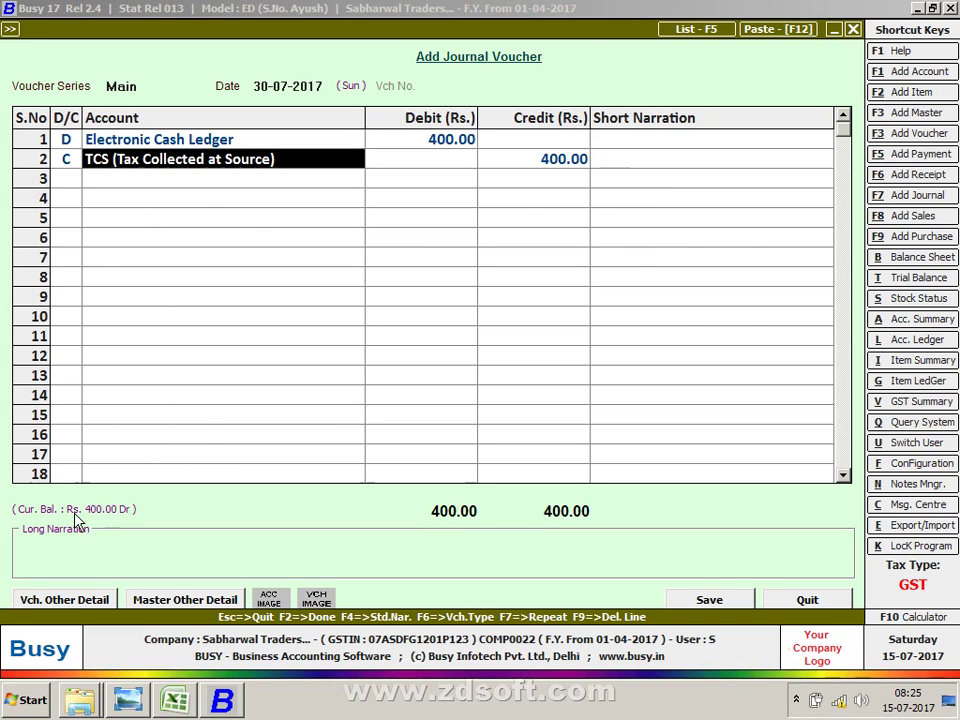
{"action": "key", "text": "Return"}
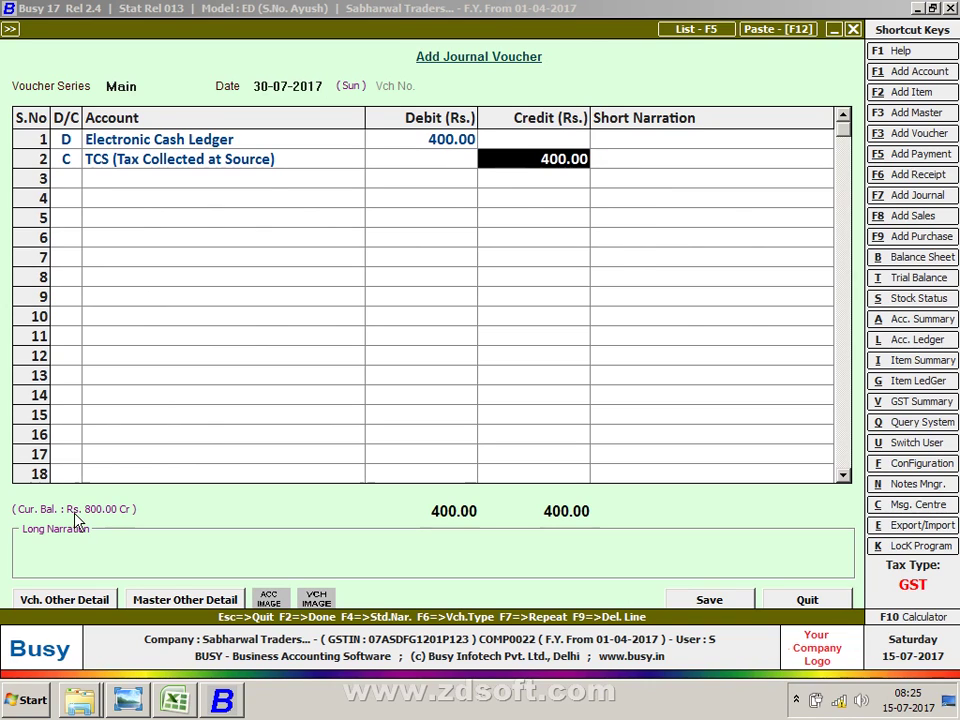
{"action": "key", "text": "Return"}
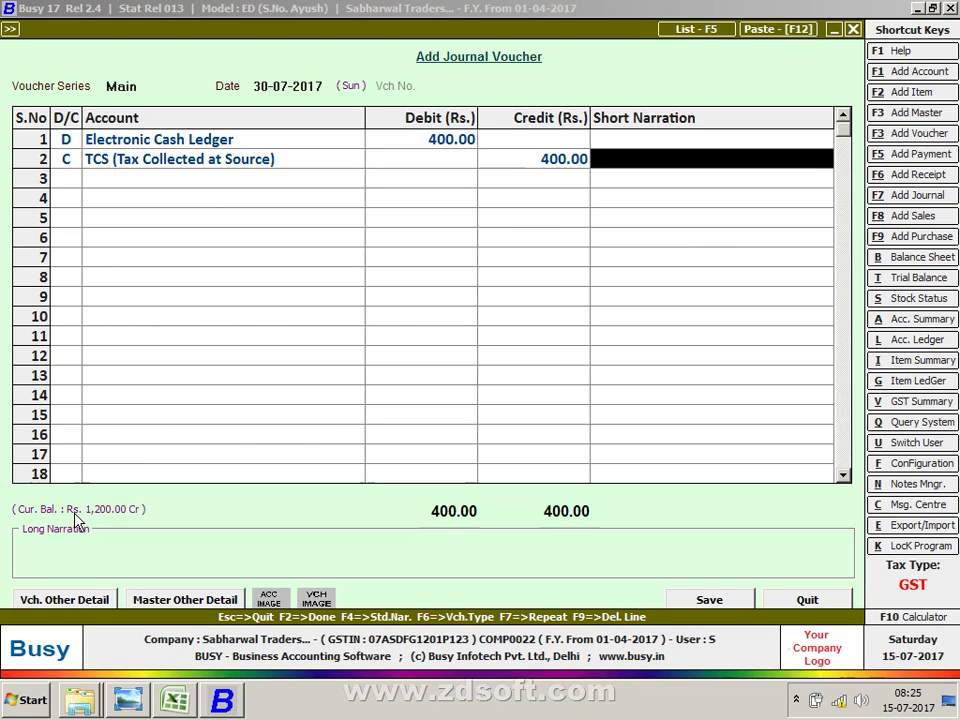
{"action": "key", "text": "Up"}
{"action": "key", "text": "Up"}
{"action": "key", "text": "Up"}
{"action": "key", "text": "Up"}
{"action": "key", "text": "Up"}
{"action": "key", "text": "Up"}
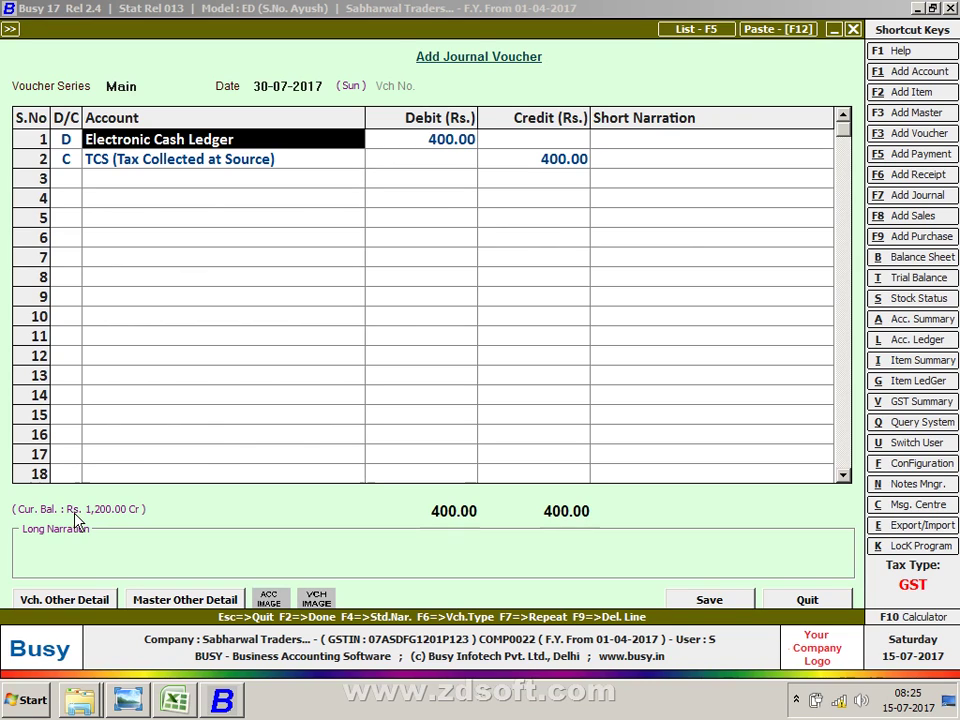
Step: Swap the accounts so TCS is debited and Electronic Cash Ledger credited 400
{"action": "type", "text": "tc"}
{"action": "key", "text": "Return"}
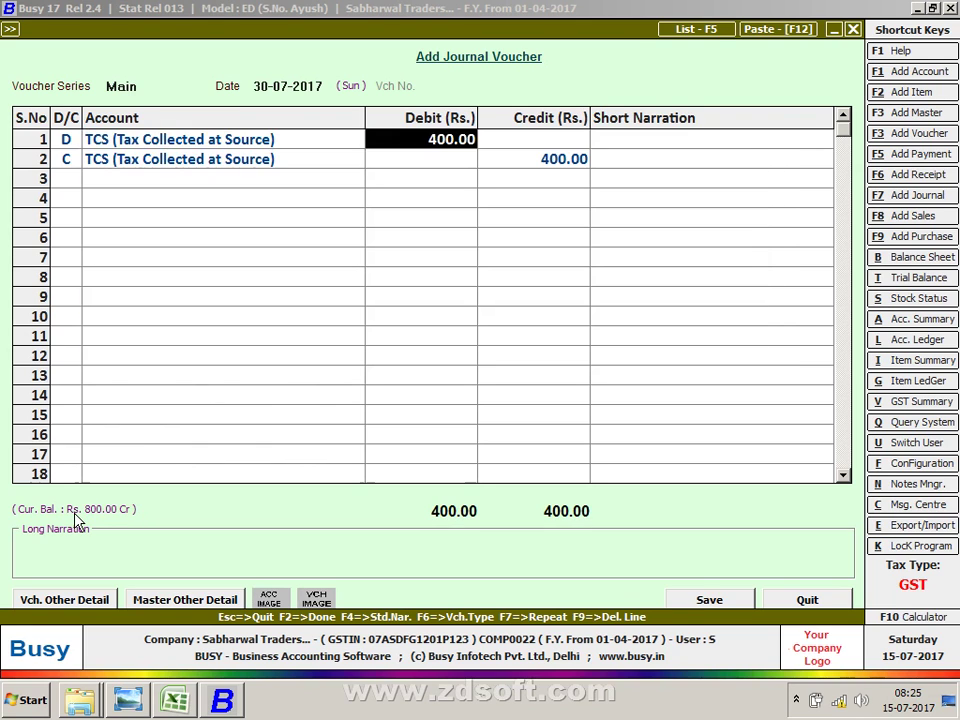
{"action": "key", "text": "Return"}
{"action": "key", "text": "Return"}
{"action": "type", "text": "e"}
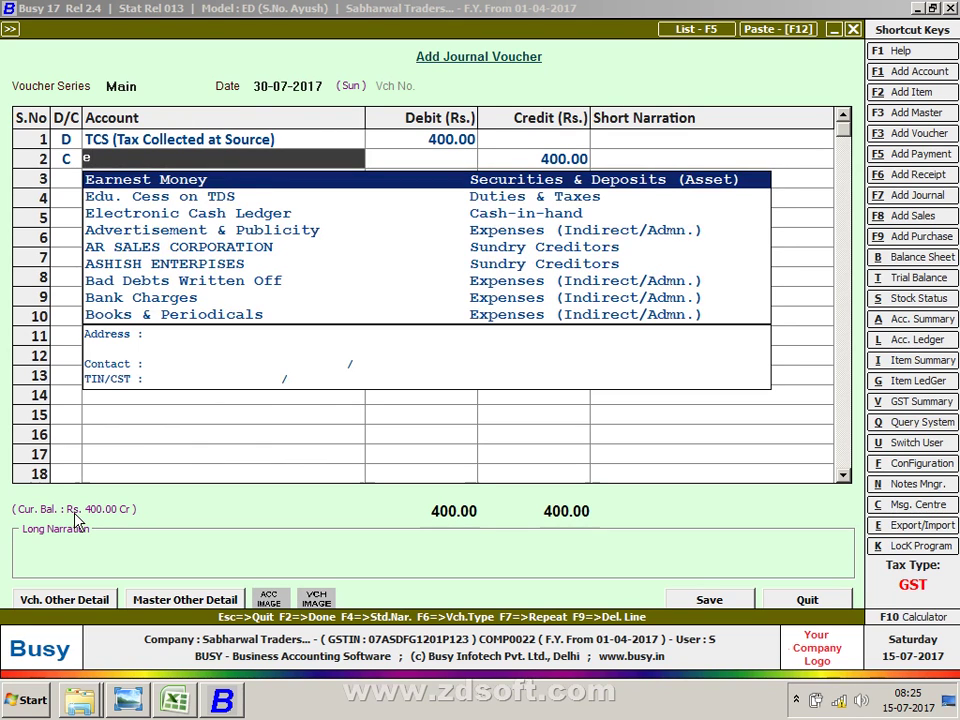
{"action": "key", "text": "Down"}
{"action": "key", "text": "Down"}
{"action": "key", "text": "Return"}
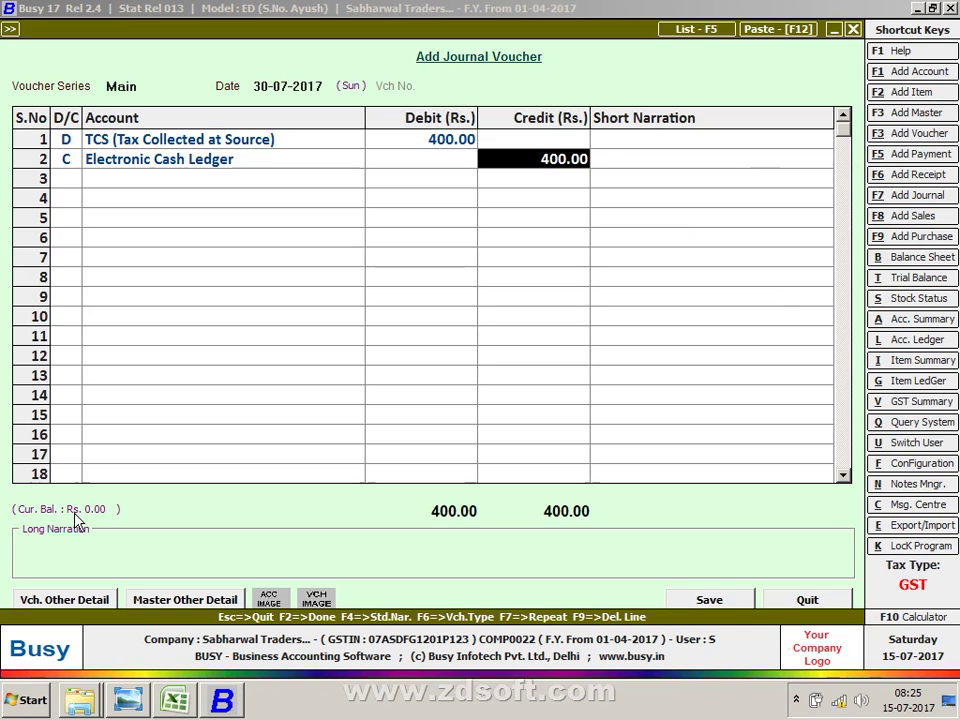
{"action": "key", "text": "Up"}
{"action": "key", "text": "Left"}
{"action": "key", "text": "Return"}
{"action": "key", "text": "Return"}
{"action": "key", "text": "Return"}
{"action": "key", "text": "Return"}
{"action": "key", "text": "Return"}
{"action": "key", "text": "Return"}
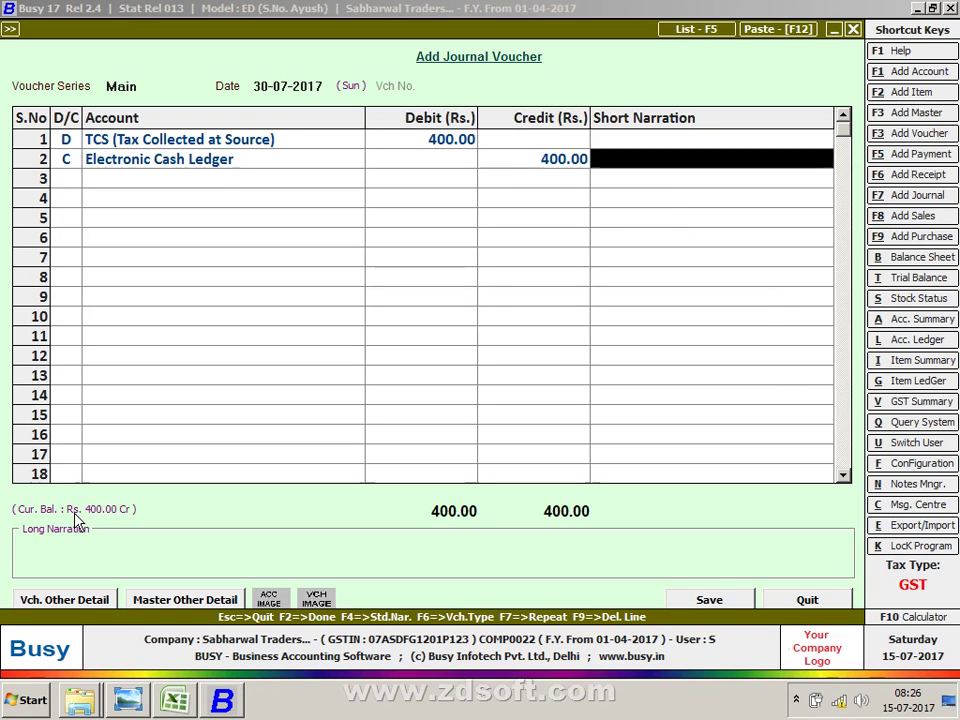
{"action": "key", "text": "Left"}
{"action": "key", "text": "Left"}
{"action": "key", "text": "Up"}
{"action": "key", "text": "Return"}
{"action": "key", "text": "Return"}
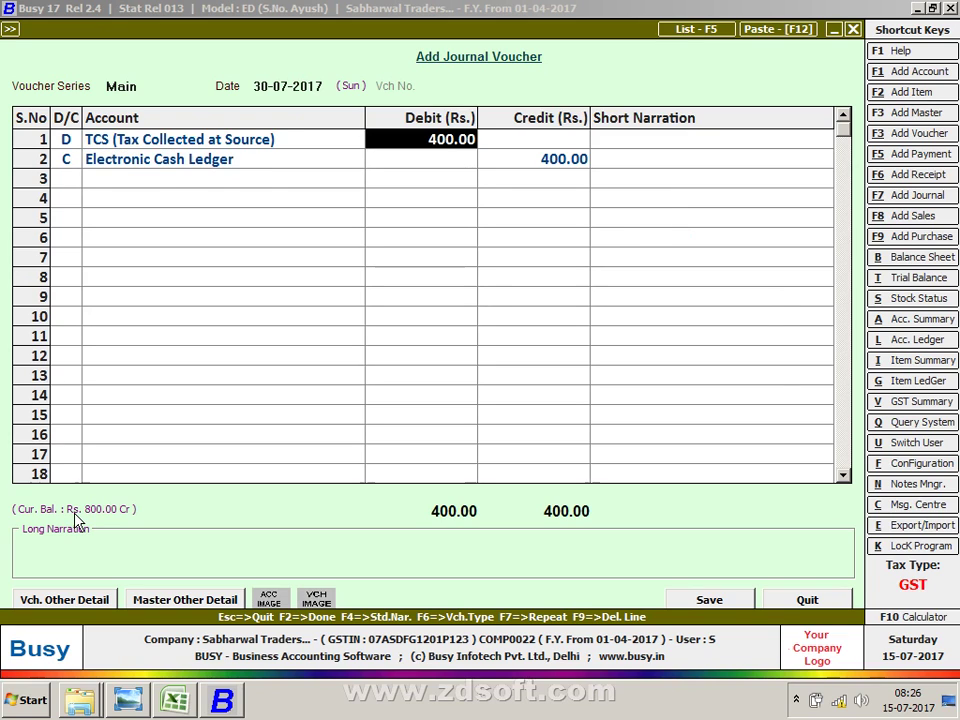
{"action": "key", "text": "Return"}
{"action": "key", "text": "Return"}
{"action": "key", "text": "Return"}
{"action": "key", "text": "Return"}
{"action": "key", "text": "Return"}
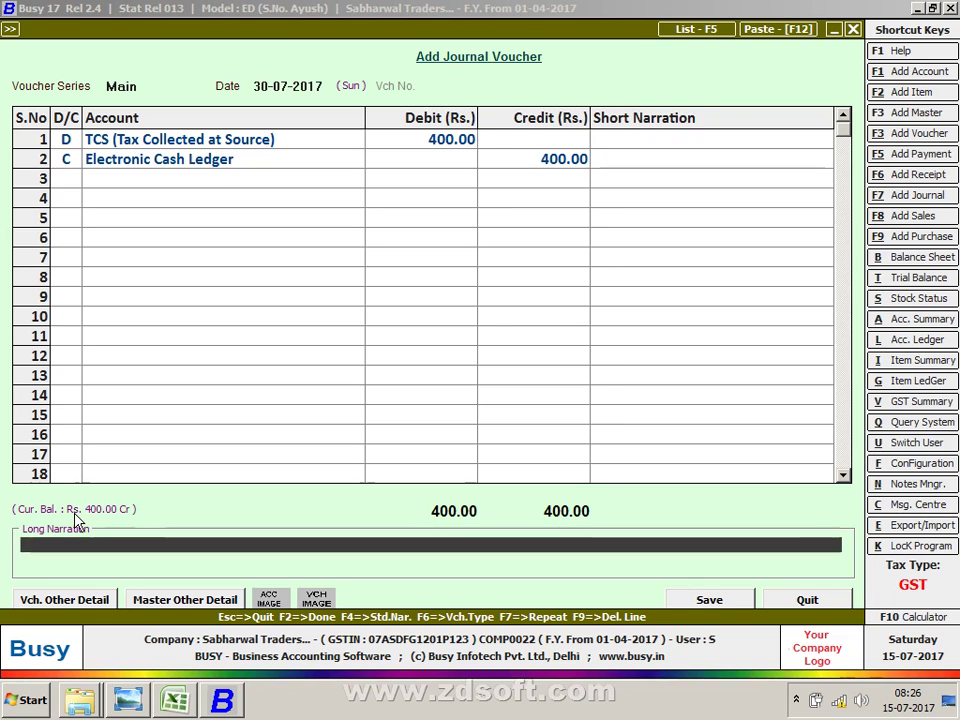
{"action": "key", "text": "Return"}
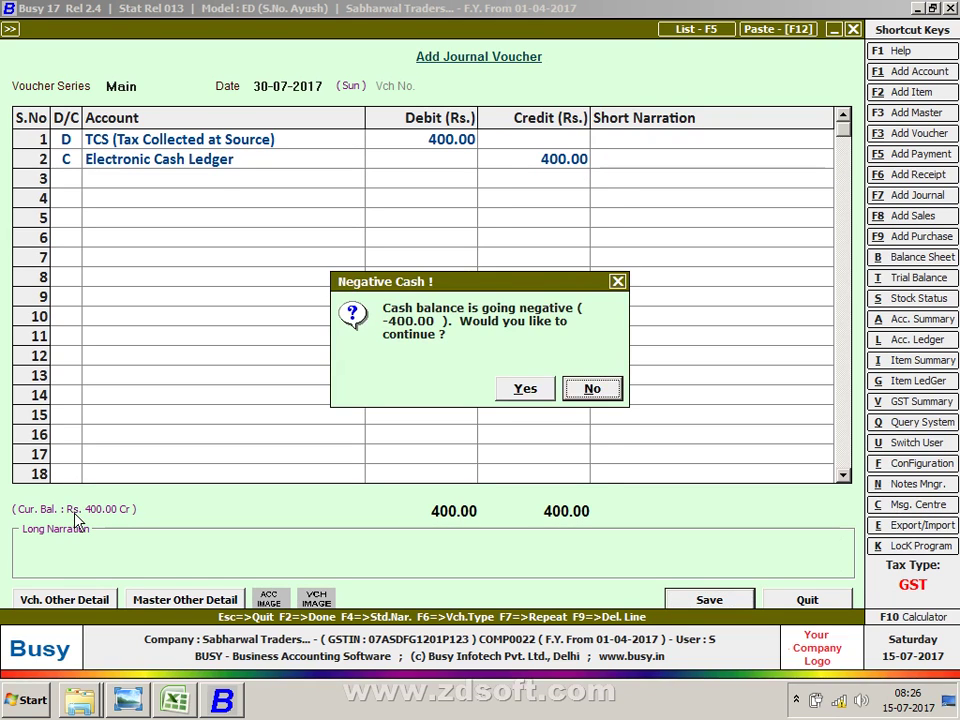
{"action": "key", "text": "Left"}
{"action": "key", "text": "Return"}
{"action": "key", "text": "Return"}
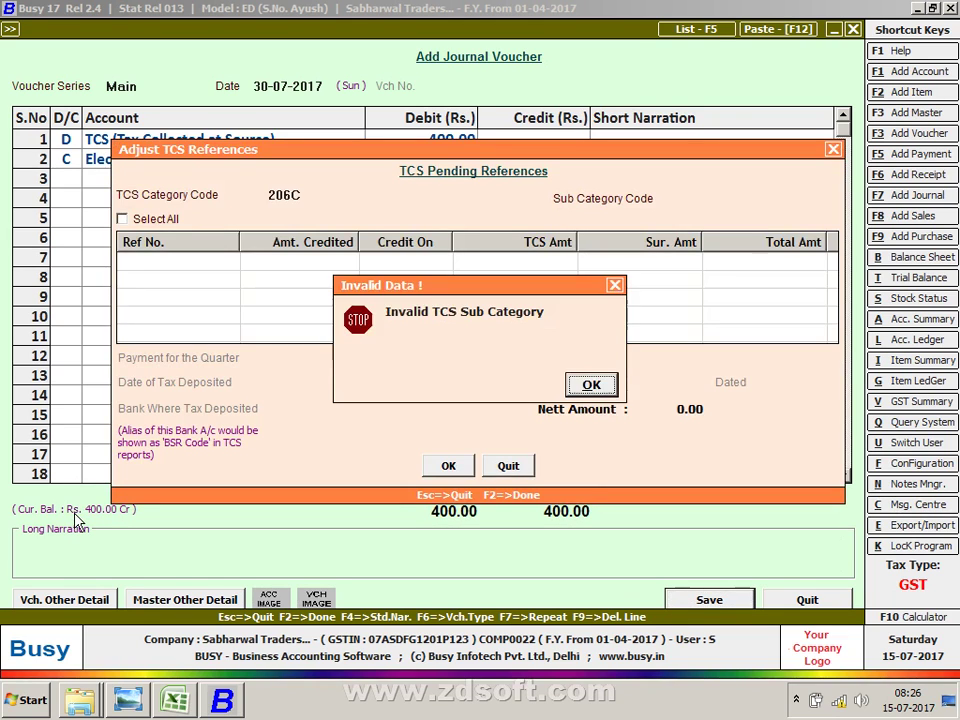
{"action": "key", "text": "Return"}
{"action": "key", "text": "Escape"}
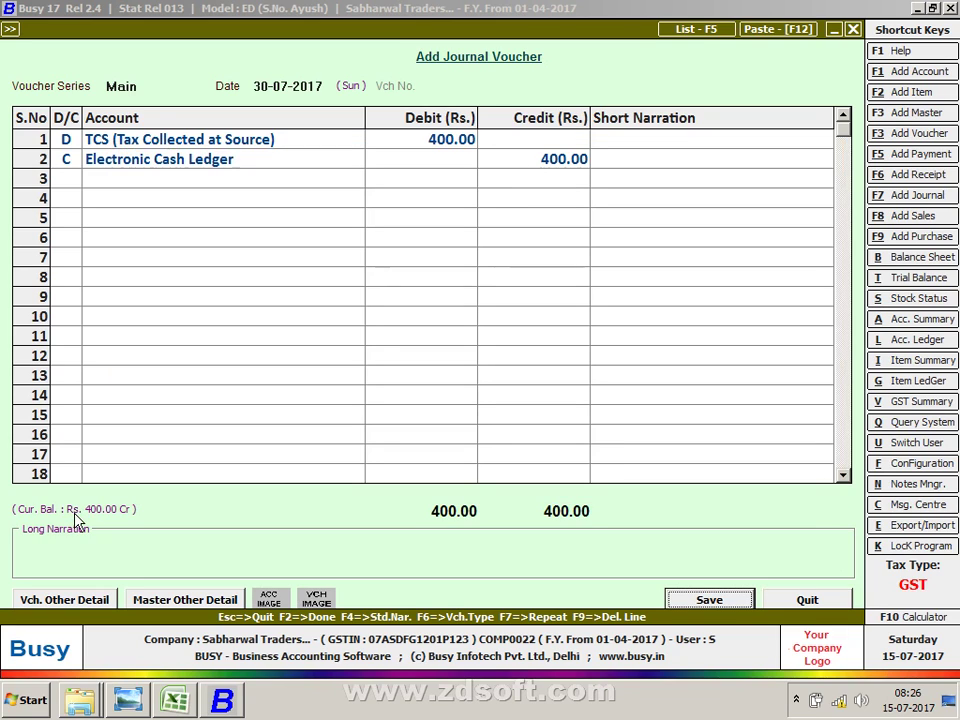
{"action": "key", "text": "Escape"}
{"action": "key", "text": "Up"}
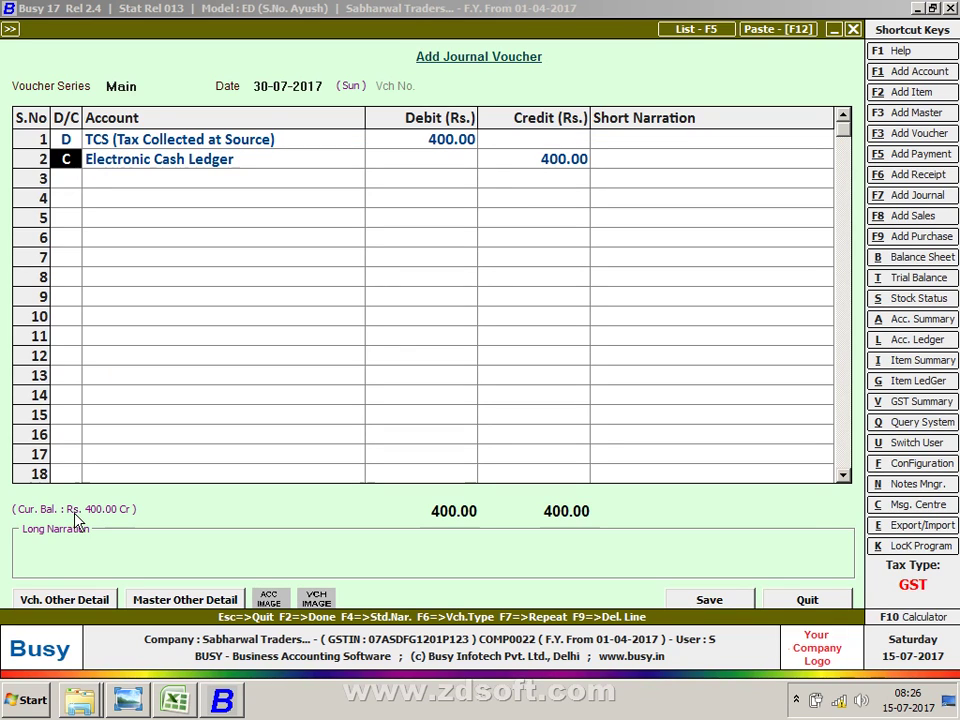
{"action": "key", "text": "Up"}
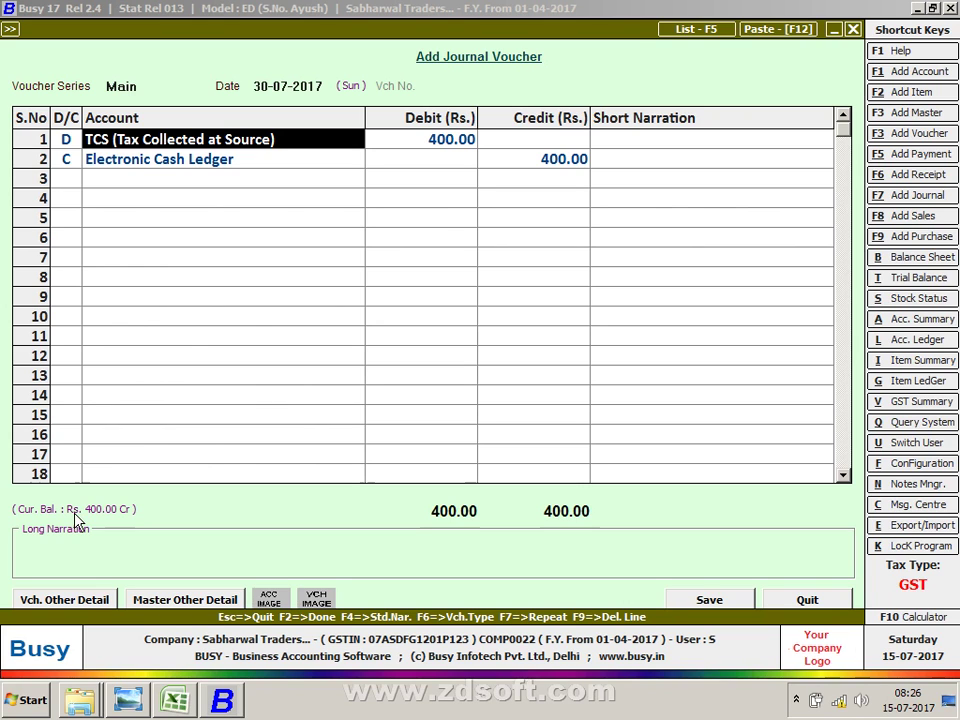
Step: Leave the TCS journal entry unsaved and bring up Account Ledger settings for TCS
{"action": "key", "text": "alt+i"}
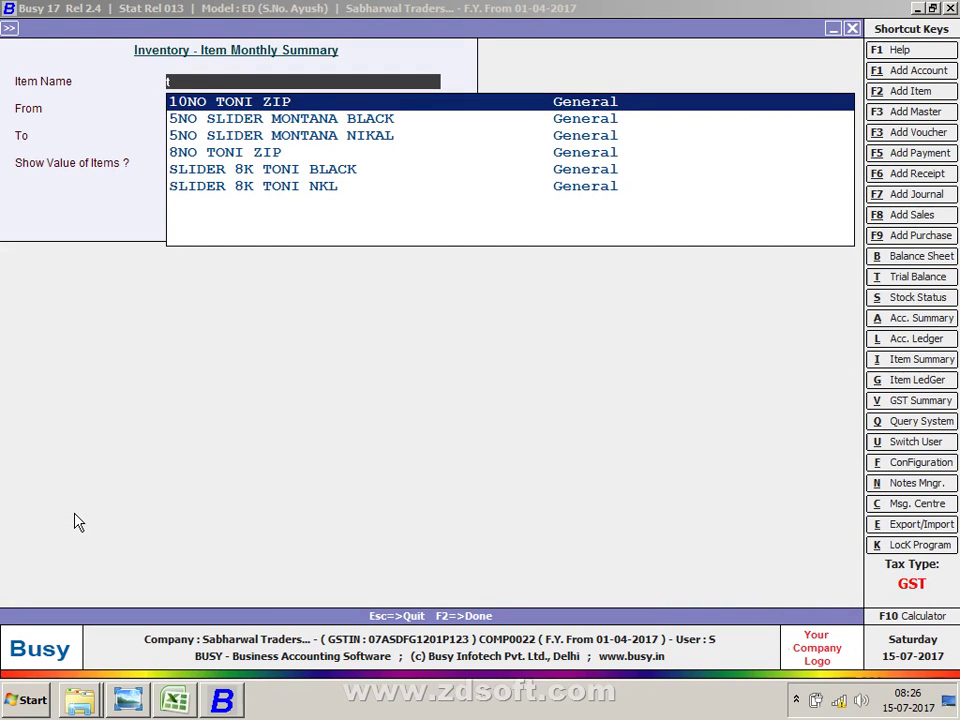
{"action": "key", "text": "Escape"}
{"action": "key", "text": "Escape"}
{"action": "key", "text": "Escape"}
{"action": "key", "text": "Right"}
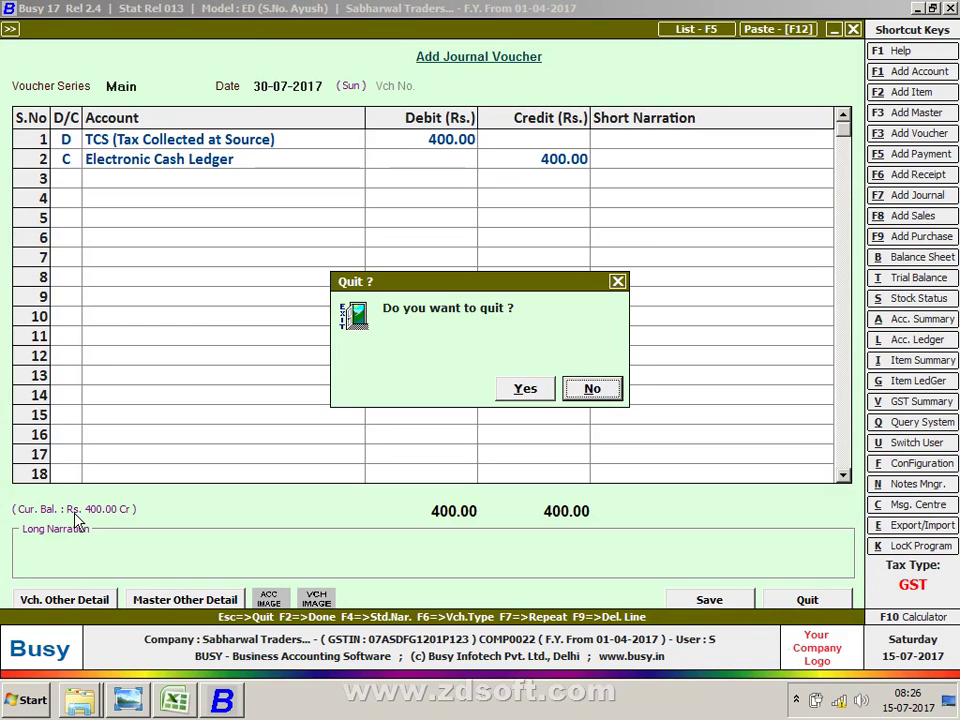
{"action": "key", "text": "Return"}
{"action": "key", "text": "alt+l"}
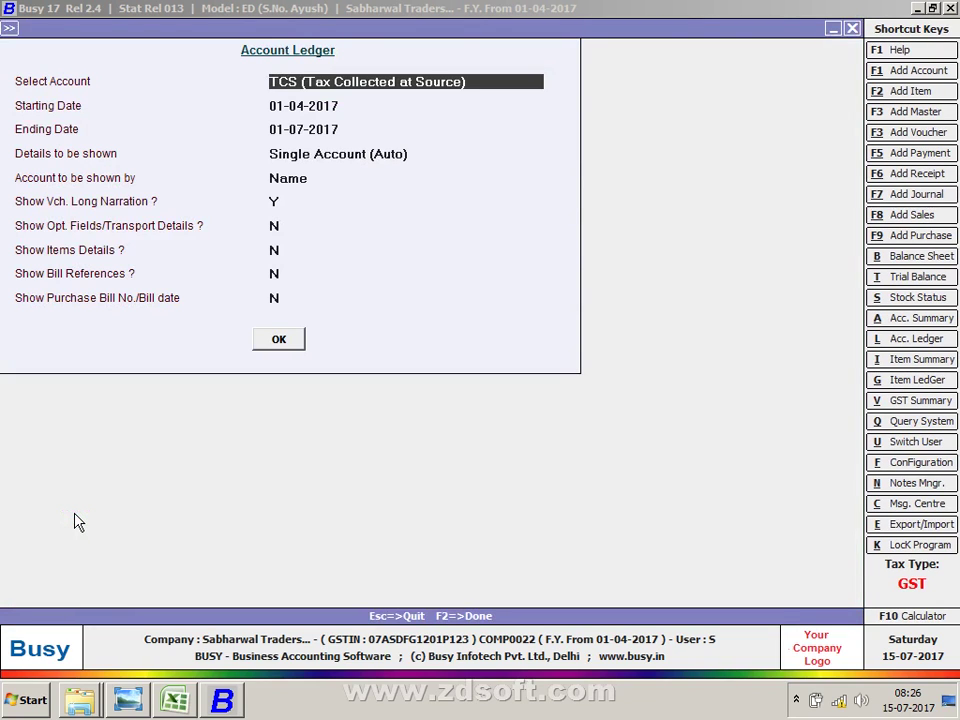
Step: Run the TCS ledger, showing 400.00 credits from Cash and FLIPKART, 800.00 Cr total
{"action": "key", "text": "Return"}
{"action": "key", "text": "Return"}
{"action": "key", "text": "Return"}
{"action": "key", "text": "Return"}
{"action": "key", "text": "Return"}
{"action": "key", "text": "Return"}
{"action": "key", "text": "Return"}
{"action": "key", "text": "Return"}
{"action": "key", "text": "Return"}
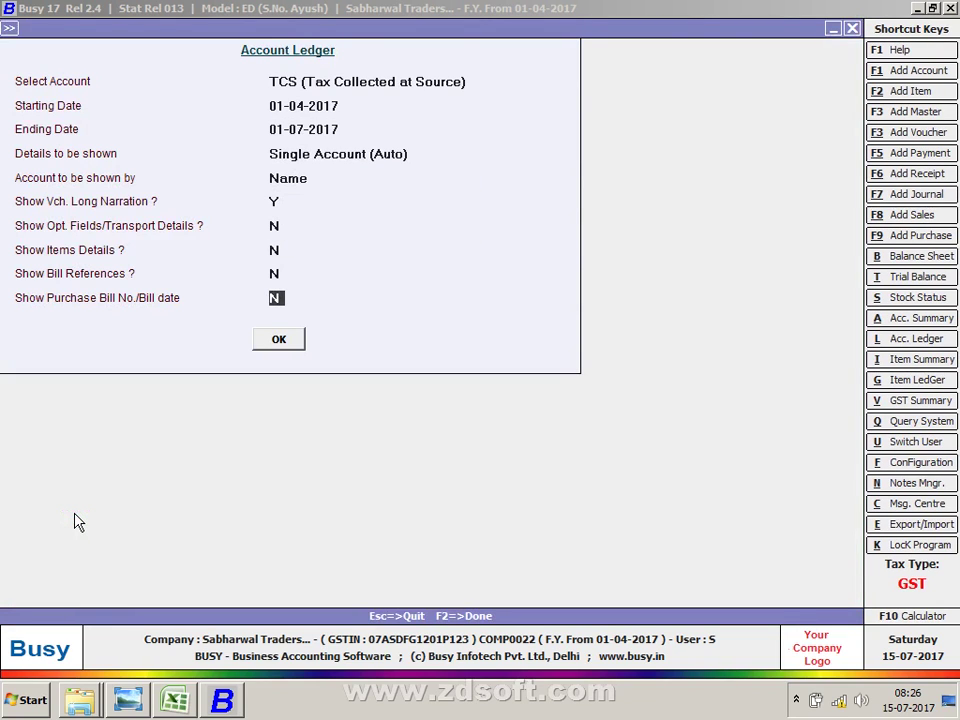
{"action": "key", "text": "Return"}
{"action": "key", "text": "Return"}
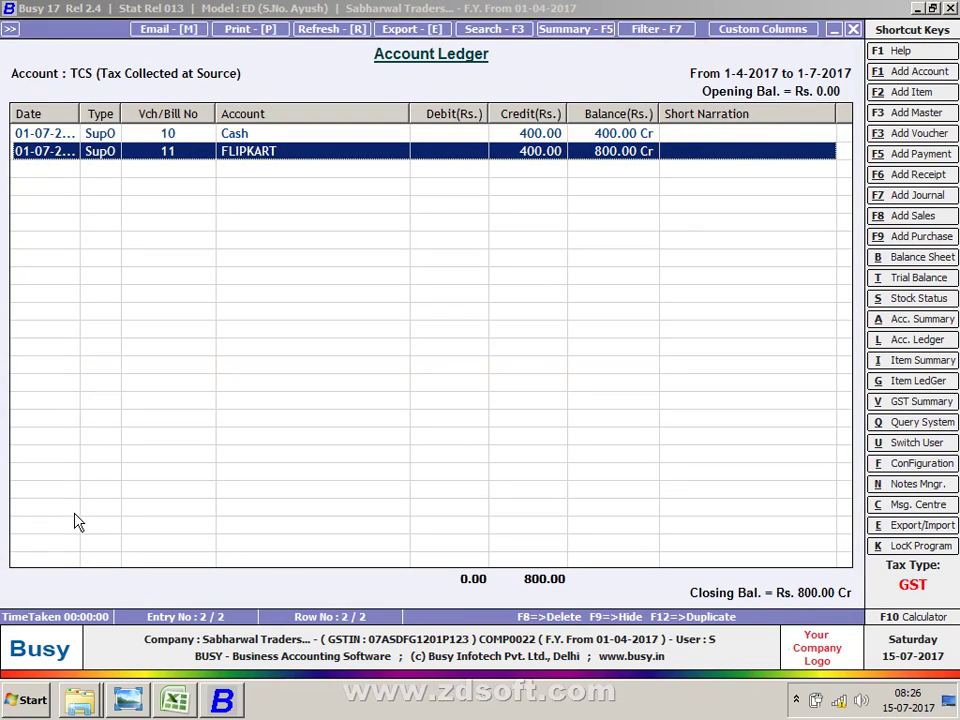
{"action": "key", "text": "Up"}
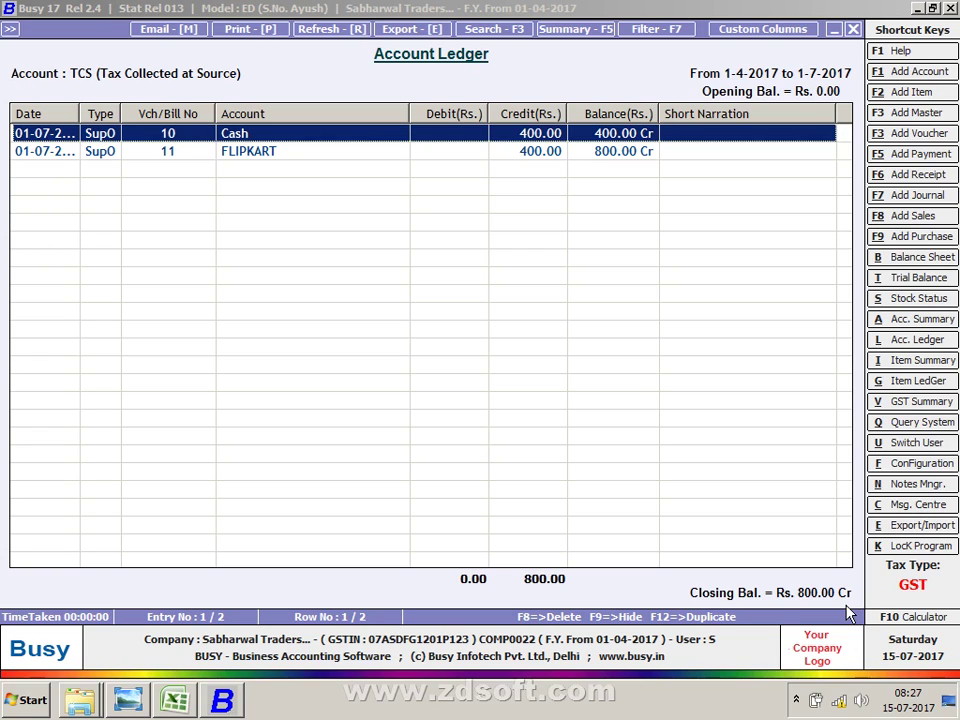
{"action": "key", "text": "alt+Tab"}
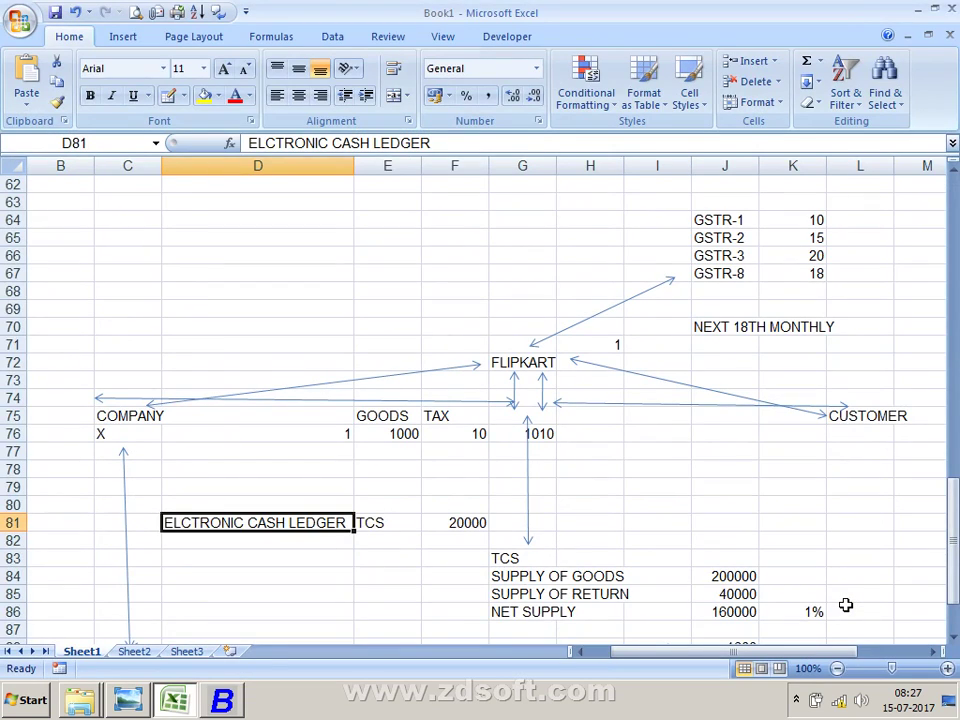
Step: Review the Excel TCS notes: net supply 160000 at 1% gives 1600, plus REFUND and ITC 10000 rows
{"action": "key", "text": "Up"}
{"action": "key", "text": "Up"}
{"action": "key", "text": "Up"}
{"action": "key", "text": "Up"}
{"action": "key", "text": "Up"}
{"action": "key", "text": "Up"}
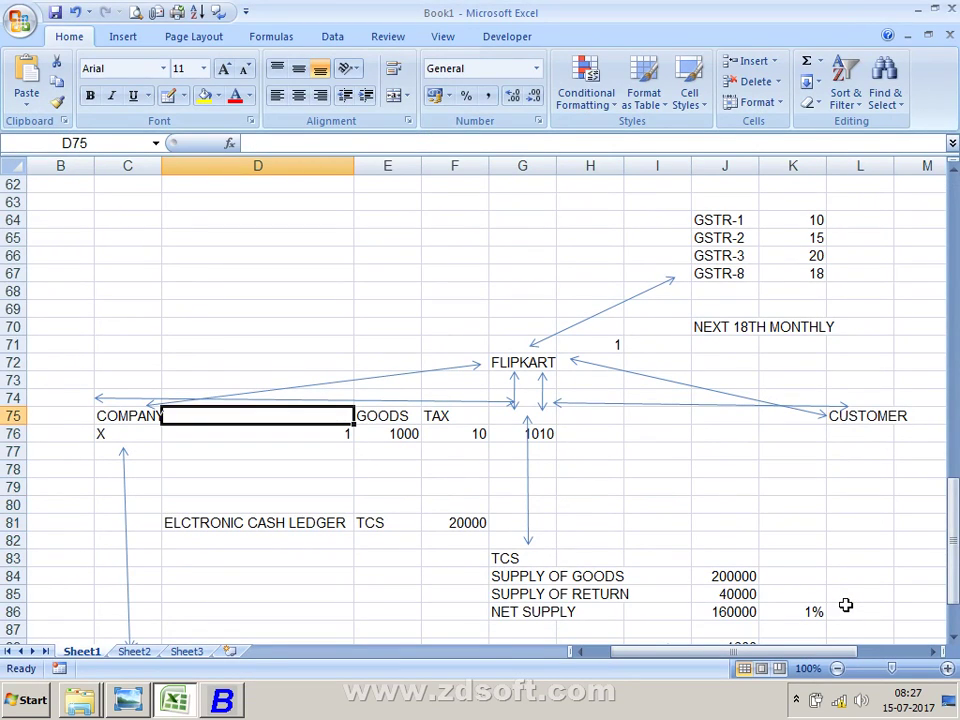
{"action": "key", "text": "Right"}
{"action": "key", "text": "Right"}
{"action": "key", "text": "Right"}
{"action": "key", "text": "Right"}
{"action": "key", "text": "Right"}
{"action": "key", "text": "Right"}
{"action": "key", "text": "Right"}
{"action": "key", "text": "Right"}
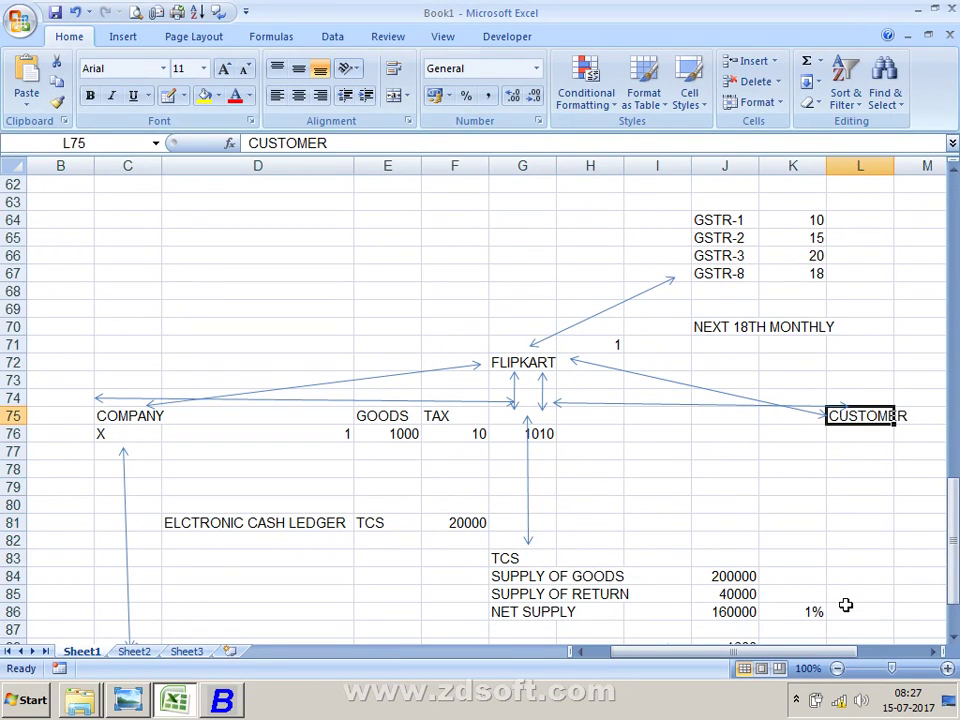
{"action": "key", "text": "Right"}
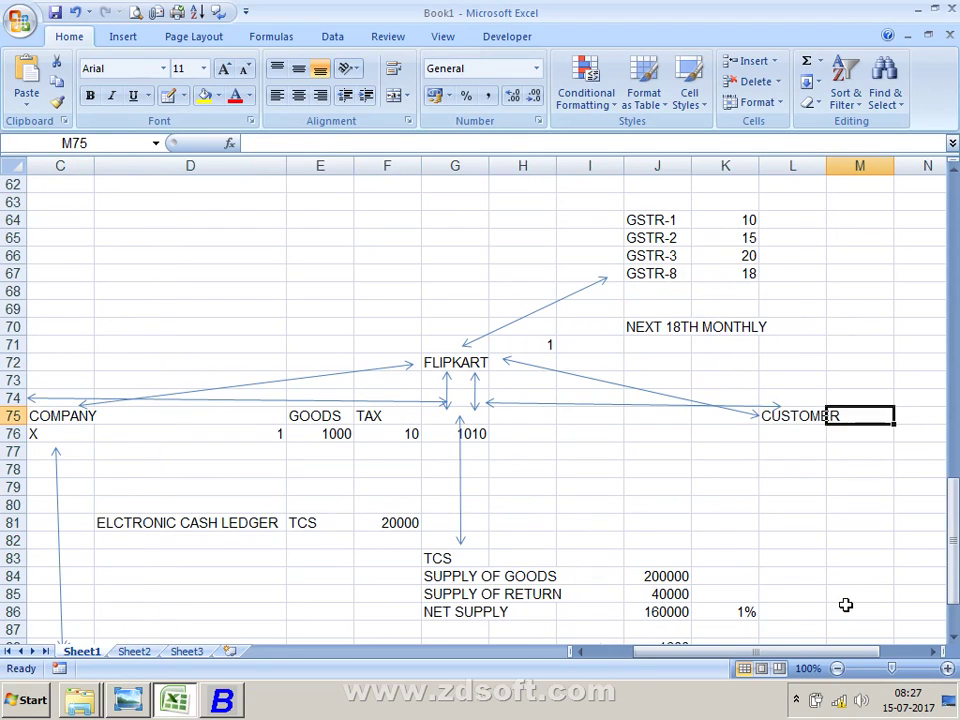
{"action": "key", "text": "Left"}
{"action": "key", "text": "Home"}
{"action": "key", "text": "Right"}
{"action": "key", "text": "Right"}
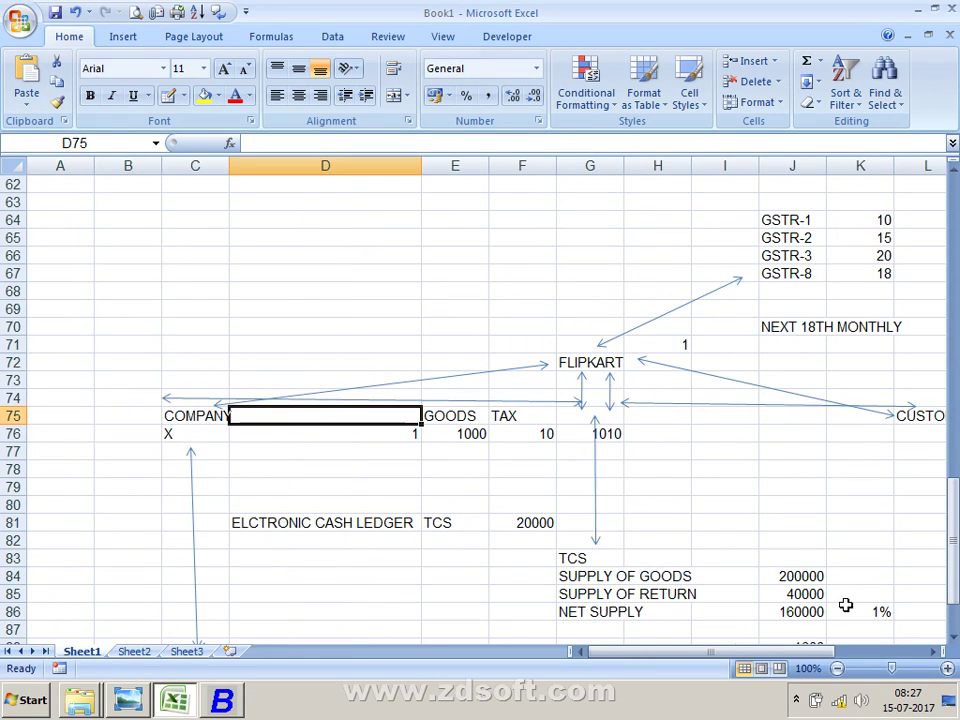
{"action": "key", "text": "Down"}
{"action": "key", "text": "Down"}
{"action": "key", "text": "Down"}
{"action": "key", "text": "Down"}
{"action": "key", "text": "Down"}
{"action": "key", "text": "Down"}
{"action": "key", "text": "Down"}
{"action": "key", "text": "Down"}
{"action": "key", "text": "Down"}
{"action": "key", "text": "Down"}
{"action": "key", "text": "Down"}
{"action": "key", "text": "Down"}
{"action": "key", "text": "Down"}
{"action": "key", "text": "Down"}
{"action": "key", "text": "Down"}
{"action": "key", "text": "Down"}
{"action": "key", "text": "Down"}
{"action": "key", "text": "Down"}
{"action": "key", "text": "Down"}
{"action": "key", "text": "Down"}
{"action": "key", "text": "Up"}
{"action": "key", "text": "Up"}
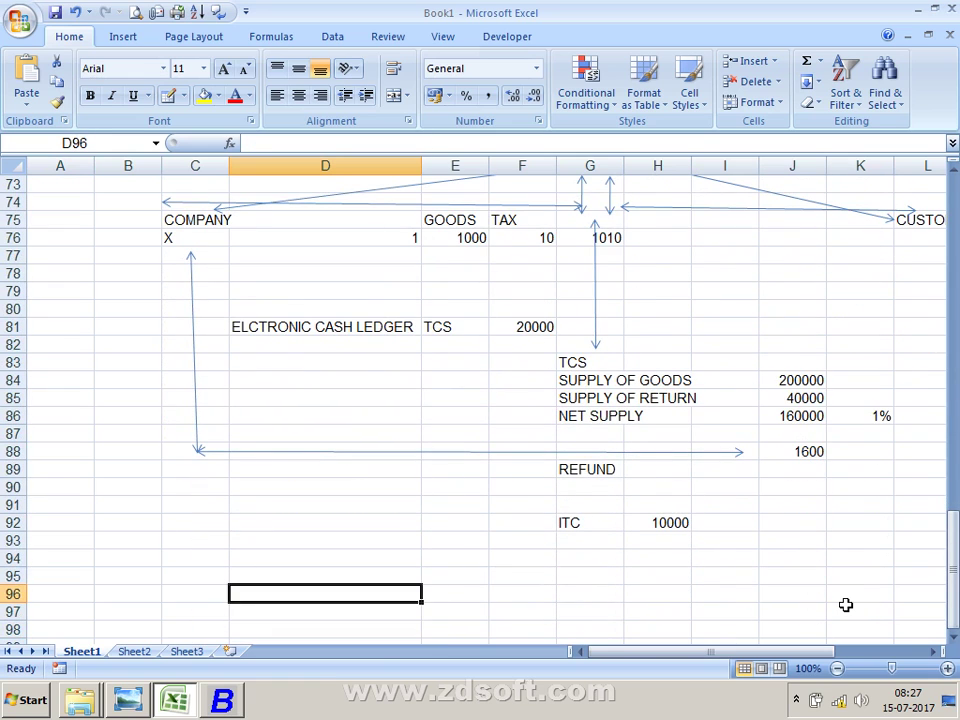
{"action": "key", "text": "Up"}
{"action": "key", "text": "Up"}
{"action": "key", "text": "Up"}
{"action": "key", "text": "Up"}
{"action": "key", "text": "Up"}
{"action": "key", "text": "Up"}
{"action": "key", "text": "Up"}
{"action": "key", "text": "Up"}
{"action": "key", "text": "Up"}
{"action": "key", "text": "Up"}
{"action": "key", "text": "Up"}
{"action": "key", "text": "Up"}
{"action": "key", "text": "Up"}
{"action": "key", "text": "Up"}
{"action": "key", "text": "Up"}
{"action": "key", "text": "Up"}
{"action": "key", "text": "Up"}
{"action": "key", "text": "Up"}
{"action": "key", "text": "Up"}
{"action": "key", "text": "Up"}
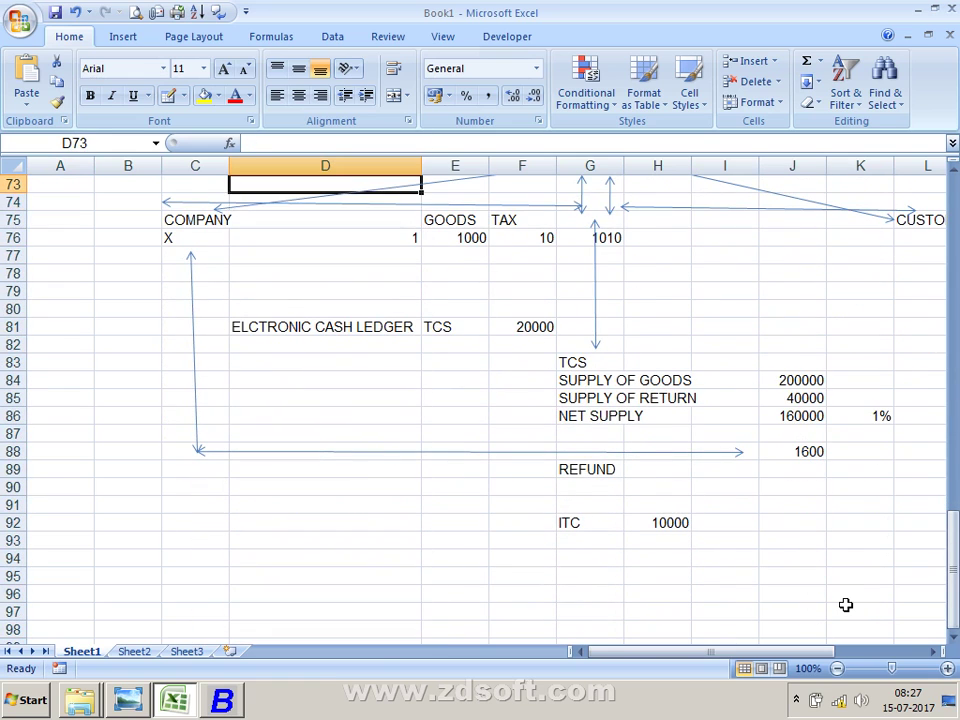
{"action": "key", "text": "Up"}
{"action": "key", "text": "Up"}
{"action": "key", "text": "Up"}
{"action": "key", "text": "Up"}
{"action": "key", "text": "Up"}
{"action": "key", "text": "Up"}
{"action": "key", "text": "Up"}
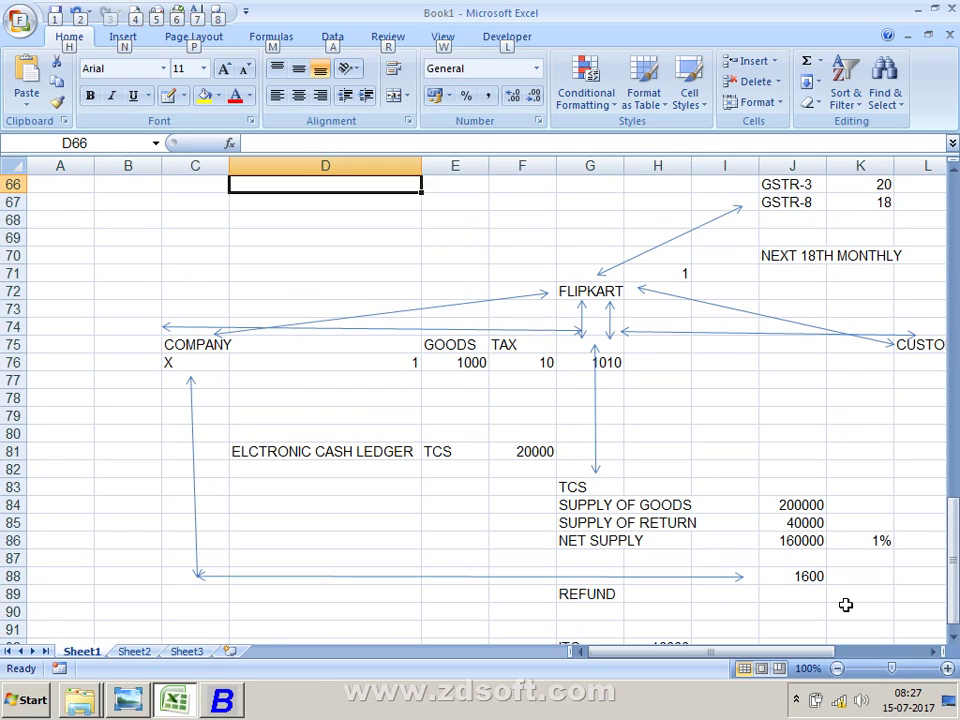
{"action": "key", "text": "alt+Tab"}
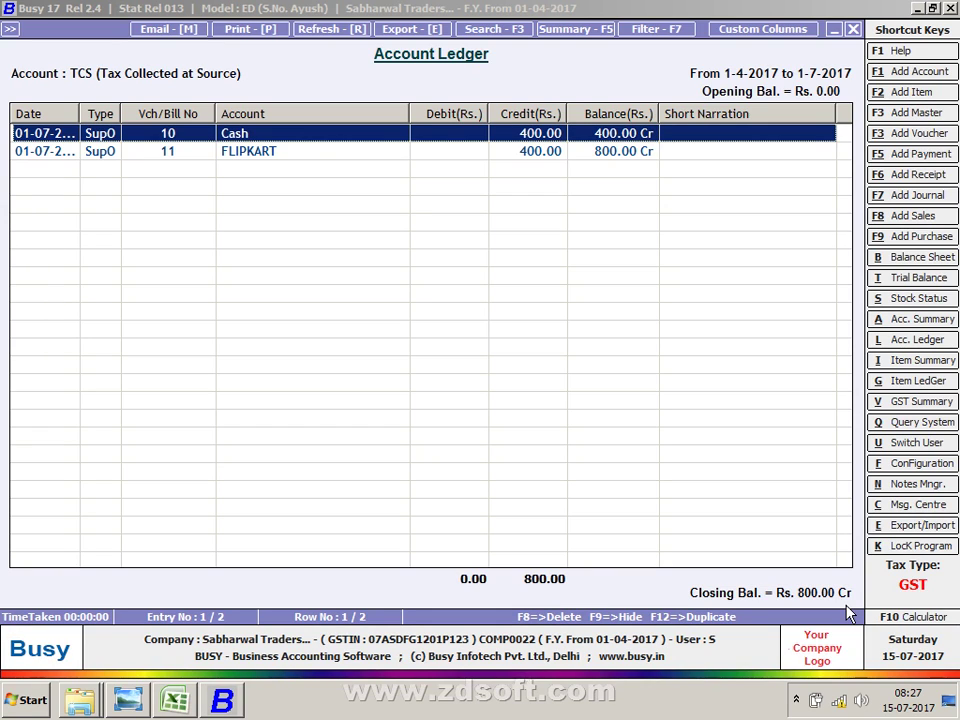
Step: Close the TCS ledger and exit the unsaved journal voucher
{"action": "key", "text": "alt+Tab"}
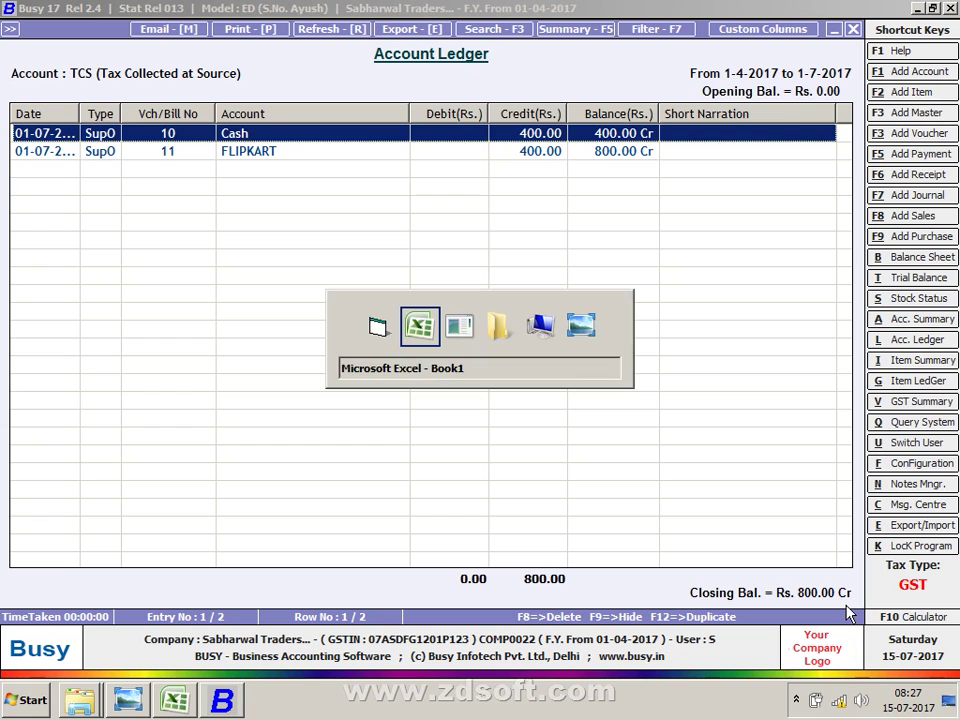
{"action": "key", "text": "alt+Tab"}
{"action": "key", "text": "alt+Tab"}
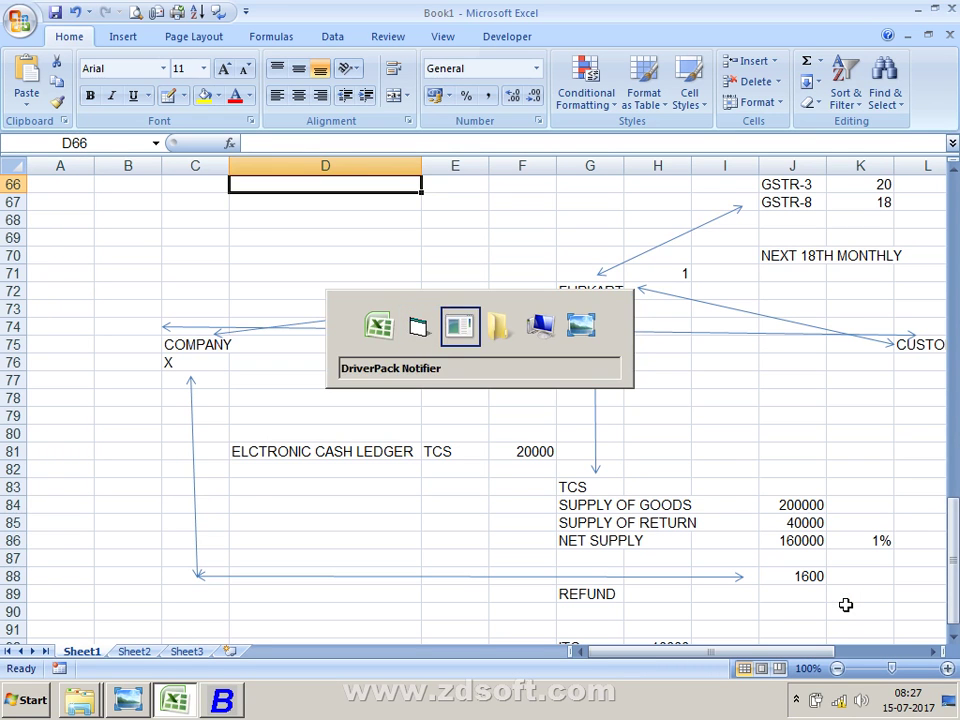
{"action": "key", "text": "alt+Tab"}
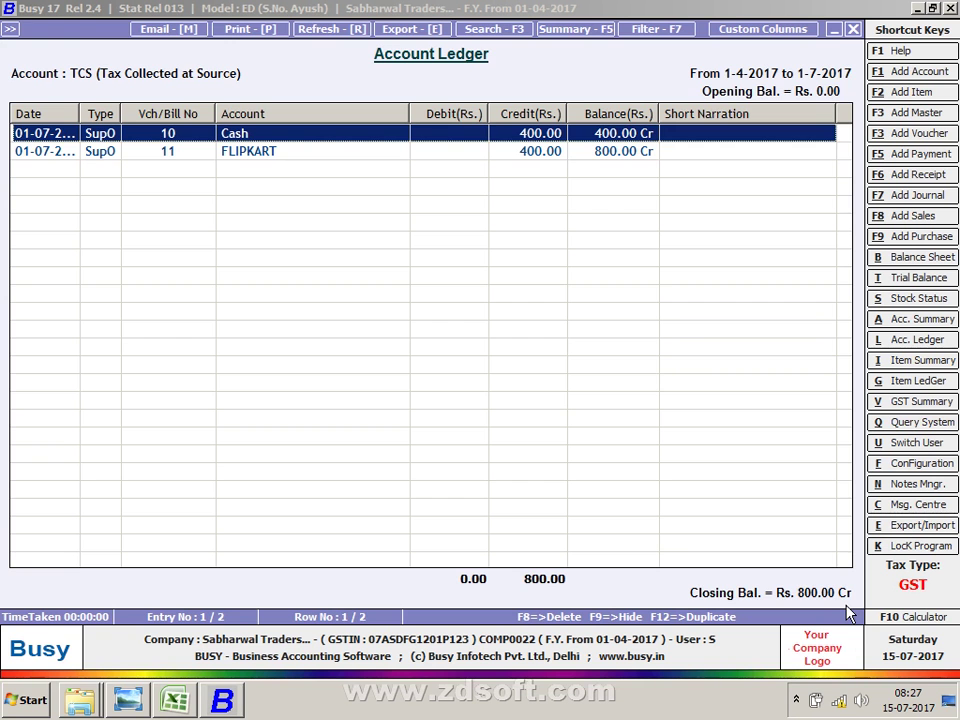
{"action": "key", "text": "Escape"}
{"action": "key", "text": "Escape"}
{"action": "key", "text": "Escape"}
{"action": "key", "text": "Right"}
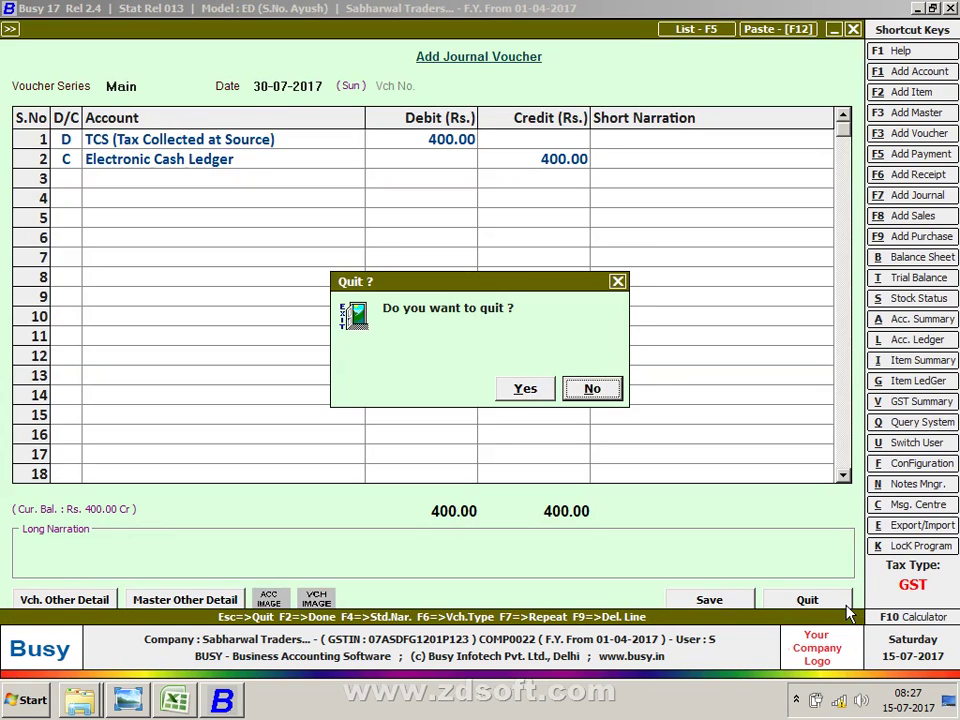
{"action": "key", "text": "Return"}
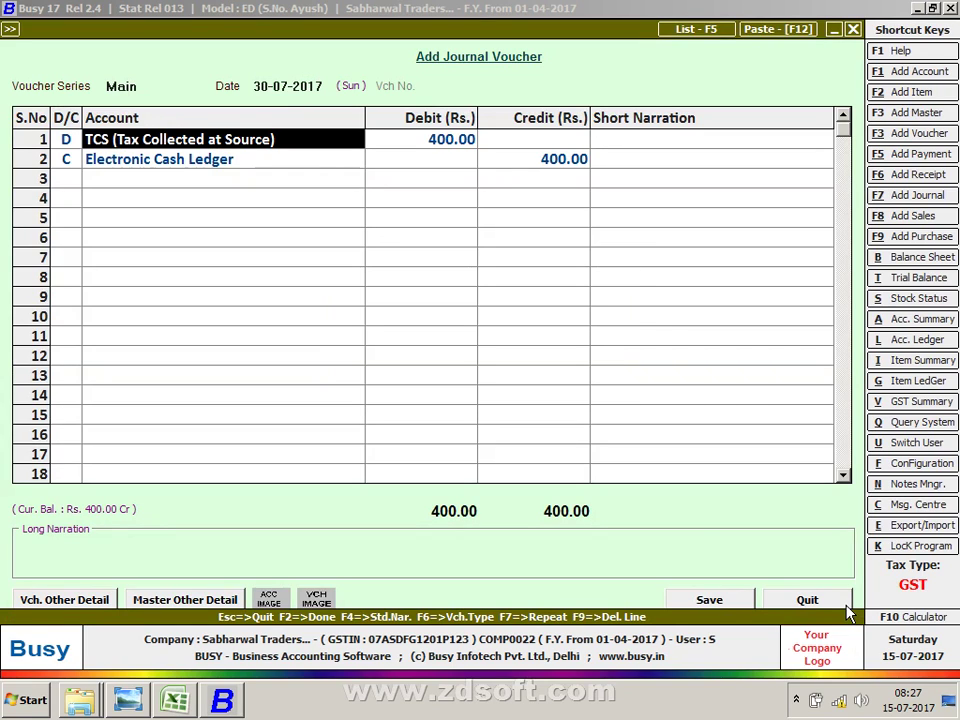
{"action": "key", "text": "Escape"}
Step: Open the Modify Supply Outward Voucher prompt for series Main dated 15-07-2017
{"action": "key", "text": "Return"}
{"action": "key", "text": "Escape"}
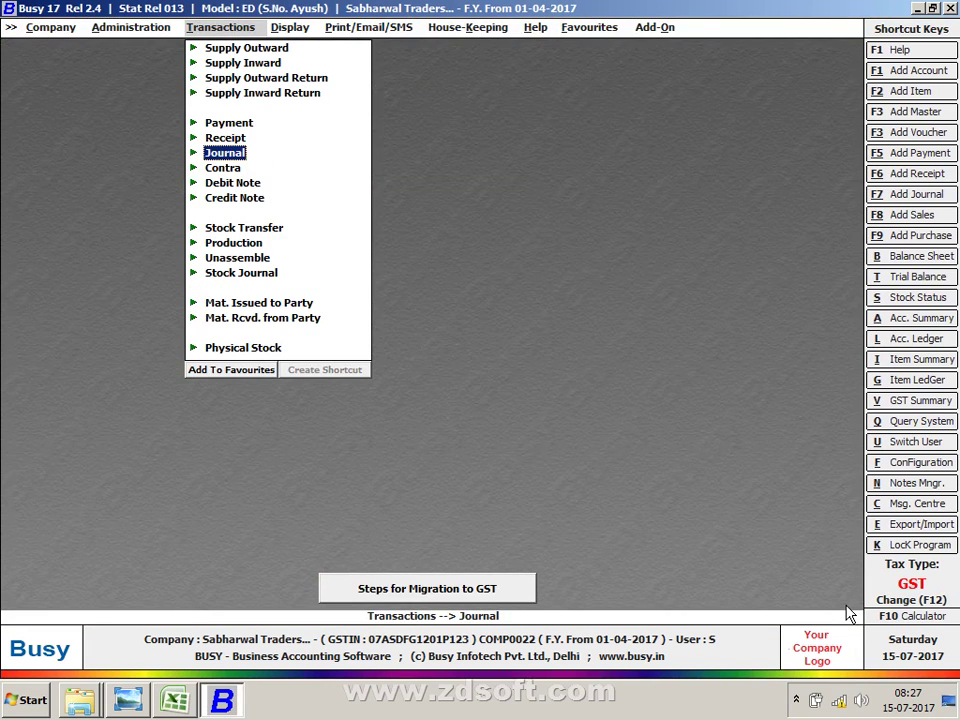
{"action": "key", "text": "Up"}
{"action": "key", "text": "Up"}
{"action": "key", "text": "Up"}
{"action": "key", "text": "Up"}
{"action": "key", "text": "Up"}
{"action": "key", "text": "Up"}
{"action": "key", "text": "Return"}
{"action": "key", "text": "Down"}
{"action": "key", "text": "Return"}
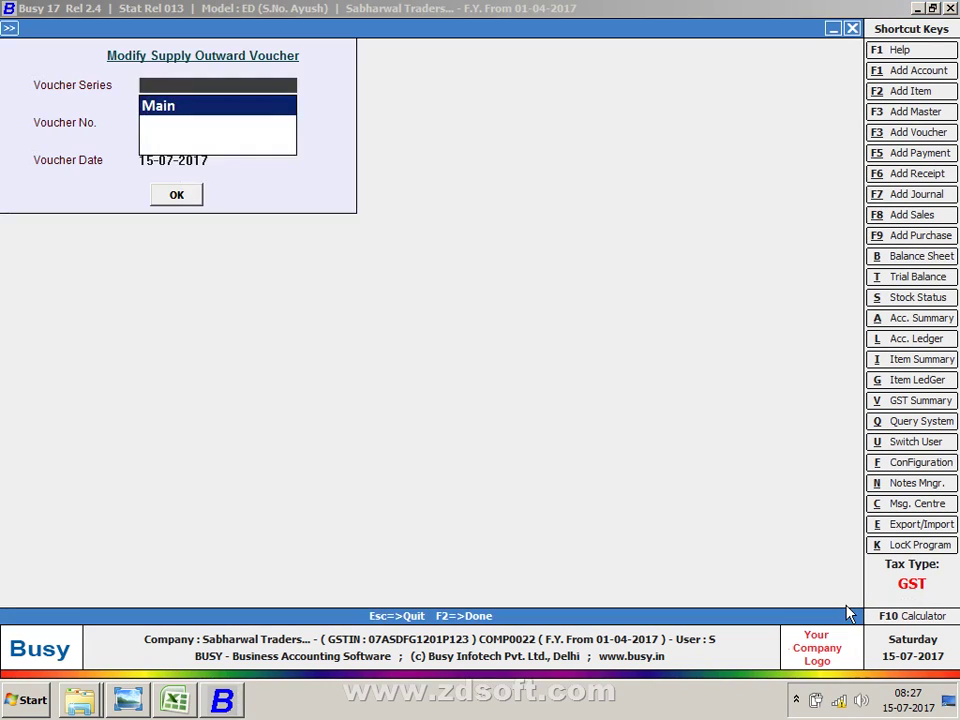
Step: Load FLIPKART Supply Outward voucher 11 and check the 400.00 TCS on the 40,000 sale
{"action": "key", "text": "F2"}
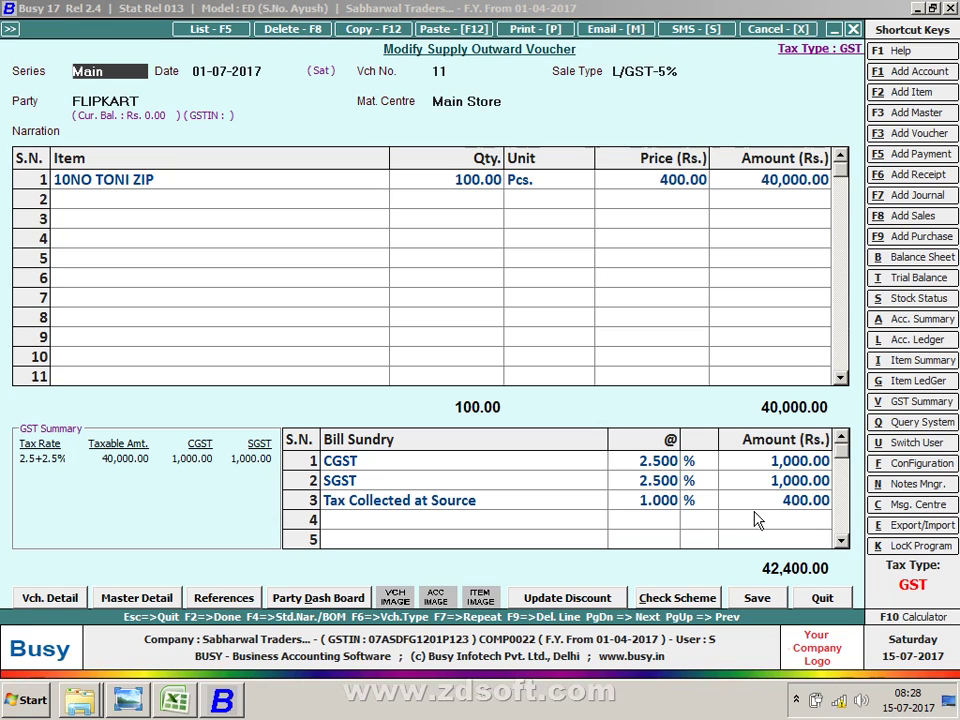
{"action": "key", "text": "Return"}
{"action": "key", "text": "Return"}
{"action": "key", "text": "Return"}
{"action": "key", "text": "Return"}
{"action": "key", "text": "Return"}
{"action": "key", "text": "Return"}
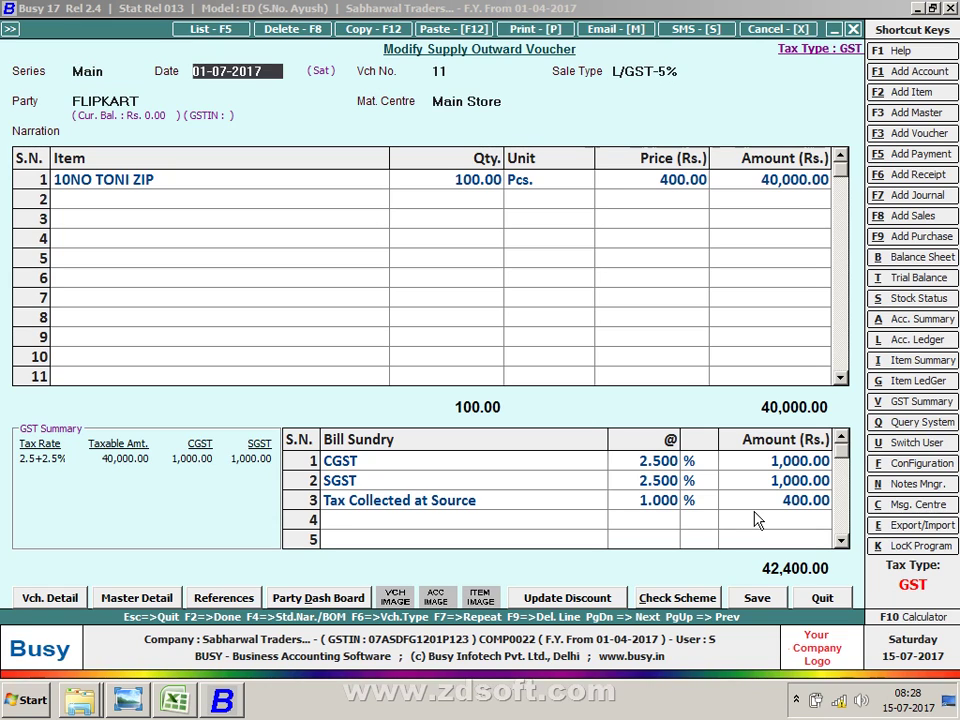
{"action": "key", "text": "Return"}
{"action": "key", "text": "Return"}
{"action": "key", "text": "Return"}
{"action": "key", "text": "Return"}
{"action": "key", "text": "Return"}
{"action": "key", "text": "Return"}
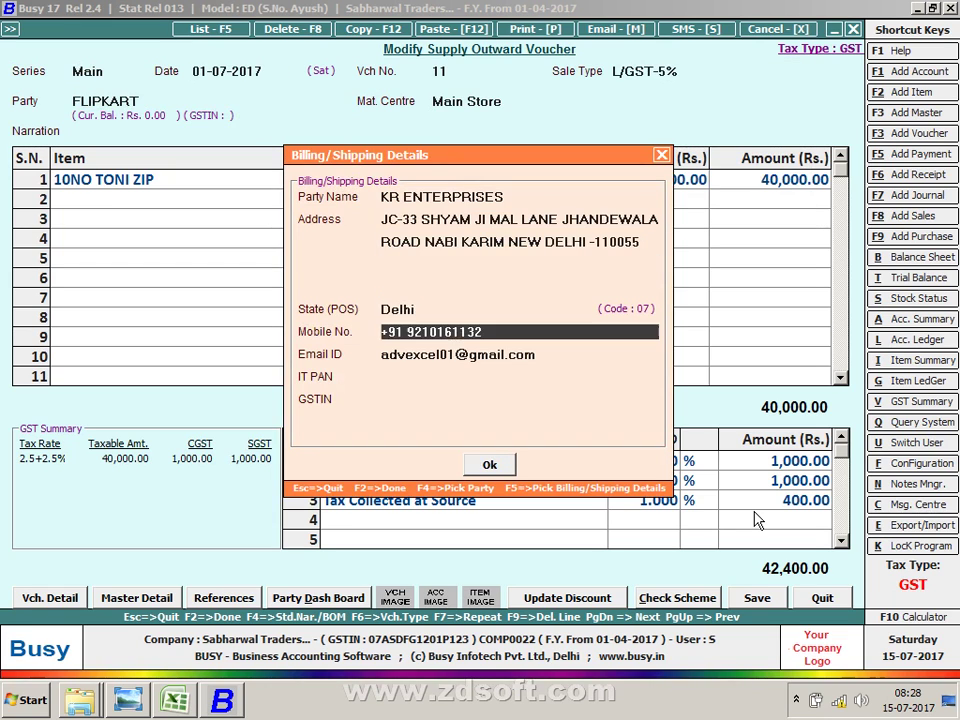
{"action": "key", "text": "Return"}
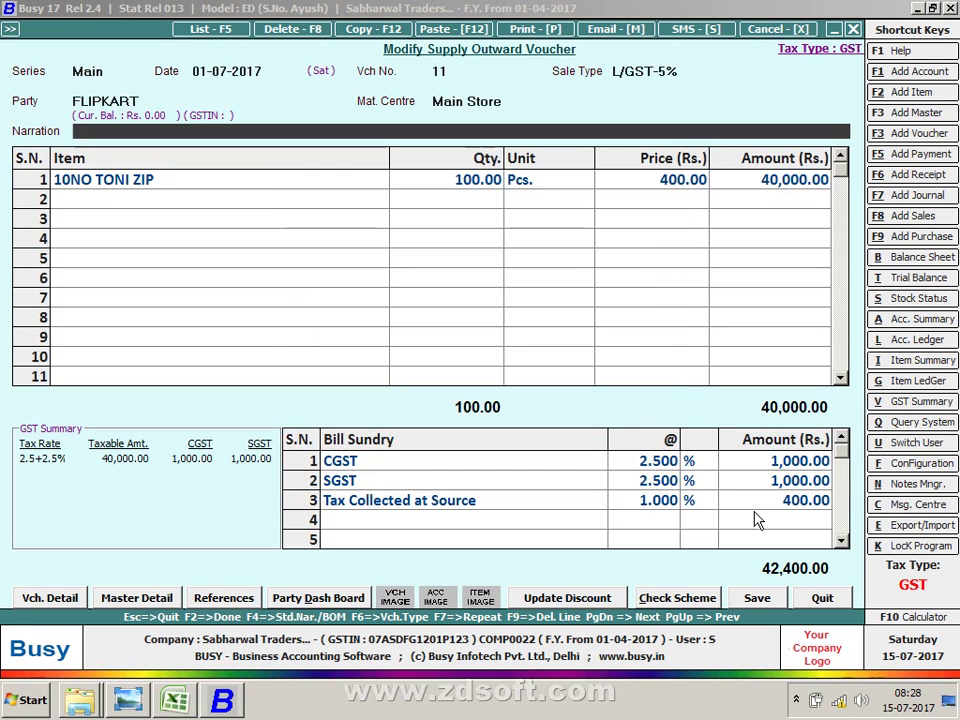
{"action": "key", "text": "Return"}
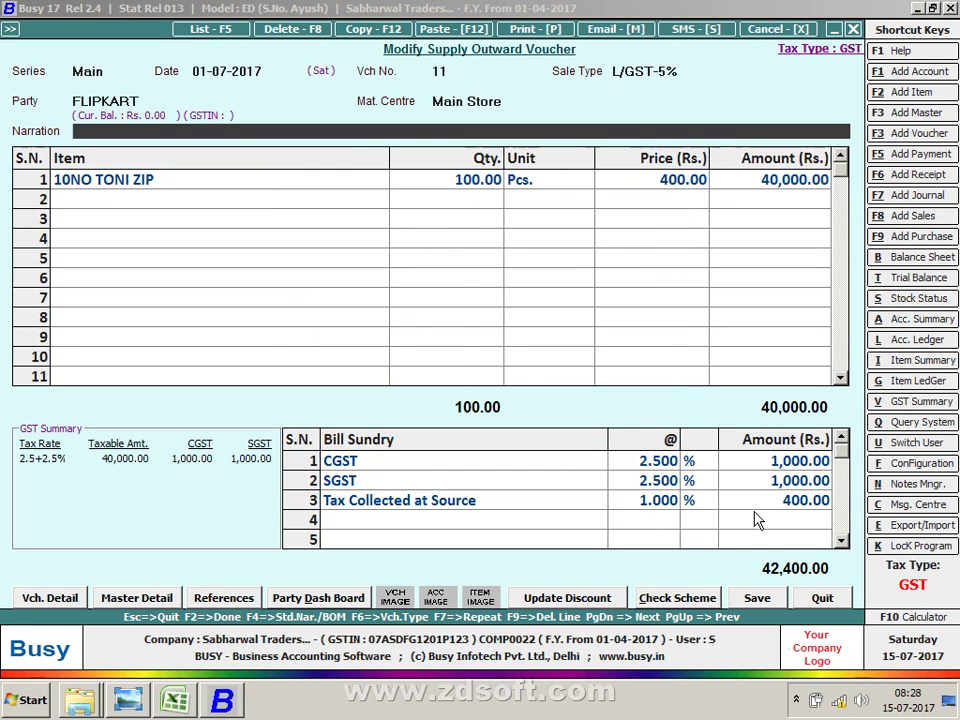
{"action": "key", "text": "Return"}
{"action": "key", "text": "Return"}
{"action": "key", "text": "Return"}
{"action": "key", "text": "Return"}
{"action": "key", "text": "Return"}
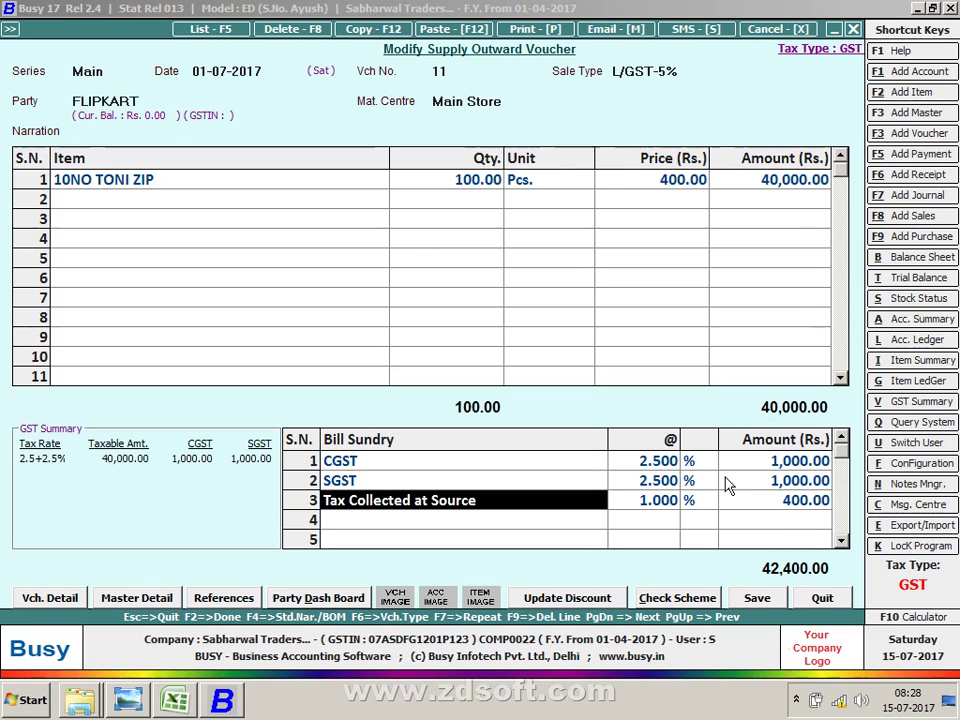
{"action": "left_click", "coordinate": [770, 504]}
Step: Compare the voucher's SGST and 1% TCS rates against the Excel TCS worksheet
{"action": "key", "text": "alt+Tab"}
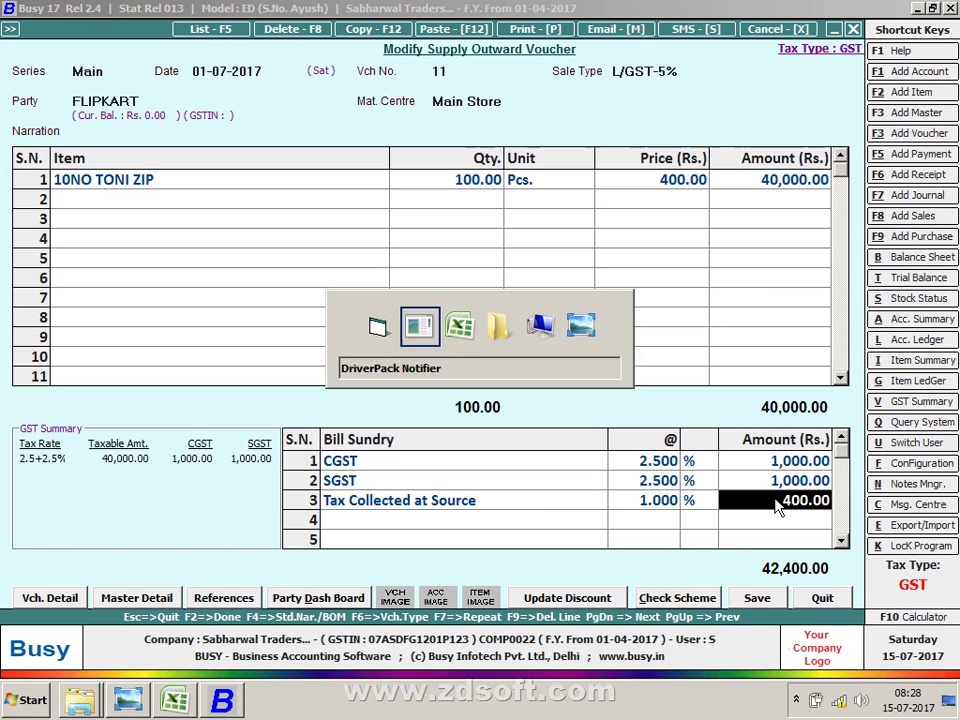
{"action": "key", "text": "alt+Tab"}
{"action": "key", "text": "alt+Tab"}
{"action": "key", "text": "alt+Tab"}
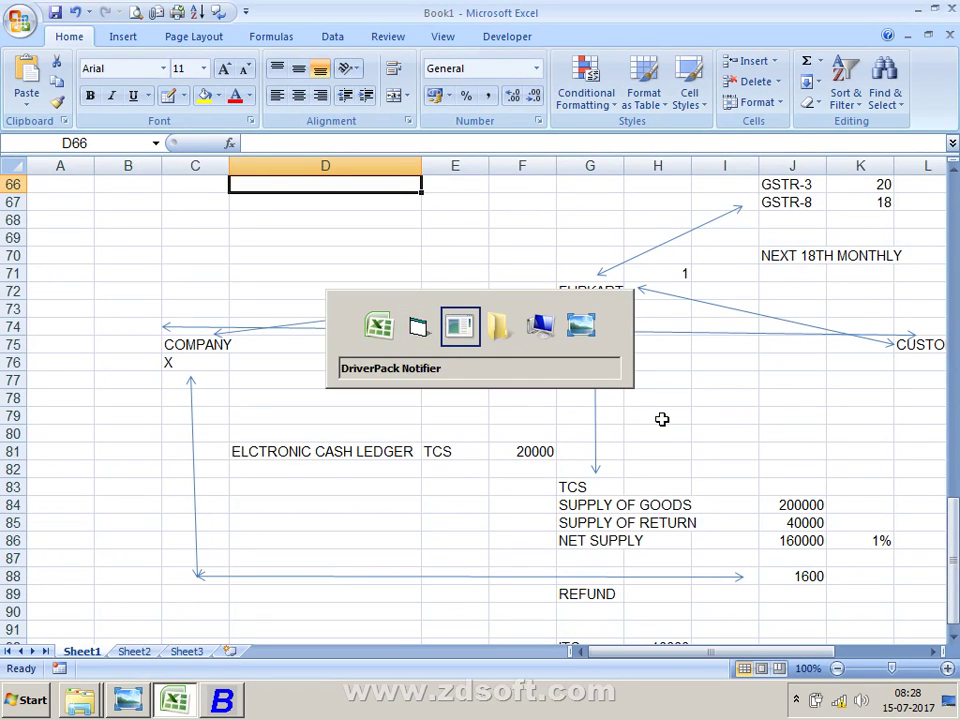
{"action": "key", "text": "alt+Tab"}
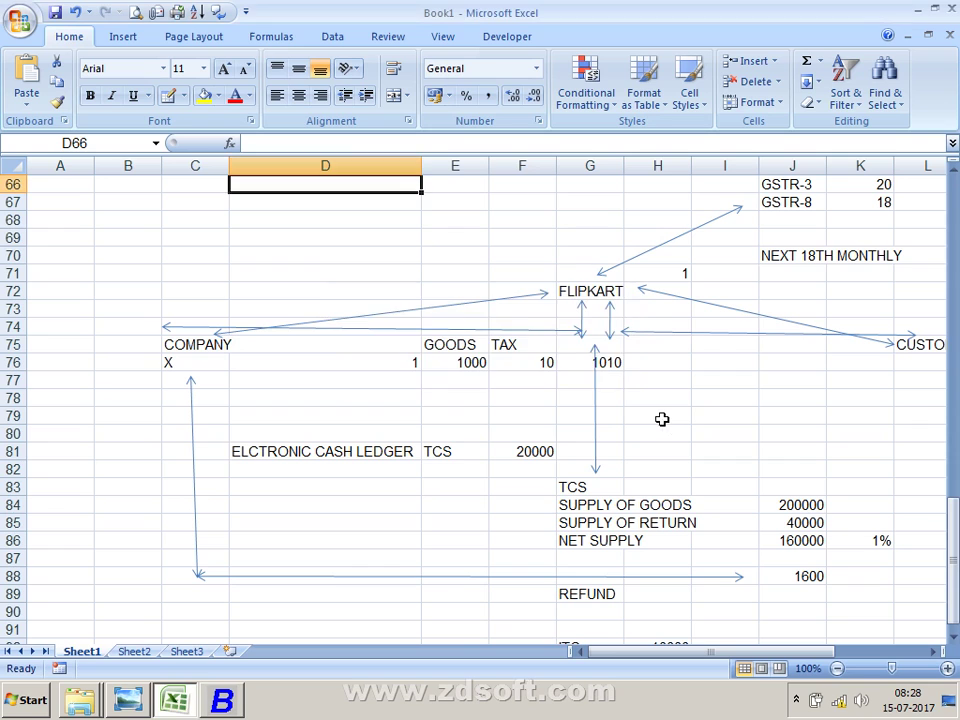
{"action": "key", "text": "alt+Tab"}
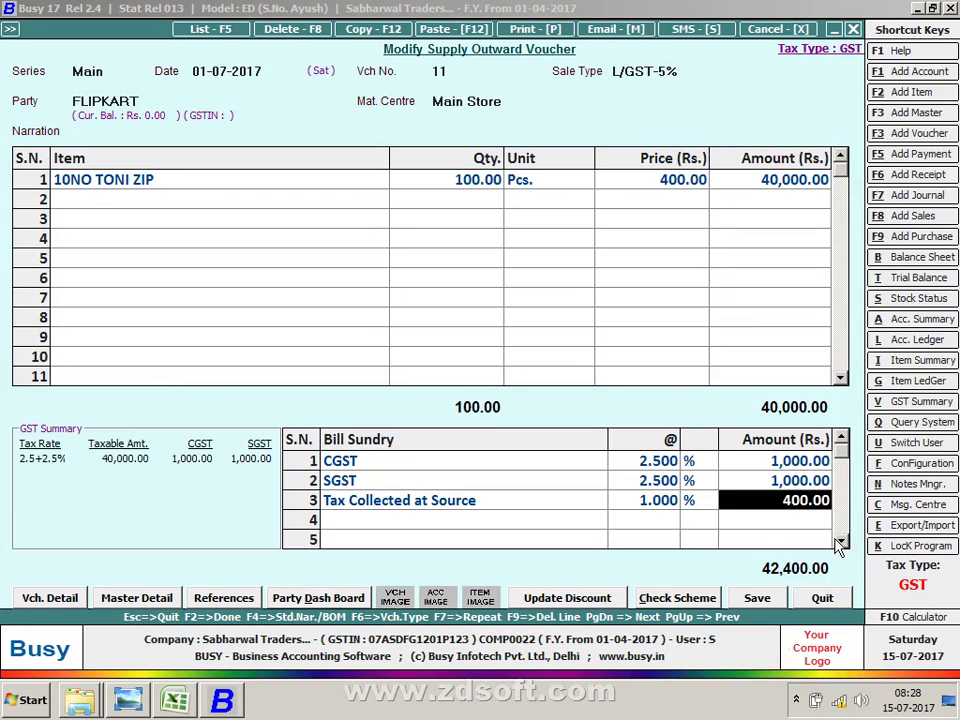
{"action": "left_click_drag", "start_coordinate": [668, 483], "coordinate": [708, 493]}
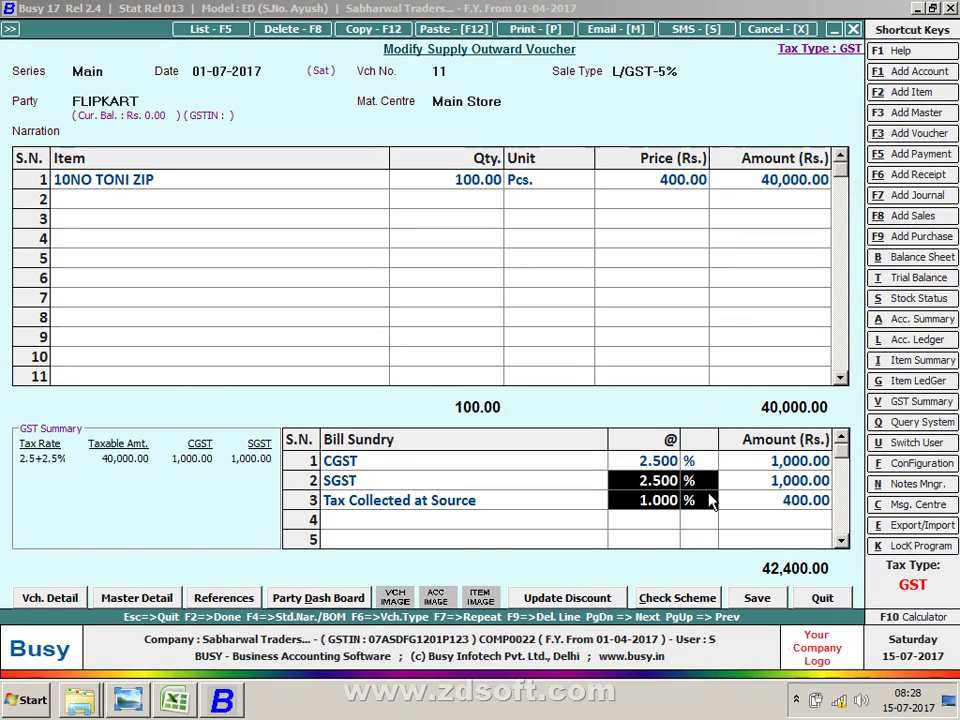
{"action": "key", "text": "alt+Tab"}
{"action": "key", "text": "alt+Tab"}
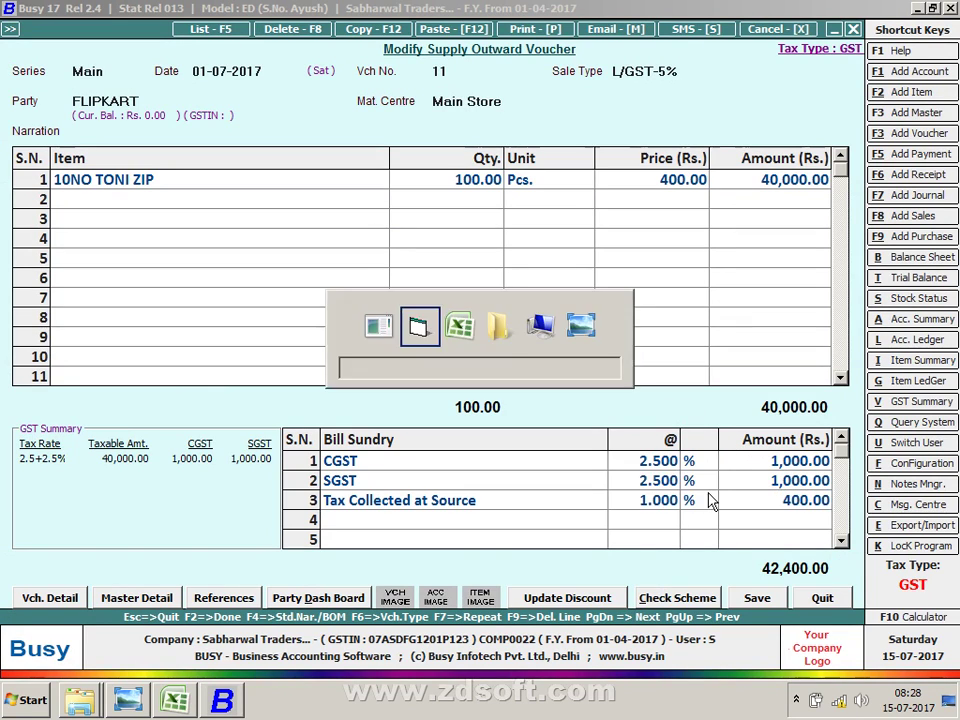
{"action": "key", "text": "alt+Tab"}
Step: Show the J86 formula =J84-J85: 200000 supply less 40000 return gives 160000 net
{"action": "key", "text": "Down"}
{"action": "key", "text": "Down"}
{"action": "key", "text": "Down"}
{"action": "key", "text": "Down"}
{"action": "key", "text": "Down"}
{"action": "key", "text": "Down"}
{"action": "key", "text": "Down"}
{"action": "key", "text": "Down"}
{"action": "key", "text": "Down"}
{"action": "key", "text": "Down"}
{"action": "key", "text": "Down"}
{"action": "key", "text": "Down"}
{"action": "key", "text": "Down"}
{"action": "key", "text": "Down"}
{"action": "key", "text": "Down"}
{"action": "key", "text": "Down"}
{"action": "key", "text": "Down"}
{"action": "key", "text": "Down"}
{"action": "key", "text": "Down"}
{"action": "key", "text": "Down"}
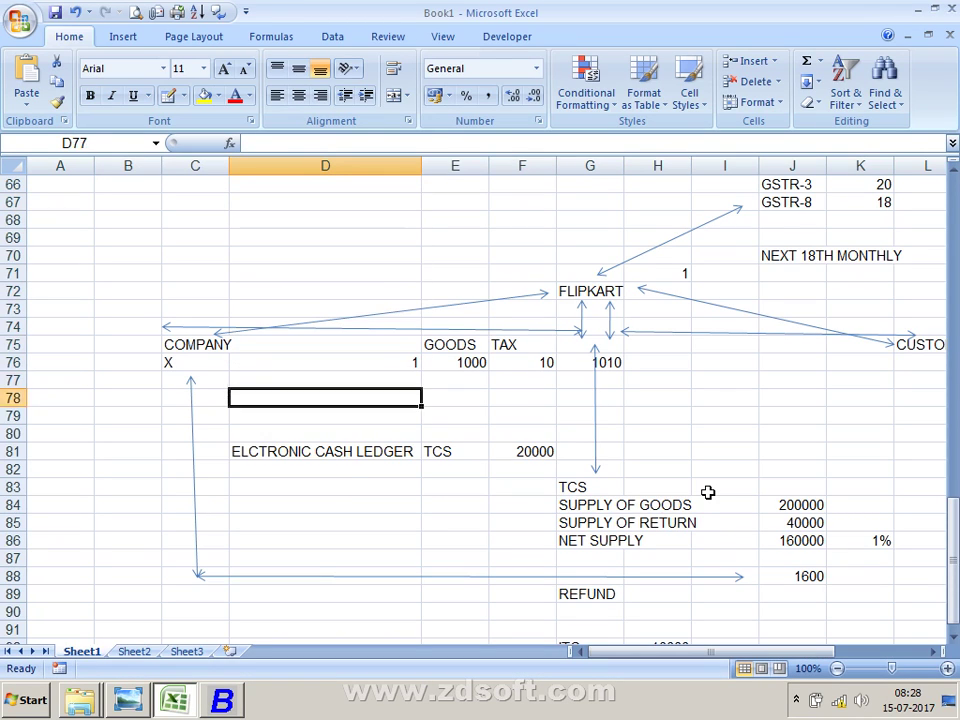
{"action": "key", "text": "Right"}
{"action": "key", "text": "Right"}
{"action": "key", "text": "Right"}
{"action": "key", "text": "Right"}
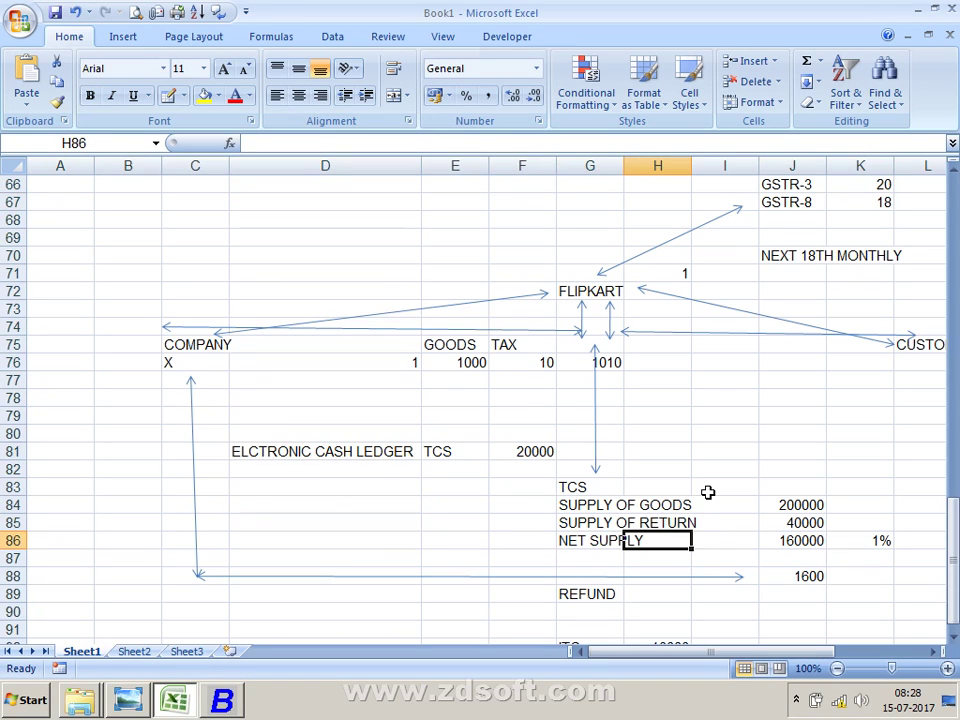
{"action": "key", "text": "Right"}
{"action": "key", "text": "Right"}
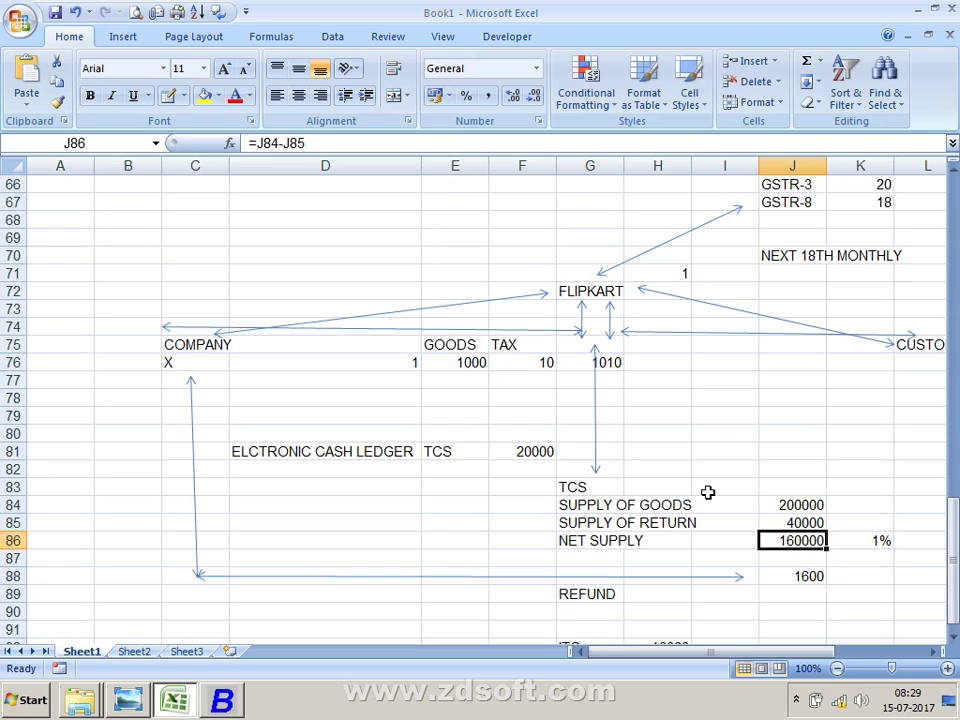
{"action": "key", "text": "alt+Tab"}
{"action": "key", "text": "alt+Tab"}
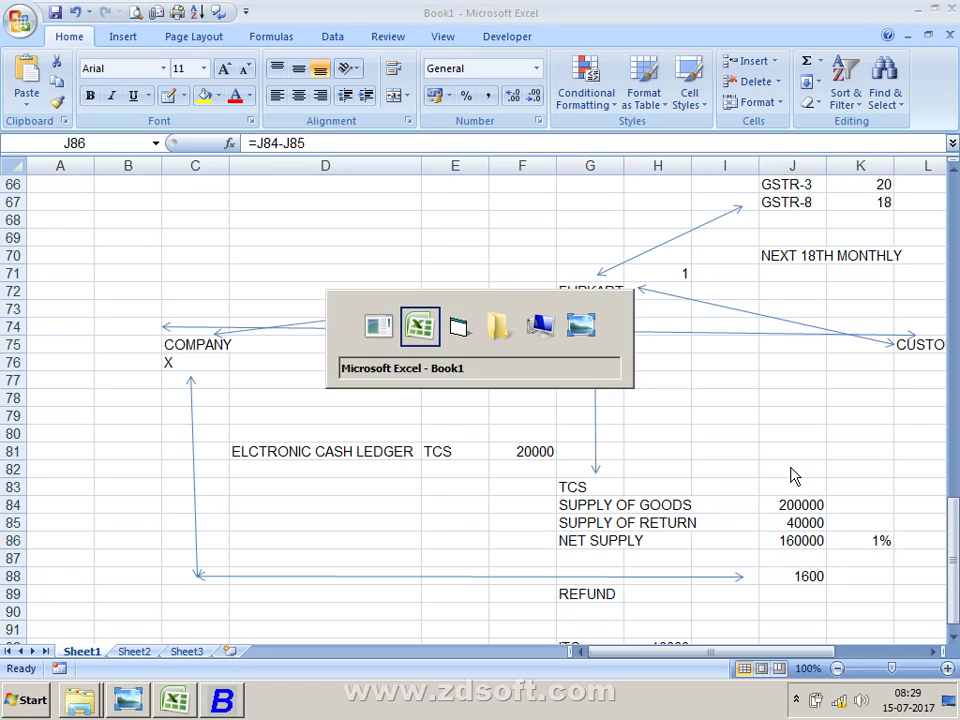
{"action": "key", "text": "alt+Tab"}
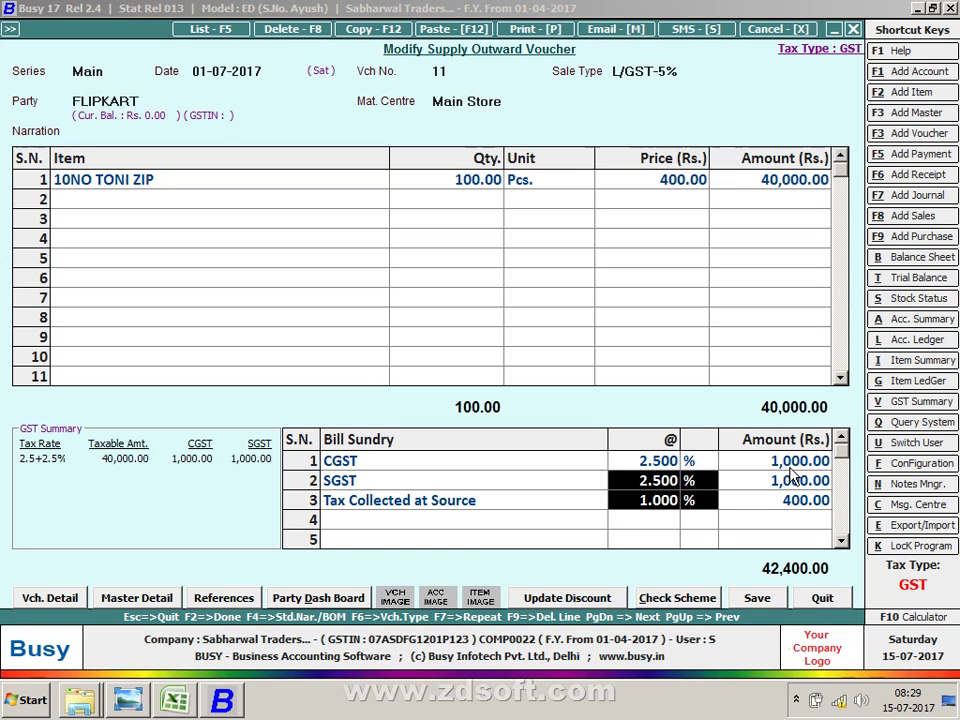
Step: Step to the voucher's SGST sundry line and compare it with the Excel example
{"action": "key", "text": "shift+Tab"}
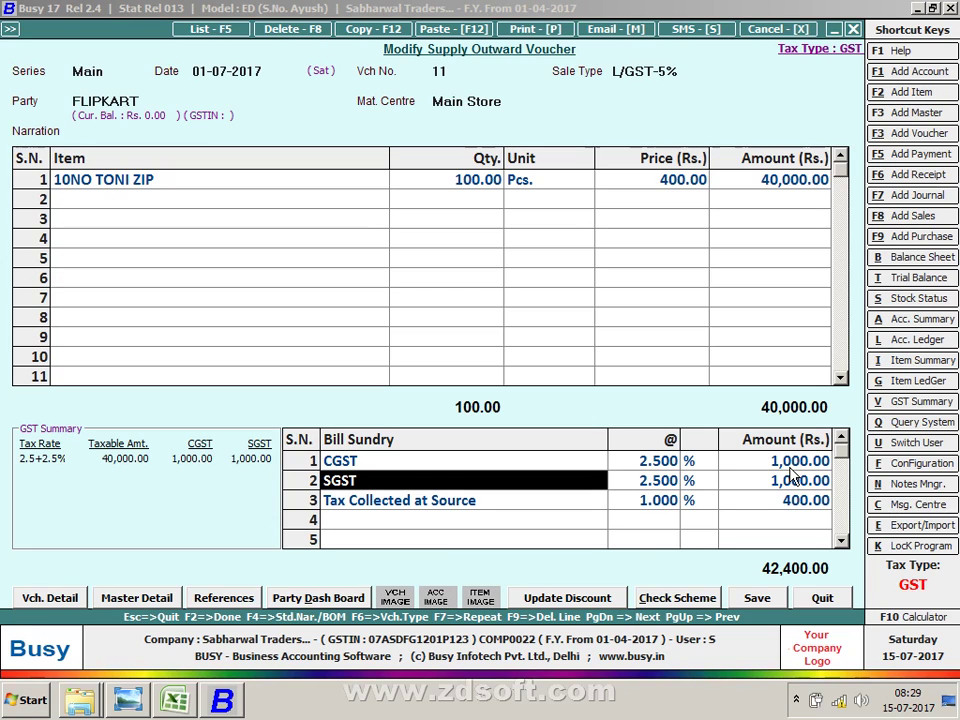
{"action": "key", "text": "alt+Tab"}
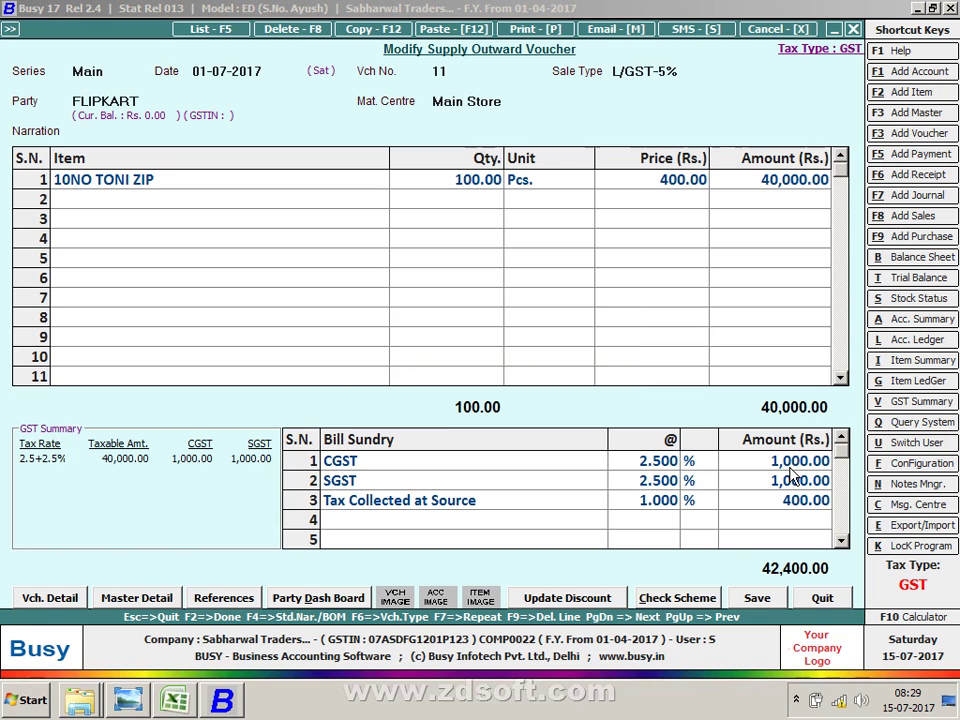
{"action": "key", "text": "alt+Tab"}
{"action": "key", "text": "alt+Tab"}
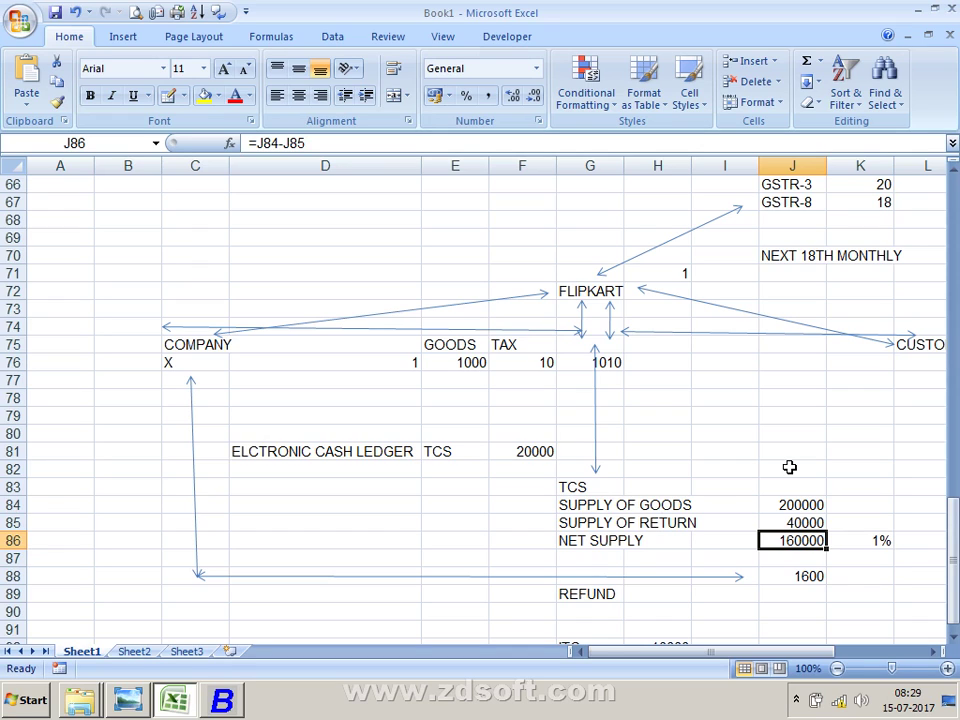
{"action": "key", "text": "alt+Tab"}
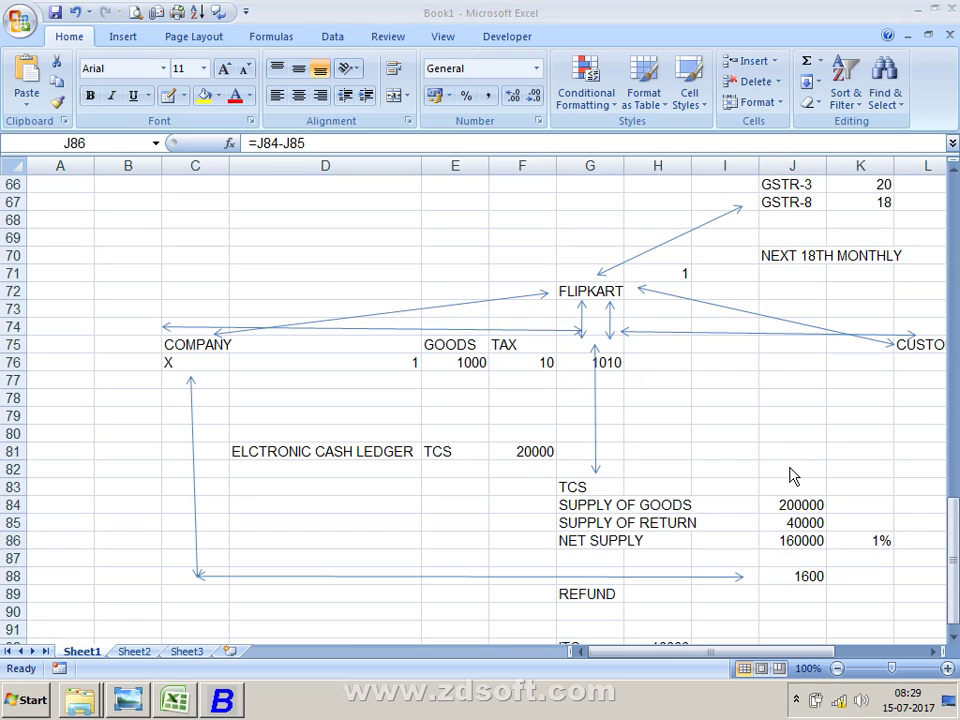
{"action": "key", "text": "alt+Tab"}
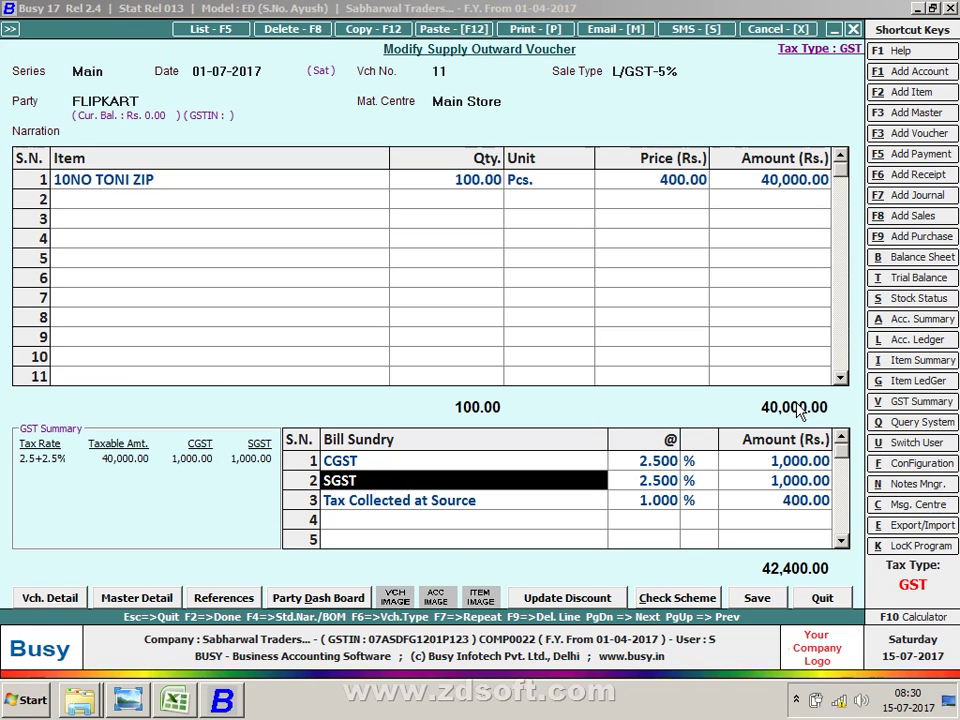
Step: Highlight the 1% rate in K86 on Excel's net supply row
{"action": "key", "text": "alt+Tab"}
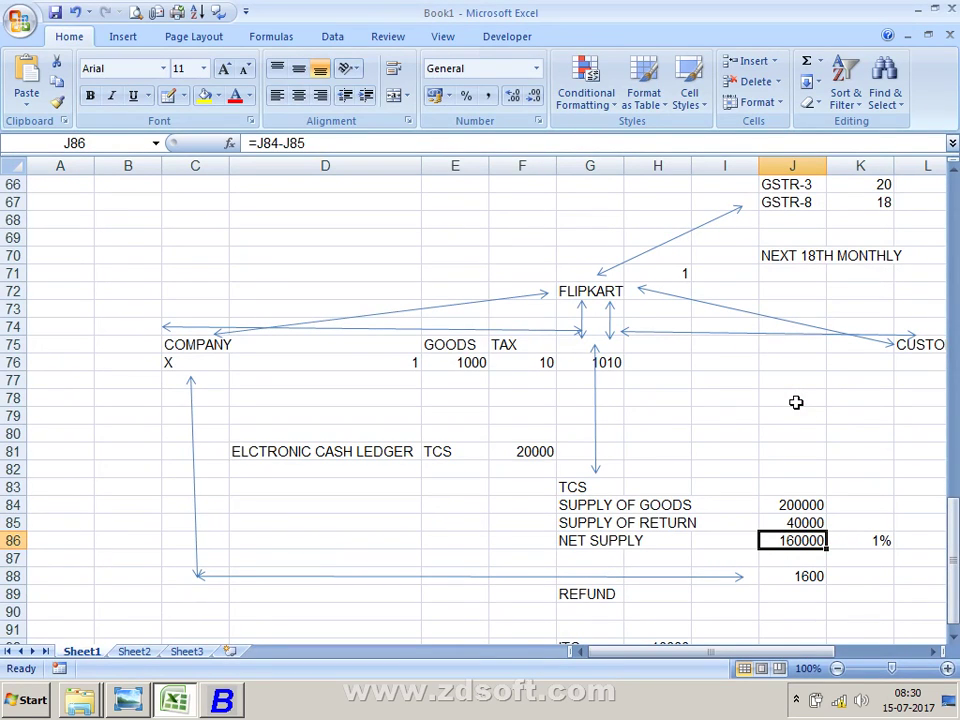
{"action": "key", "text": "Right"}
{"action": "key", "text": "Right"}
{"action": "key", "text": "Right"}
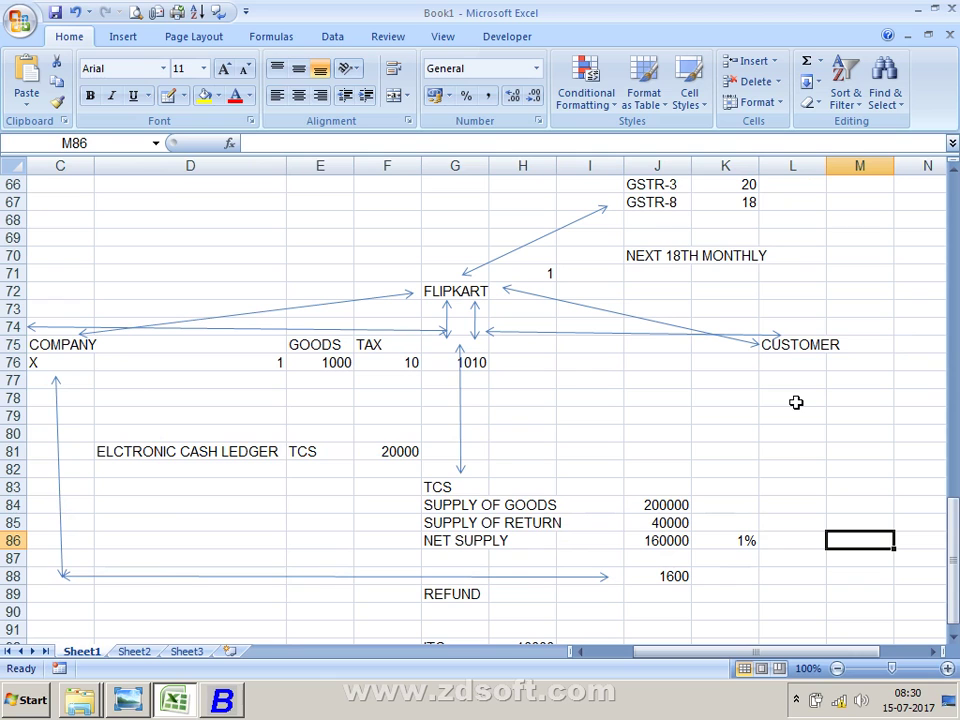
{"action": "key", "text": "Left"}
{"action": "key", "text": "Left"}
{"action": "key", "text": "Left"}
{"action": "key", "text": "Right"}
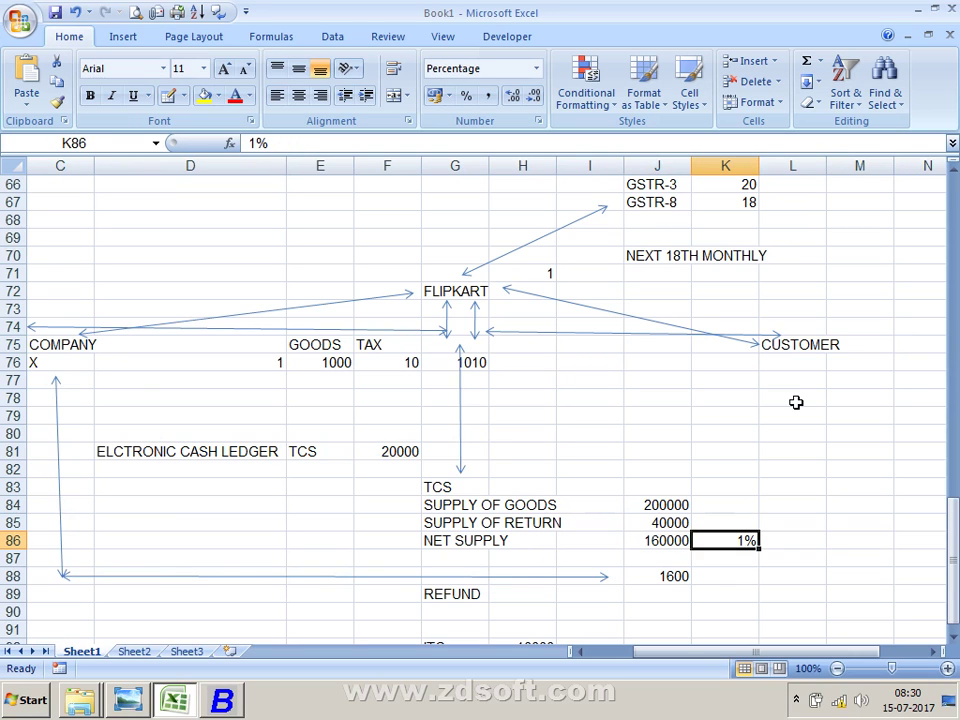
{"action": "key", "text": "Left"}
{"action": "key", "text": "Left"}
{"action": "key", "text": "alt+Tab"}
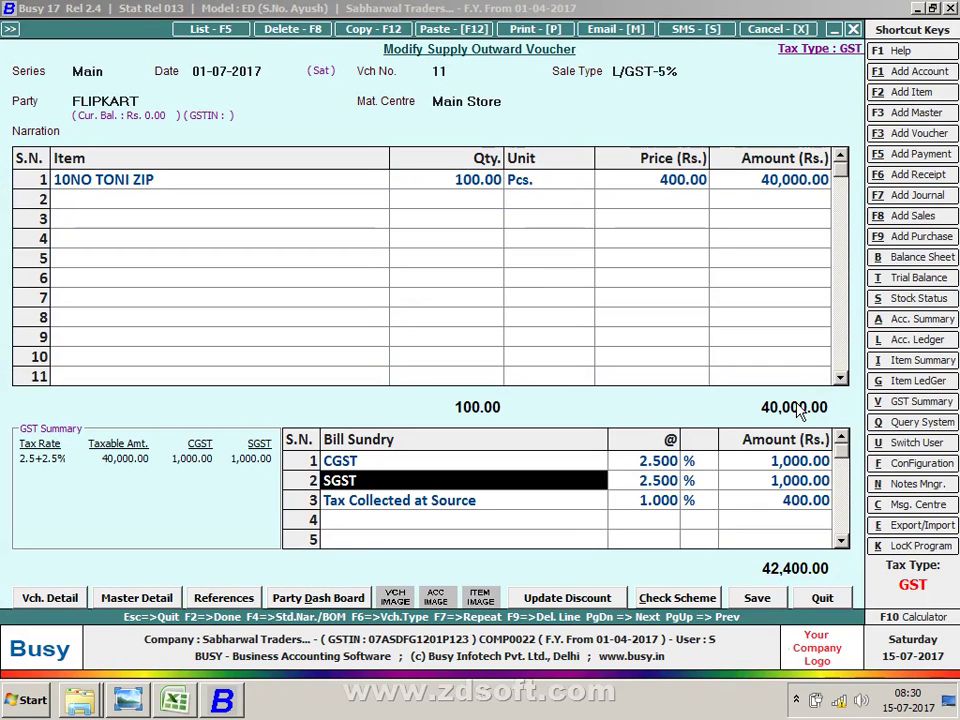
Step: Open the Section 52 Collection of Tax at Source image in Photo Viewer
{"action": "key", "text": "alt+Tab"}
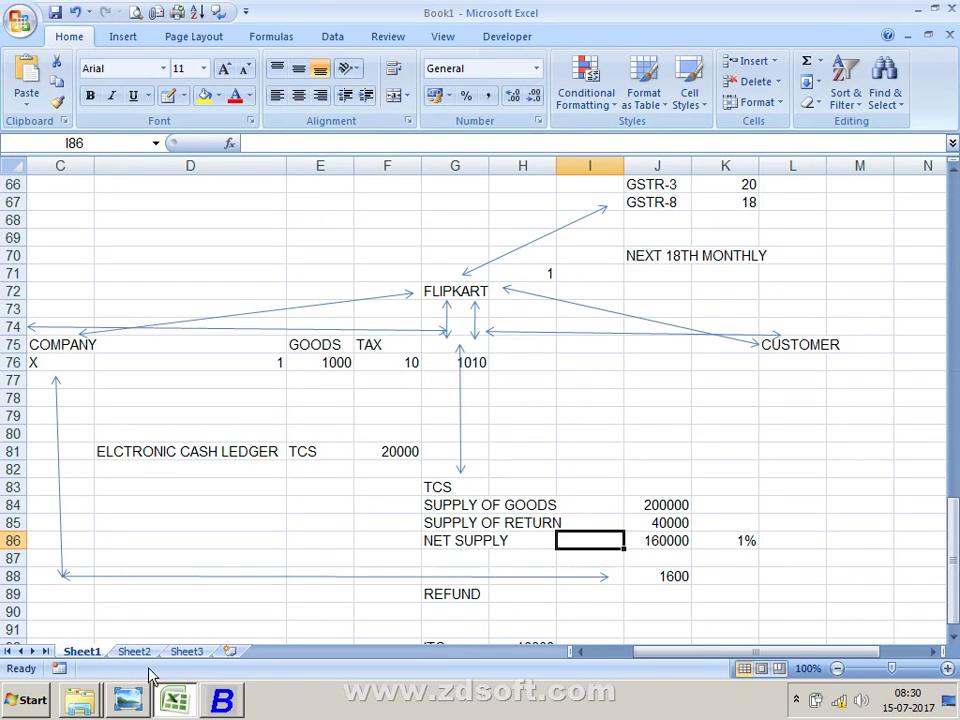
{"action": "left_click", "coordinate": [127, 699]}
{"action": "scroll", "coordinate": [270, 503], "scroll_direction": "down", "scroll_amount": 2}
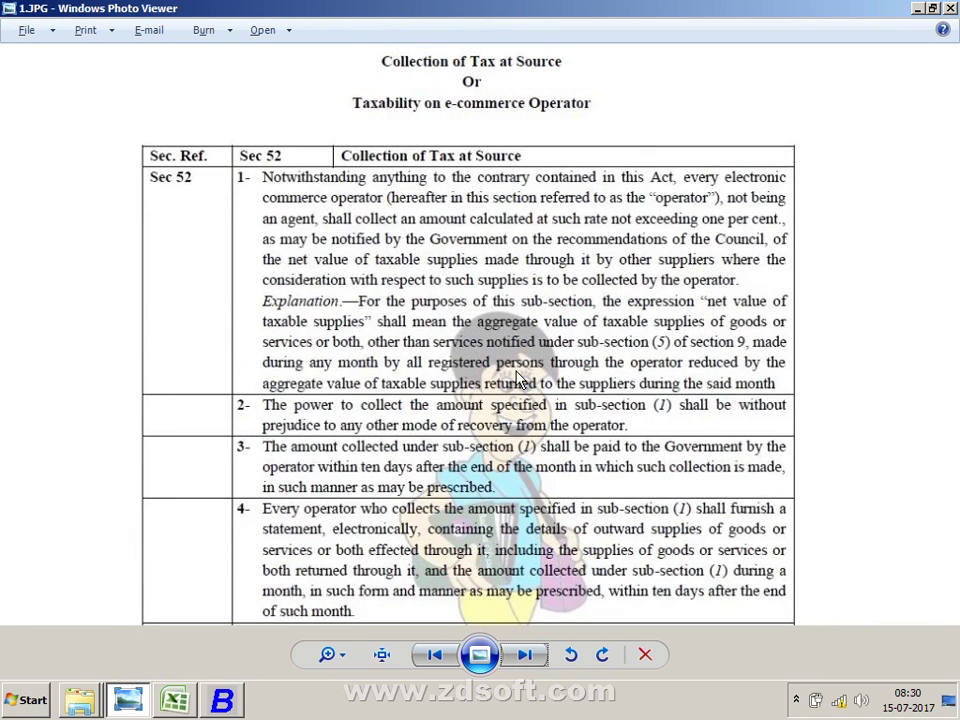
Step: Read the Section 52 rules capping TCS at one per cent, then return to Excel's Book1
{"action": "key", "text": "alt+Tab"}
{"action": "key", "text": "alt+Tab"}
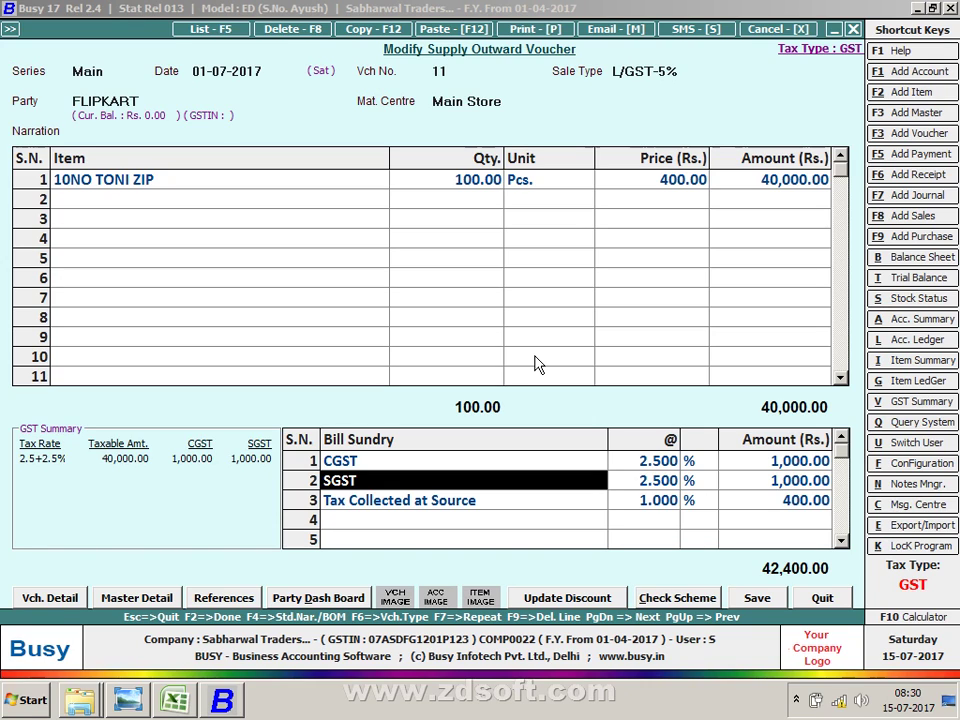
{"action": "key", "text": "alt+Tab"}
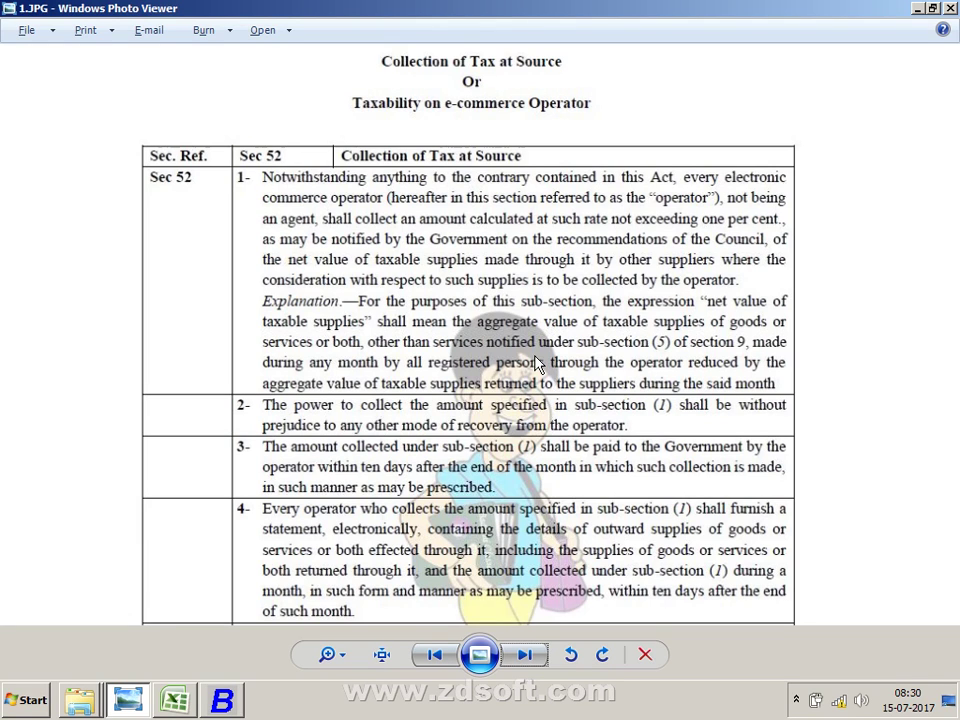
{"action": "key", "text": "alt+Tab"}
{"action": "key", "text": "alt+Tab"}
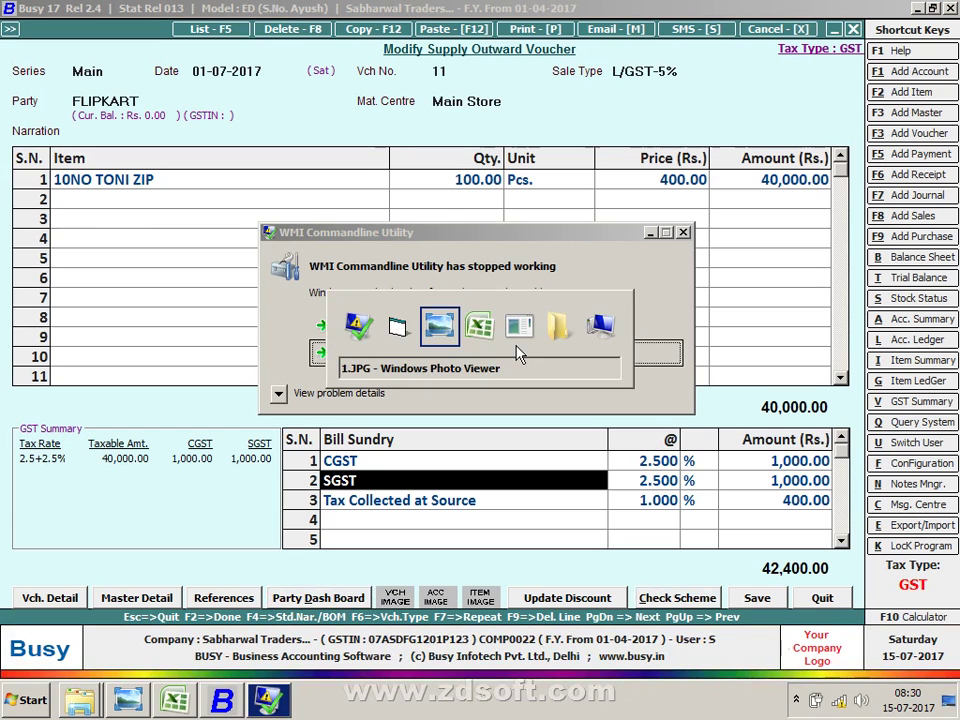
{"action": "key", "text": "alt+Tab"}
{"action": "key", "text": "alt+Tab"}
{"action": "key", "text": "alt+Tab"}
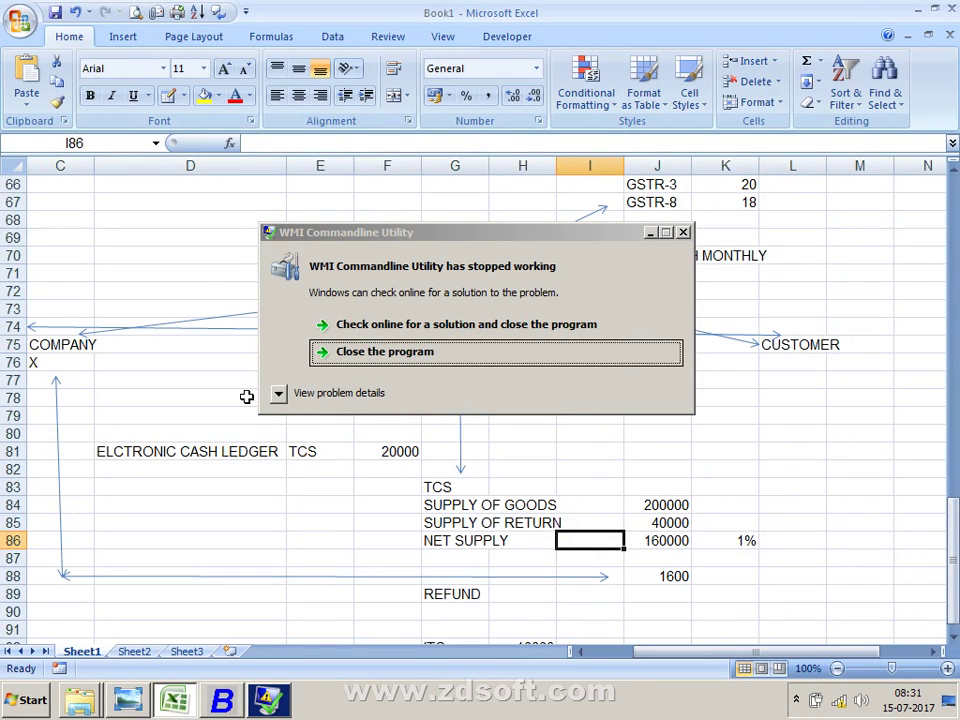
{"action": "left_click", "coordinate": [246, 394]}
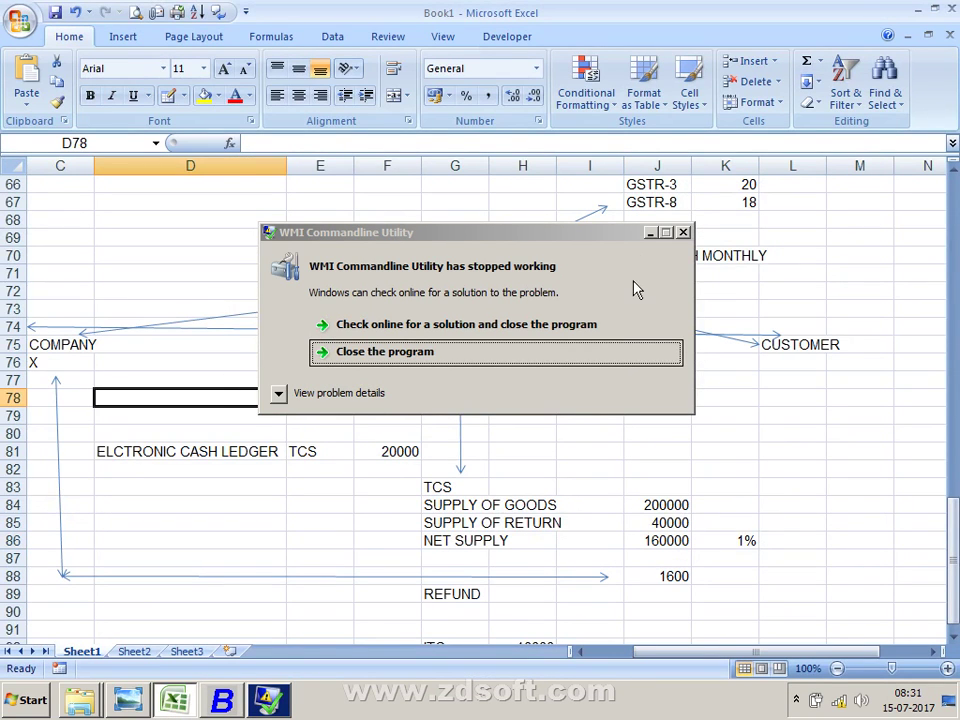
Step: Dismiss the WMI Commandline Utility error messages over the Excel sheet
{"action": "left_click", "coordinate": [588, 368]}
{"action": "left_click", "coordinate": [779, 344]}
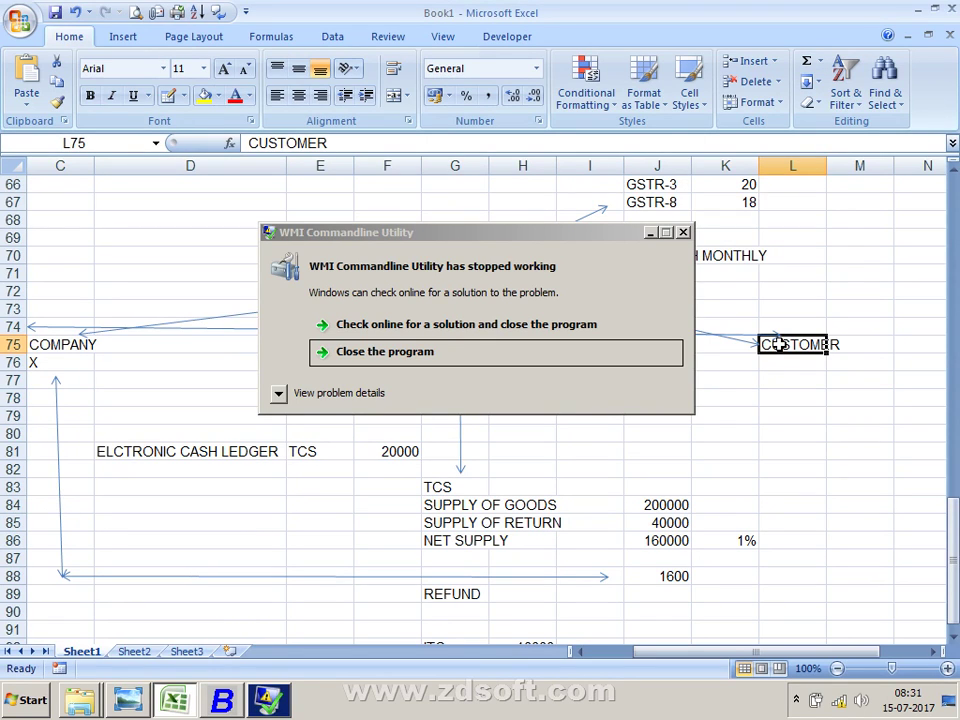
{"action": "left_click", "coordinate": [604, 355]}
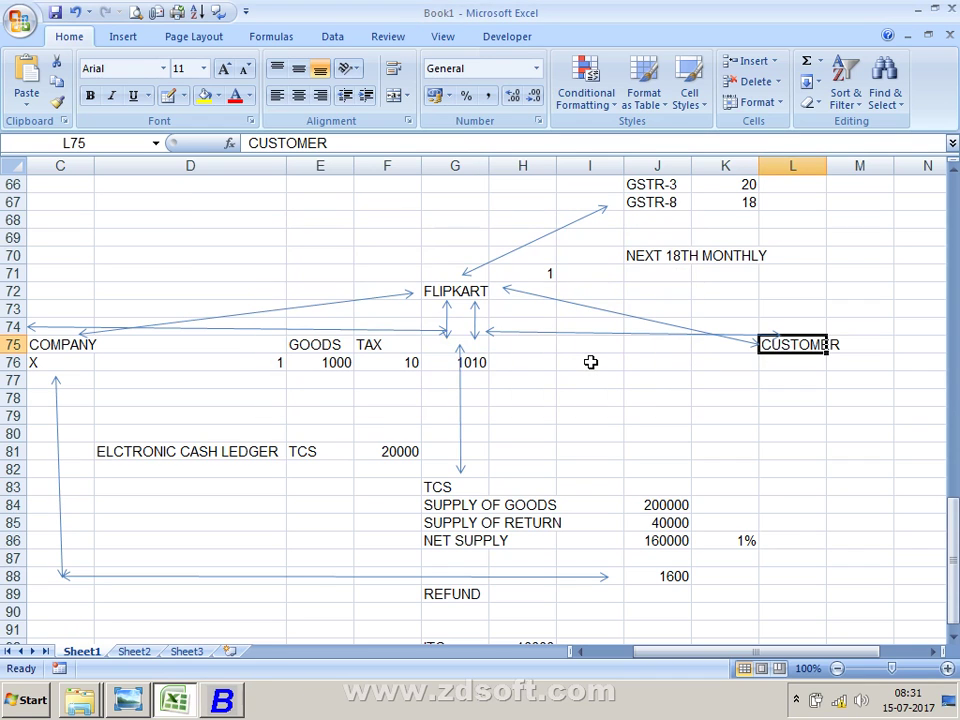
Step: Bring up the TCS rules image, then close the Flipkart voucher back to Busy's main menu
{"action": "key", "text": "alt+Tab"}
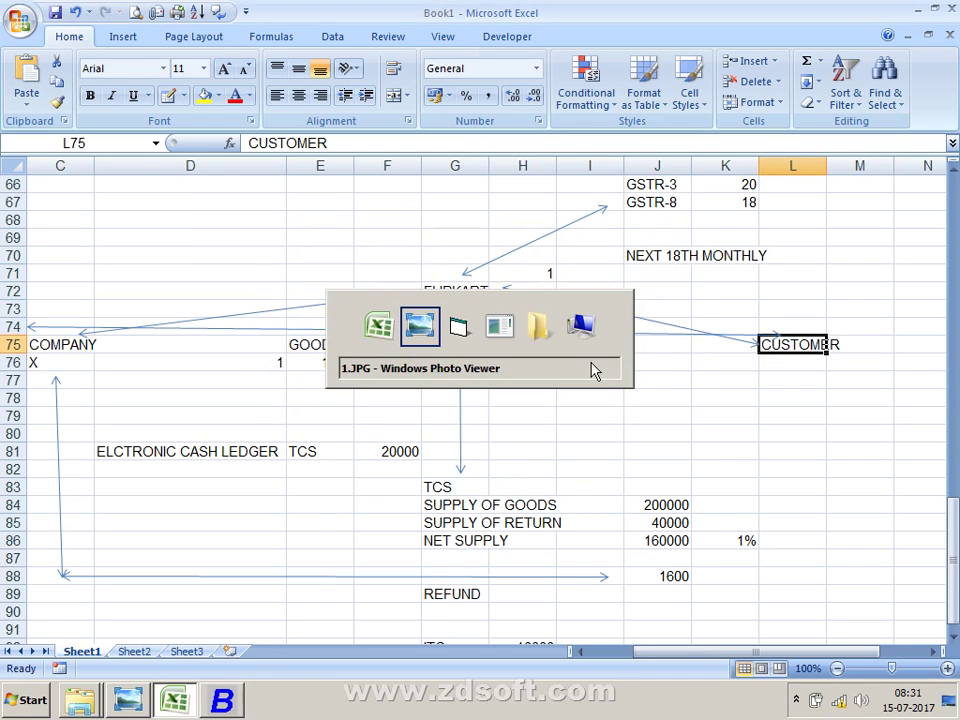
{"action": "key", "text": "alt+Tab"}
{"action": "key", "text": "Tab"}
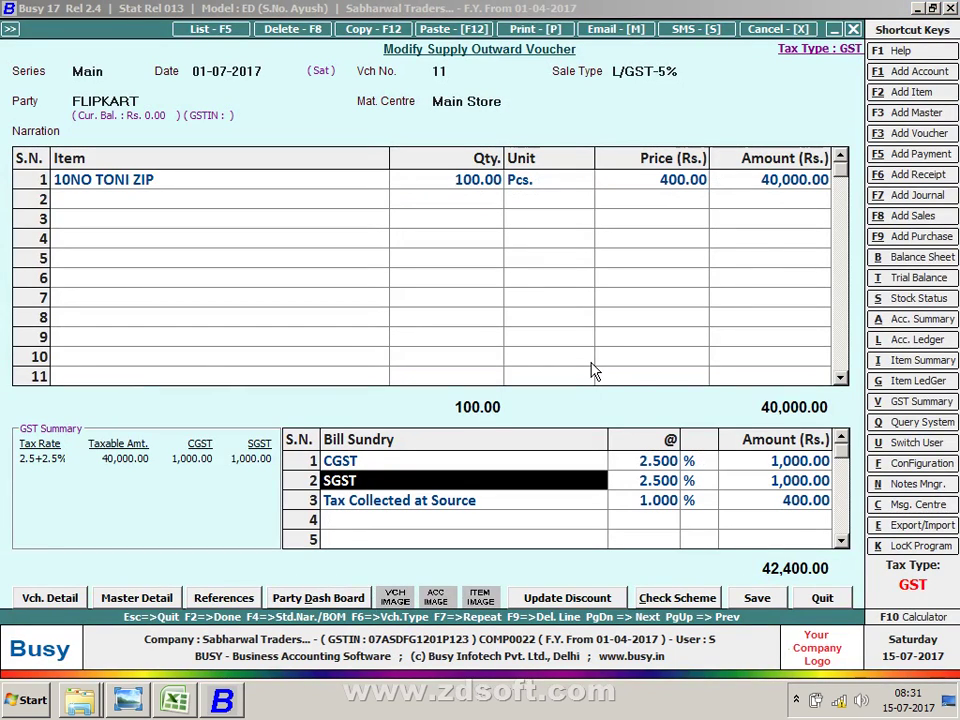
{"action": "key", "text": "alt+Tab"}
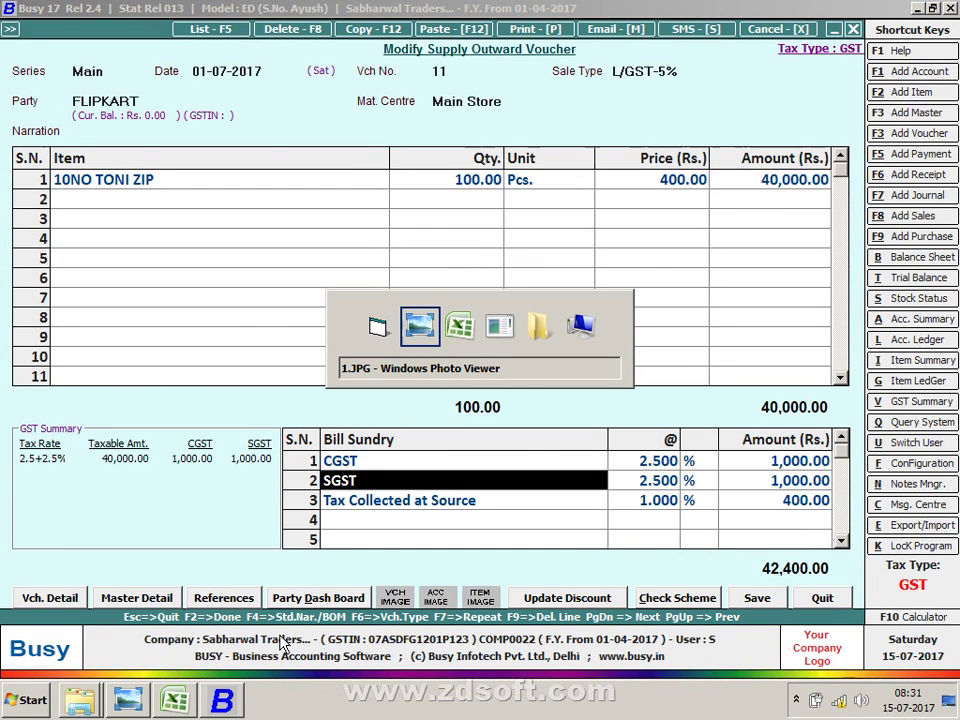
{"action": "key", "text": "alt+Tab"}
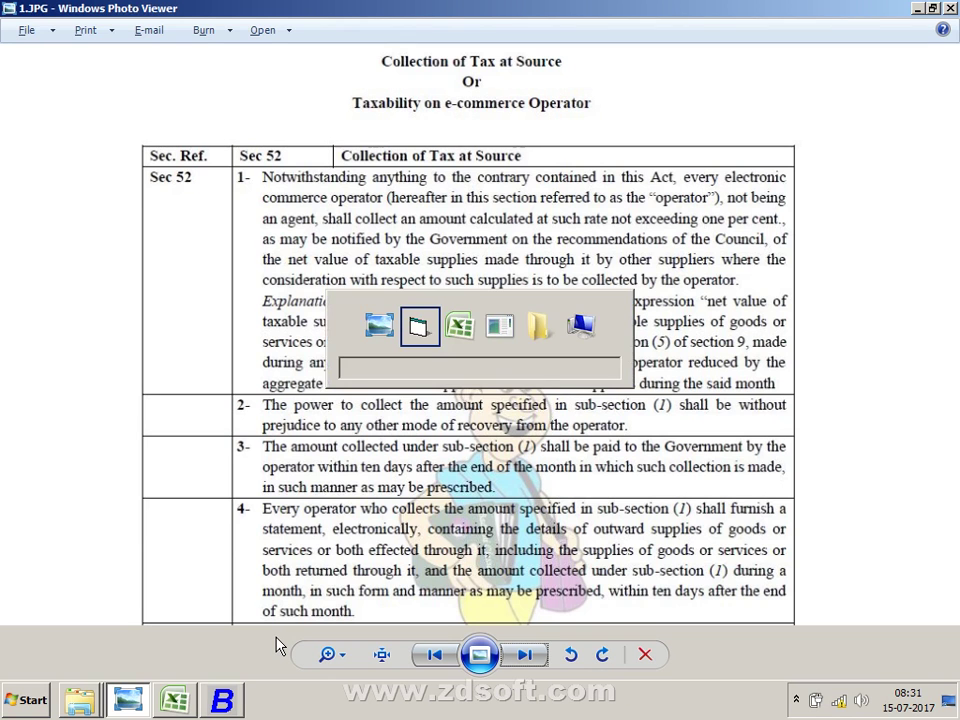
{"action": "key", "text": "Escape"}
Step: Start a new Main-series journal voucher with TCS on the debit line
{"action": "key", "text": "Return"}
{"action": "key", "text": "Escape"}
{"action": "key", "text": "Down"}
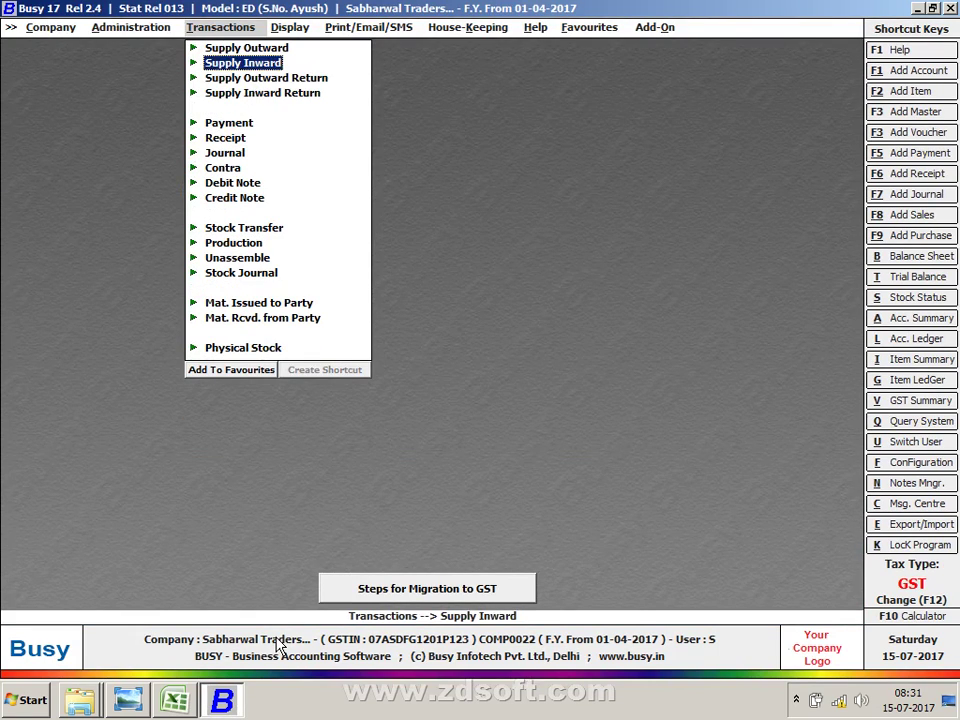
{"action": "key", "text": "Down"}
{"action": "key", "text": "Down"}
{"action": "key", "text": "Down"}
{"action": "key", "text": "Down"}
{"action": "key", "text": "Down"}
{"action": "key", "text": "Return"}
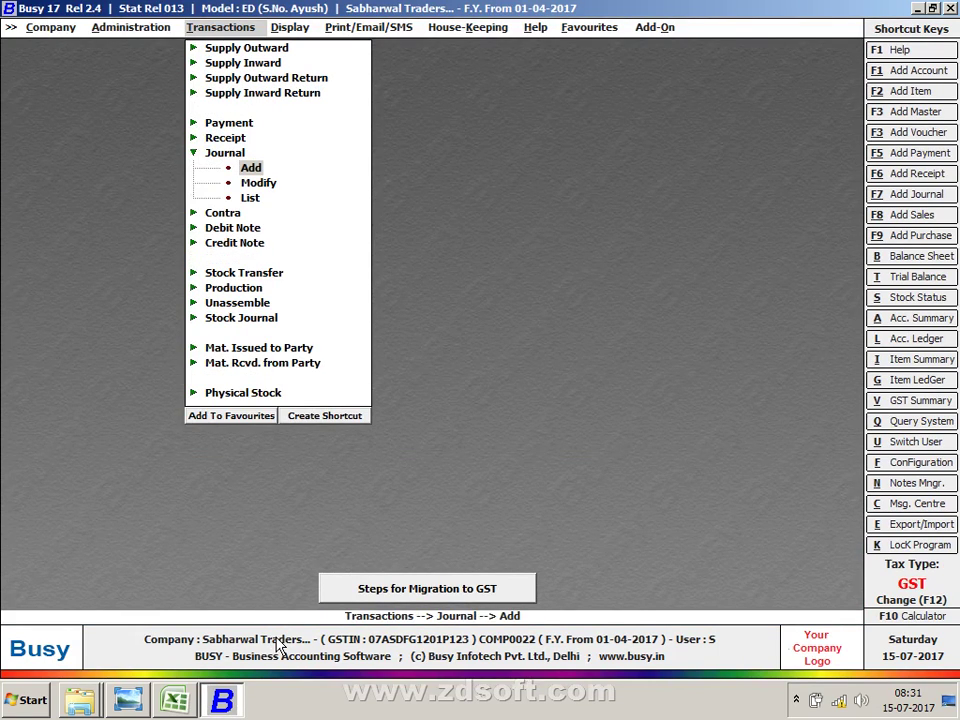
{"action": "key", "text": "Return"}
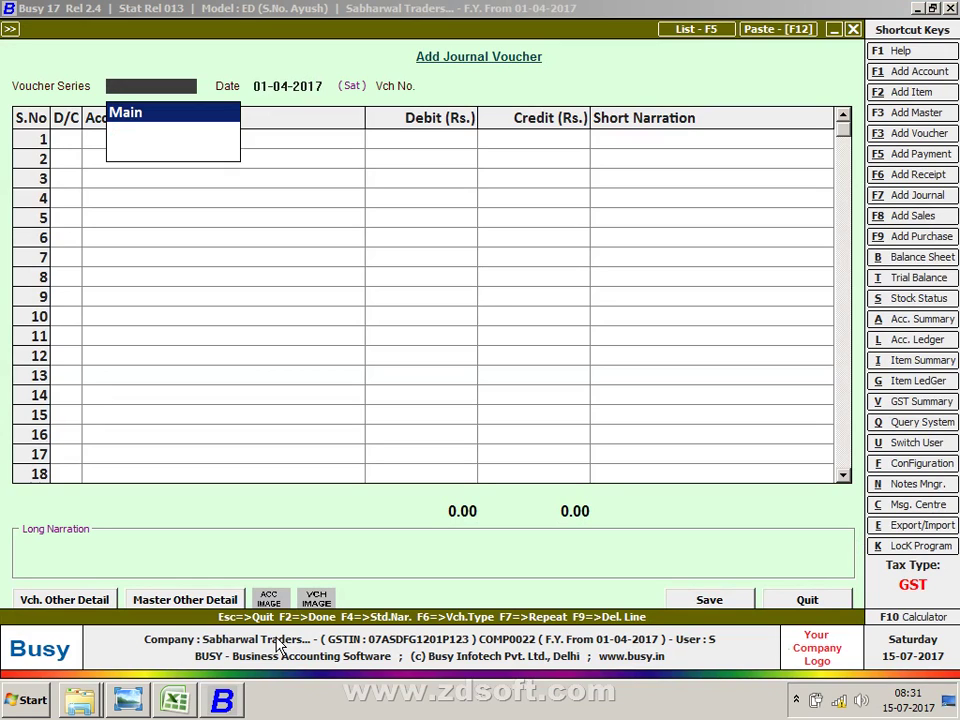
{"action": "key", "text": "Return"}
{"action": "key", "text": "Return"}
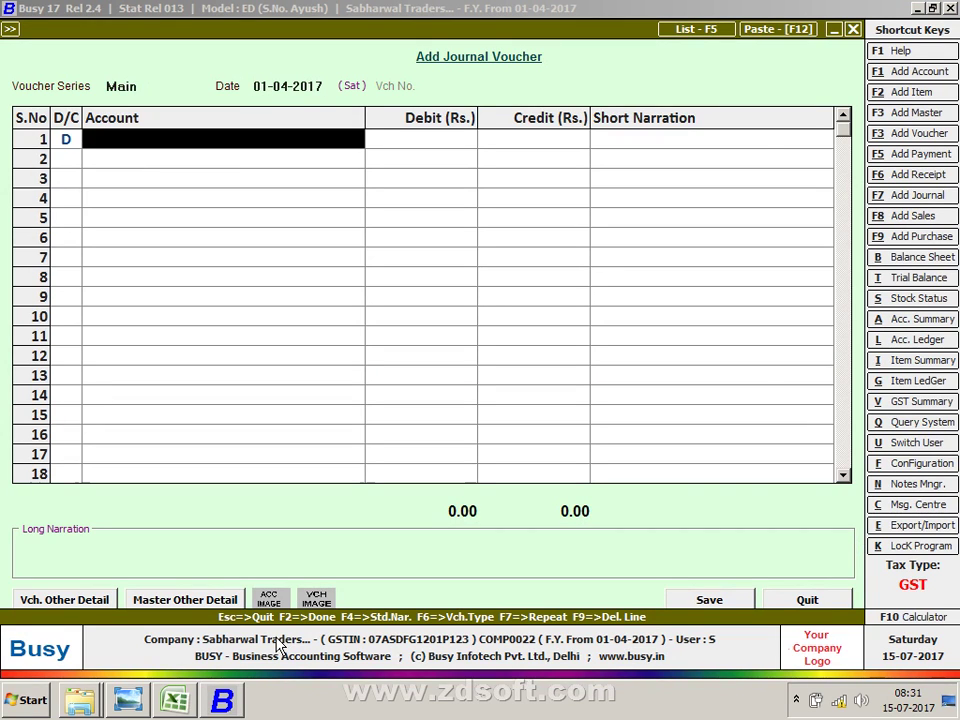
{"action": "type", "text": "tcs"}
{"action": "key", "text": "Return"}
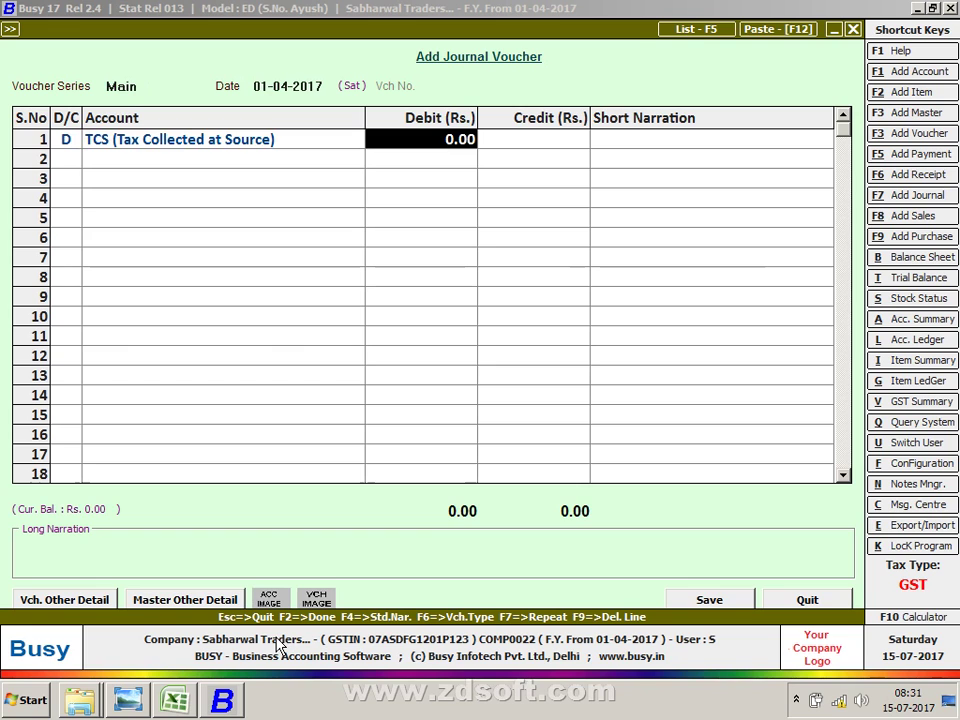
{"action": "key", "text": "Return"}
{"action": "key", "text": "Left"}
{"action": "key", "text": "Left"}
{"action": "key", "text": "Left"}
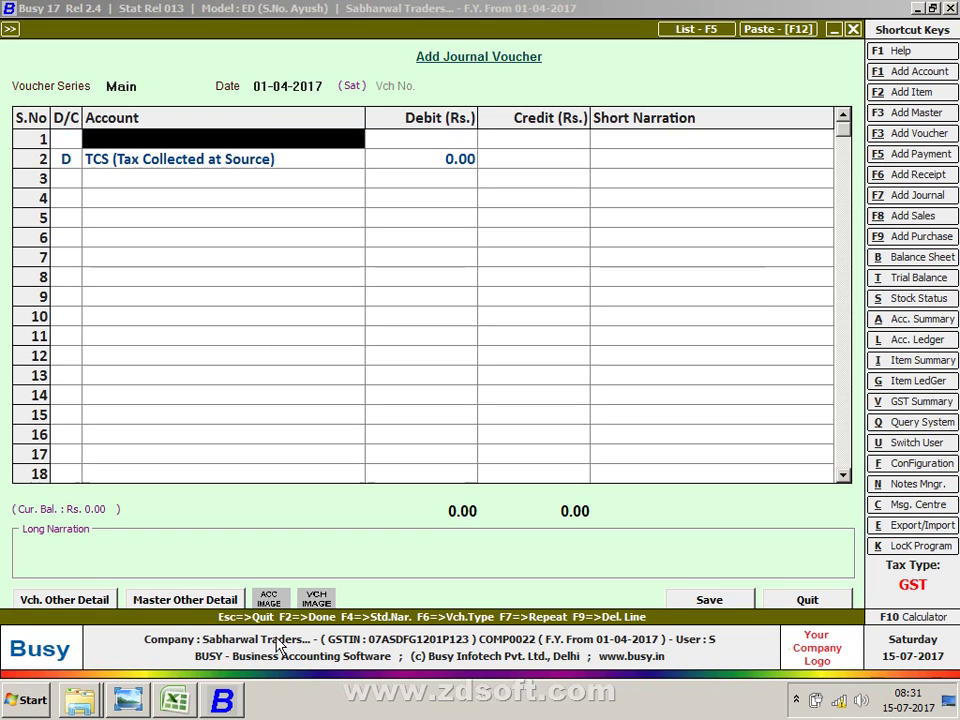
Step: Discard the unfinished journal and show the Supply Outward voucher options
{"action": "key", "text": "alt+Tab"}
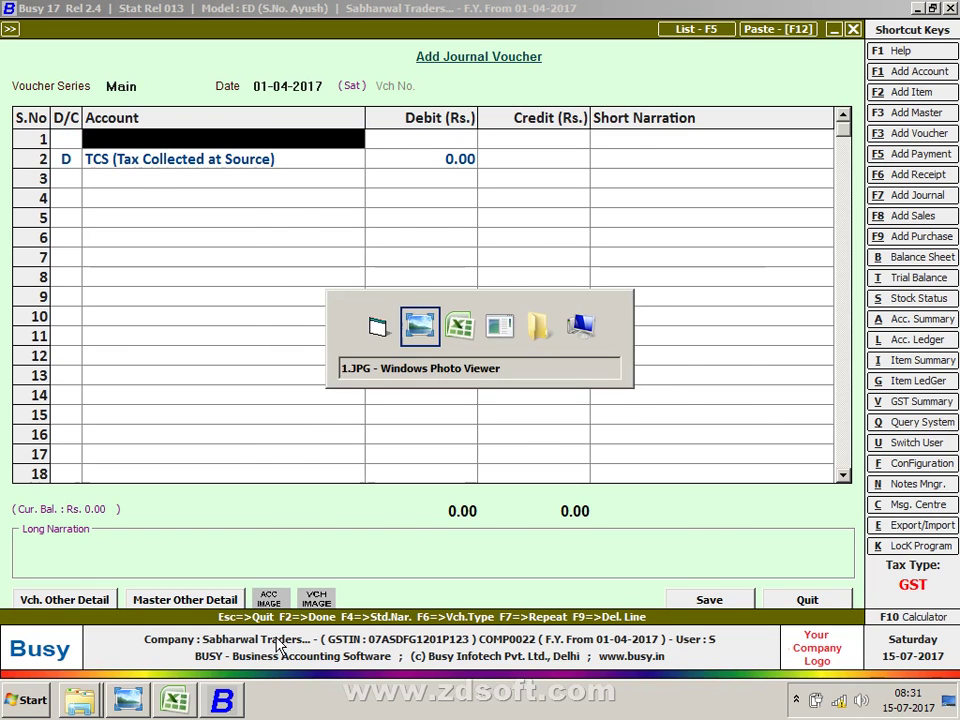
{"action": "key", "text": "alt+Tab"}
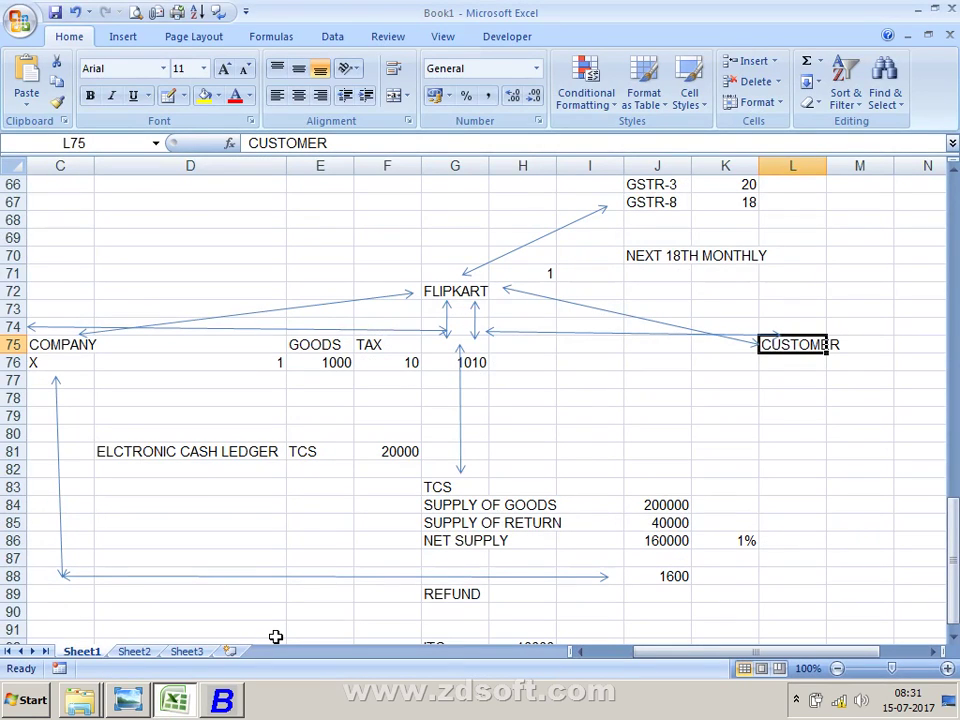
{"action": "key", "text": "alt+Tab"}
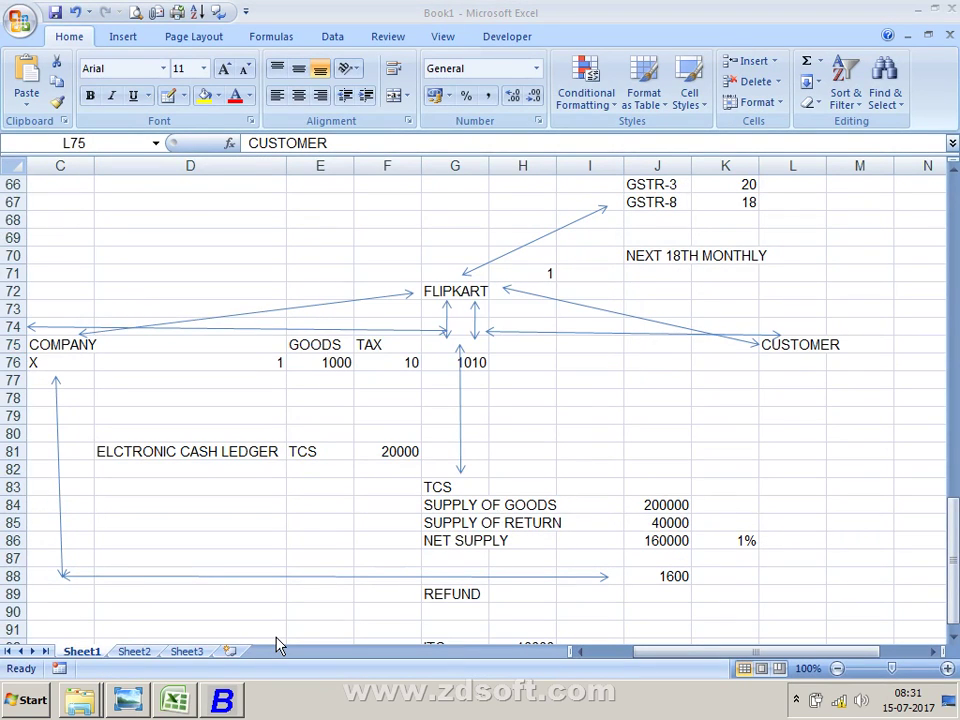
{"action": "key", "text": "alt+Tab"}
{"action": "key", "text": "alt+Tab"}
{"action": "key", "text": "Escape"}
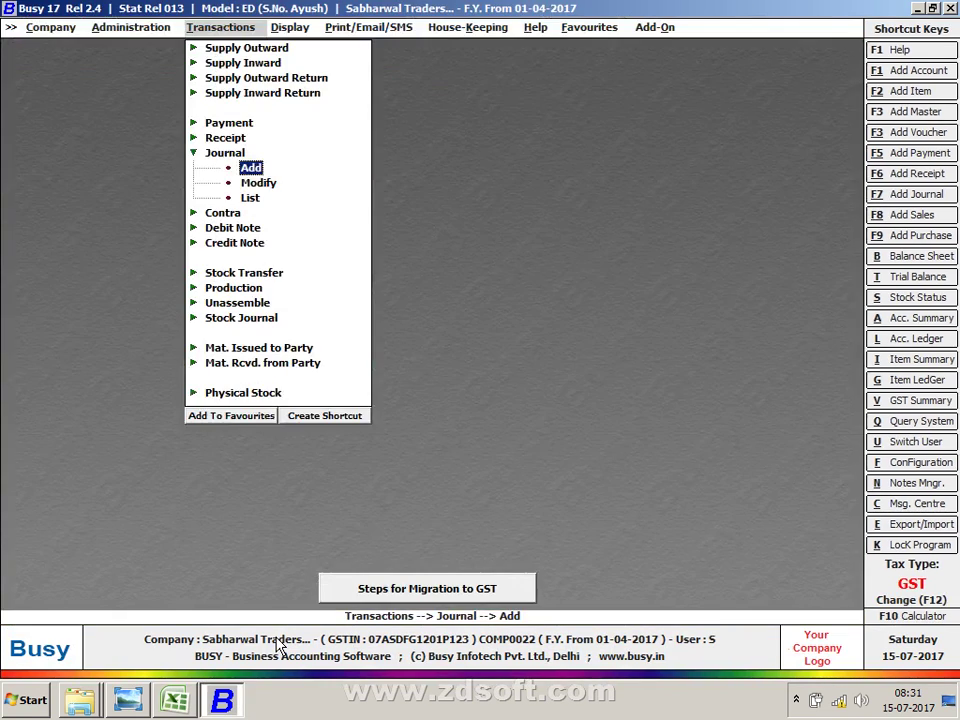
{"action": "key", "text": "Up"}
{"action": "key", "text": "Up"}
{"action": "key", "text": "Up"}
{"action": "key", "text": "Up"}
{"action": "key", "text": "Up"}
{"action": "key", "text": "Up"}
{"action": "key", "text": "Up"}
{"action": "key", "text": "Return"}
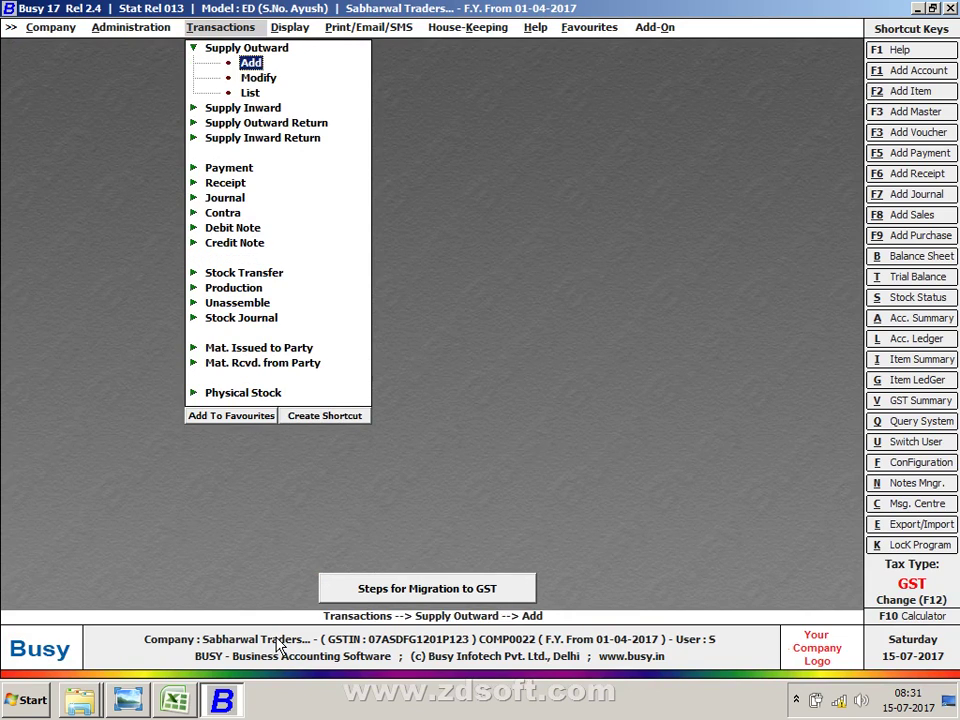
Step: Reload Flipkart voucher 11 with its 400 TCS, then bring up the Section 52 TCS rules image
{"action": "key", "text": "Down"}
{"action": "key", "text": "Return"}
{"action": "key", "text": "Return"}
{"action": "key", "text": "Return"}
{"action": "key", "text": "Return"}
{"action": "key", "text": "Return"}
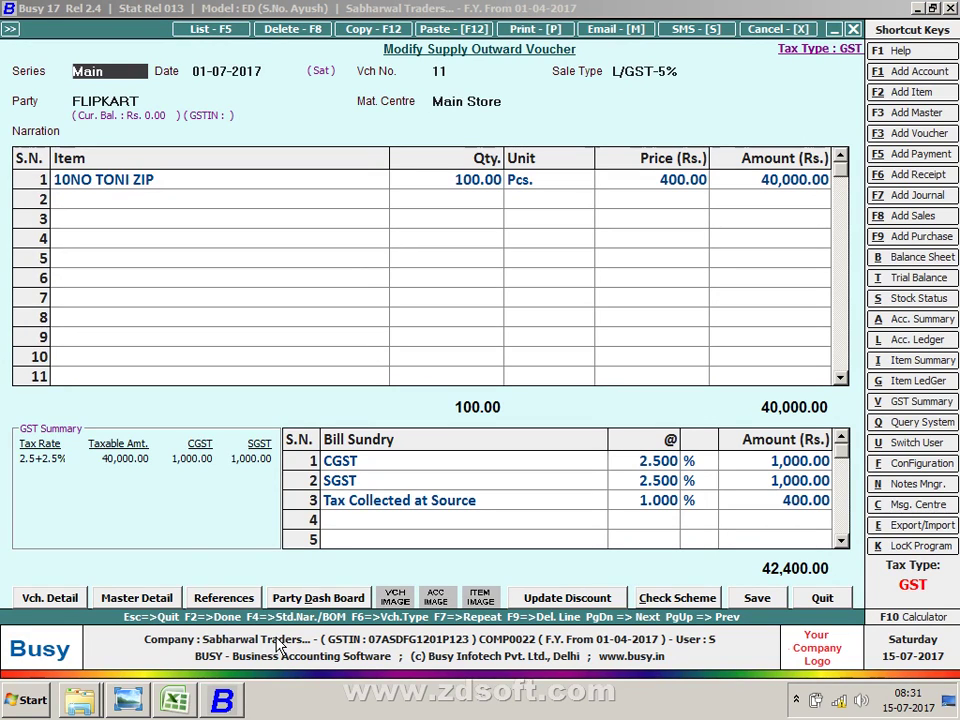
{"action": "key", "text": "alt+Tab"}
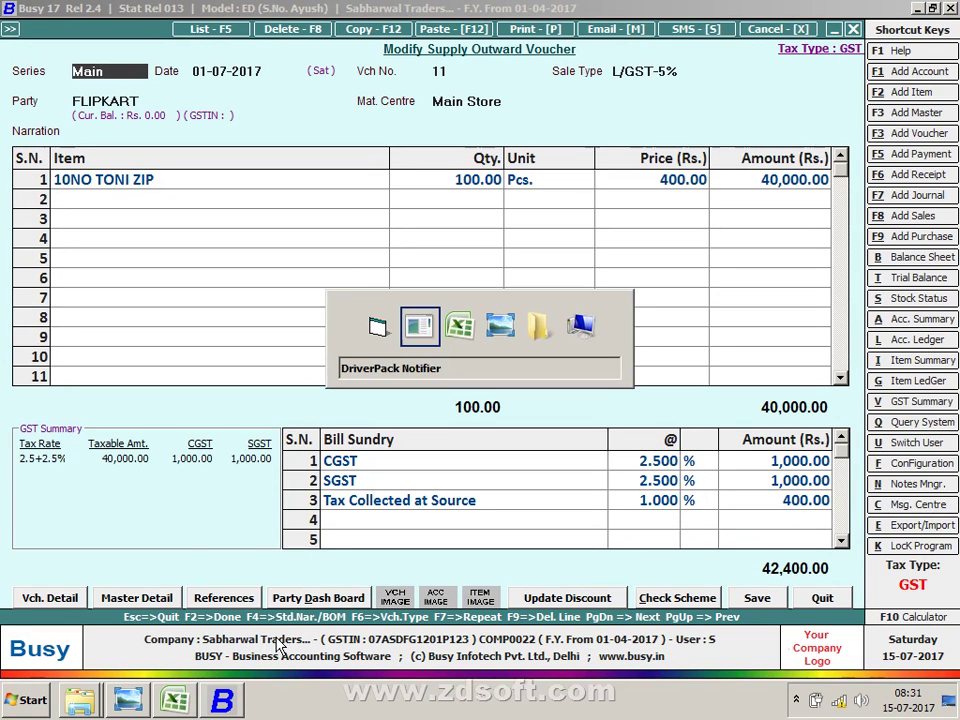
{"action": "key", "text": "alt+Tab"}
{"action": "key", "text": "alt+Tab"}
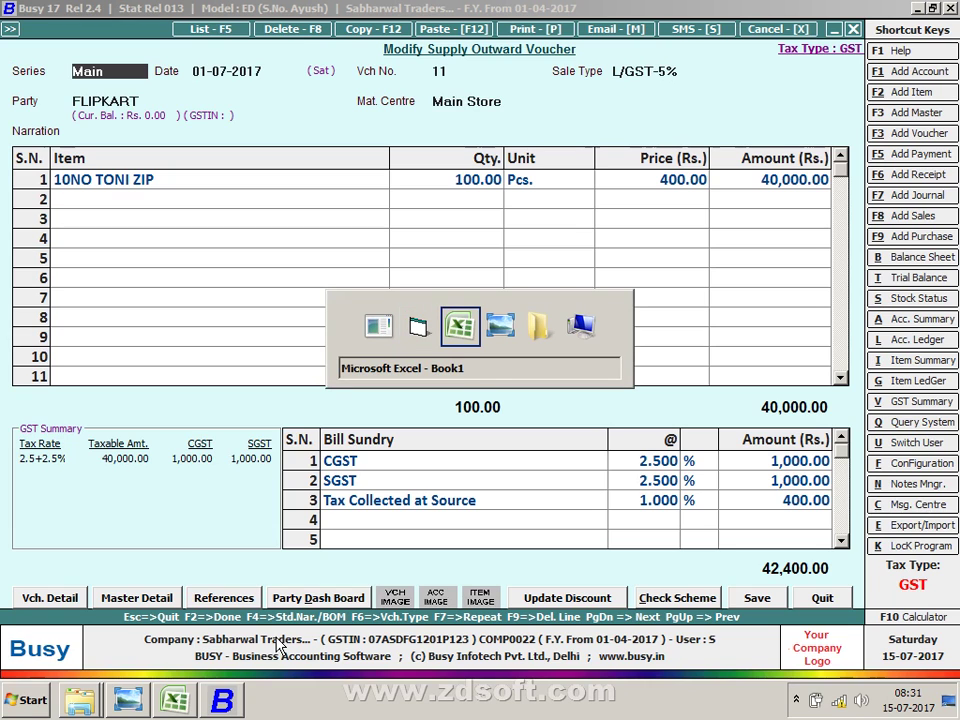
{"action": "key", "text": "alt+Tab"}
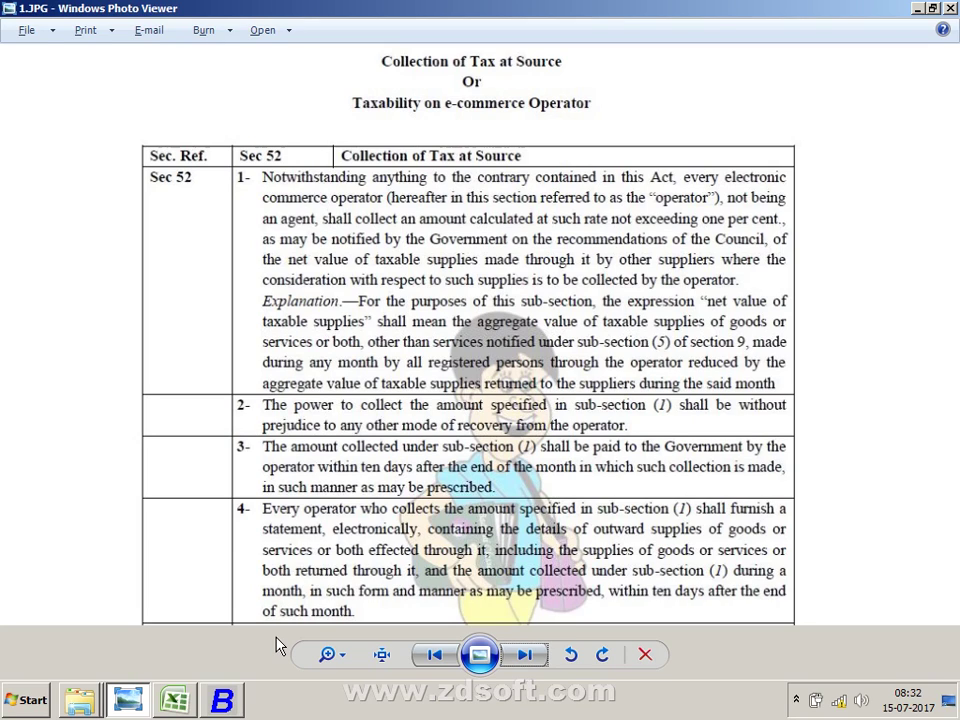
Step: Leave the Section 52 rules image and switch back toward the voucher and workbook windows
{"action": "key", "text": "alt+Tab"}
{"action": "key", "text": "alt+Tab"}
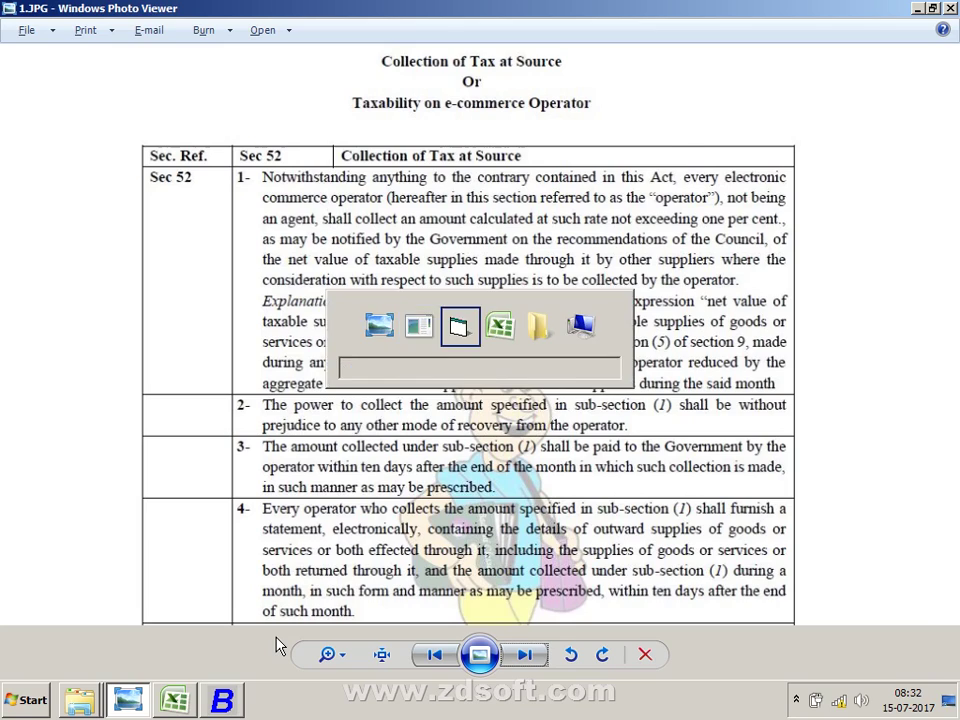
{"action": "key", "text": "alt+Tab"}
{"action": "key", "text": "alt+Tab"}
{"action": "key", "text": "alt+Tab"}
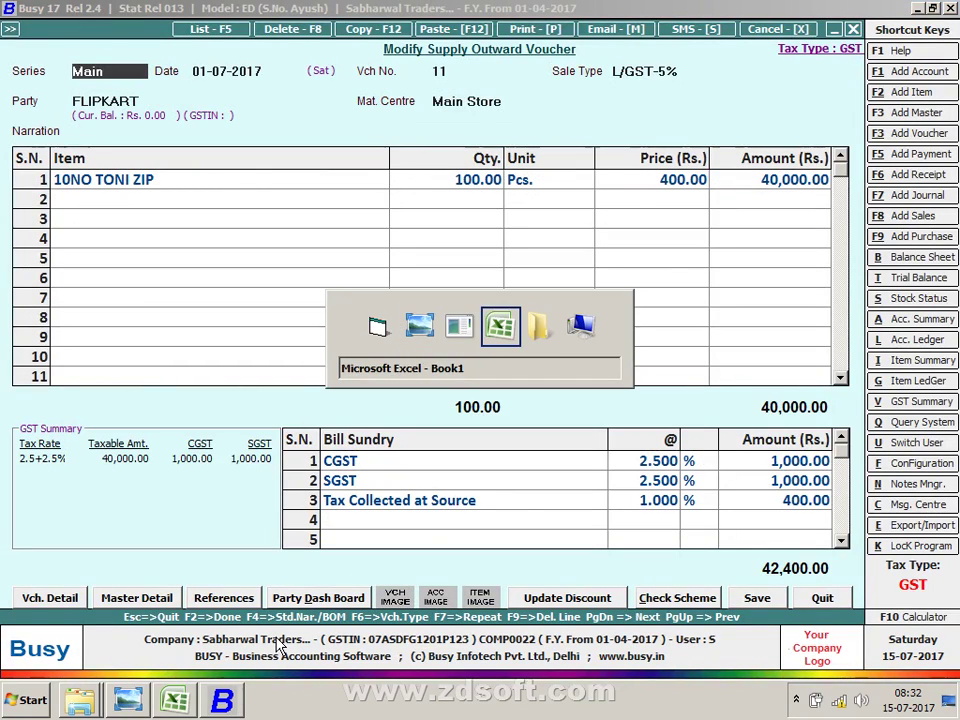
Step: Enter the uppercase heading TCS in cell E2 of the notes sheet, then return to Busy
{"action": "key", "text": "Up"}
{"action": "key", "text": "Up"}
{"action": "key", "text": "Up"}
{"action": "key", "text": "Up"}
{"action": "key", "text": "Up"}
{"action": "key", "text": "Up"}
{"action": "key", "text": "Up"}
{"action": "key", "text": "Up"}
{"action": "key", "text": "Up"}
{"action": "key", "text": "Up"}
{"action": "key", "text": "Up"}
{"action": "key", "text": "Up"}
{"action": "key", "text": "Up"}
{"action": "key", "text": "Up"}
{"action": "key", "text": "Up"}
{"action": "key", "text": "Up"}
{"action": "key", "text": "Up"}
{"action": "key", "text": "Up"}
{"action": "key", "text": "Up"}
{"action": "key", "text": "Up"}
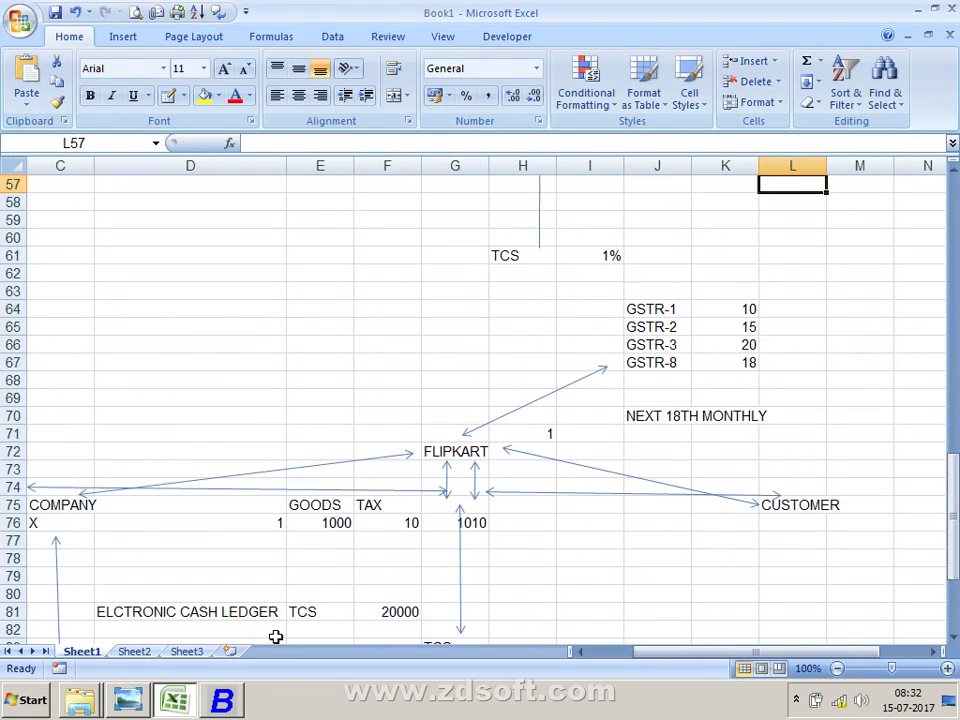
{"action": "key", "text": "Up"}
{"action": "key", "text": "Up"}
{"action": "key", "text": "Up"}
{"action": "key", "text": "Up"}
{"action": "key", "text": "Up"}
{"action": "key", "text": "Up"}
{"action": "key", "text": "Up"}
{"action": "key", "text": "Up"}
{"action": "key", "text": "Up"}
{"action": "key", "text": "Up"}
{"action": "key", "text": "Up"}
{"action": "key", "text": "Up"}
{"action": "key", "text": "Up"}
{"action": "key", "text": "Up"}
{"action": "key", "text": "Up"}
{"action": "key", "text": "Up"}
{"action": "key", "text": "Up"}
{"action": "key", "text": "Up"}
{"action": "key", "text": "Up"}
{"action": "key", "text": "Up"}
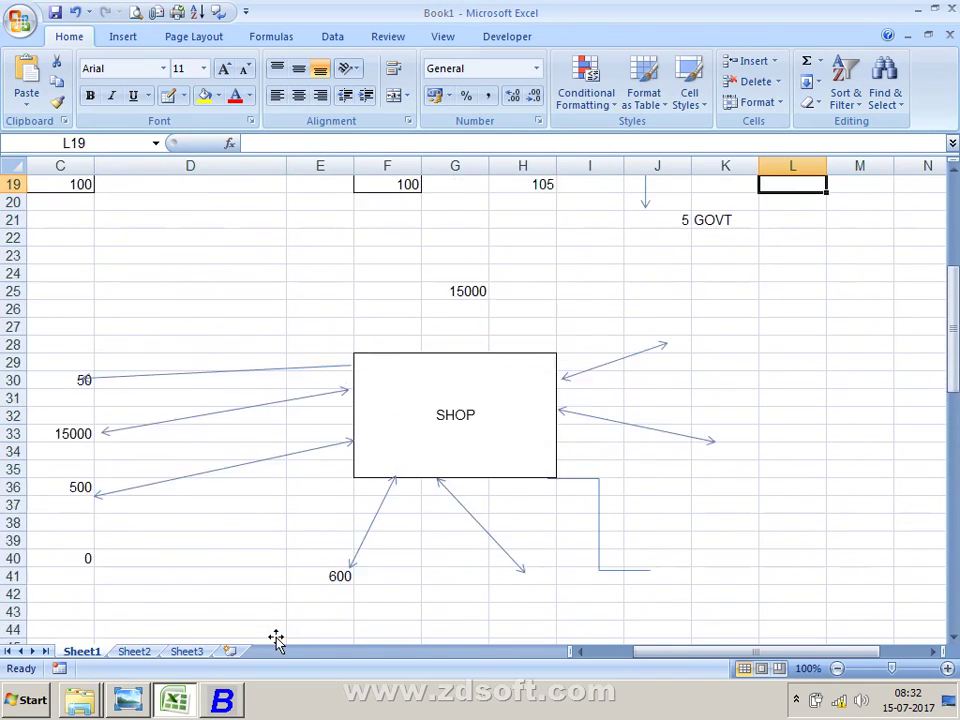
{"action": "key", "text": "Up"}
{"action": "key", "text": "Up"}
{"action": "key", "text": "Up"}
{"action": "key", "text": "Up"}
{"action": "key", "text": "Up"}
{"action": "key", "text": "Up"}
{"action": "key", "text": "Up"}
{"action": "key", "text": "Up"}
{"action": "key", "text": "Up"}
{"action": "key", "text": "Up"}
{"action": "key", "text": "Up"}
{"action": "key", "text": "Up"}
{"action": "key", "text": "Up"}
{"action": "key", "text": "Up"}
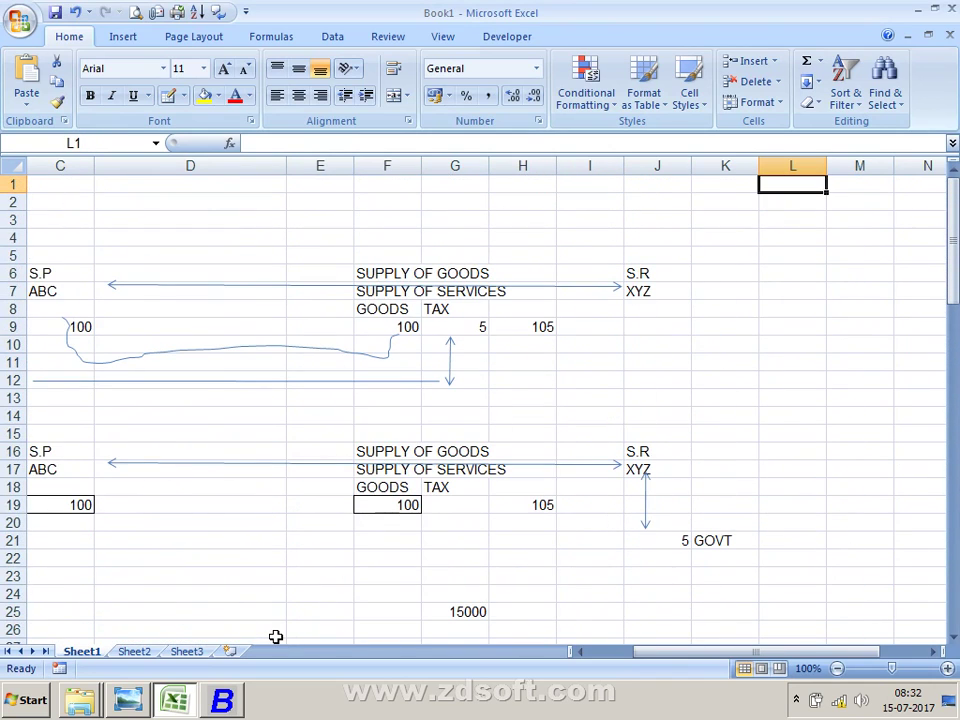
{"action": "key", "text": "Left"}
{"action": "key", "text": "Left"}
{"action": "key", "text": "Left"}
{"action": "key", "text": "Left"}
{"action": "key", "text": "Left"}
{"action": "key", "text": "Left"}
{"action": "key", "text": "Left"}
{"action": "key", "text": "Left"}
{"action": "key", "text": "Right"}
{"action": "key", "text": "Down"}
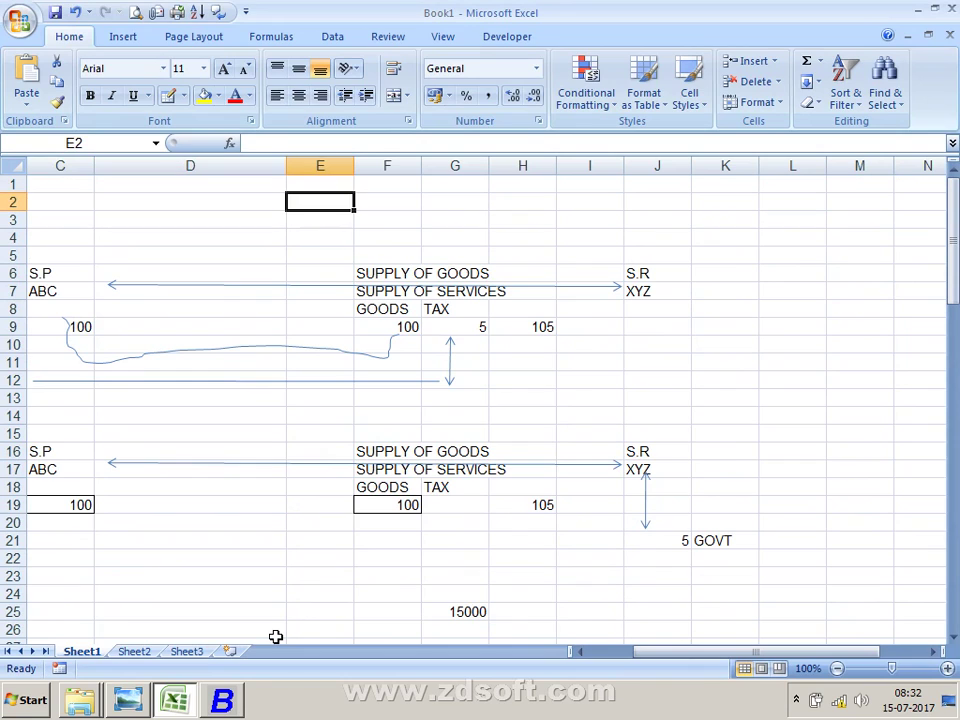
{"action": "type", "text": "tcs"}
{"action": "key", "text": "BackSpace"}
{"action": "key", "text": "BackSpace"}
{"action": "key", "text": "BackSpace"}
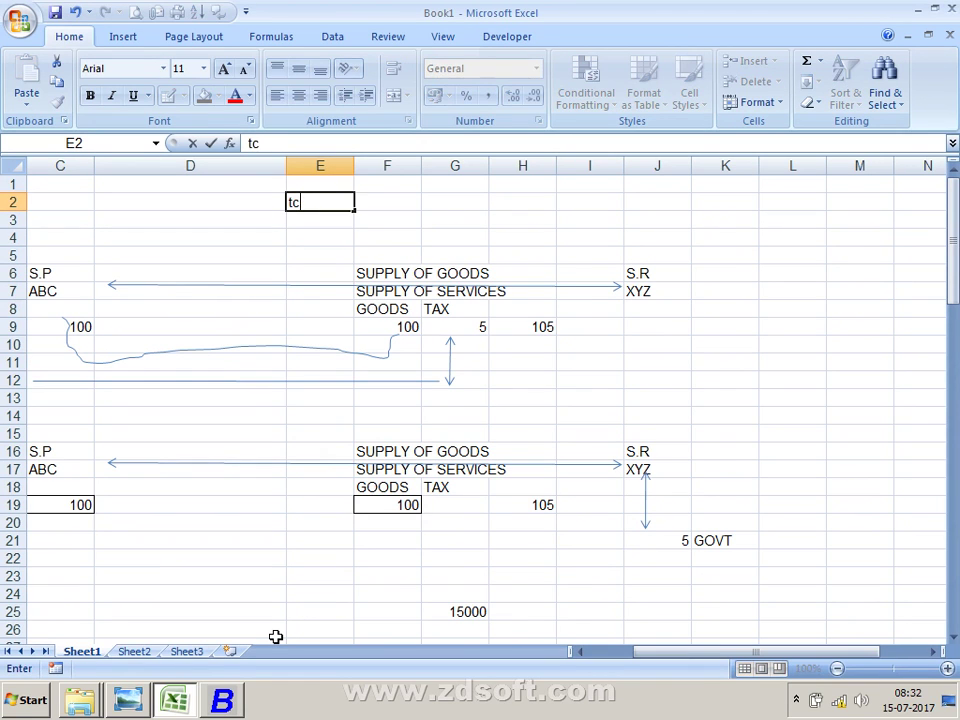
{"action": "type", "text": "TCS"}
{"action": "key", "text": "Return"}
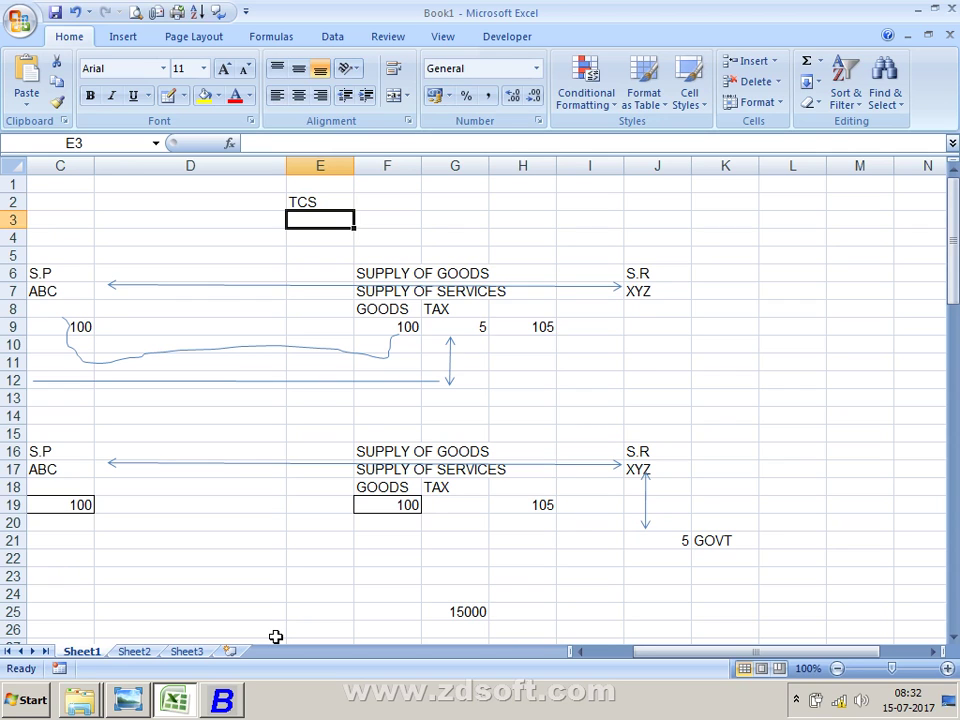
{"action": "key", "text": "alt+Tab"}
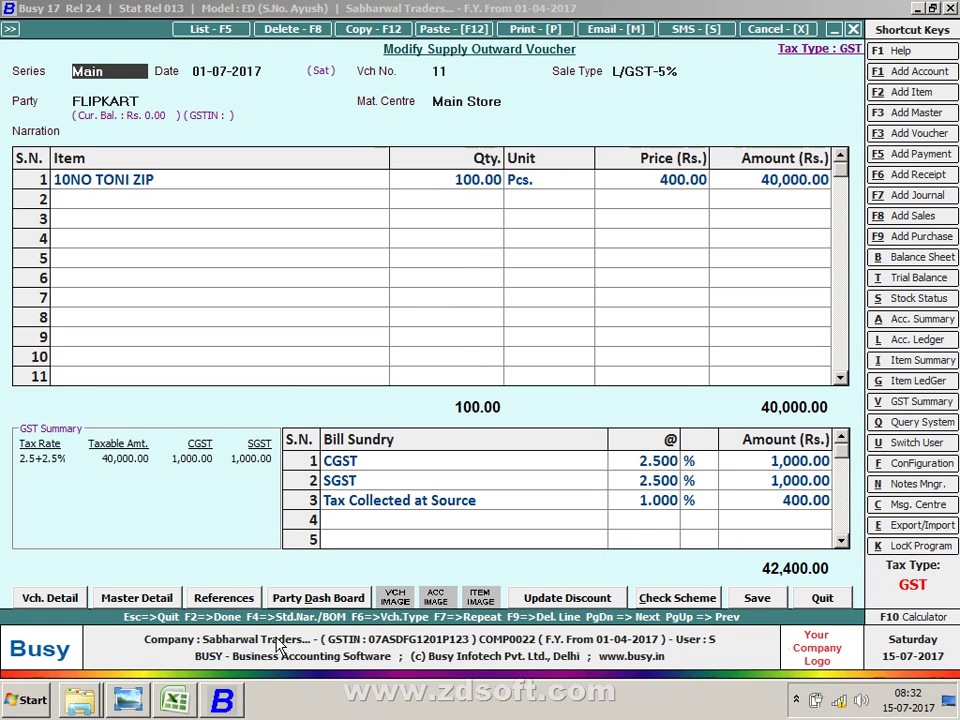
Step: Close the Flipkart voucher and expand Configuration under the Administration menu
{"action": "key", "text": "Escape"}
{"action": "key", "text": "Escape"}
{"action": "key", "text": "Escape"}
{"action": "key", "text": "Left"}
{"action": "key", "text": "Return"}
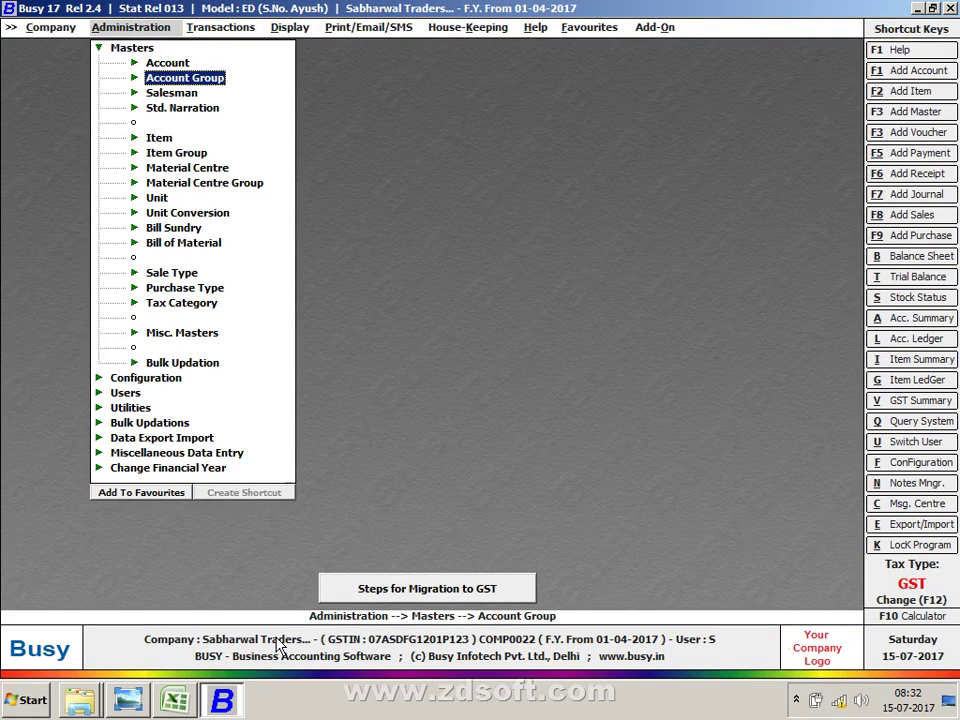
{"action": "key", "text": "Left"}
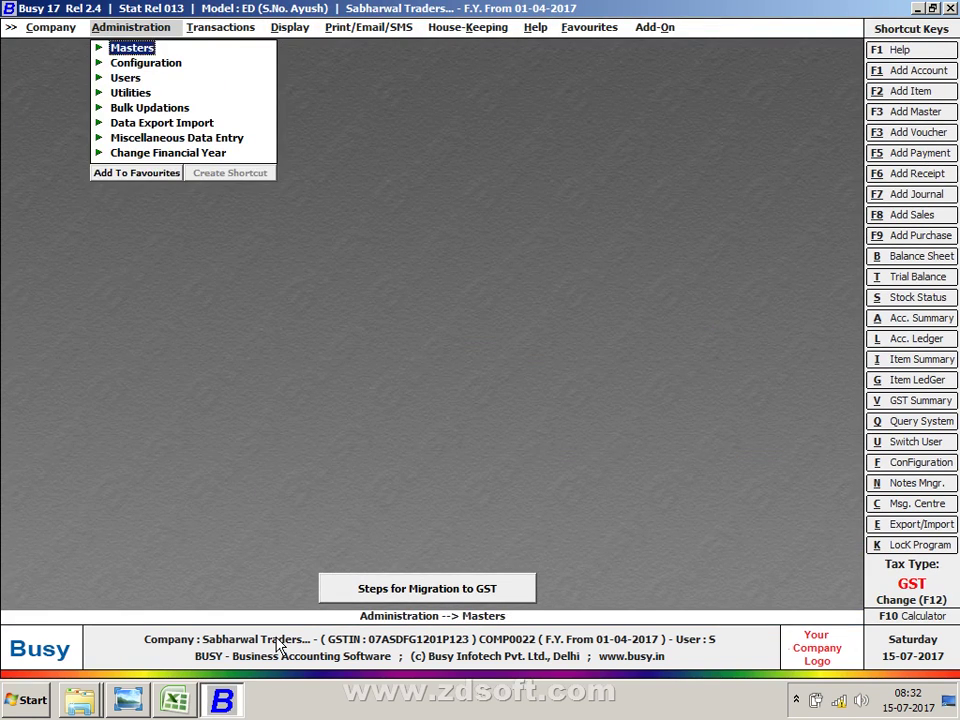
{"action": "key", "text": "Down"}
{"action": "key", "text": "Return"}
{"action": "key", "text": "Return"}
Step: Enable TCS reporting in Features/Options > TDS/TCS with TAN, payer category and address, then exit
{"action": "key", "text": "Down"}
{"action": "key", "text": "Down"}
{"action": "key", "text": "Down"}
{"action": "key", "text": "Down"}
{"action": "key", "text": "Down"}
{"action": "key", "text": "Down"}
{"action": "key", "text": "Down"}
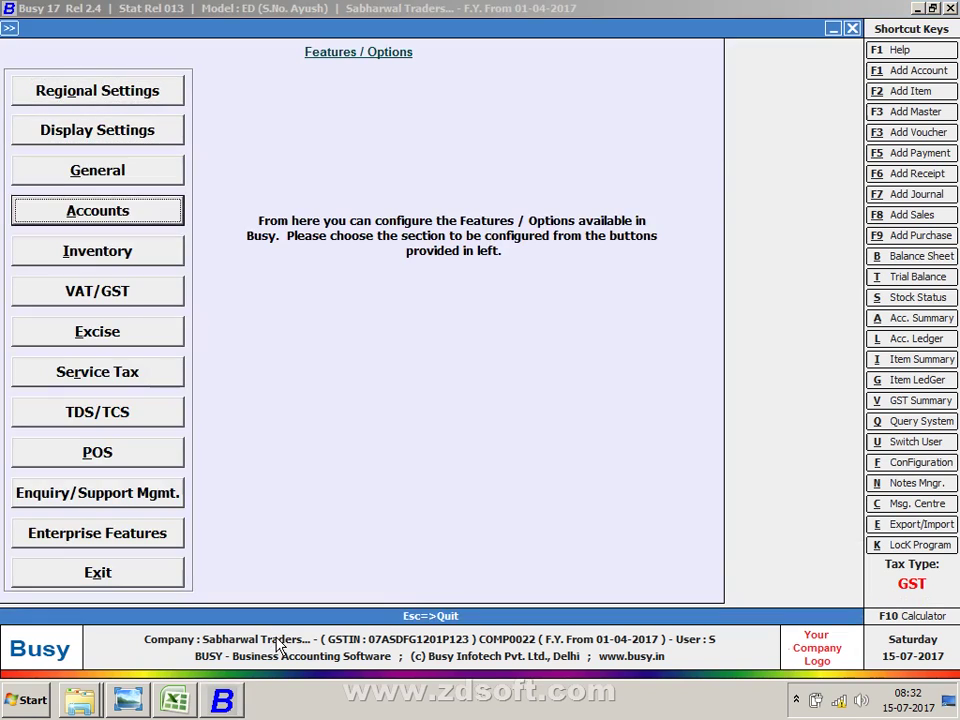
{"action": "key", "text": "Down"}
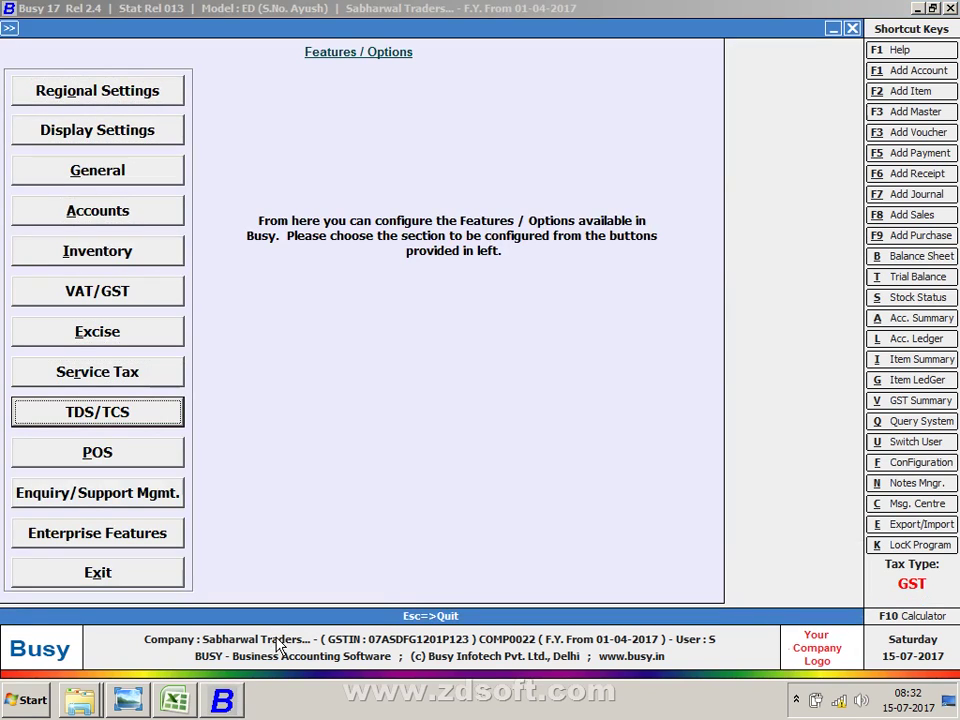
{"action": "key", "text": "Return"}
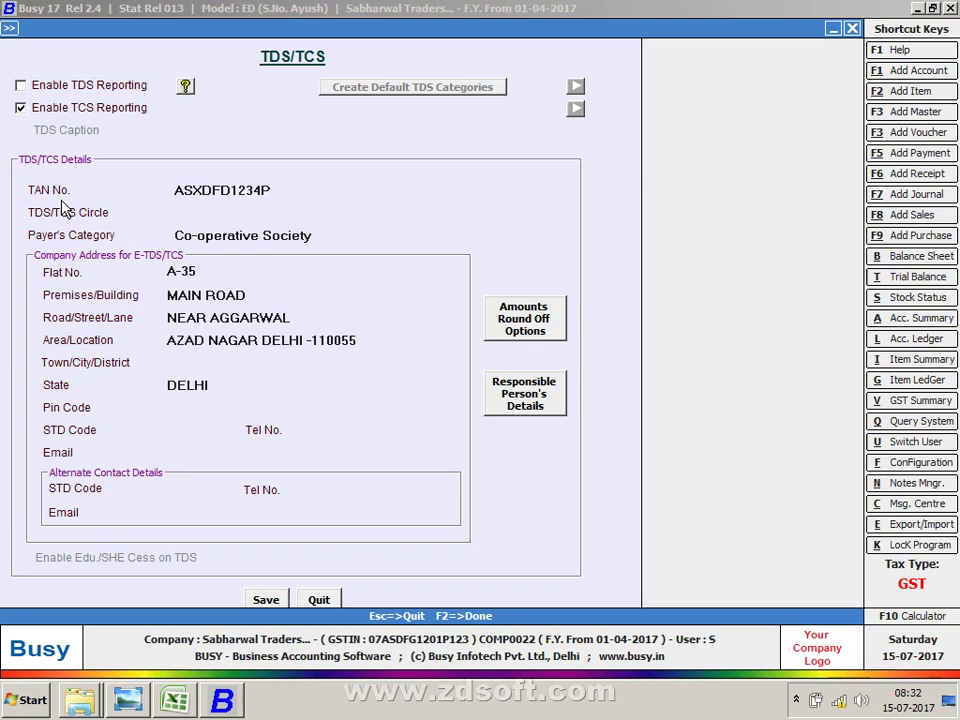
{"action": "key", "text": "Escape"}
{"action": "key", "text": "Return"}
{"action": "key", "text": "Escape"}
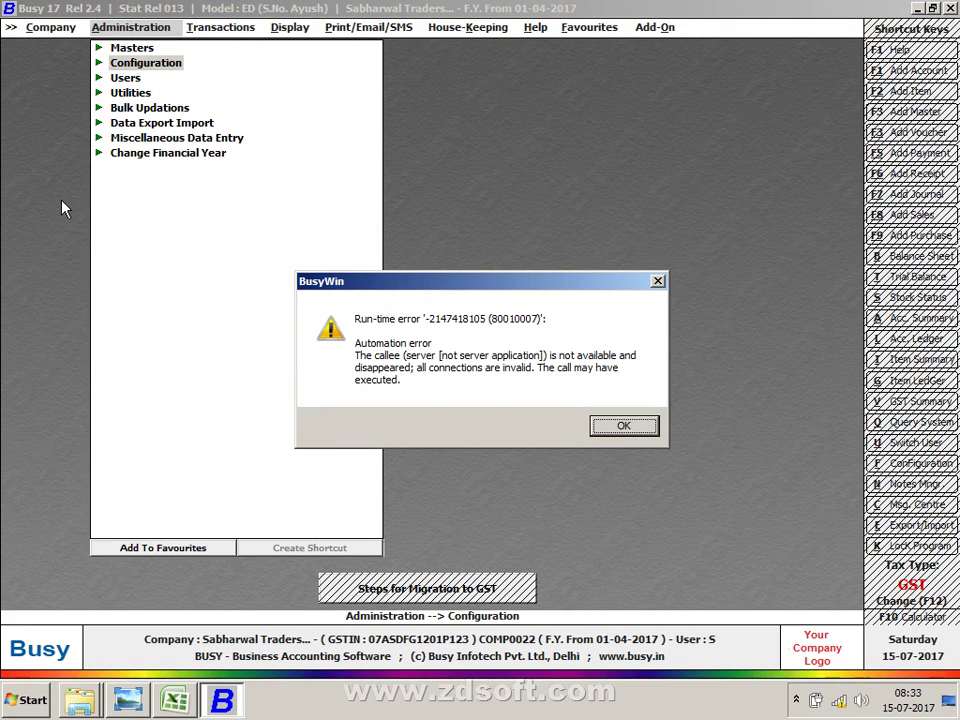
Step: Dismiss the run-time error and relaunch Busy 17 from the Windows search with 'BUS'
{"action": "key", "text": "Return"}
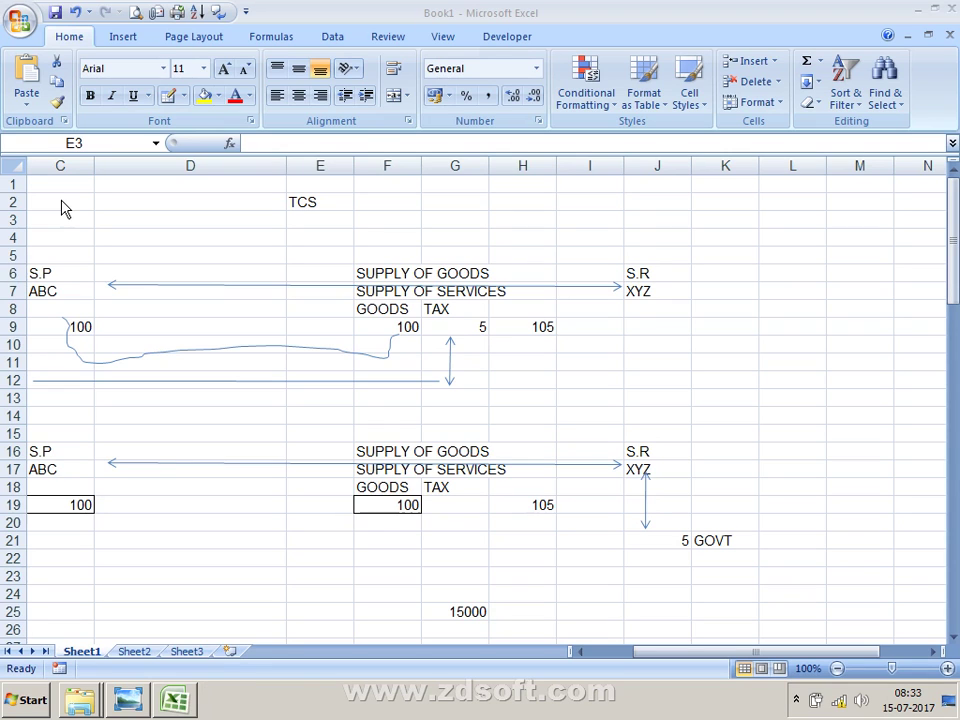
{"action": "key", "text": "super"}
{"action": "type", "text": "BUS"}
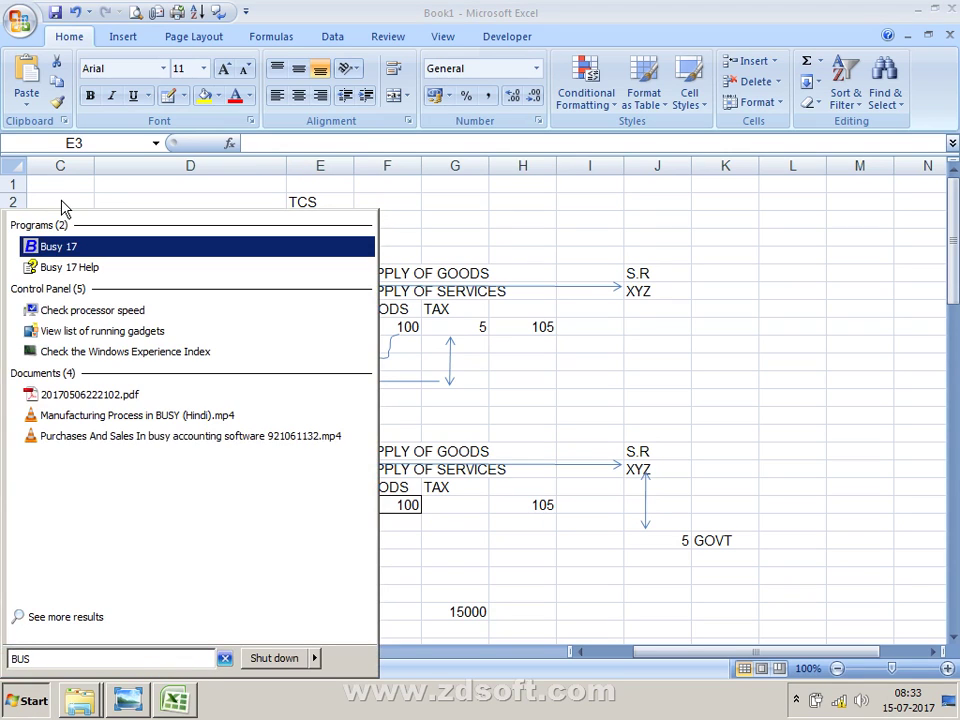
{"action": "key", "text": "Return"}
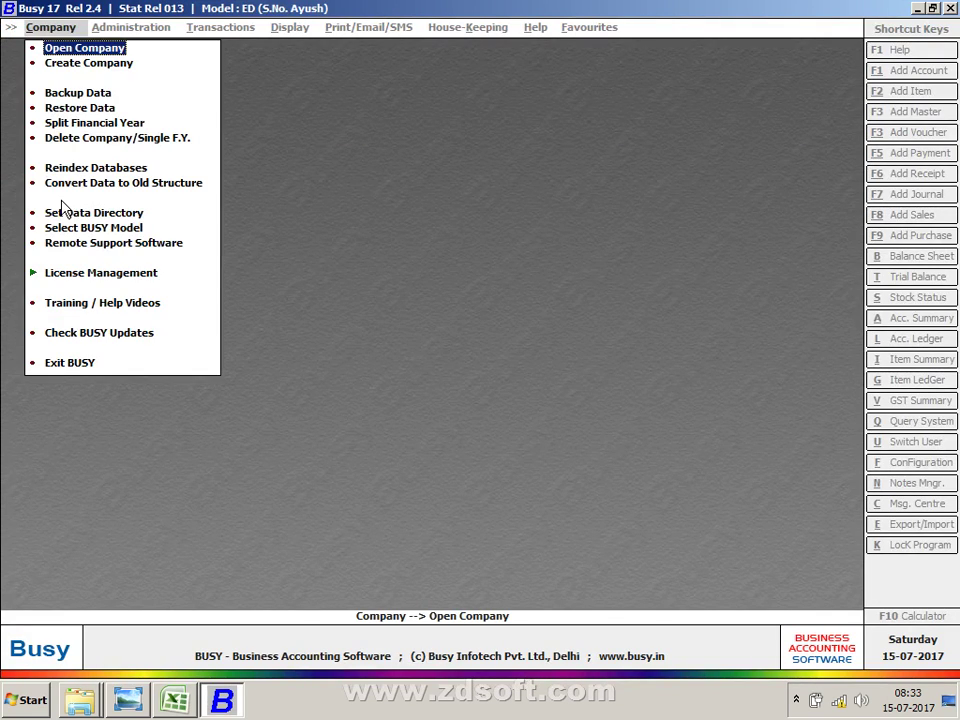
Step: Open company Sabharwal Traders, log in, and expand the Masters section
{"action": "key", "text": "Return"}
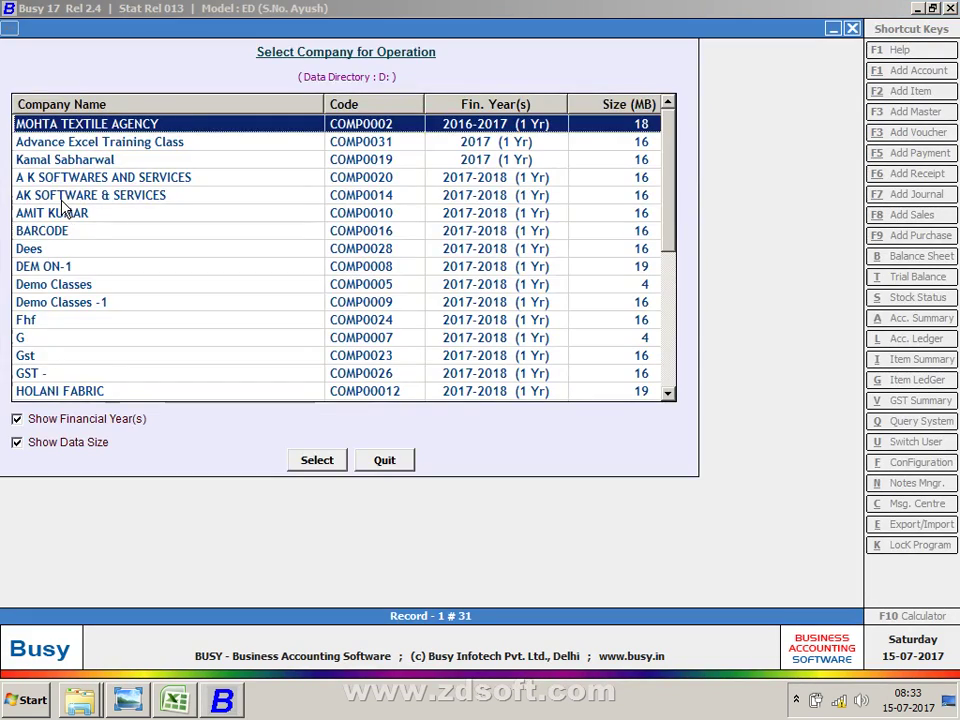
{"action": "key", "text": "s"}
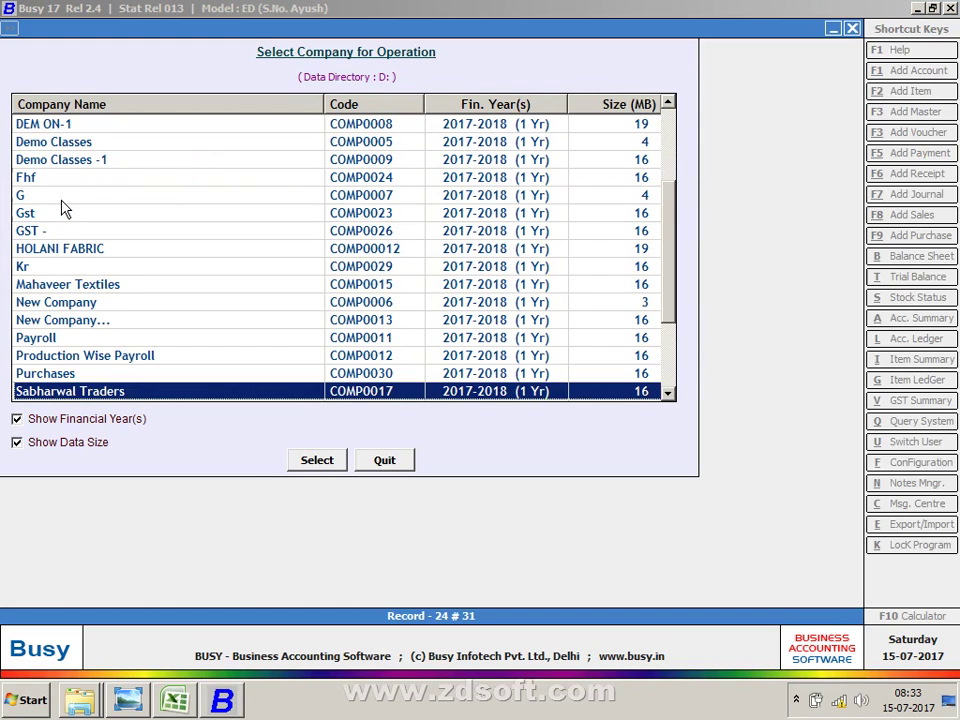
{"action": "key", "text": "Return"}
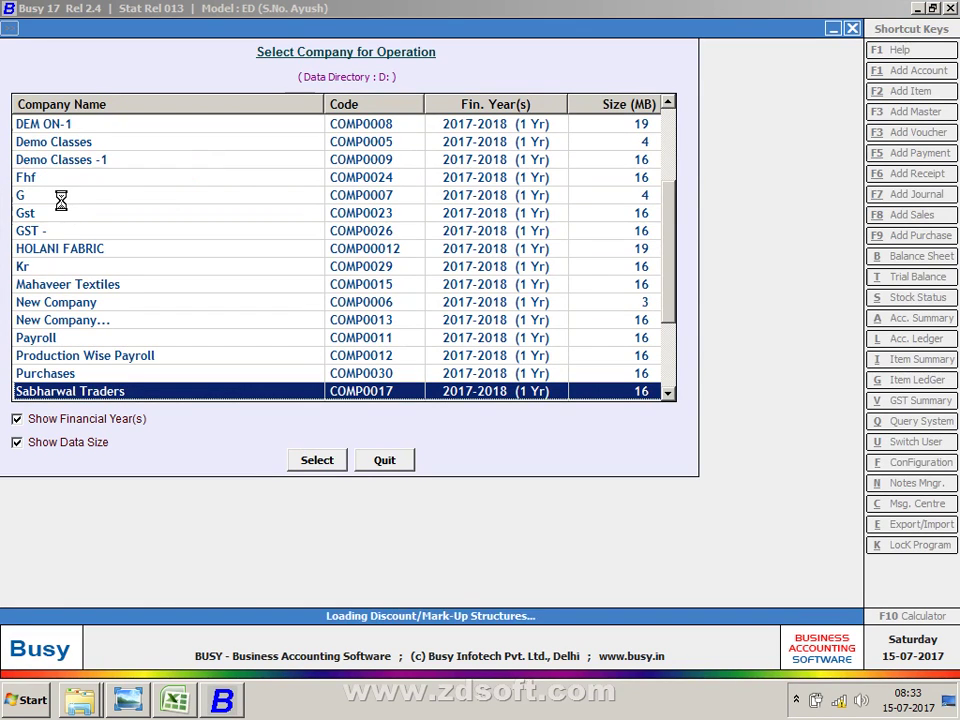
{"action": "key", "text": "Return"}
{"action": "key", "text": "Return"}
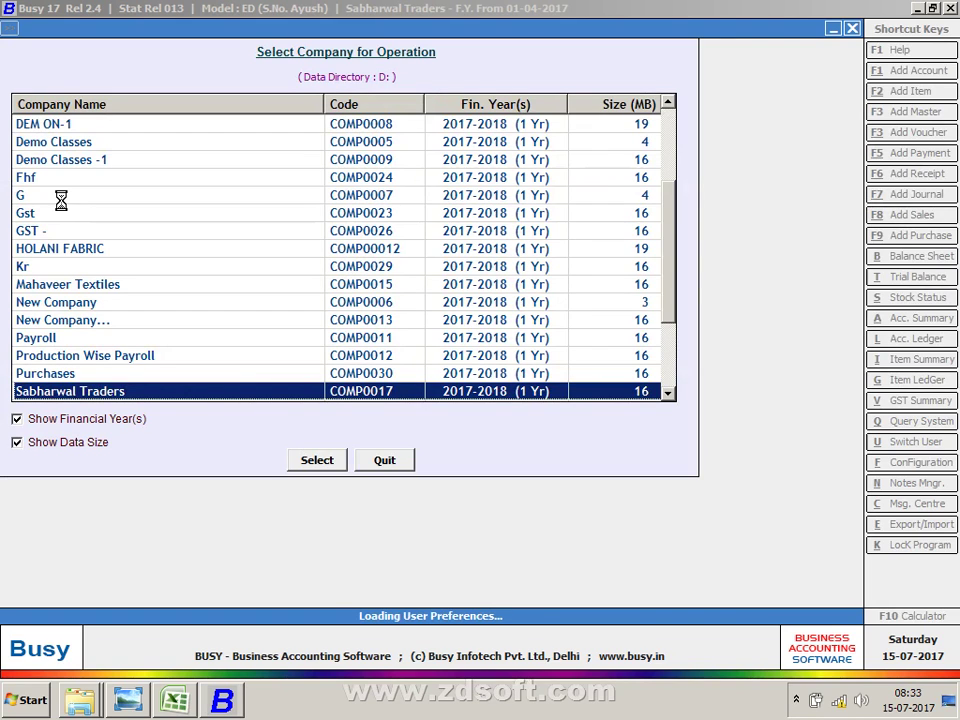
{"action": "key", "text": "Return"}
{"action": "key", "text": "Down"}
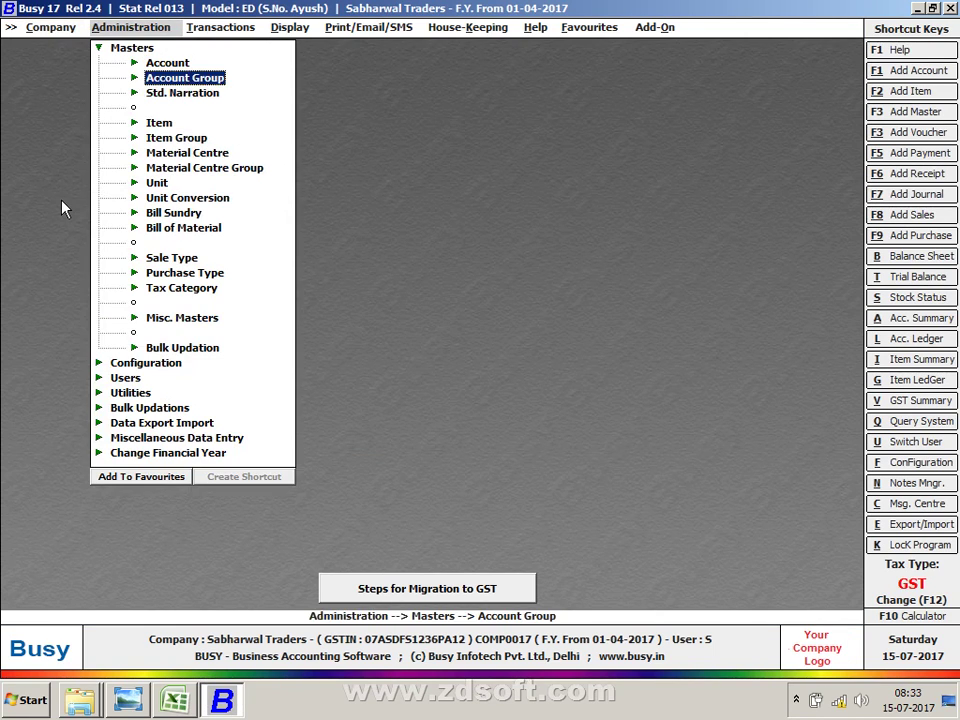
Step: Open the TCS bill sundry through Bill Sundry > Modify to review it
{"action": "key", "text": "Down"}
{"action": "key", "text": "Down"}
{"action": "key", "text": "Down"}
{"action": "key", "text": "Down"}
{"action": "key", "text": "Down"}
{"action": "key", "text": "Down"}
{"action": "key", "text": "Down"}
{"action": "key", "text": "Down"}
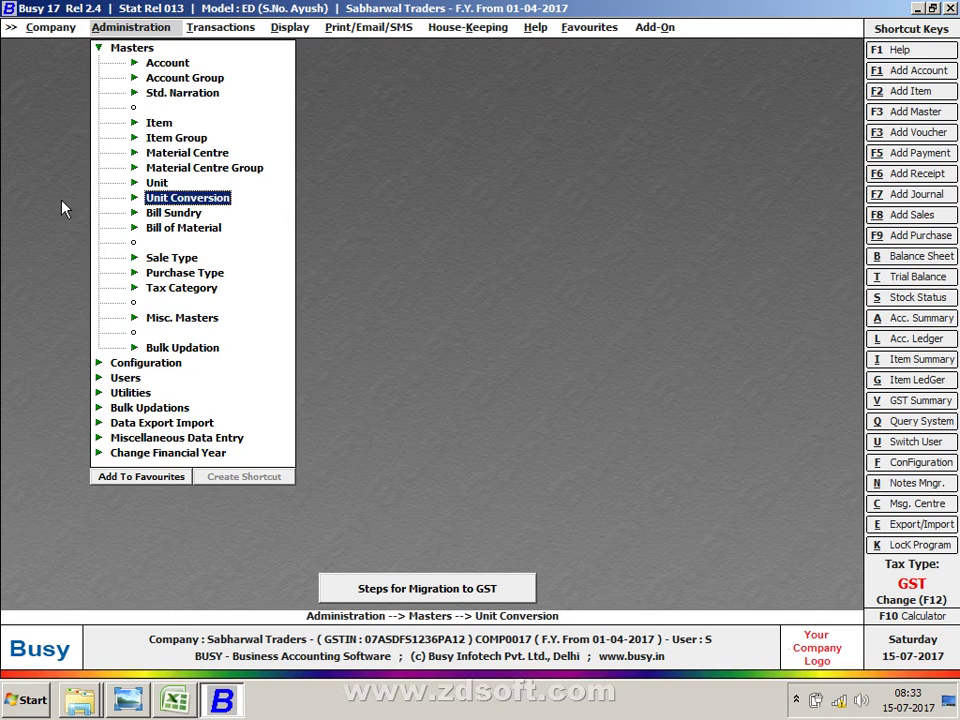
{"action": "key", "text": "Return"}
{"action": "key", "text": "Down"}
{"action": "key", "text": "Return"}
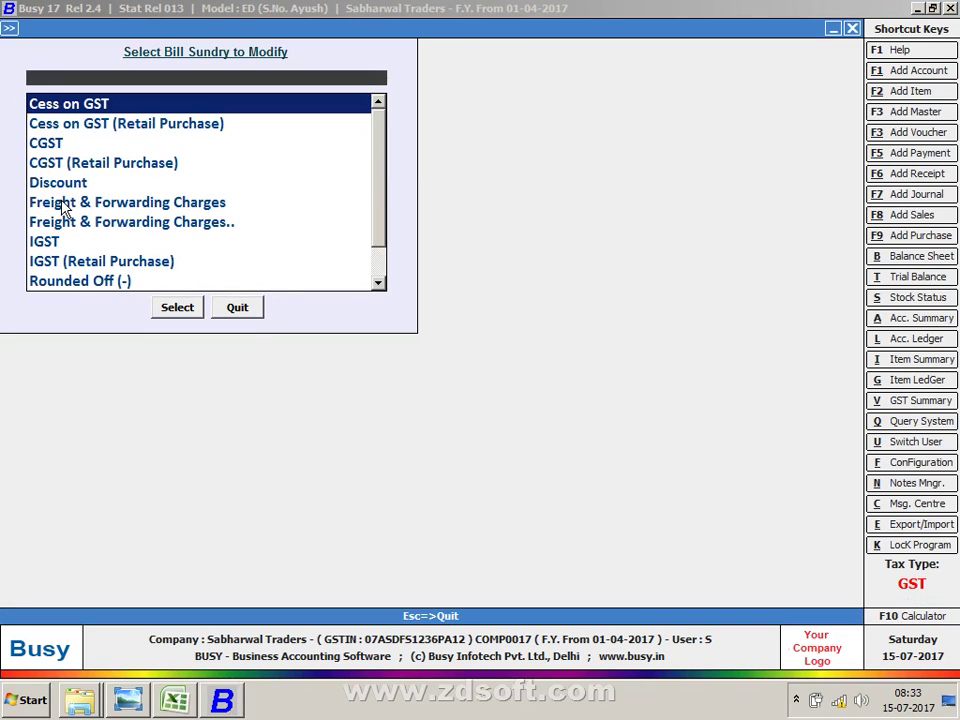
{"action": "key", "text": "Down"}
{"action": "key", "text": "Down"}
{"action": "key", "text": "Down"}
{"action": "type", "text": "R"}
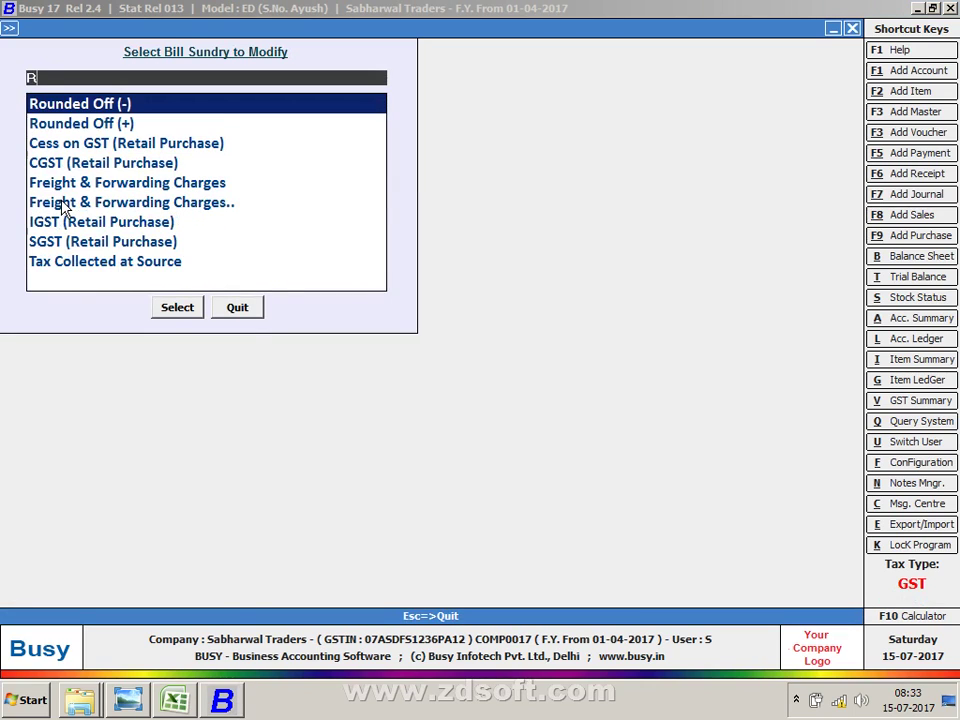
{"action": "key", "text": "BackSpace"}
{"action": "type", "text": "TCS"}
{"action": "key", "text": "Return"}
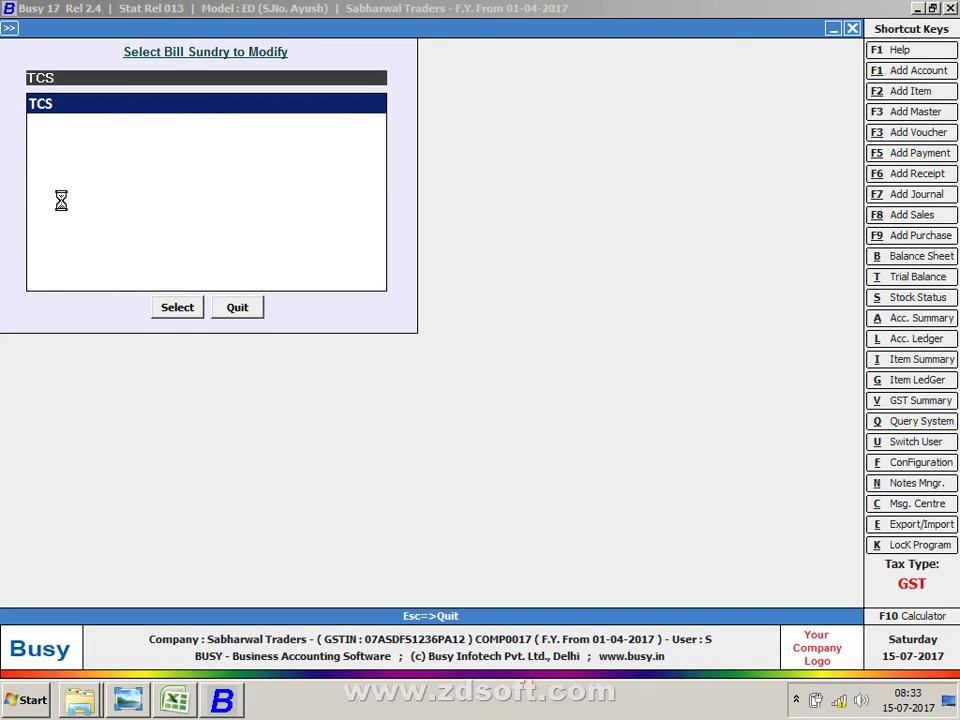
{"action": "key", "text": "Escape"}
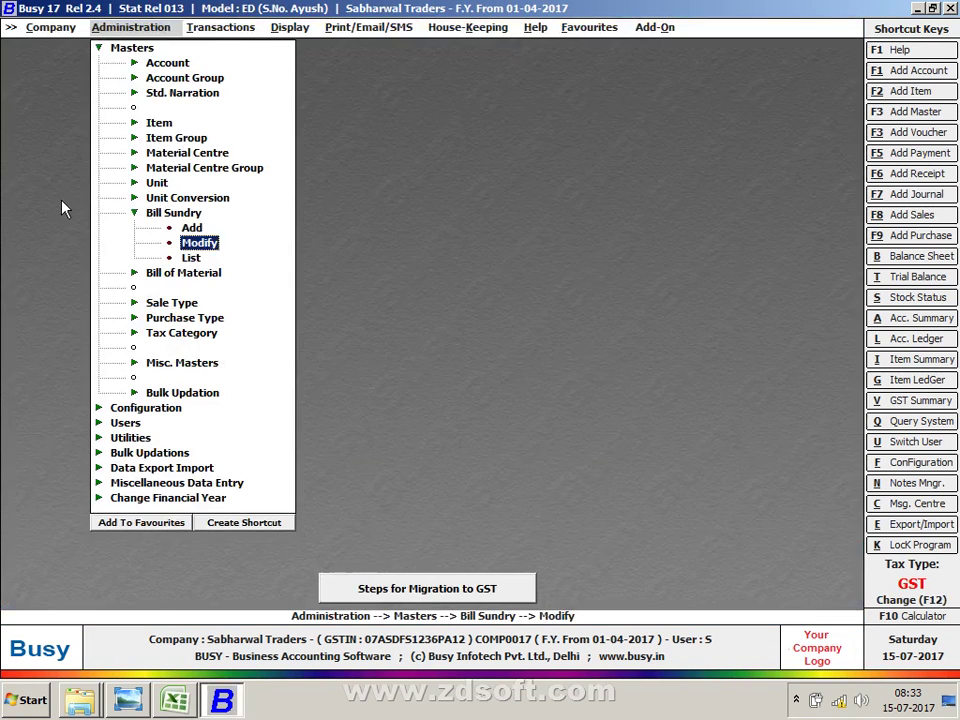
Step: Review the TCS (Tax Collected at Source) account through Account > Modify
{"action": "key", "text": "Left"}
{"action": "key", "text": "Up"}
{"action": "key", "text": "Up"}
{"action": "key", "text": "Up"}
{"action": "key", "text": "Up"}
{"action": "key", "text": "Up"}
{"action": "key", "text": "Up"}
{"action": "key", "text": "Up"}
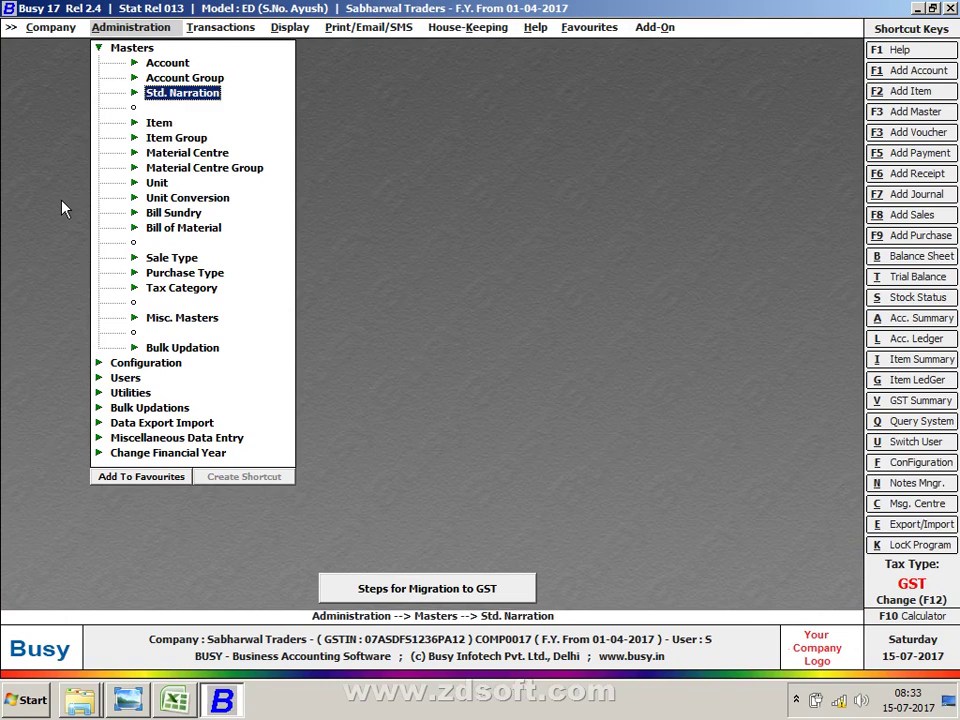
{"action": "key", "text": "Up"}
{"action": "key", "text": "Right"}
{"action": "key", "text": "Left"}
{"action": "key", "text": "Up"}
{"action": "key", "text": "Right"}
{"action": "key", "text": "Down"}
{"action": "key", "text": "Return"}
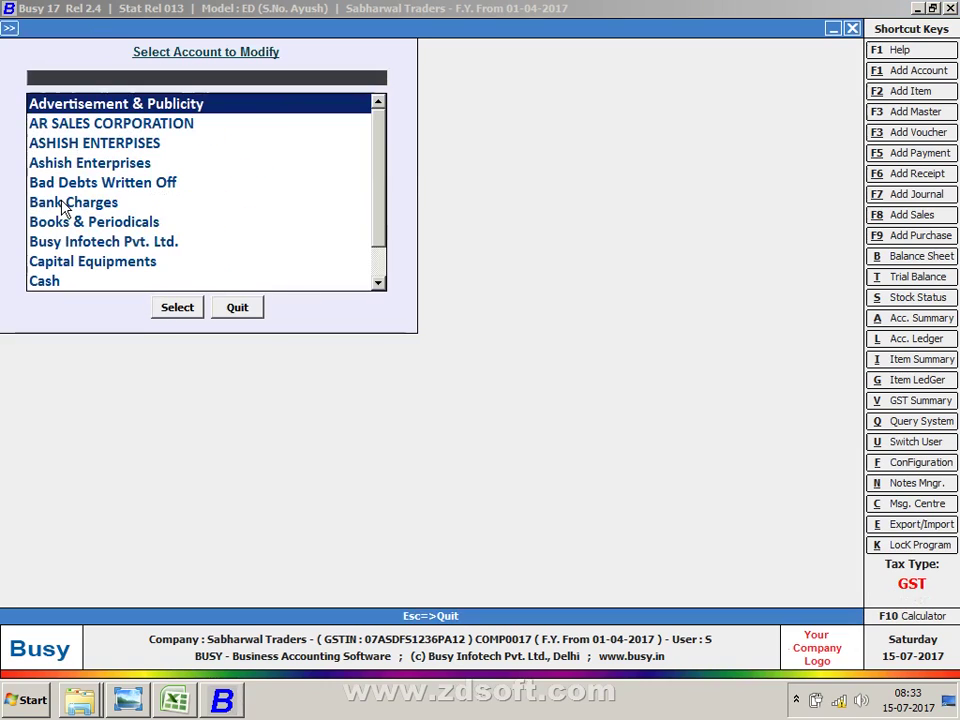
{"action": "type", "text": "TC"}
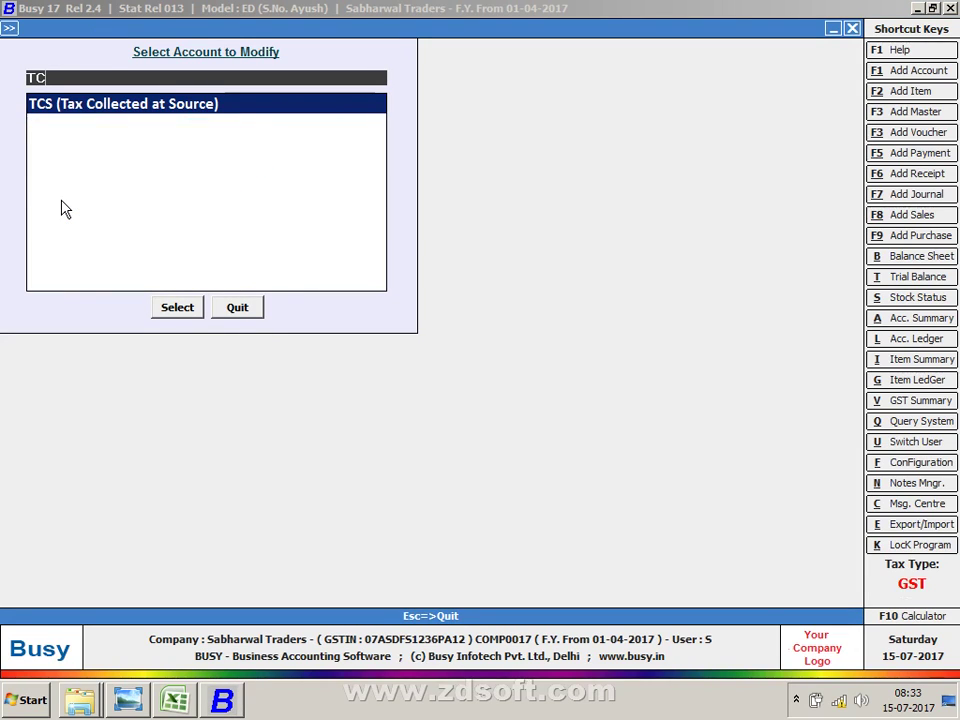
{"action": "key", "text": "Return"}
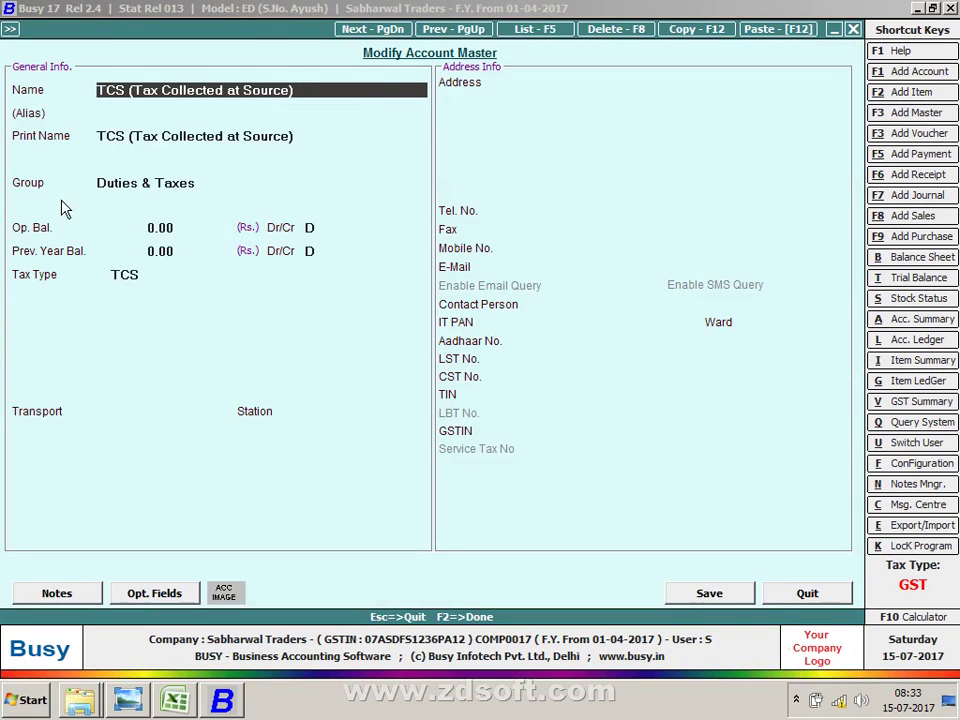
{"action": "key", "text": "Escape"}
{"action": "key", "text": "Escape"}
Step: Expand and collapse the GST Reports (Beta) section under Display
{"action": "key", "text": "Right"}
{"action": "key", "text": "Right"}
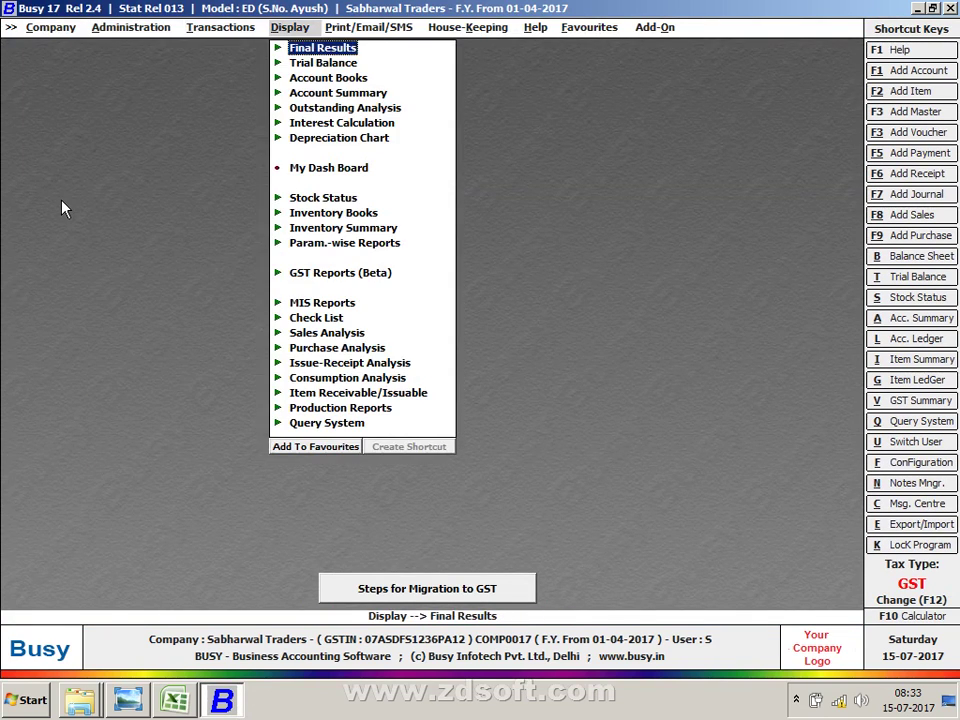
{"action": "key", "text": "Down"}
{"action": "key", "text": "Down"}
{"action": "key", "text": "Down"}
{"action": "key", "text": "Down"}
{"action": "key", "text": "Down"}
{"action": "key", "text": "Down"}
{"action": "key", "text": "Down"}
{"action": "key", "text": "Down"}
{"action": "key", "text": "Down"}
{"action": "key", "text": "Down"}
{"action": "key", "text": "Down"}
{"action": "key", "text": "Down"}
{"action": "key", "text": "Return"}
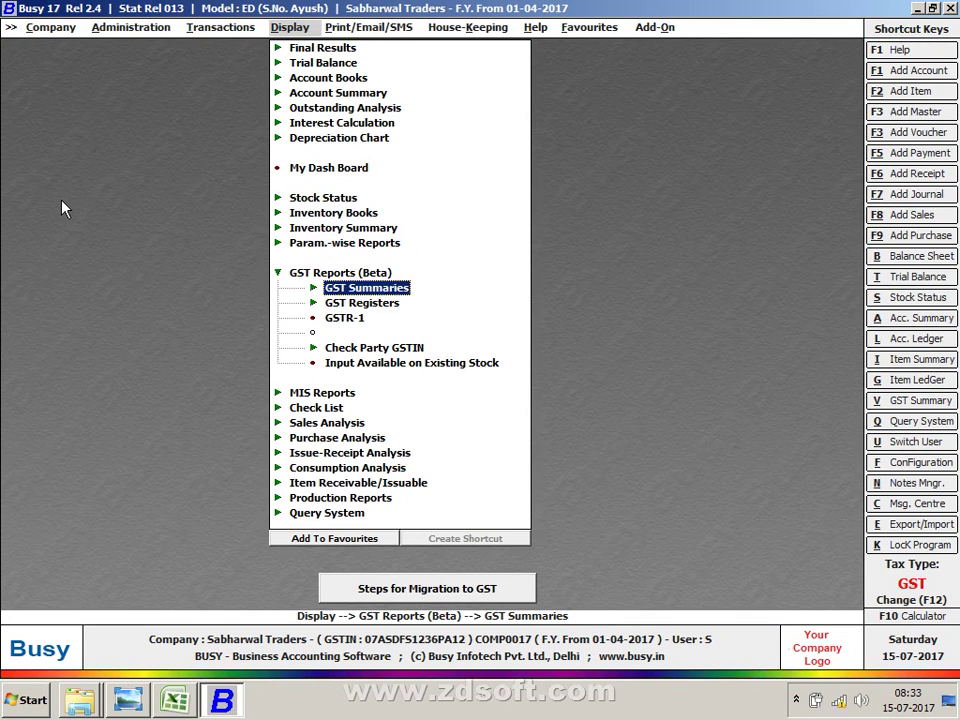
{"action": "key", "text": "Escape"}
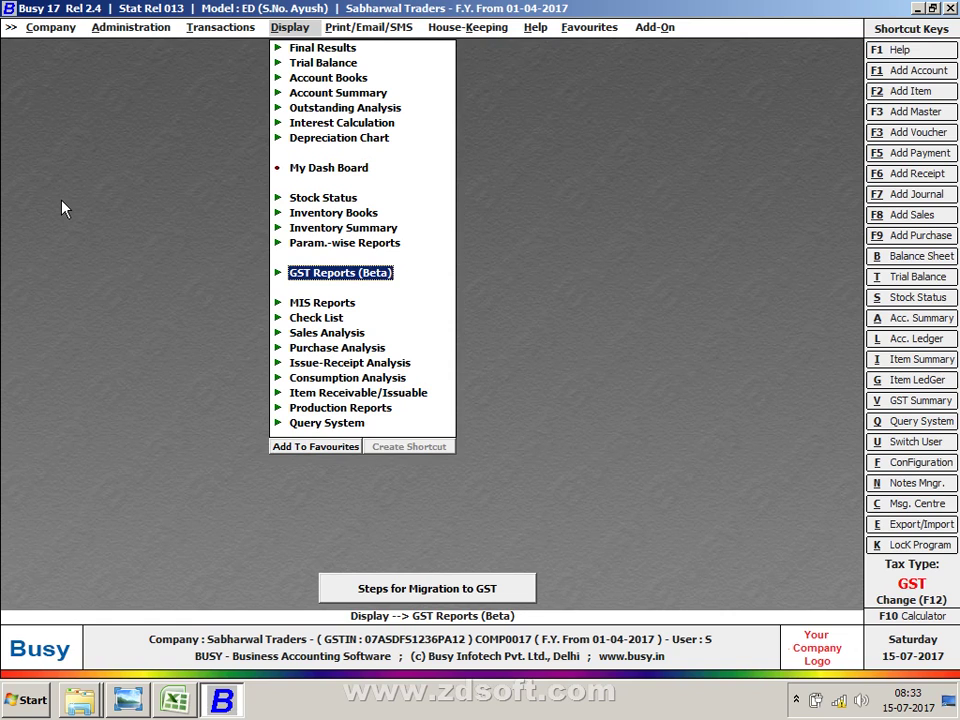
Step: Check Enable TCS Reporting in Features/Options > TDS/TCS, exit, and dismiss run-time error 91
{"action": "key", "text": "Left"}
{"action": "key", "text": "Left"}
{"action": "key", "text": "Down"}
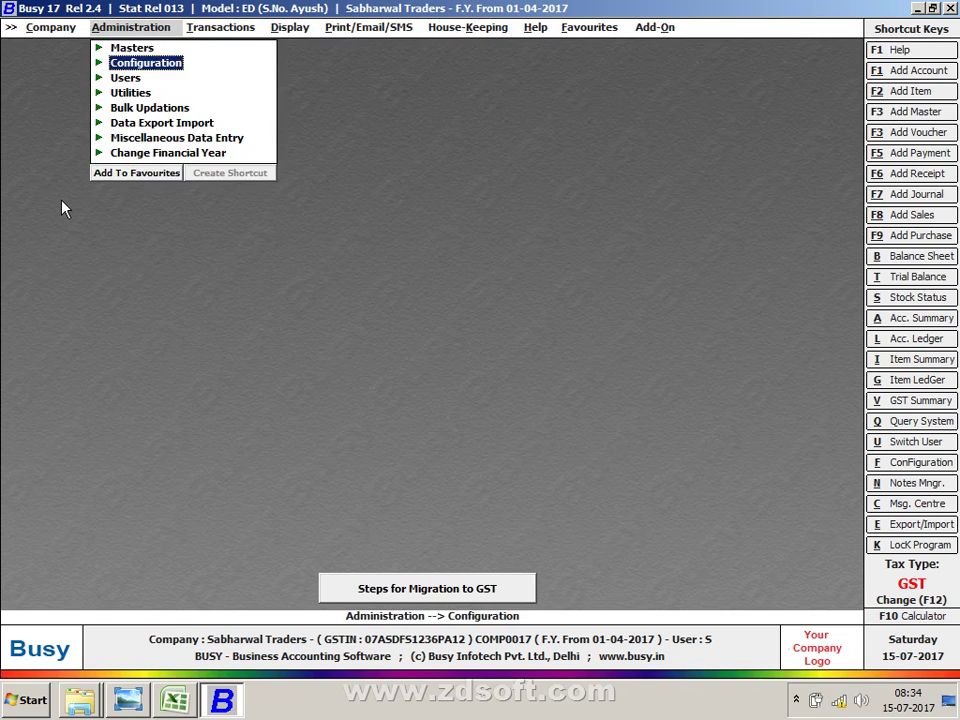
{"action": "key", "text": "Return"}
{"action": "key", "text": "Down"}
{"action": "key", "text": "Down"}
{"action": "key", "text": "Up"}
{"action": "key", "text": "Up"}
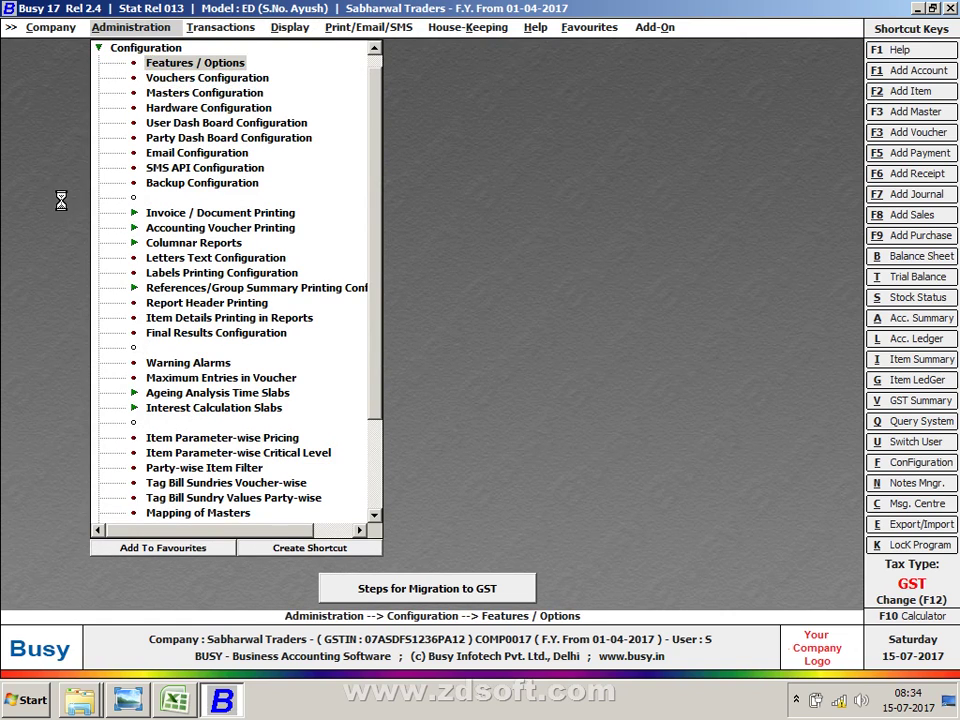
{"action": "key", "text": "Return"}
{"action": "key", "text": "Down"}
{"action": "key", "text": "Down"}
{"action": "key", "text": "Down"}
{"action": "key", "text": "Down"}
{"action": "key", "text": "Down"}
{"action": "key", "text": "Down"}
{"action": "key", "text": "Down"}
{"action": "key", "text": "Down"}
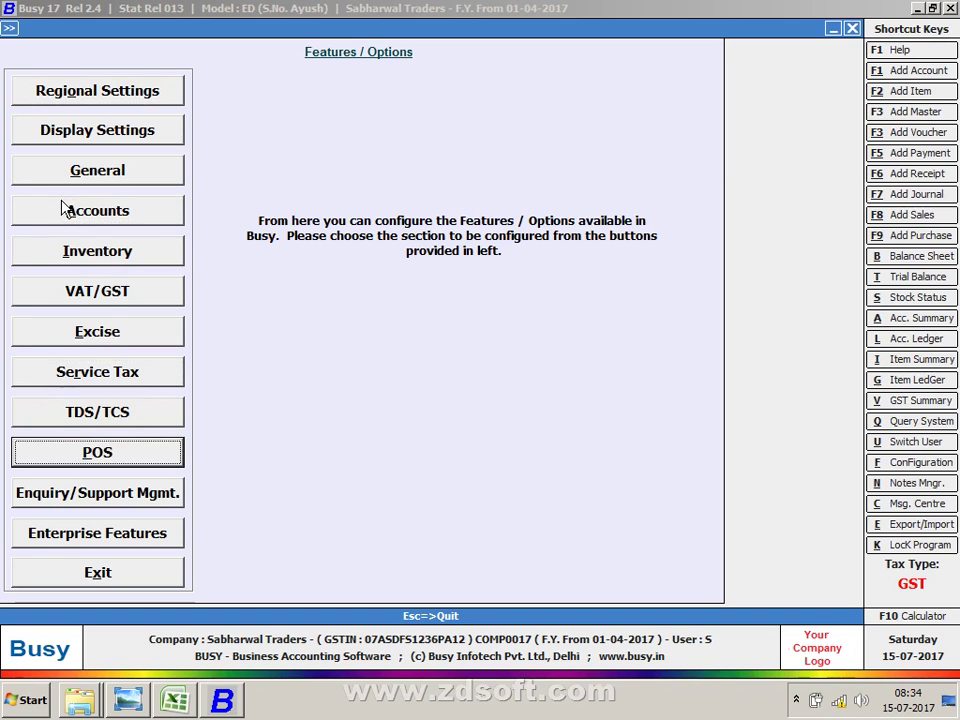
{"action": "key", "text": "Up"}
{"action": "key", "text": "Return"}
{"action": "key", "text": "Down"}
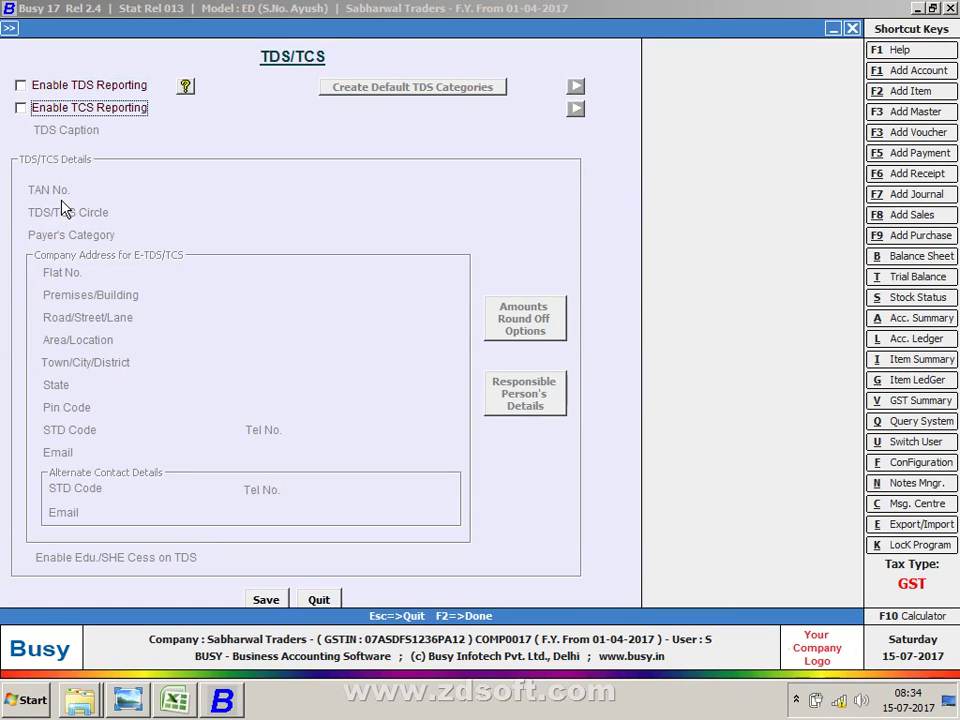
{"action": "key", "text": "Escape"}
{"action": "key", "text": "Return"}
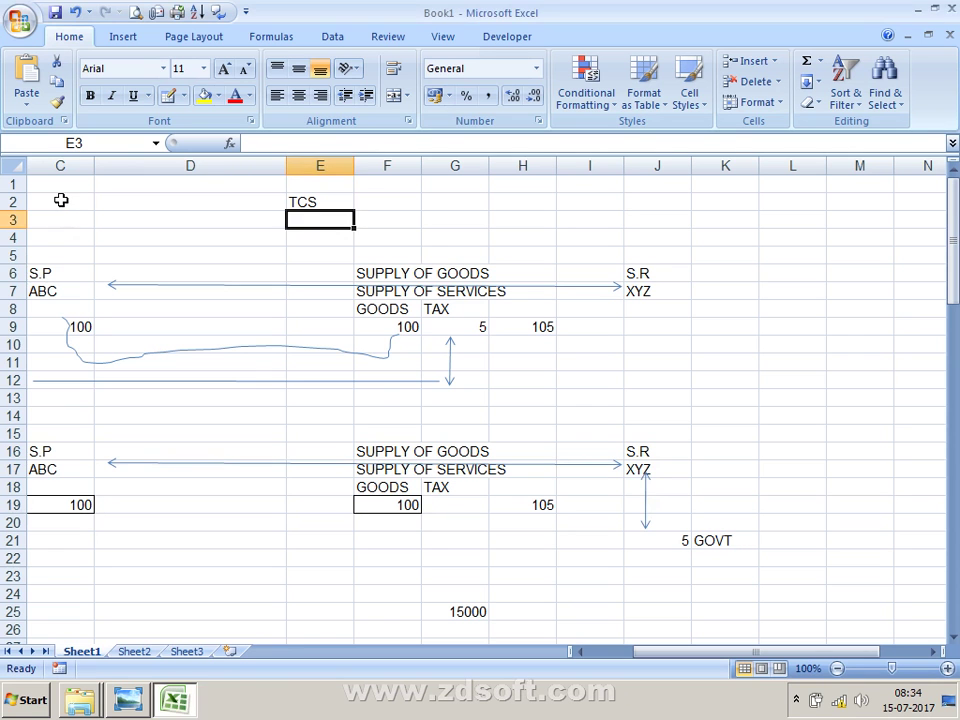
Step: Relaunch Busy 17 from the Windows start search using 'BU'
{"action": "key", "text": "super"}
{"action": "type", "text": "BU"}
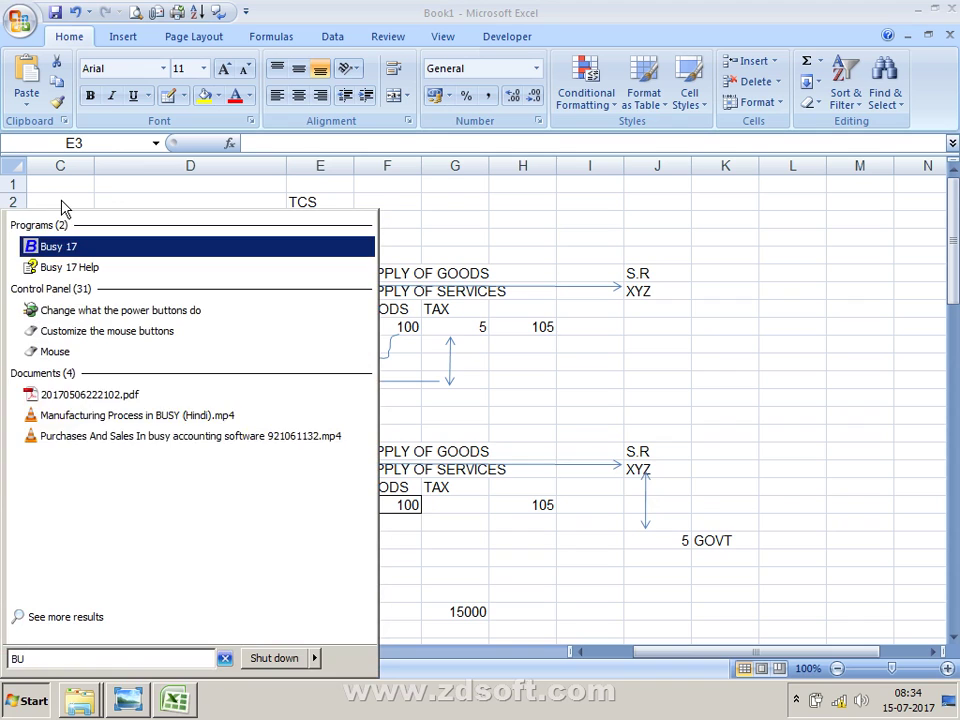
{"action": "key", "text": "Return"}
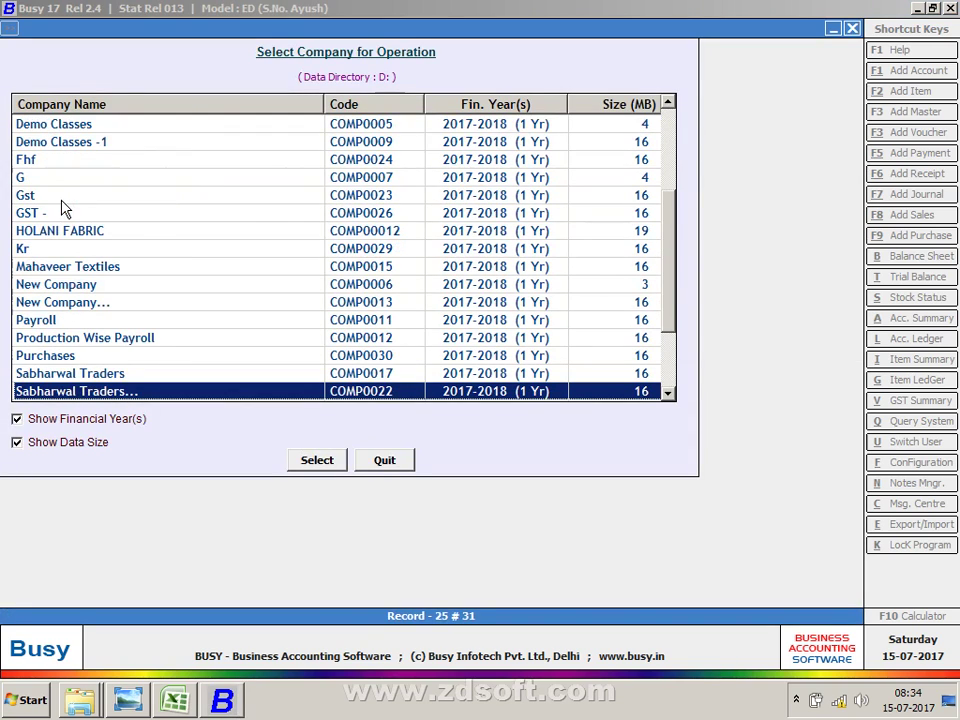
Step: Open the Sabharwal Traders company, logging in with the user name and password
{"action": "key", "text": "Return"}
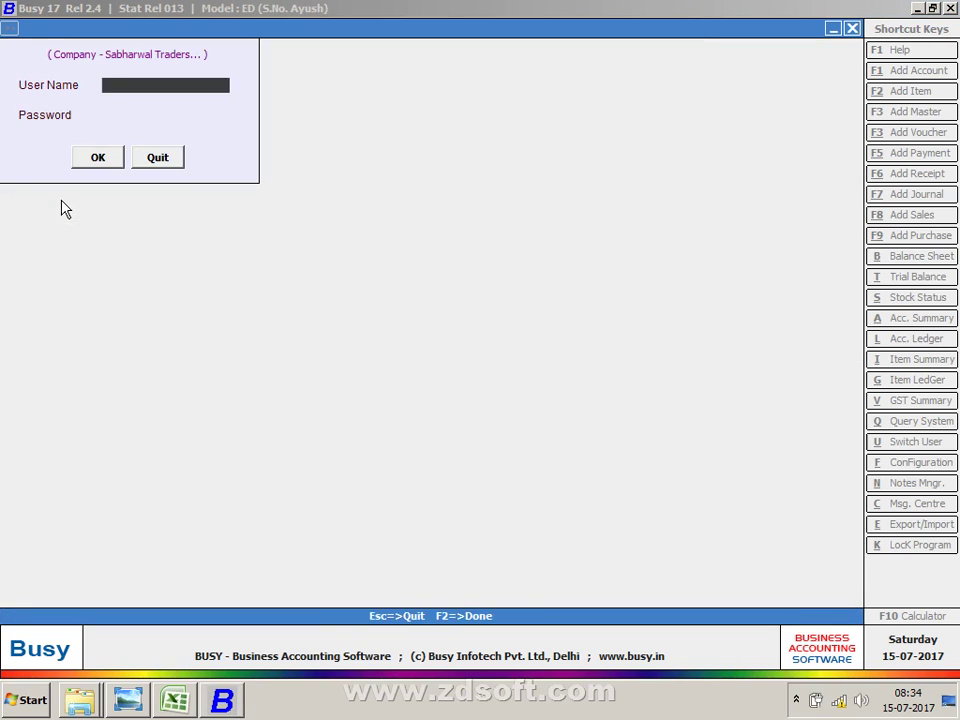
{"action": "type", "text": "S"}
{"action": "key", "text": "Return"}
{"action": "type", "text": "s"}
{"action": "key", "text": "Return"}
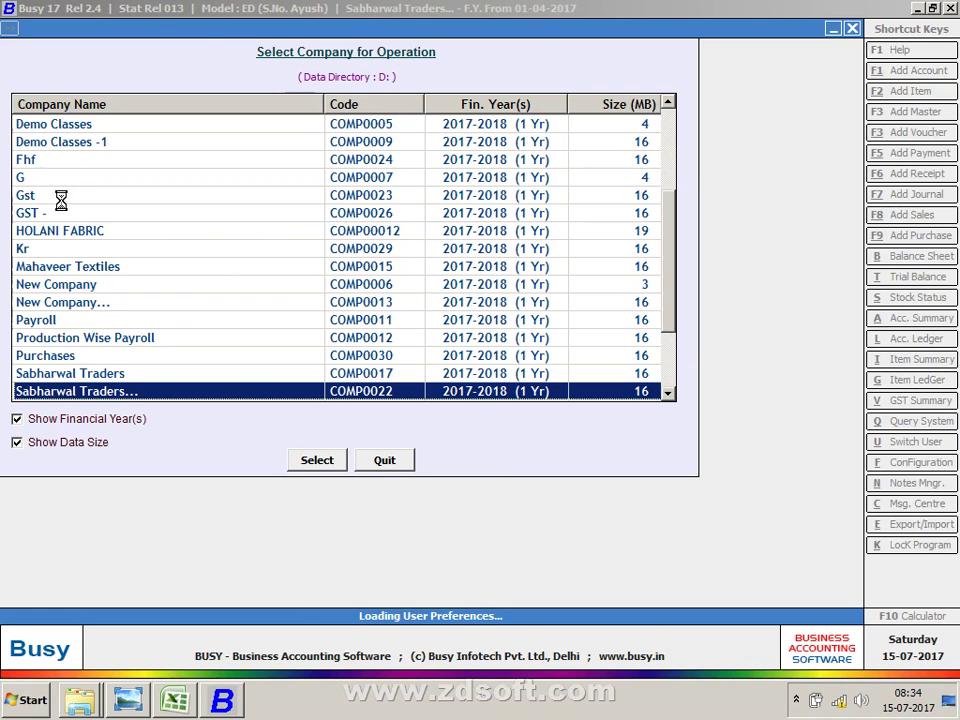
Step: Show the Form 27EQ TCS report for the first quarter, ending June 2017
{"action": "key", "text": "Right"}
{"action": "key", "text": "Right"}
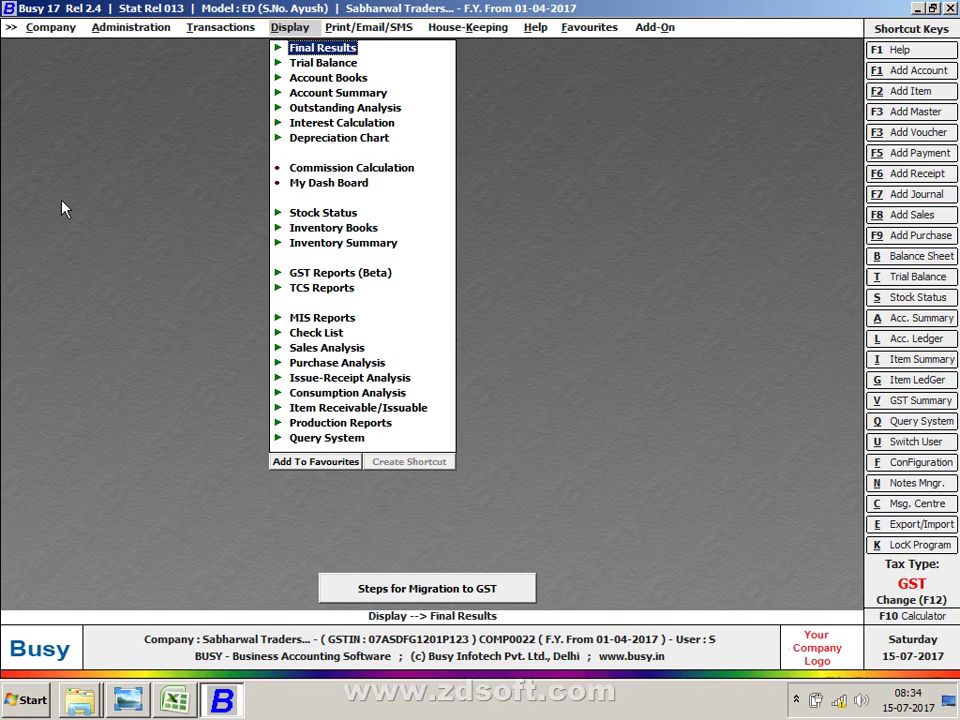
{"action": "key", "text": "Down"}
{"action": "key", "text": "Down"}
{"action": "key", "text": "Down"}
{"action": "key", "text": "Down"}
{"action": "key", "text": "Down"}
{"action": "key", "text": "Down"}
{"action": "key", "text": "Down"}
{"action": "key", "text": "Down"}
{"action": "key", "text": "Down"}
{"action": "key", "text": "Down"}
{"action": "key", "text": "Down"}
{"action": "key", "text": "Down"}
{"action": "key", "text": "Down"}
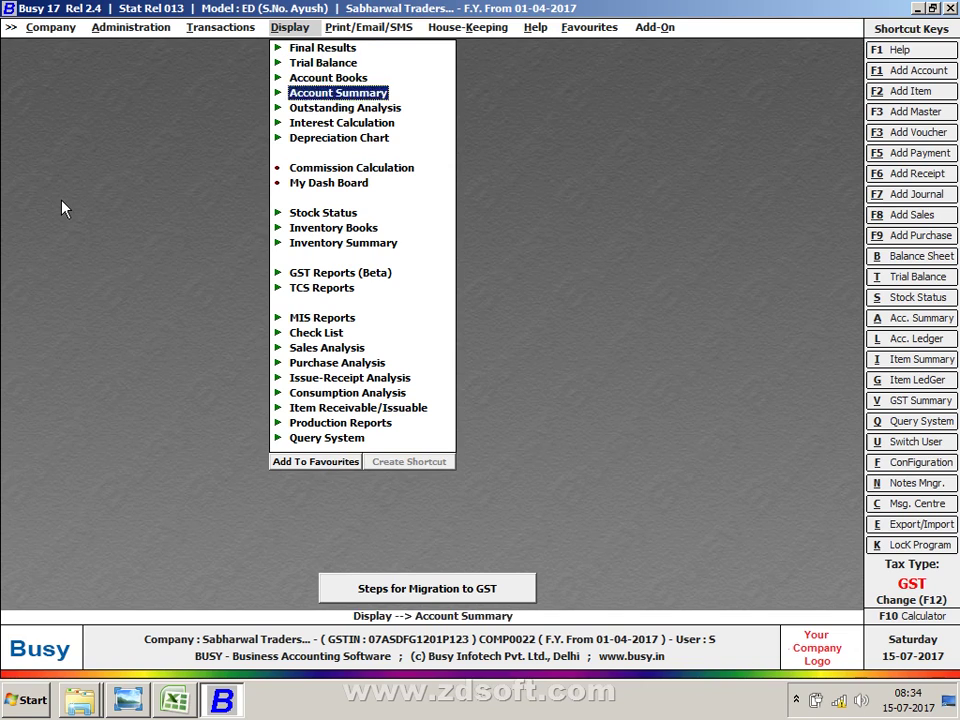
{"action": "key", "text": "Return"}
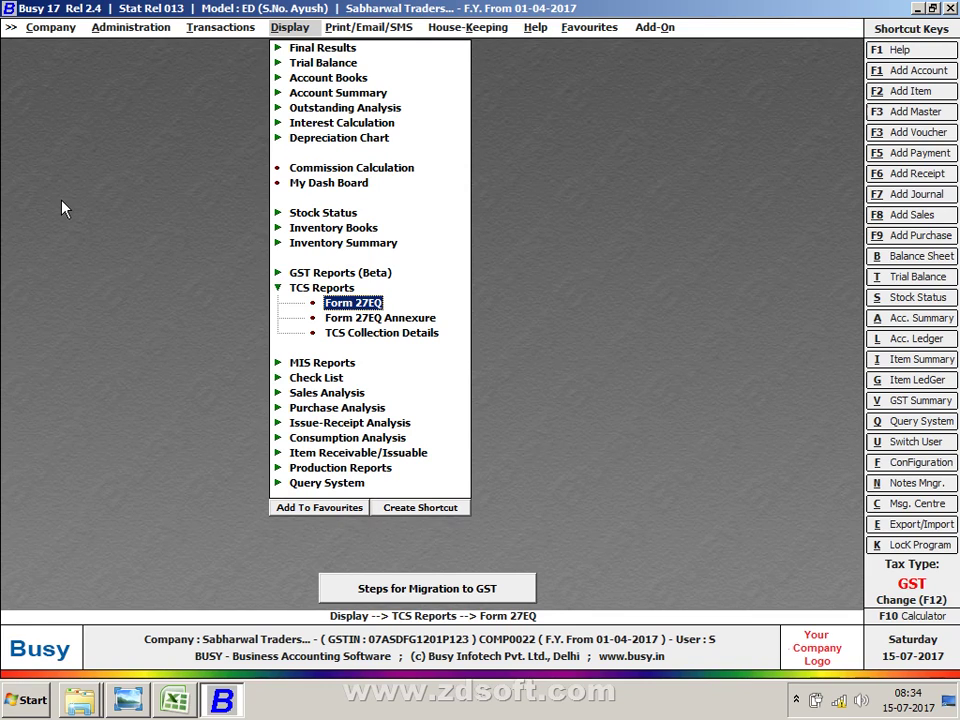
{"action": "key", "text": "Down"}
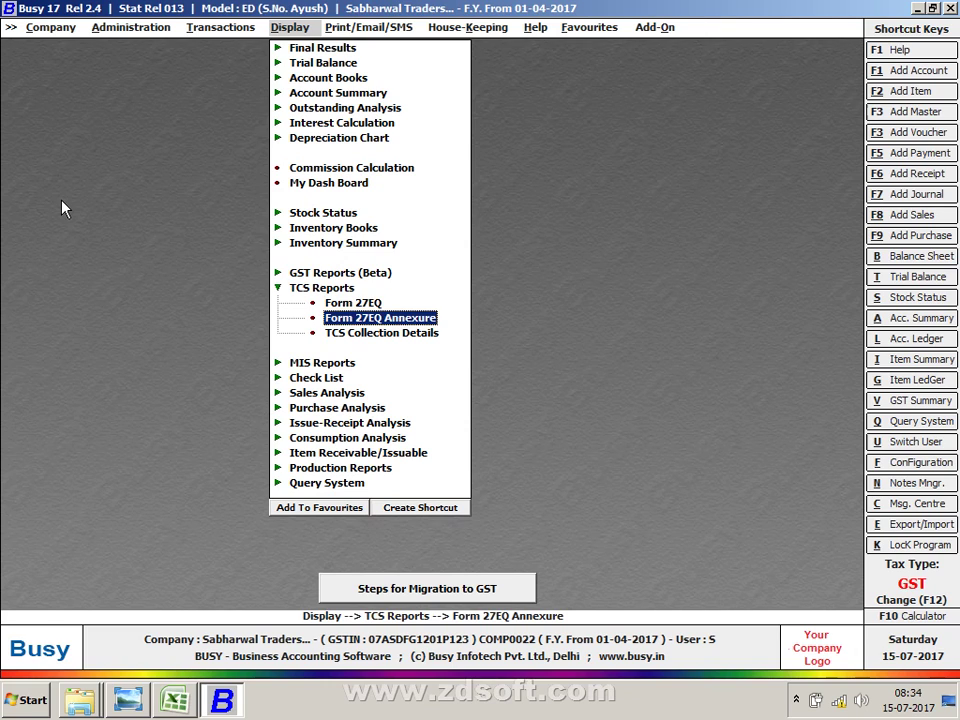
{"action": "key", "text": "Up"}
{"action": "key", "text": "Return"}
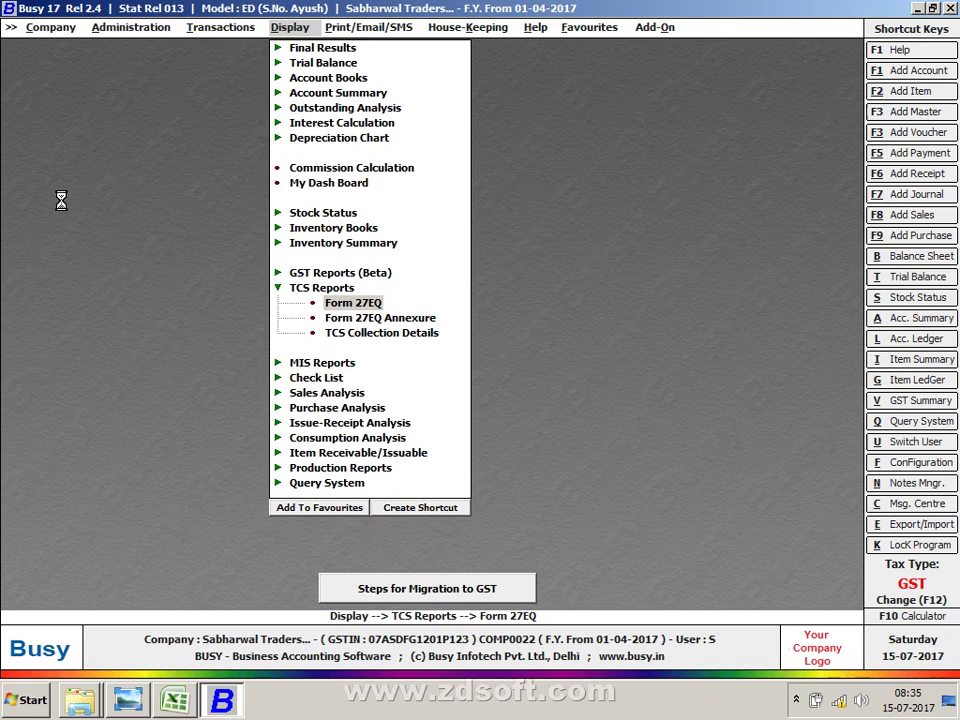
{"action": "key", "text": "Return"}
{"action": "key", "text": "Return"}
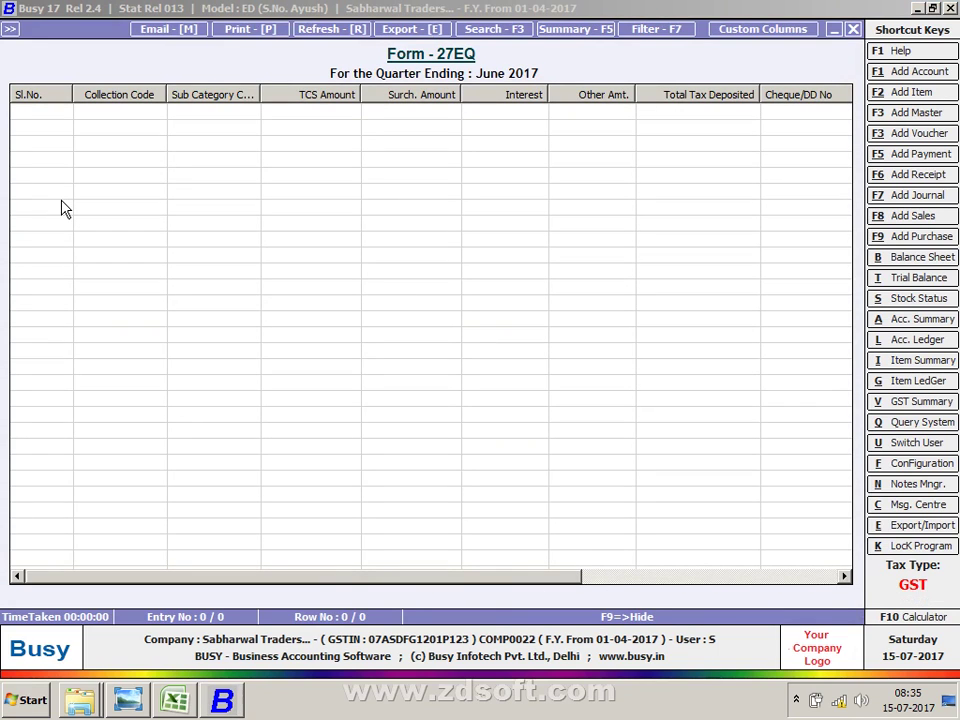
Step: Close Form 27EQ and open TCS Collection Details for All Category and All References
{"action": "key", "text": "Escape"}
{"action": "key", "text": "Escape"}
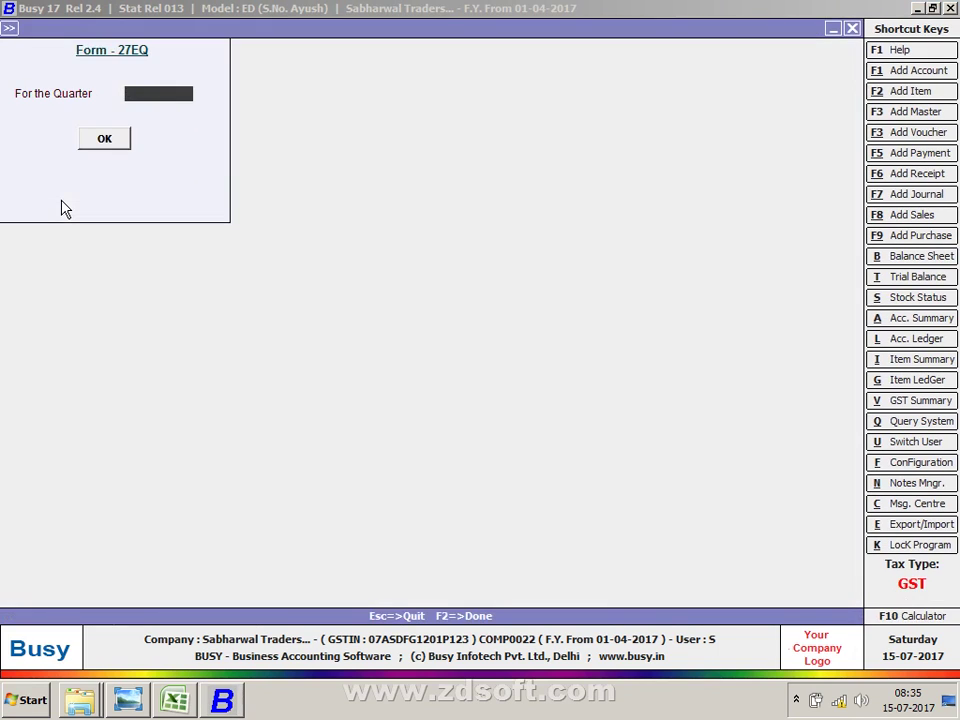
{"action": "key", "text": "Escape"}
{"action": "key", "text": "Down"}
{"action": "key", "text": "Down"}
{"action": "key", "text": "Return"}
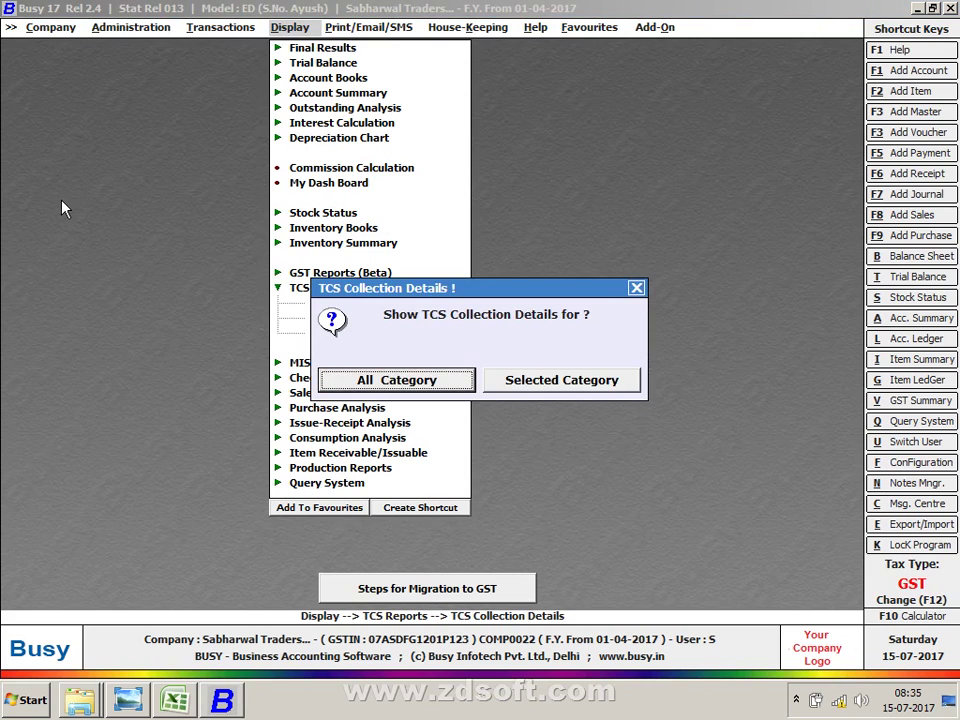
{"action": "key", "text": "Return"}
{"action": "key", "text": "Return"}
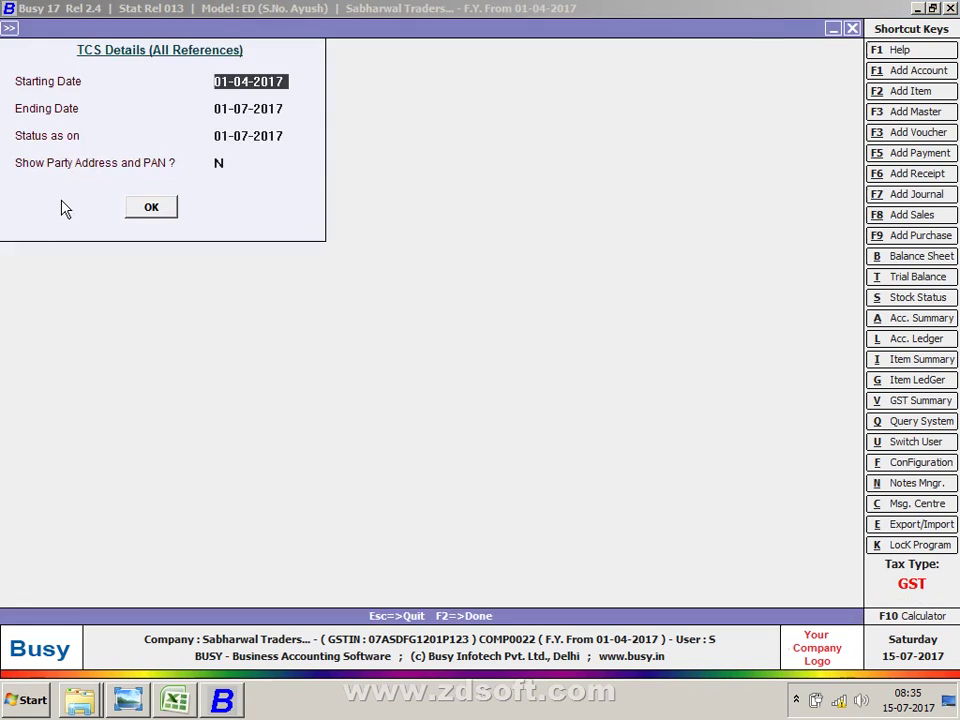
{"action": "key", "text": "Return"}
{"action": "key", "text": "Return"}
{"action": "key", "text": "Return"}
{"action": "key", "text": "Return"}
{"action": "key", "text": "Return"}
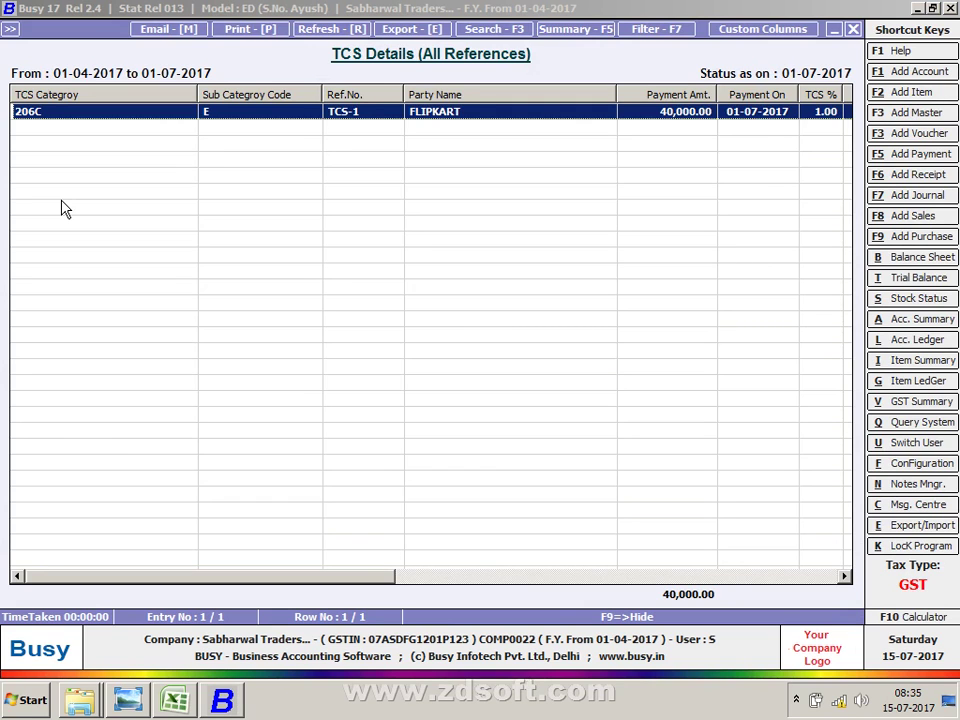
Step: Scroll through TCS Amount, Total Collected, Tax Deposited, Challan and Bank columns, then go to Excel
{"action": "key", "text": "Right"}
{"action": "key", "text": "Right"}
{"action": "key", "text": "Right"}
{"action": "key", "text": "Right"}
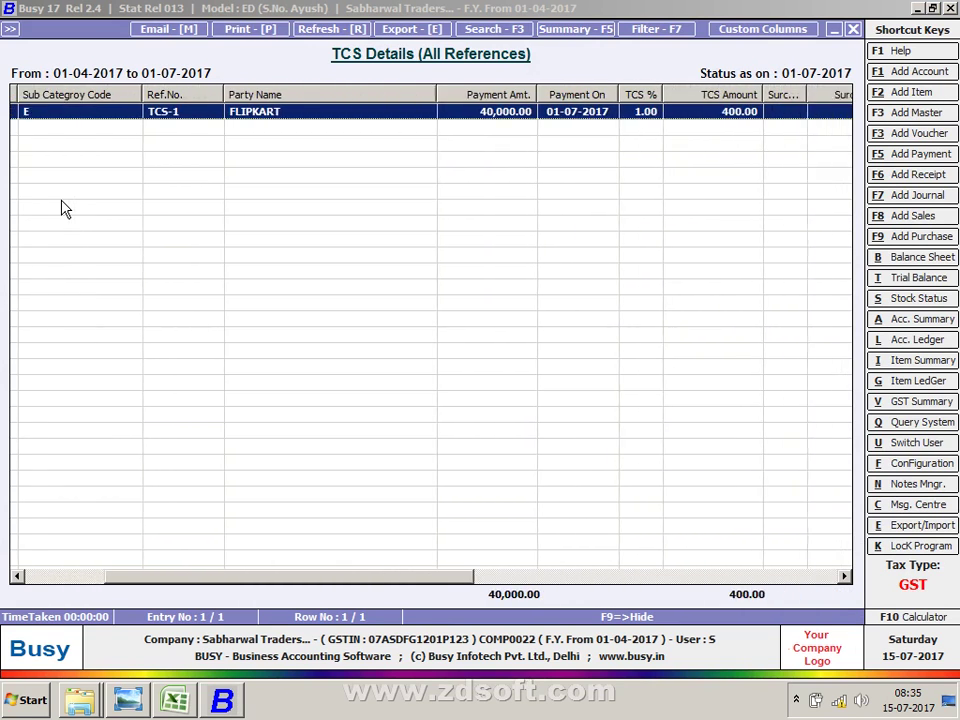
{"action": "key", "text": "Right"}
{"action": "key", "text": "Right"}
{"action": "key", "text": "Right"}
{"action": "key", "text": "Right"}
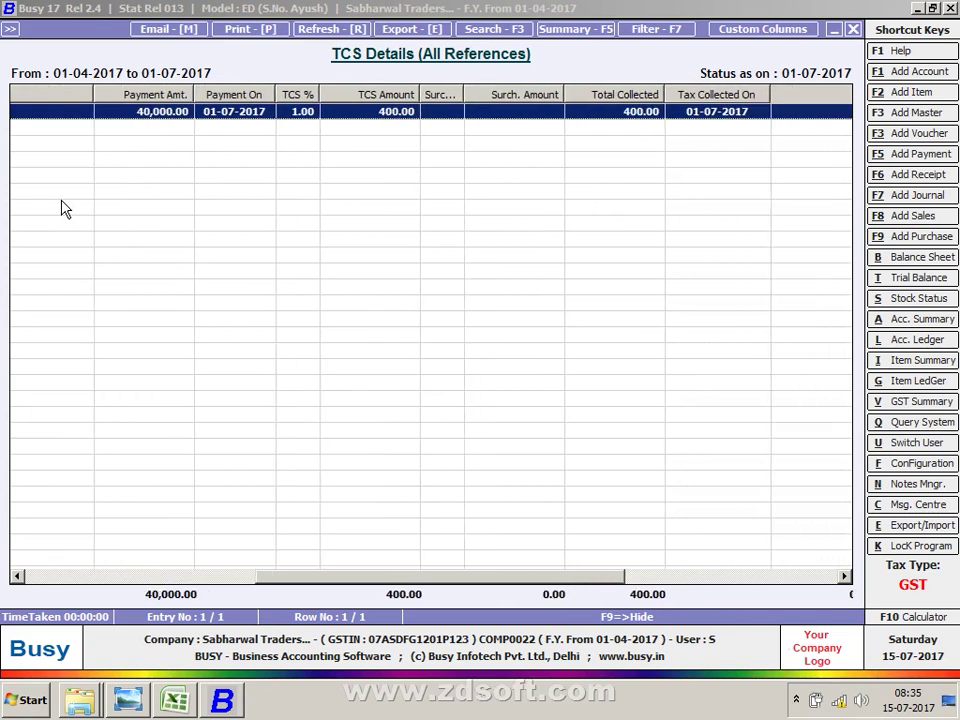
{"action": "key", "text": "Right"}
{"action": "key", "text": "Right"}
{"action": "key", "text": "Right"}
{"action": "key", "text": "Right"}
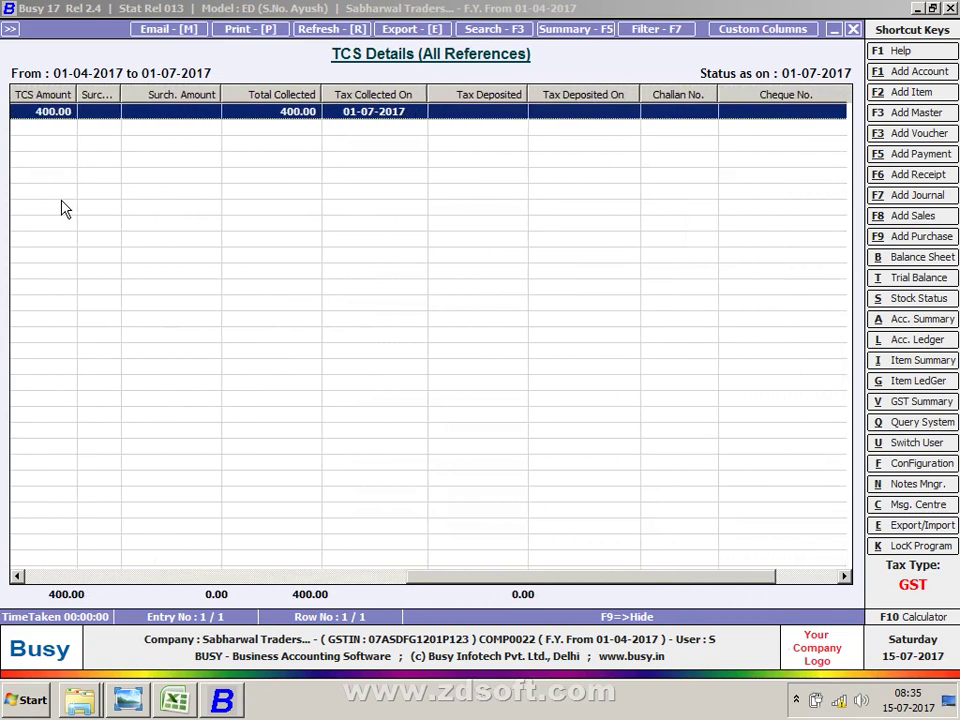
{"action": "key", "text": "Right"}
{"action": "key", "text": "Right"}
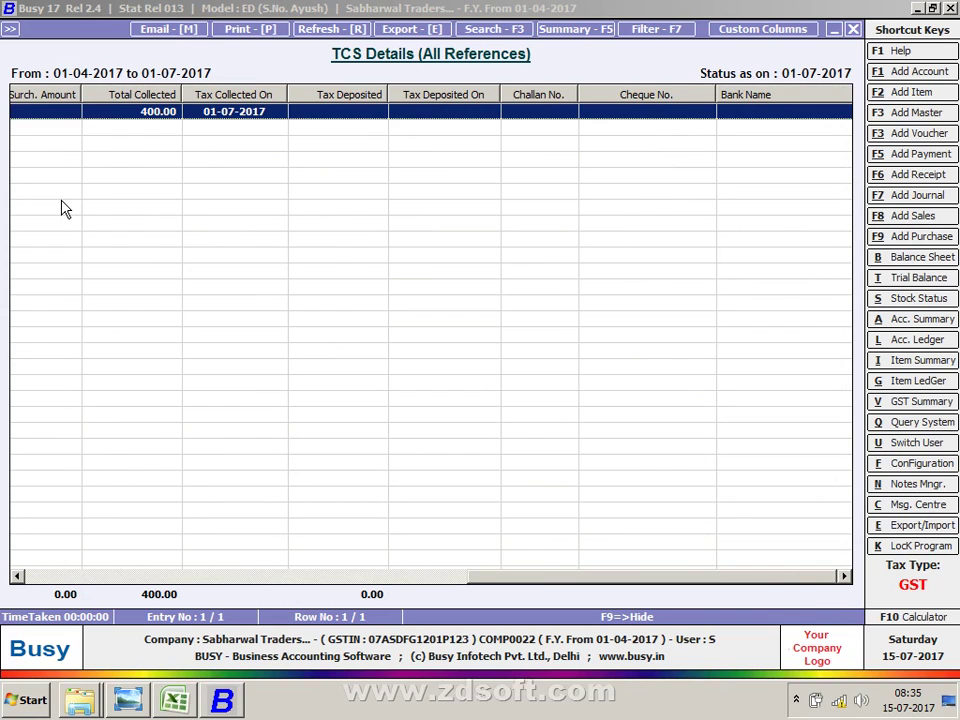
{"action": "key", "text": "Escape"}
{"action": "key", "text": "Escape"}
{"action": "key", "text": "Escape"}
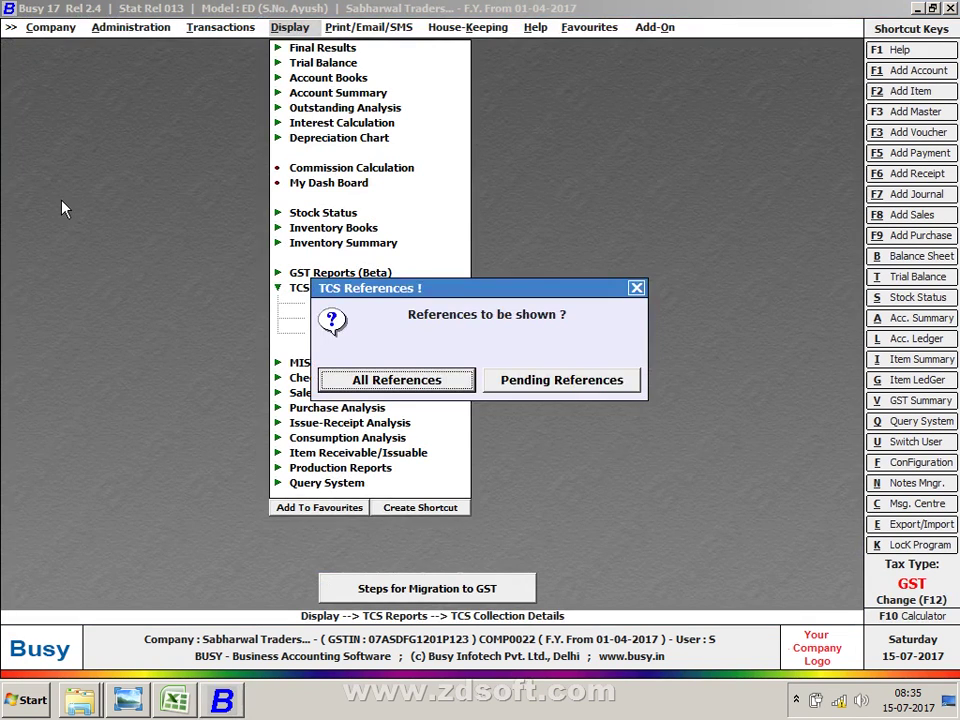
{"action": "key", "text": "Left"}
{"action": "key", "text": "Left"}
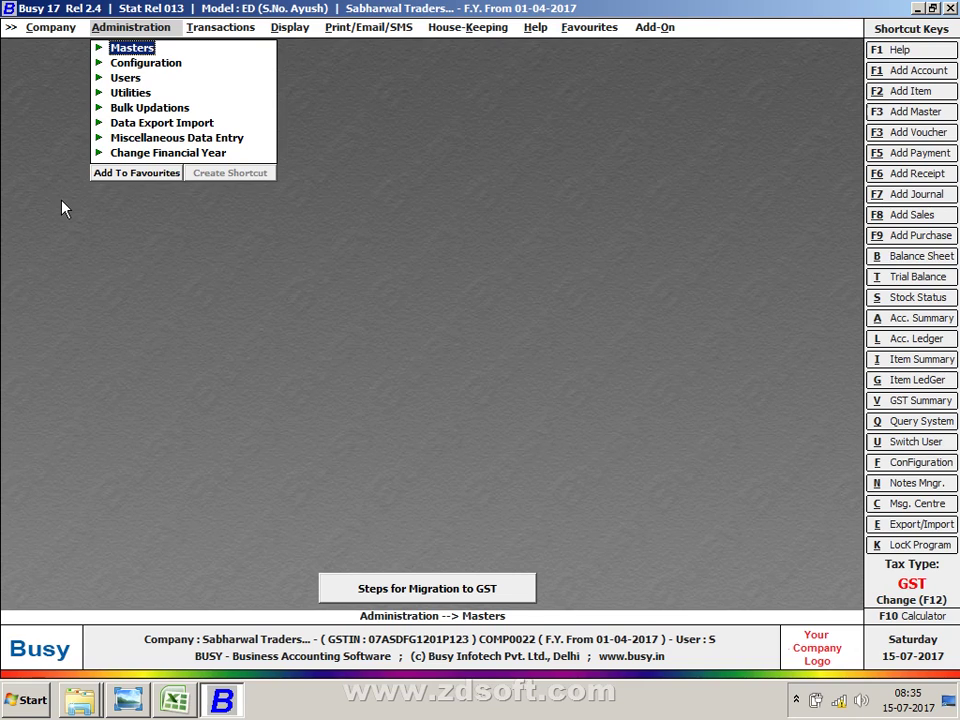
{"action": "key", "text": "alt+Tab"}
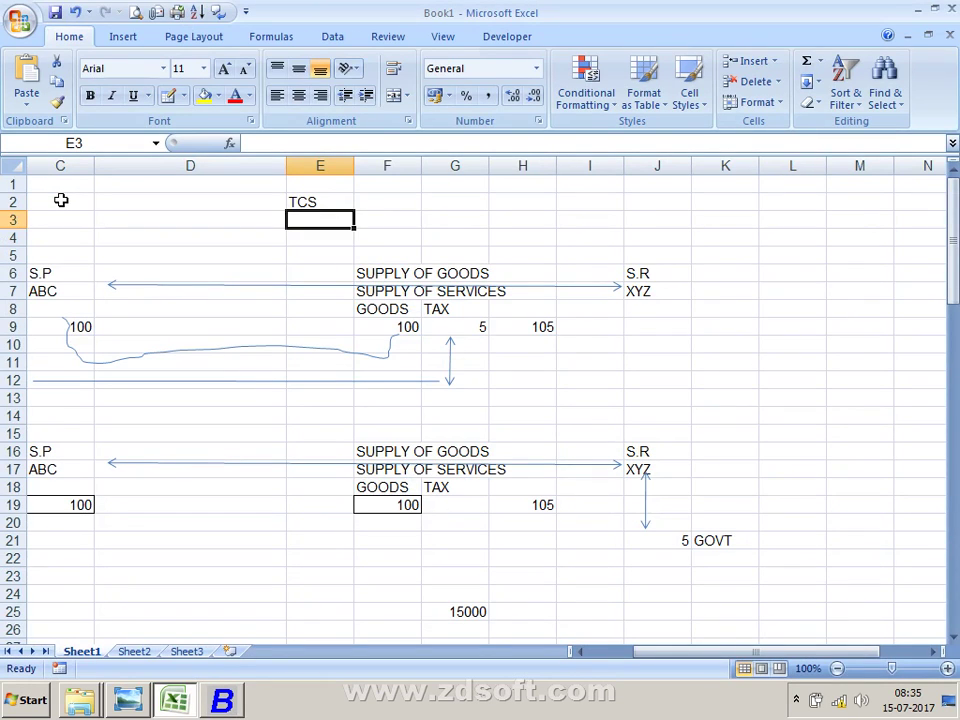
Step: Apply All Borders to the GSTR-1 to GSTR-3 due-day cells J64:K66
{"action": "key", "text": "Down"}
{"action": "key", "text": "Down"}
{"action": "key", "text": "Down"}
{"action": "key", "text": "Down"}
{"action": "key", "text": "Down"}
{"action": "key", "text": "Down"}
{"action": "key", "text": "Down"}
{"action": "key", "text": "Down"}
{"action": "key", "text": "Down"}
{"action": "key", "text": "Down"}
{"action": "key", "text": "Down"}
{"action": "key", "text": "Down"}
{"action": "key", "text": "Down"}
{"action": "key", "text": "Down"}
{"action": "key", "text": "Down"}
{"action": "key", "text": "Down"}
{"action": "key", "text": "Down"}
{"action": "key", "text": "Down"}
{"action": "key", "text": "Down"}
{"action": "key", "text": "Down"}
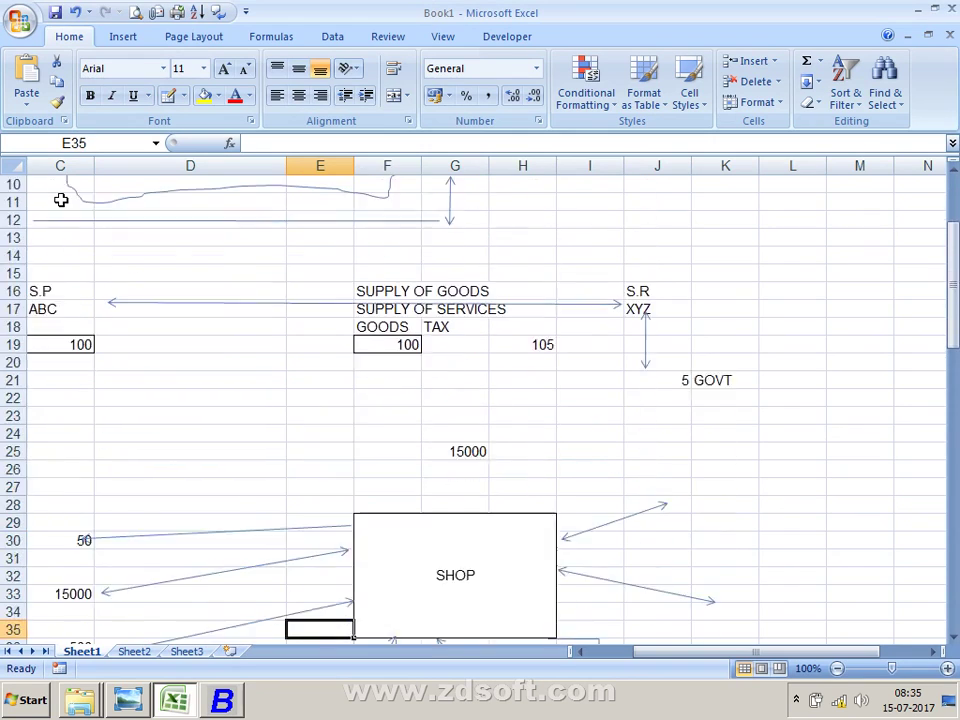
{"action": "key", "text": "Down"}
{"action": "key", "text": "Down"}
{"action": "key", "text": "Down"}
{"action": "key", "text": "Down"}
{"action": "key", "text": "Down"}
{"action": "key", "text": "Down"}
{"action": "key", "text": "Down"}
{"action": "key", "text": "Down"}
{"action": "key", "text": "Down"}
{"action": "key", "text": "Down"}
{"action": "key", "text": "Down"}
{"action": "key", "text": "Down"}
{"action": "key", "text": "Down"}
{"action": "key", "text": "Down"}
{"action": "key", "text": "Down"}
{"action": "key", "text": "Down"}
{"action": "key", "text": "Down"}
{"action": "key", "text": "Down"}
{"action": "key", "text": "Down"}
{"action": "key", "text": "Down"}
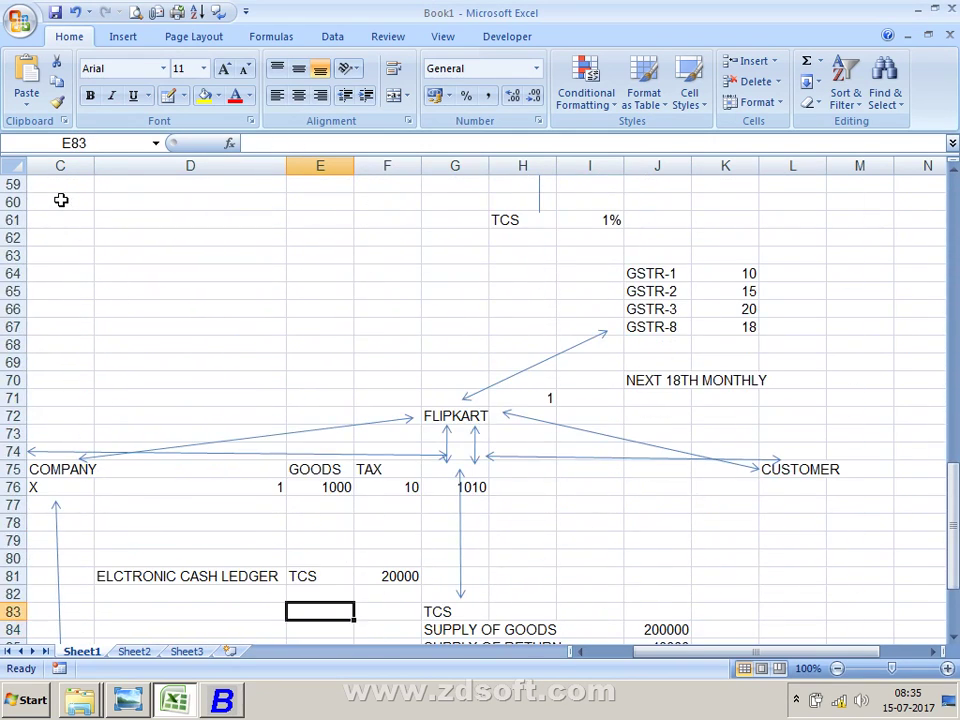
{"action": "key", "text": "Up"}
{"action": "key", "text": "Up"}
{"action": "key", "text": "Up"}
{"action": "key", "text": "Up"}
{"action": "key", "text": "Up"}
{"action": "key", "text": "Up"}
{"action": "key", "text": "Up"}
{"action": "key", "text": "Up"}
{"action": "key", "text": "Up"}
{"action": "key", "text": "Up"}
{"action": "key", "text": "Up"}
{"action": "key", "text": "Up"}
{"action": "key", "text": "Up"}
{"action": "key", "text": "Up"}
{"action": "key", "text": "Up"}
{"action": "key", "text": "Up"}
{"action": "key", "text": "Right"}
{"action": "key", "text": "Right"}
{"action": "key", "text": "Right"}
{"action": "key", "text": "Right"}
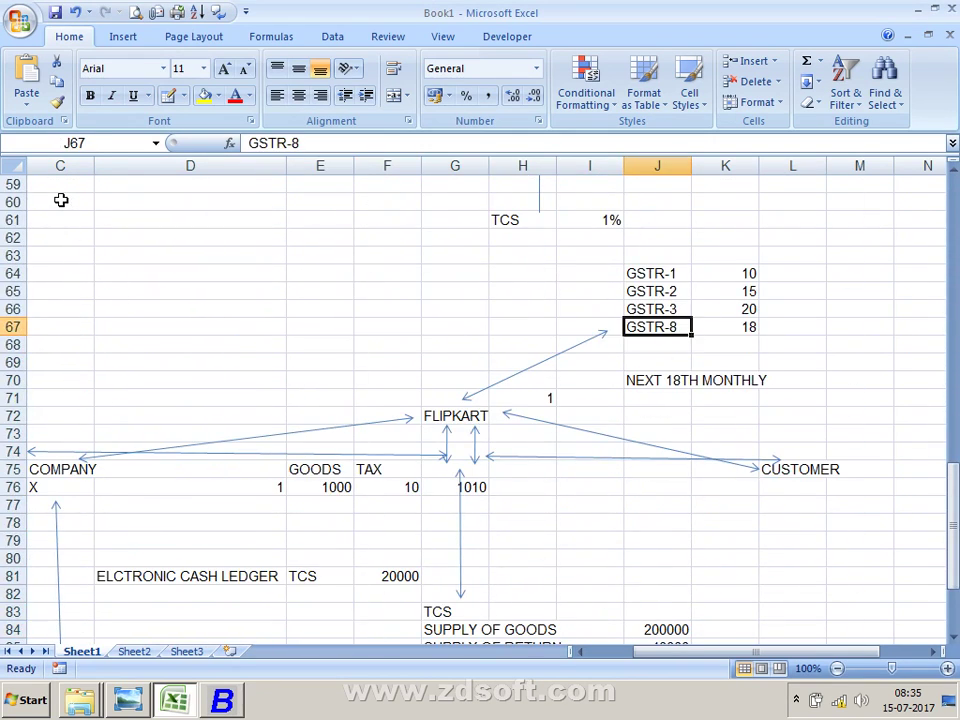
{"action": "key", "text": "Up"}
{"action": "key", "text": "Down"}
{"action": "key", "text": "Up"}
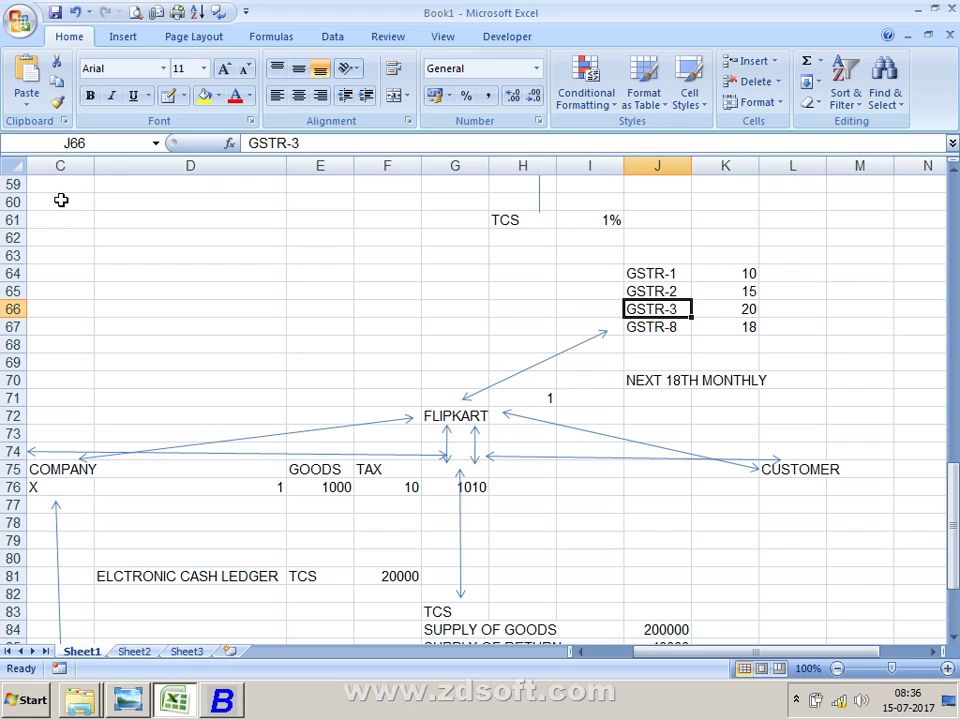
{"action": "key", "text": "Up"}
{"action": "key", "text": "Up"}
{"action": "key", "text": "shift+Right"}
{"action": "key", "text": "shift+Down"}
{"action": "key", "text": "shift+Down"}
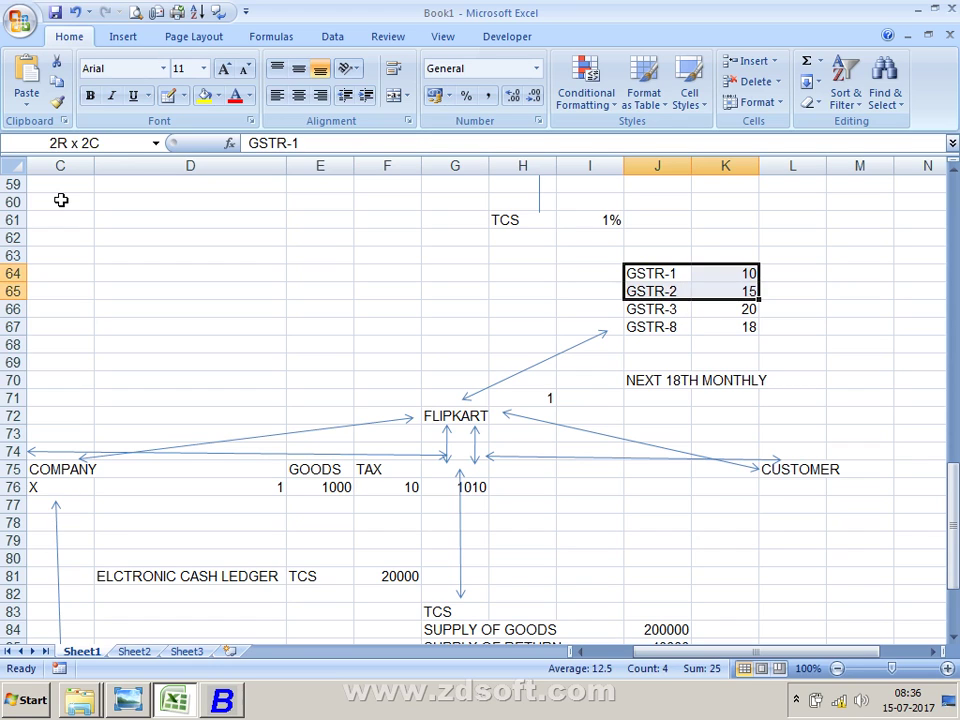
{"action": "key", "text": "alt+h"}
{"action": "key", "text": "b"}
{"action": "key", "text": "a"}
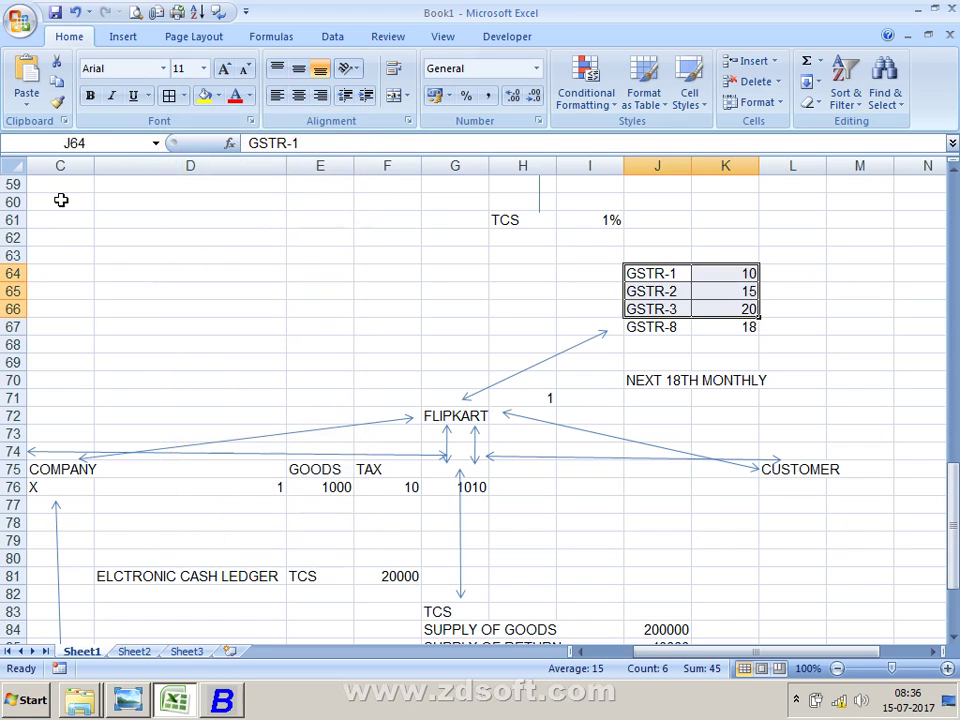
Step: Select the GSTR-8 row J67:K67, minimize to the desktop, and bring up the recorder's controls
{"action": "key", "text": "Down"}
{"action": "key", "text": "Down"}
{"action": "key", "text": "Down"}
{"action": "key", "text": "Down"}
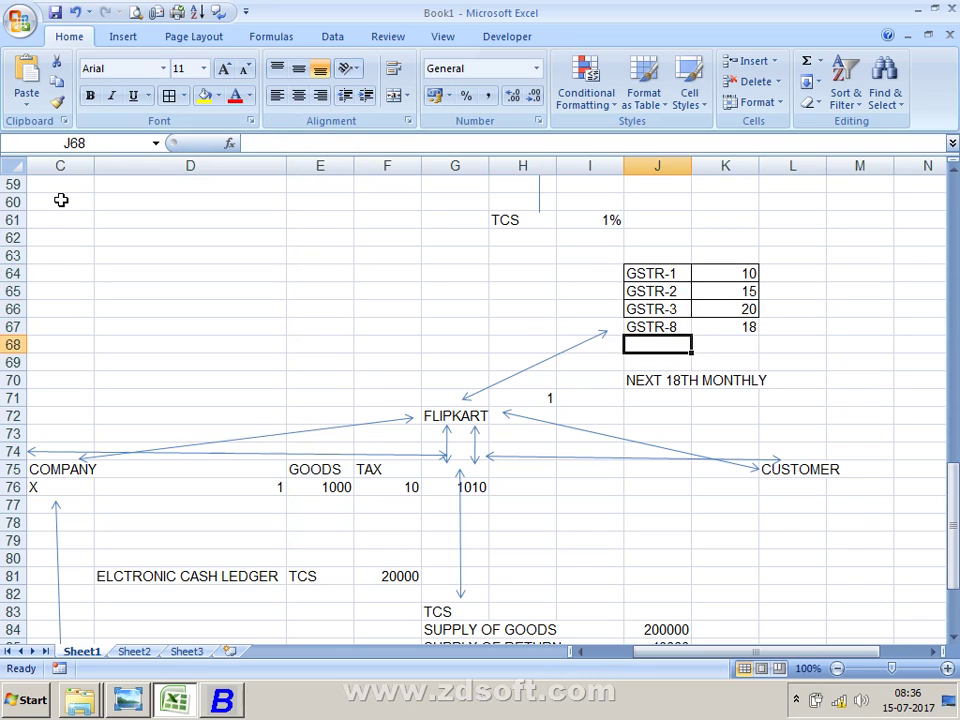
{"action": "key", "text": "Up"}
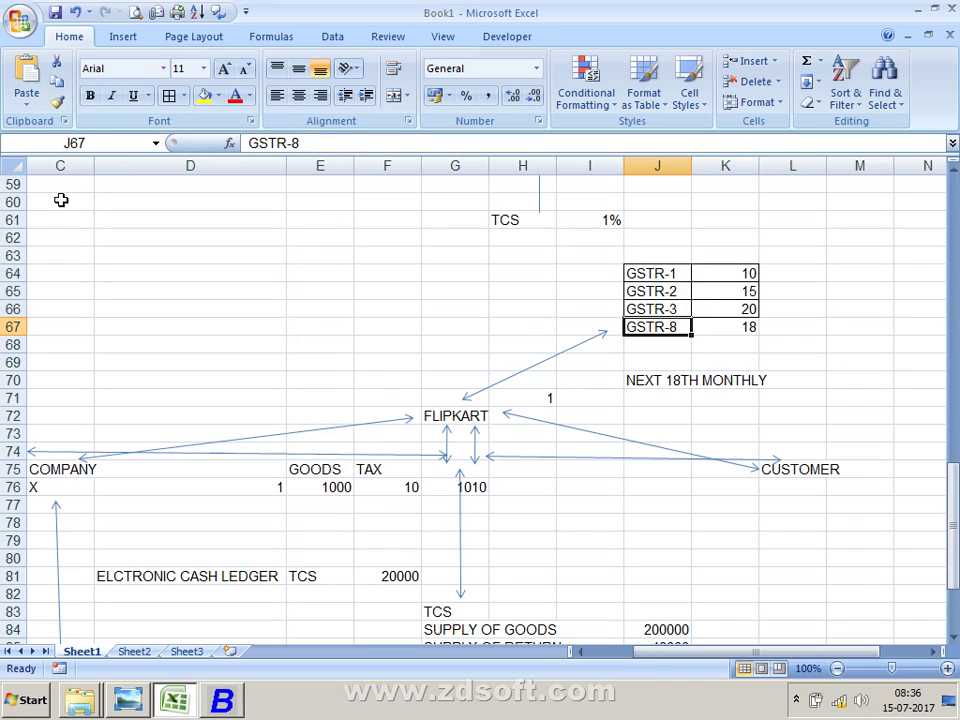
{"action": "key", "text": "shift+Right"}
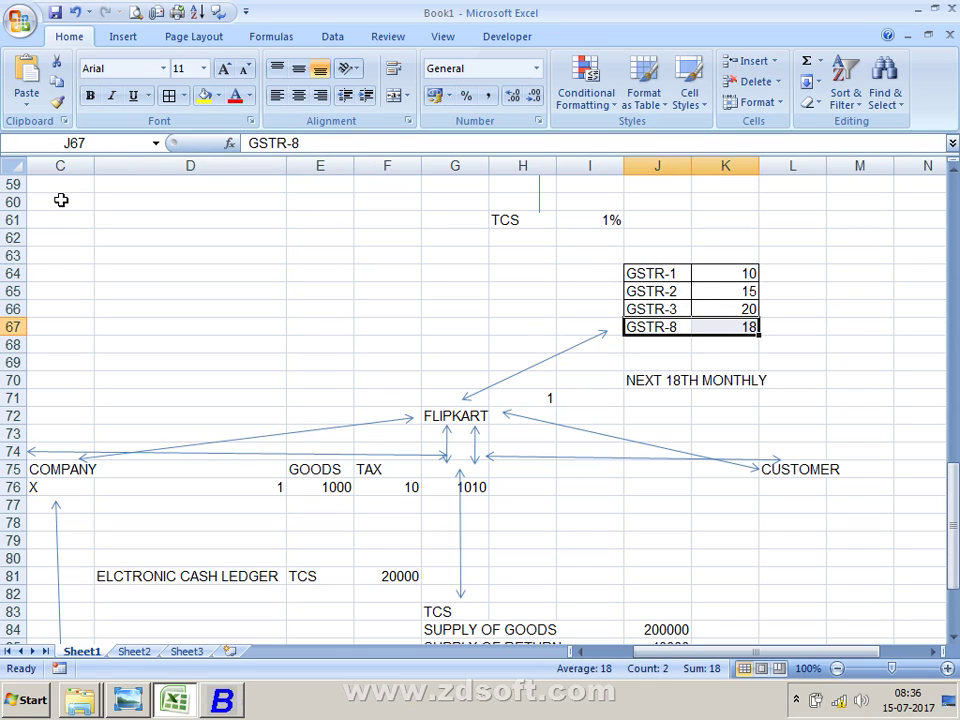
{"action": "key", "text": "super+d"}
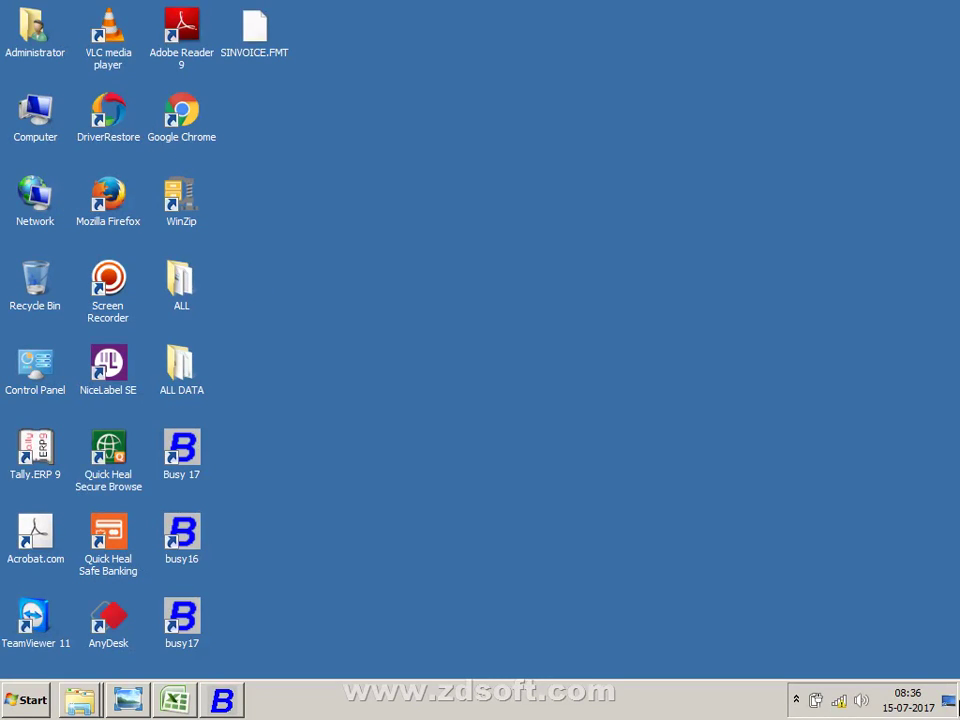
{"action": "left_click", "coordinate": [796, 699]}
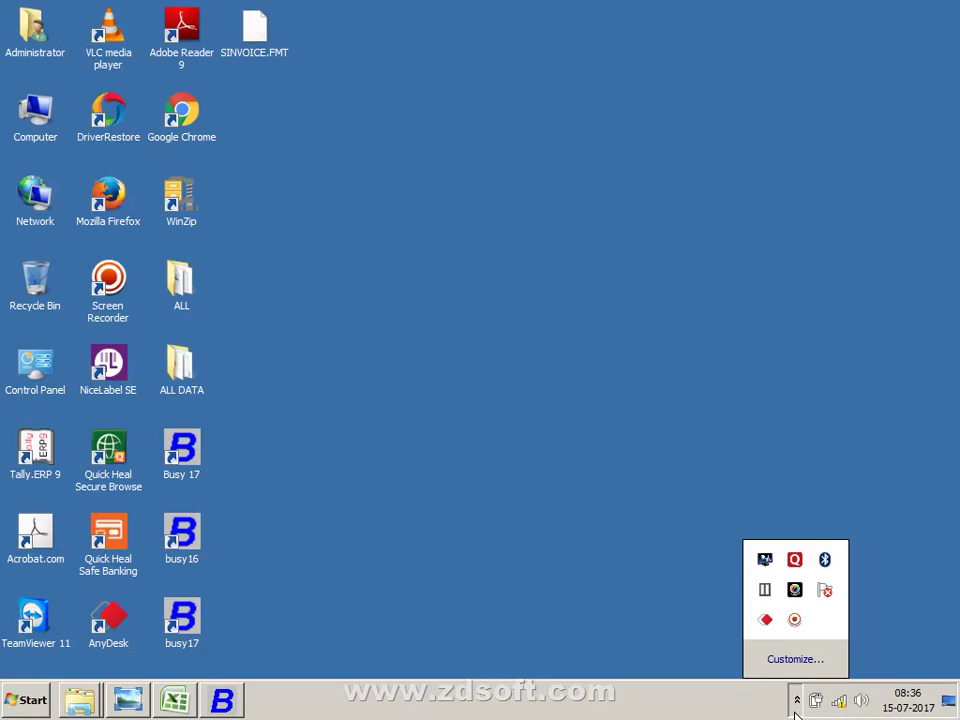
{"action": "left_click", "coordinate": [793, 619]}
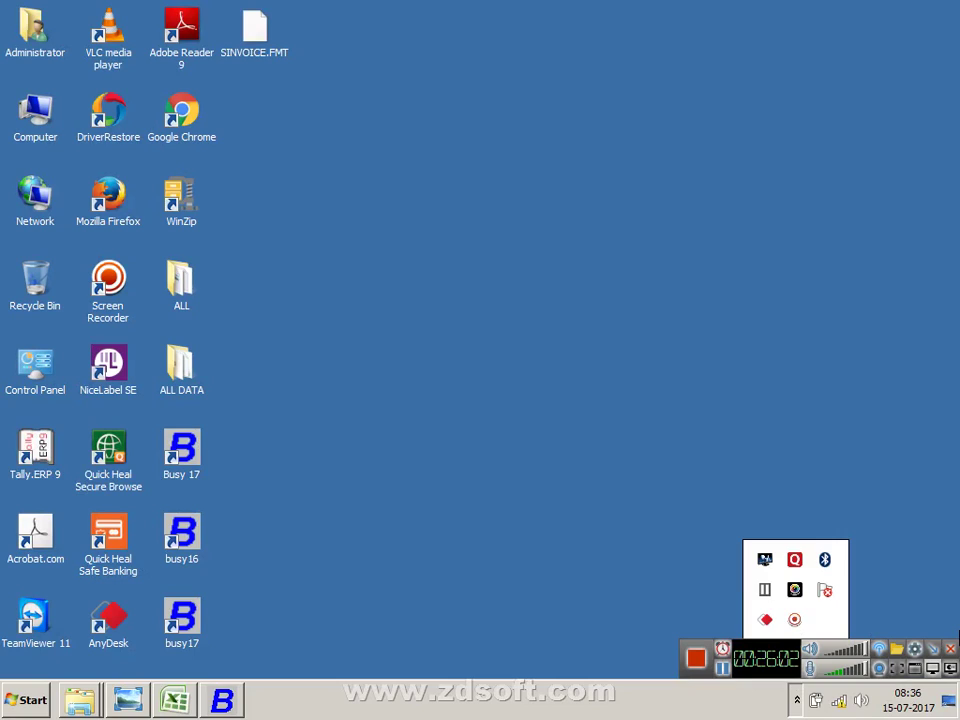